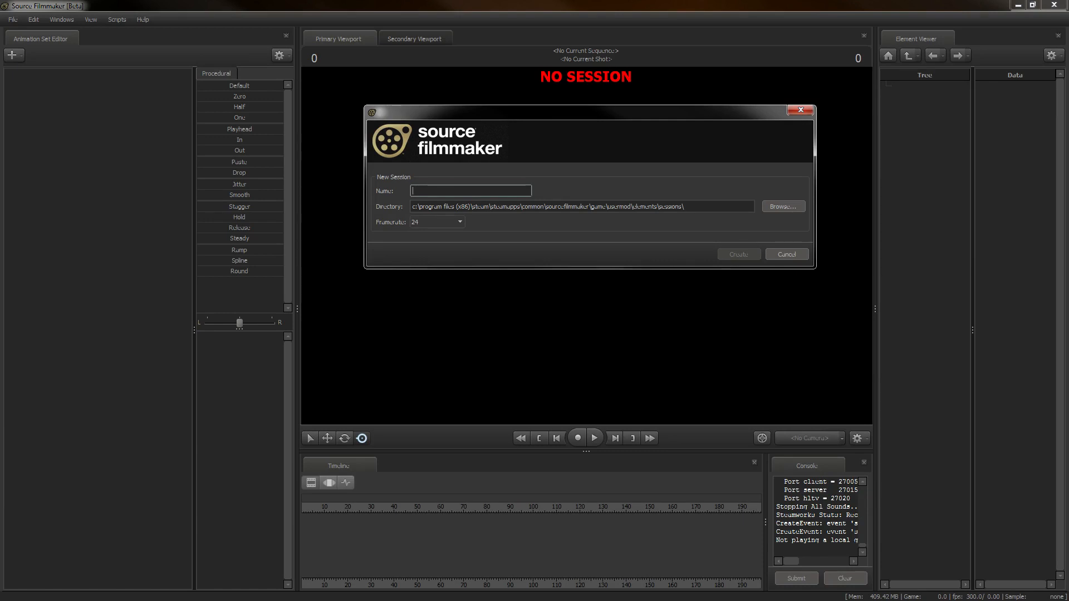
- Bring the reference image of the armed character into view, examine it, and move it out of the way
{"action": "left_click_drag", "start_coordinate": [1068, 205], "coordinate": [936, 68]}
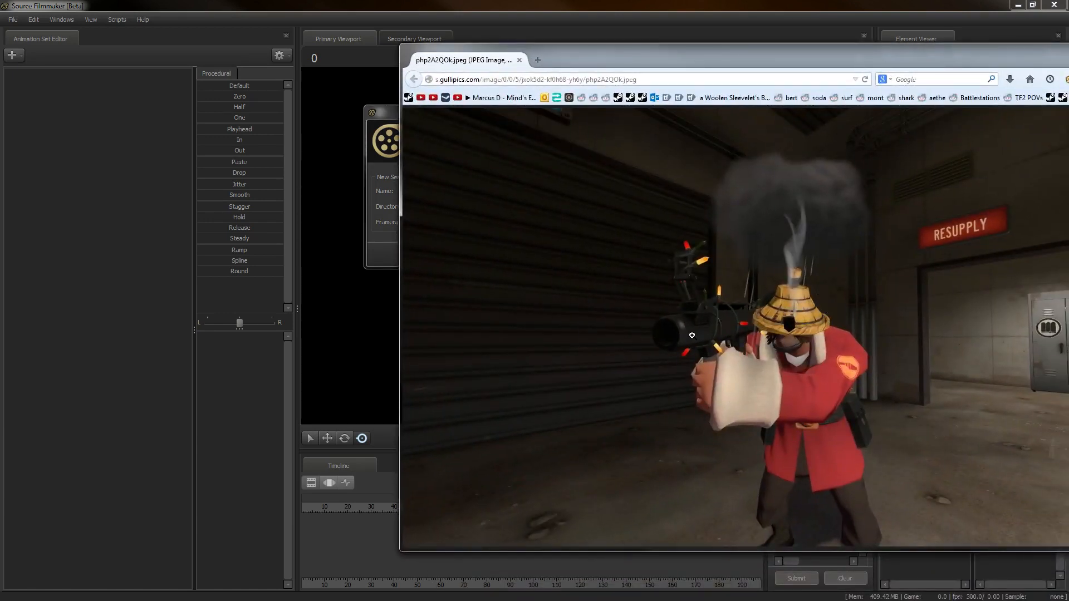
{"action": "left_click_drag", "start_coordinate": [646, 62], "coordinate": [1068, 61]}
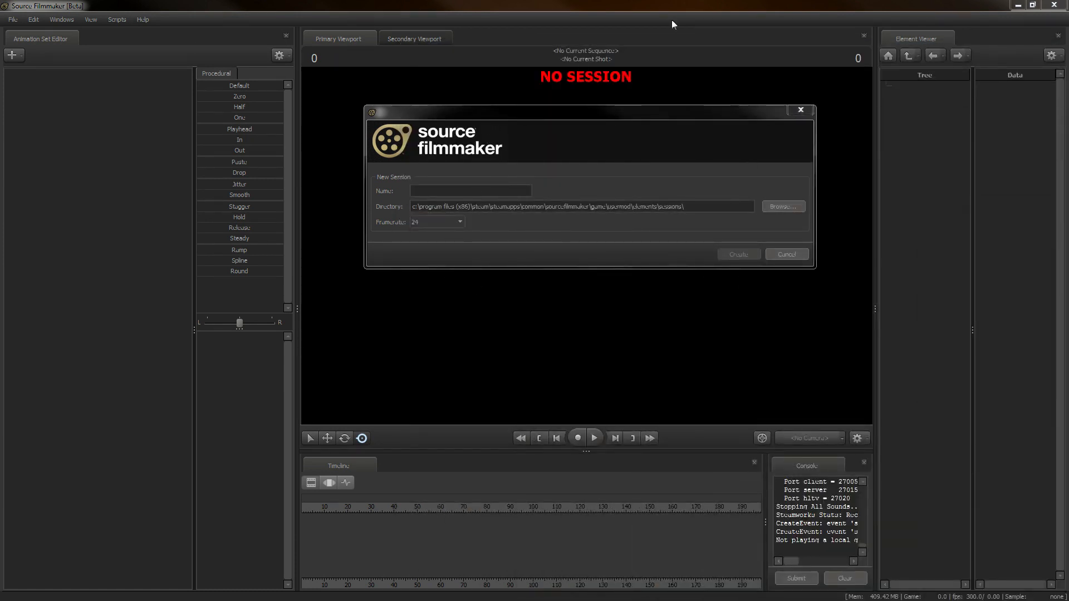
- Create a new session named StormyFuku in the default directory at 24 frames per second
{"action": "left_click", "coordinate": [487, 188]}
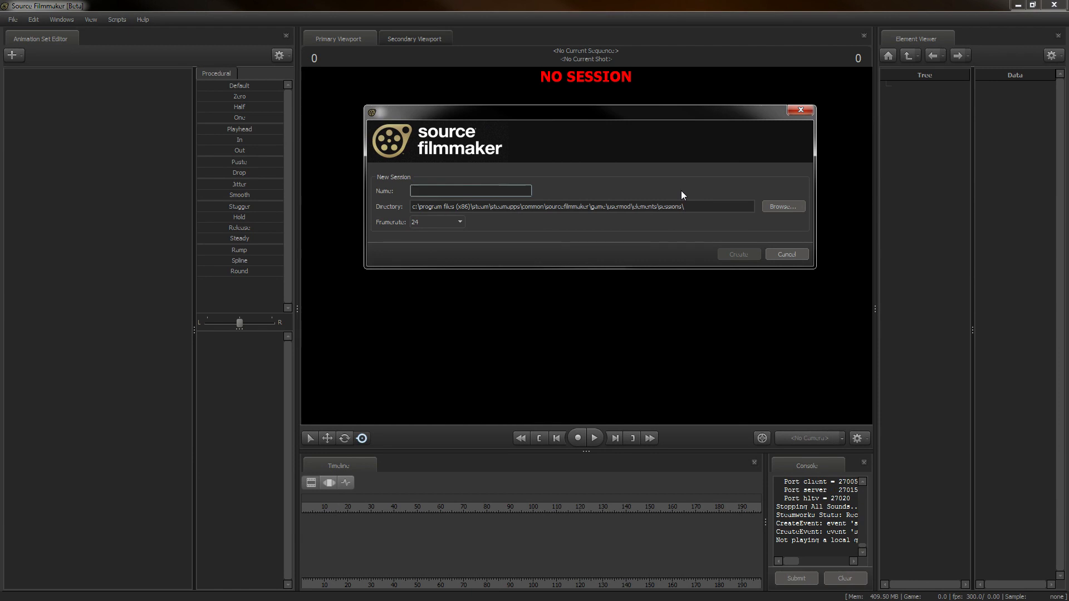
{"action": "type", "text": "StormyFuku"}
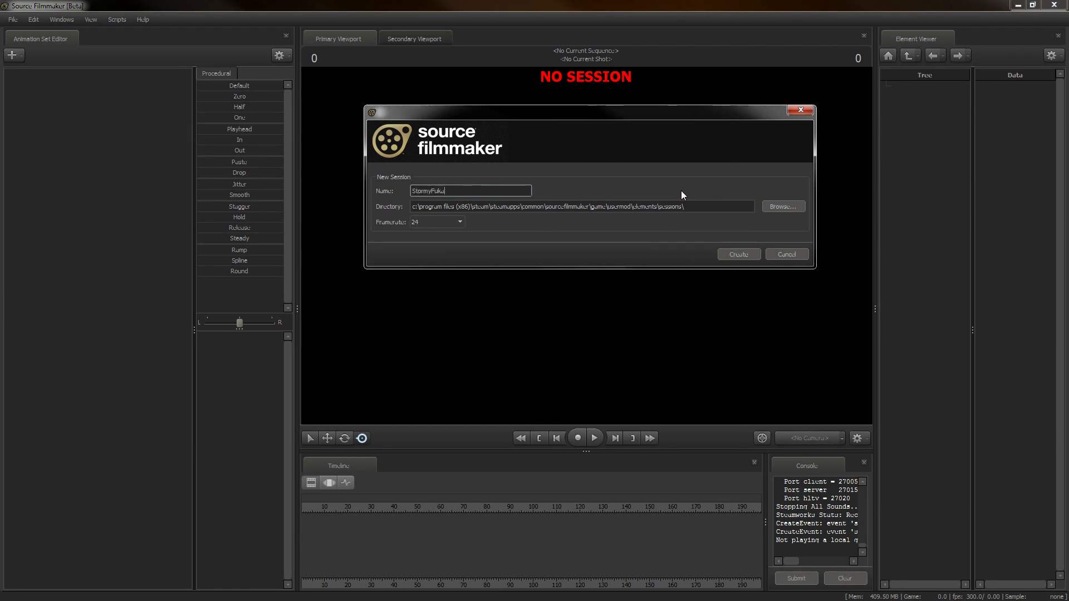
{"action": "key", "text": "Return"}
- Load the koth_sawmill.bsp map into the session, filtering the map list for sawmill maps
{"action": "right_click", "coordinate": [680, 190]}
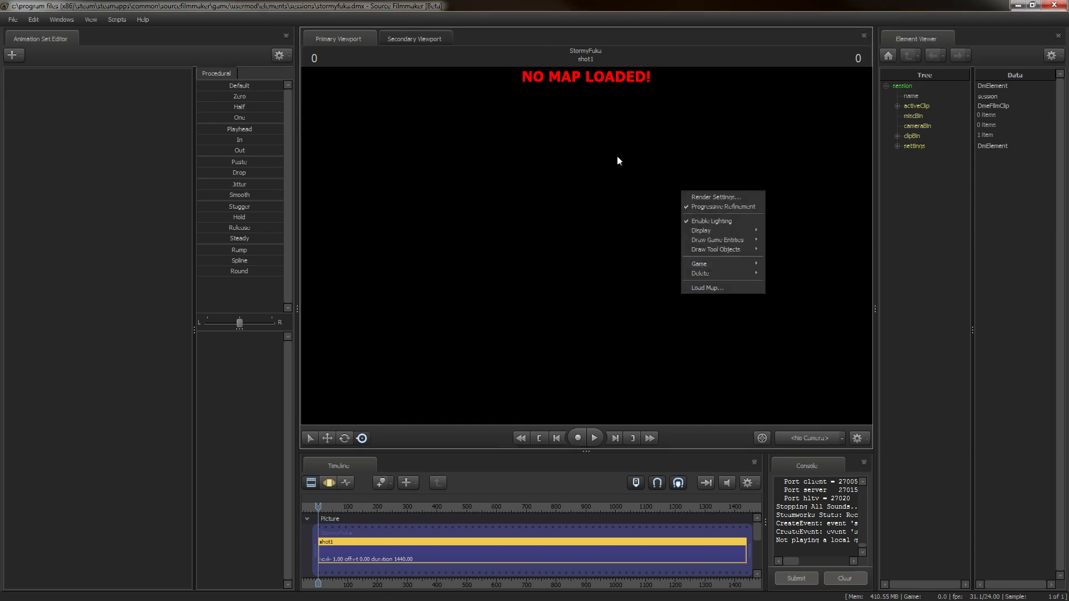
{"action": "left_click", "coordinate": [595, 134]}
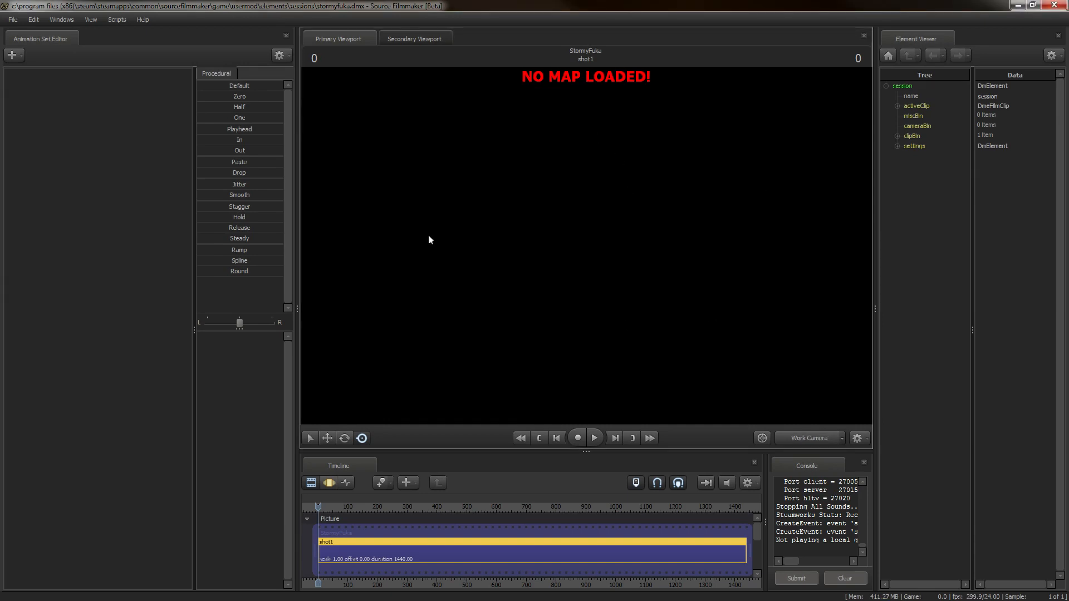
{"action": "right_click", "coordinate": [582, 106]}
{"action": "left_click", "coordinate": [630, 203]}
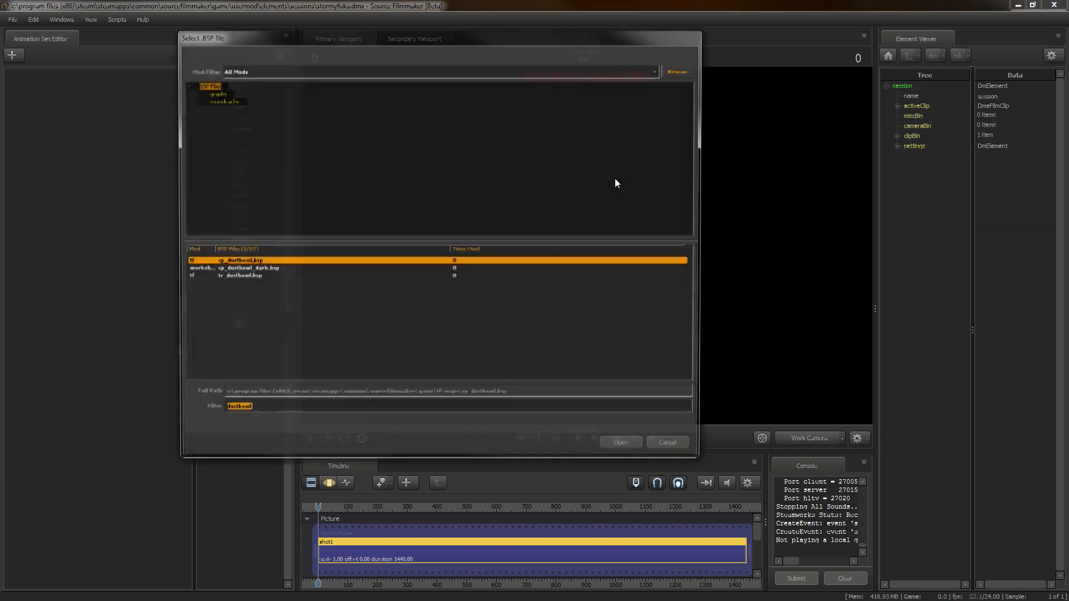
{"action": "type", "text": "saw"}
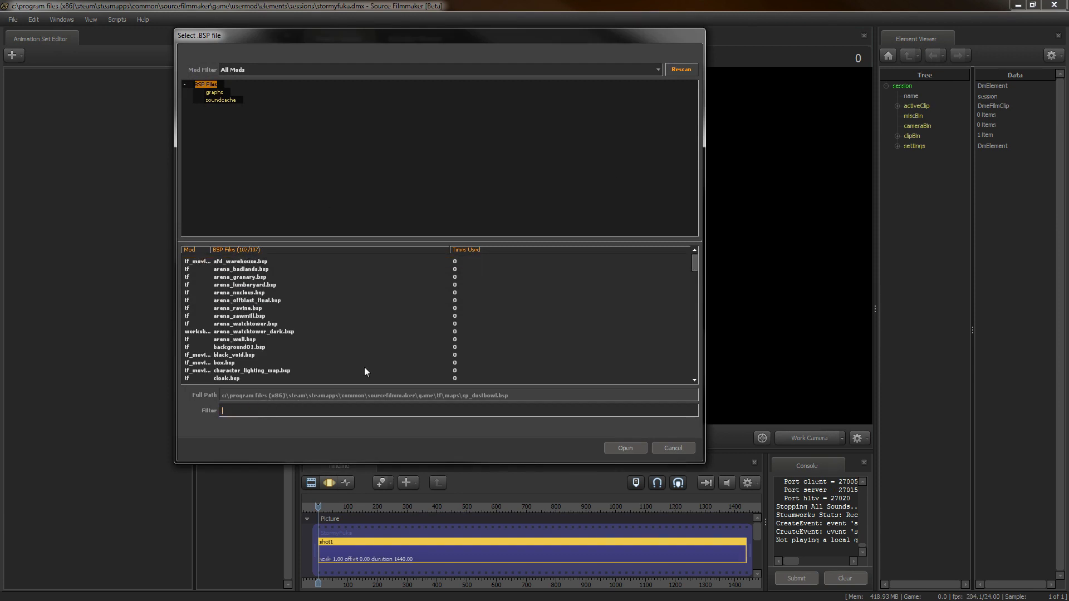
{"action": "type", "text": "mi"}
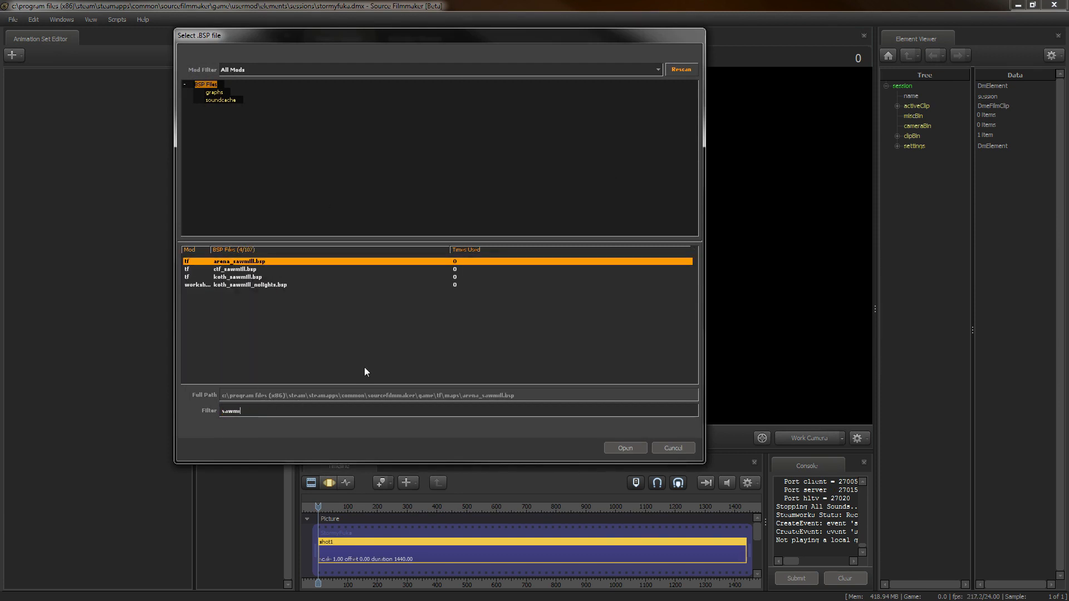
{"action": "left_click", "coordinate": [247, 276]}
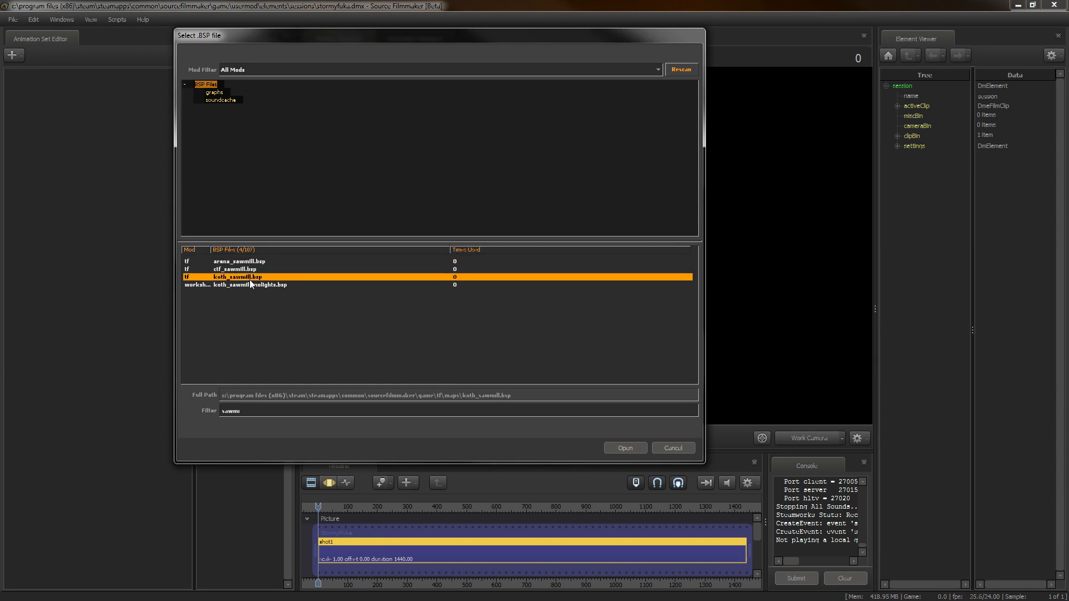
{"action": "left_click", "coordinate": [626, 448]}
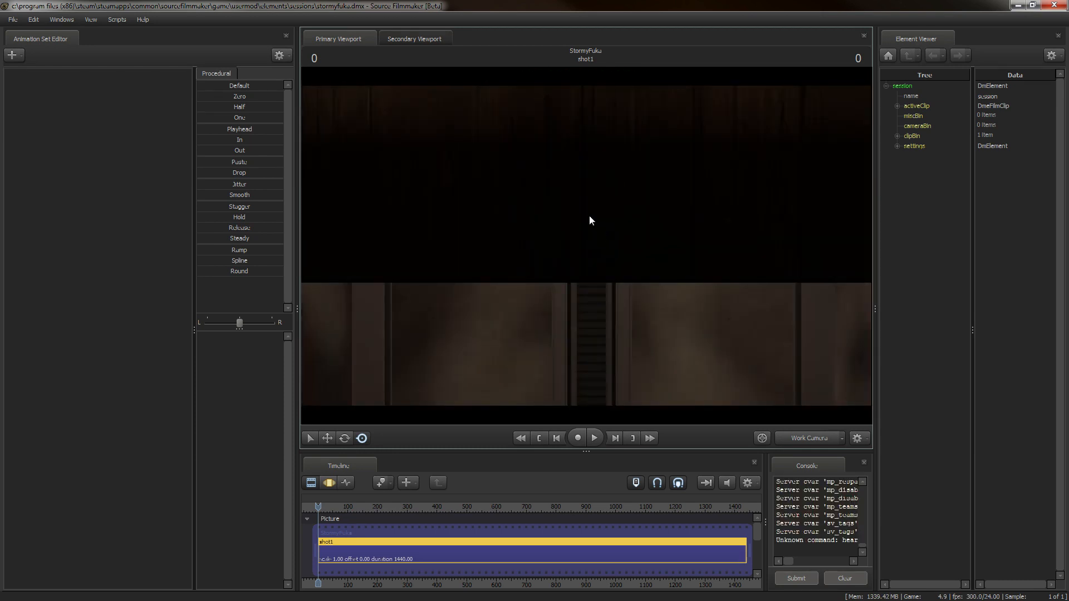
- Fly the work camera out of the barn and look over the sawmill's outdoor buildings
{"action": "left_click_drag", "start_coordinate": [600, 283], "coordinate": [594, 251]}
{"action": "key", "text": "s"}
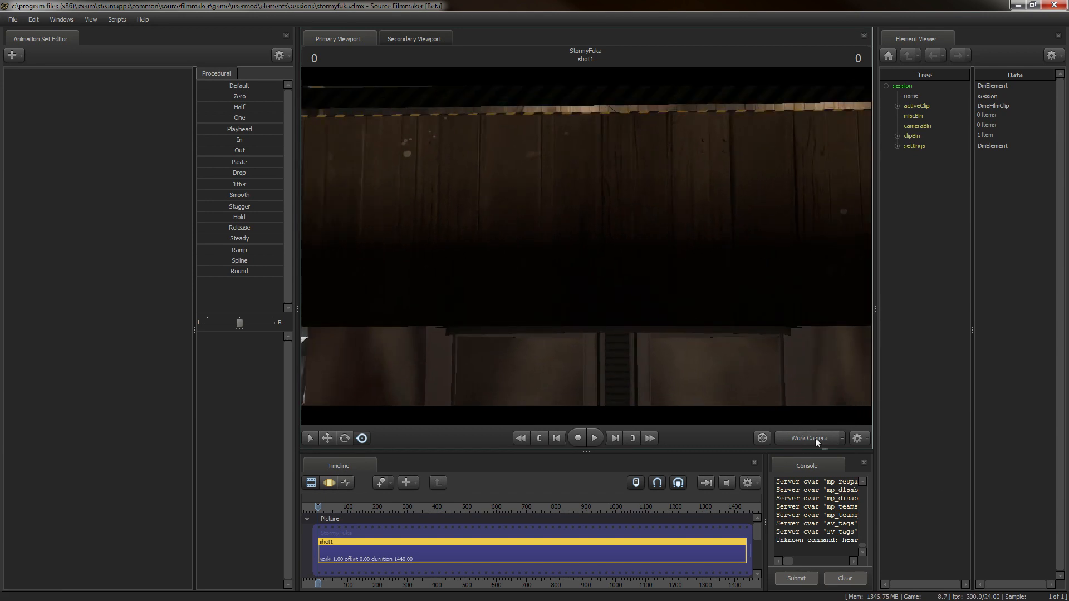
{"action": "left_click_drag", "start_coordinate": [690, 312], "coordinate": [702, 293]}
{"action": "key", "text": "w"}
{"action": "key", "text": "w"}
{"action": "key", "text": "s"}
{"action": "right_click", "coordinate": [586, 245]}
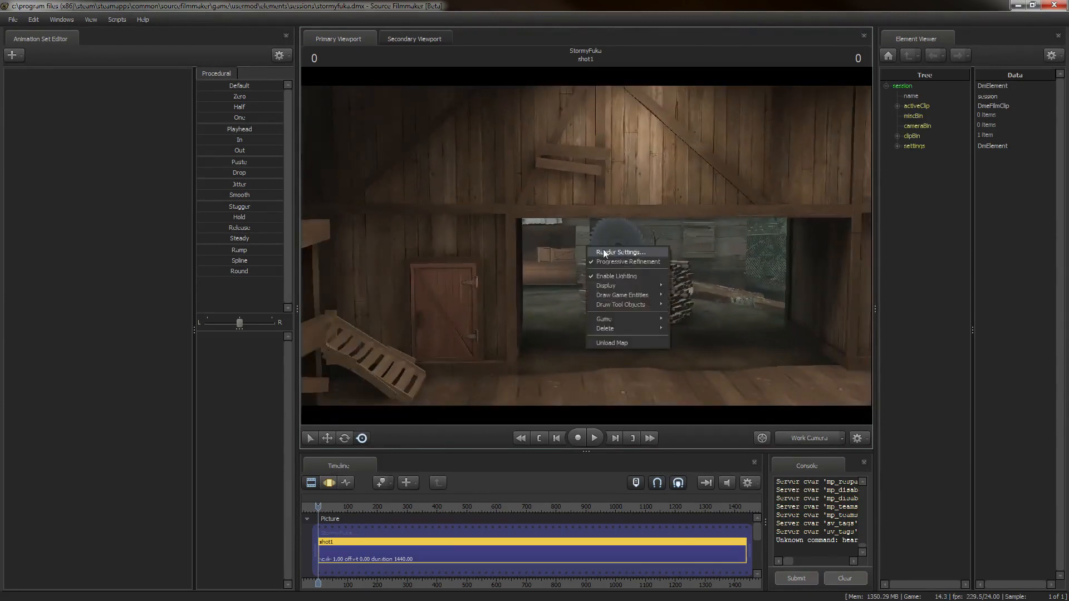
{"action": "left_click", "coordinate": [603, 250]}
{"action": "left_click", "coordinate": [608, 363]}
{"action": "left_click_drag", "start_coordinate": [608, 359], "coordinate": [723, 262]}
{"action": "key", "text": "s"}
{"action": "key", "text": "w"}
{"action": "key", "text": "s"}
{"action": "key", "text": "w"}
{"action": "key", "text": "w"}
- Disable ambient occlusion, motion blur, depth of field and progressive refinement in the viewport's render settings
{"action": "right_click", "coordinate": [588, 246]}
{"action": "right_click", "coordinate": [506, 216]}
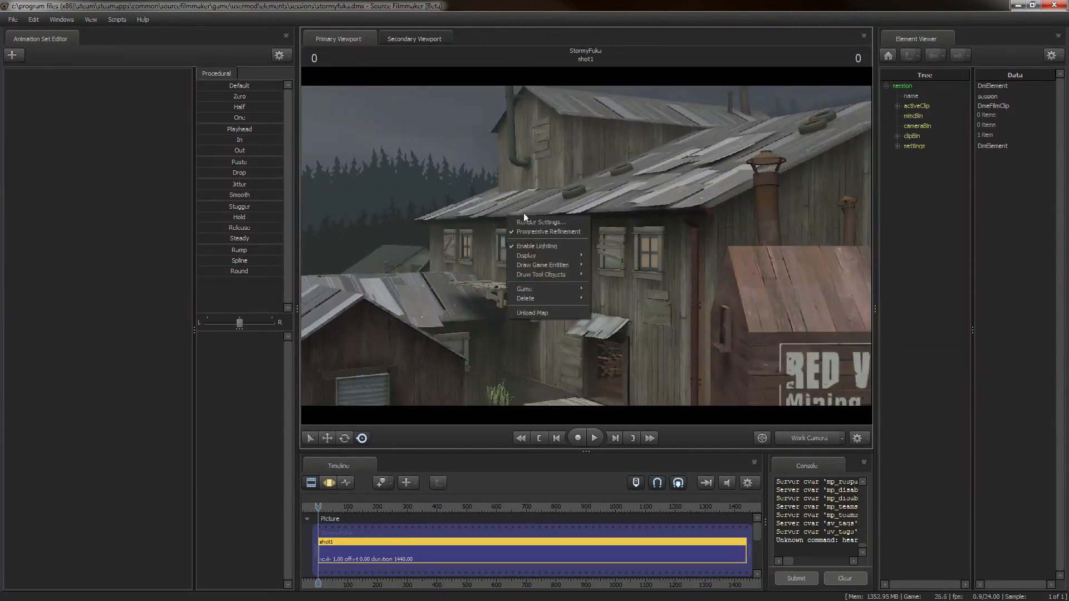
{"action": "left_click", "coordinate": [570, 225]}
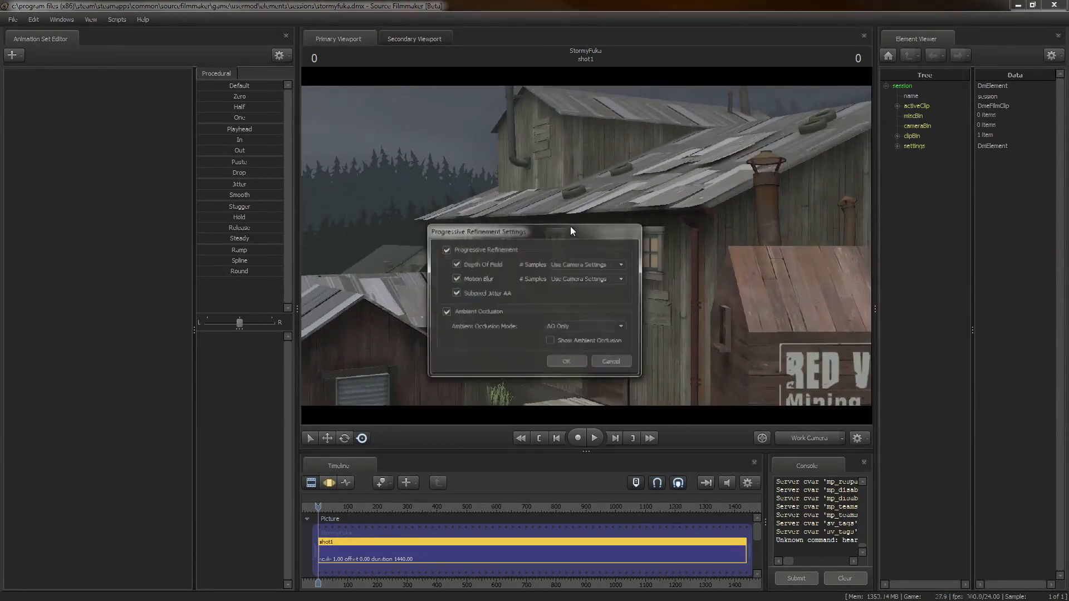
{"action": "left_click", "coordinate": [485, 311]}
{"action": "left_click", "coordinate": [484, 279]}
{"action": "left_click", "coordinate": [483, 264]}
{"action": "left_click", "coordinate": [482, 249]}
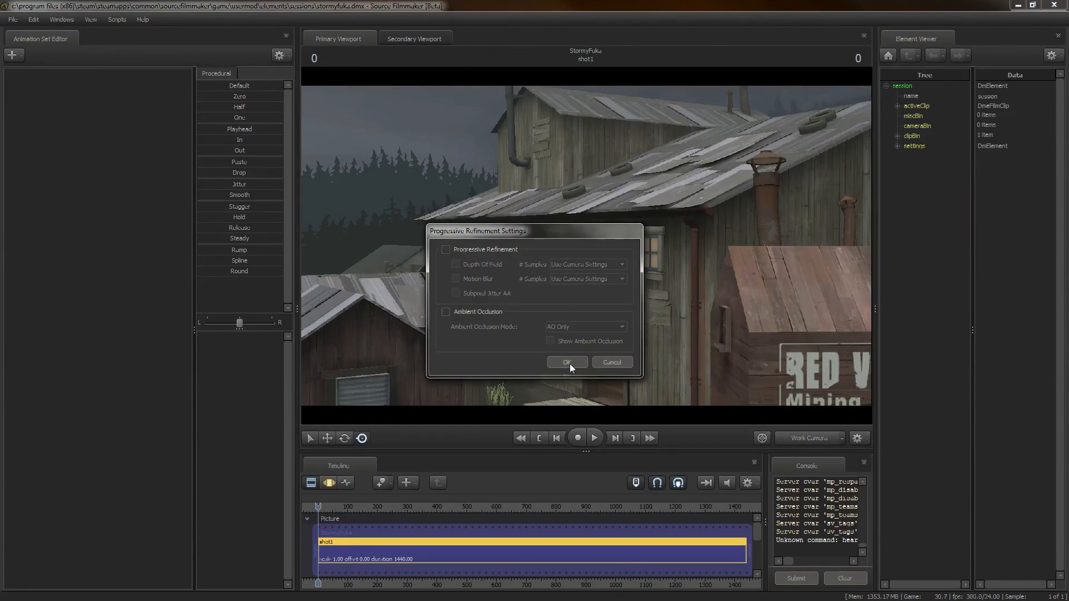
{"action": "left_click", "coordinate": [569, 363]}
- Create an animation set for a new camera
{"action": "left_click_drag", "start_coordinate": [559, 309], "coordinate": [751, 325]}
{"action": "key", "text": "w"}
{"action": "right_click", "coordinate": [28, 90]}
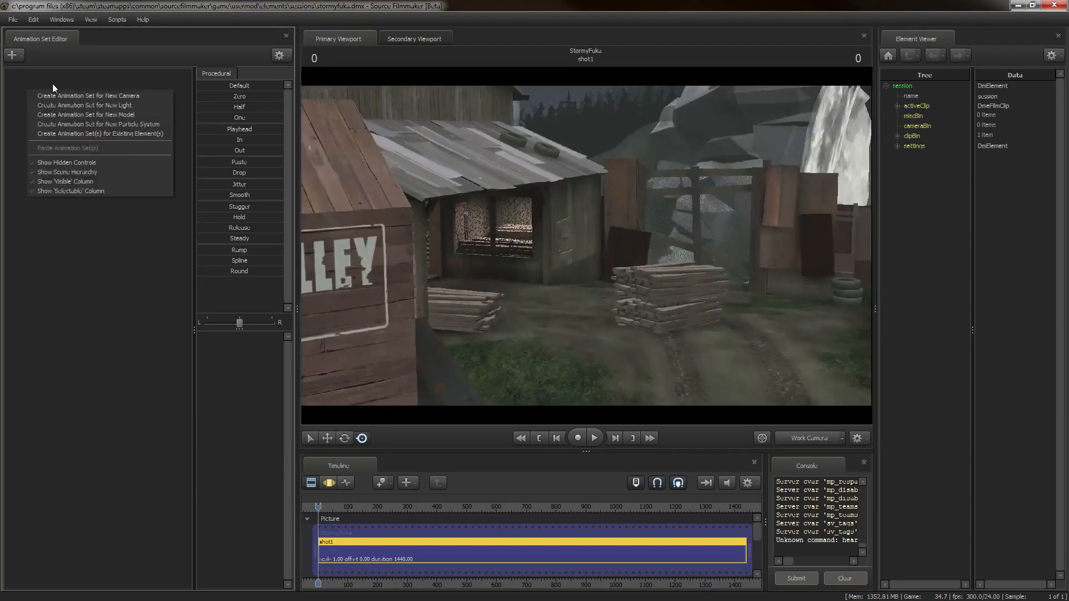
{"action": "left_click", "coordinate": [119, 85]}
{"action": "right_click", "coordinate": [70, 92]}
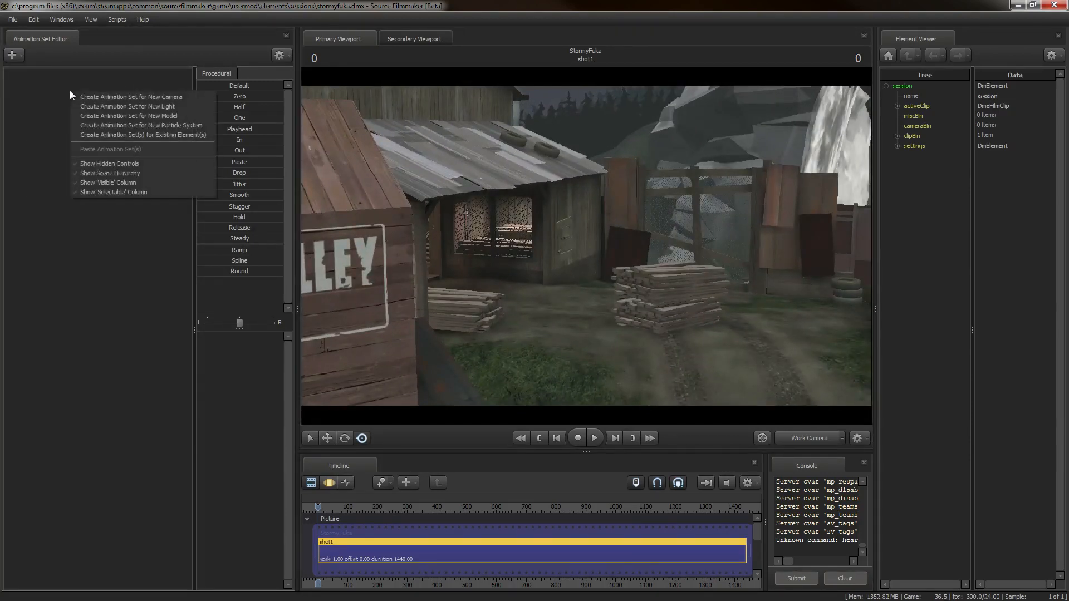
{"action": "left_click", "coordinate": [159, 99]}
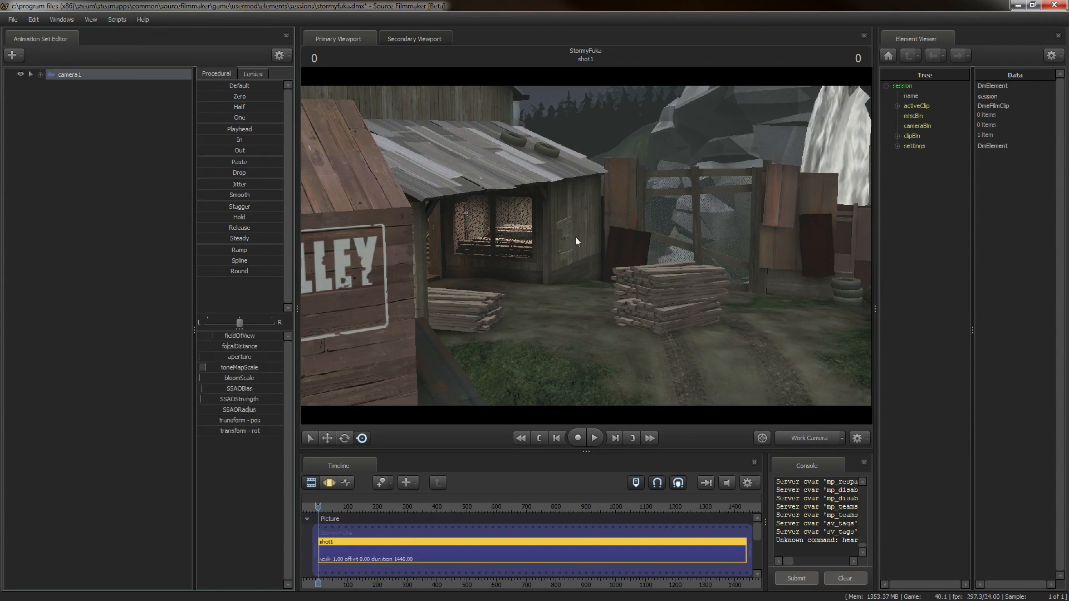
- Change the viewport's scene camera to camera1
{"action": "left_click", "coordinate": [842, 439]}
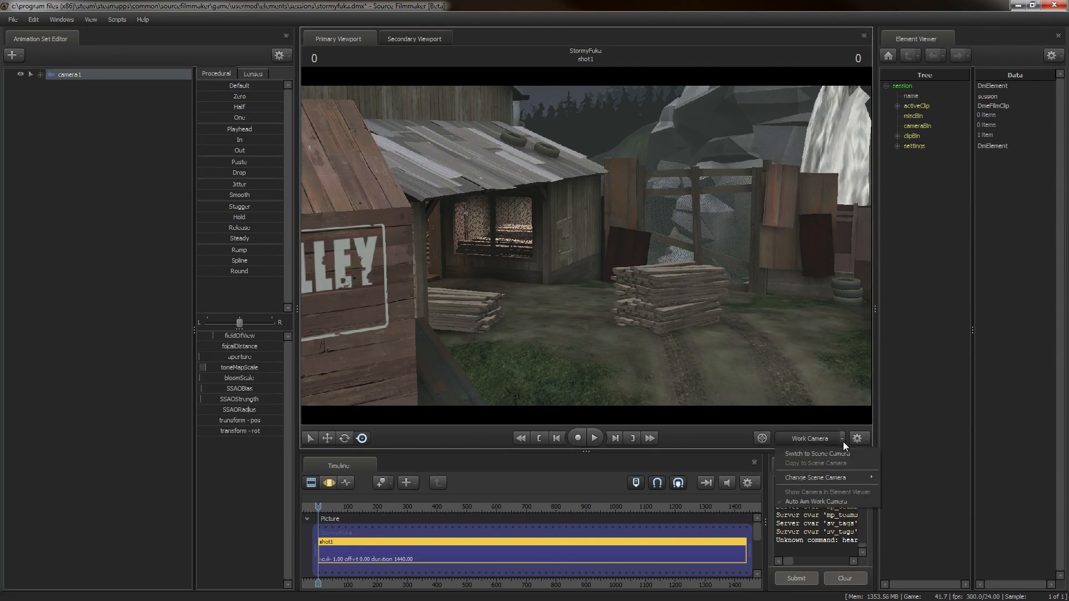
{"action": "mouse_move", "coordinate": [809, 476]}
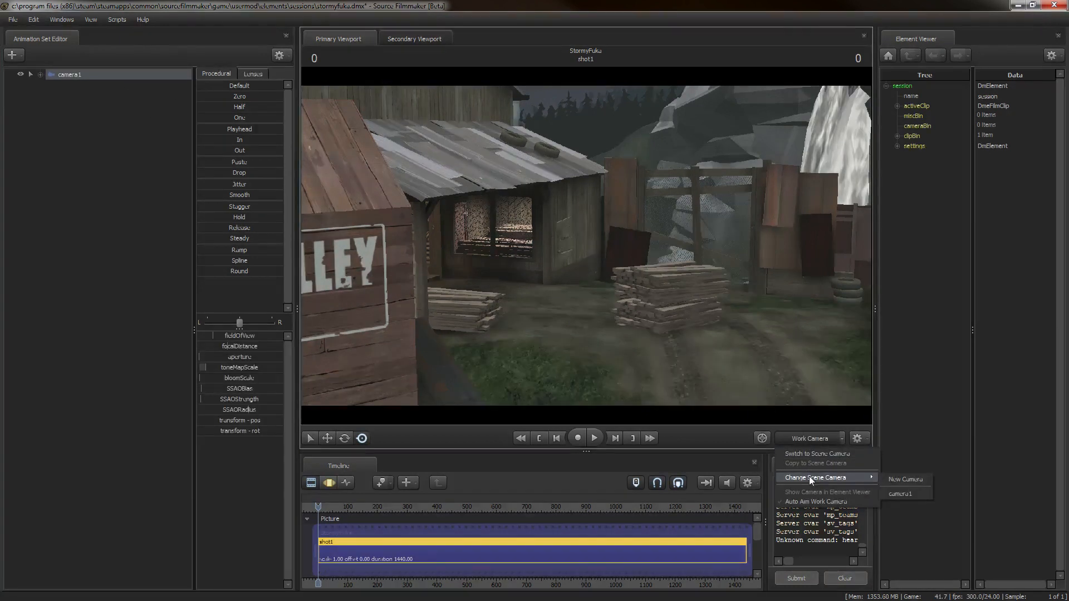
{"action": "left_click", "coordinate": [917, 496]}
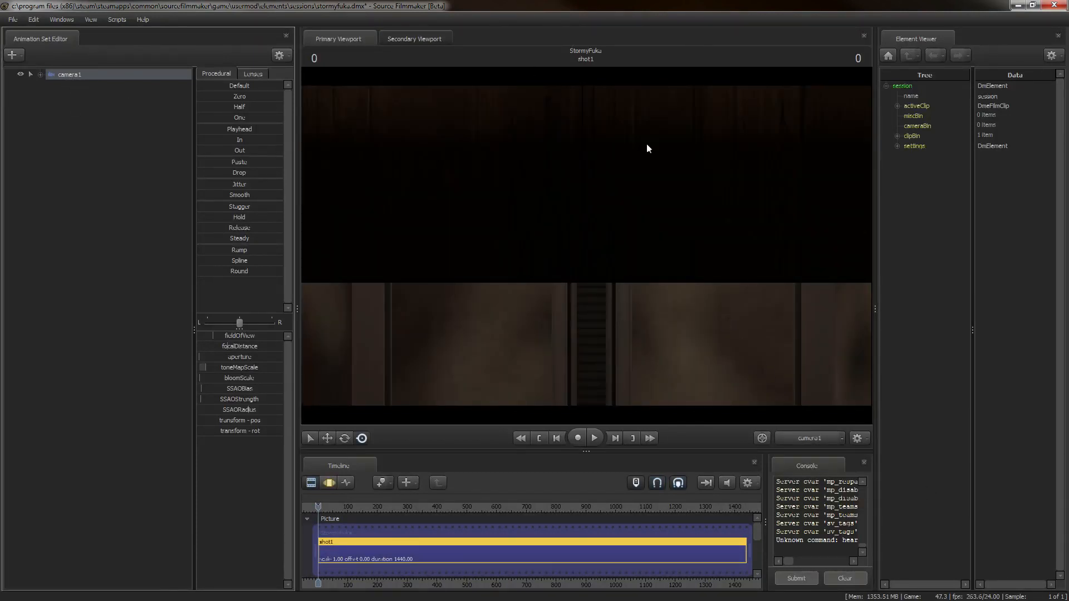
- Switch to the motion editor and fly camera1 to a metal rooftop facing the forested mountains
{"action": "left_click", "coordinate": [329, 485]}
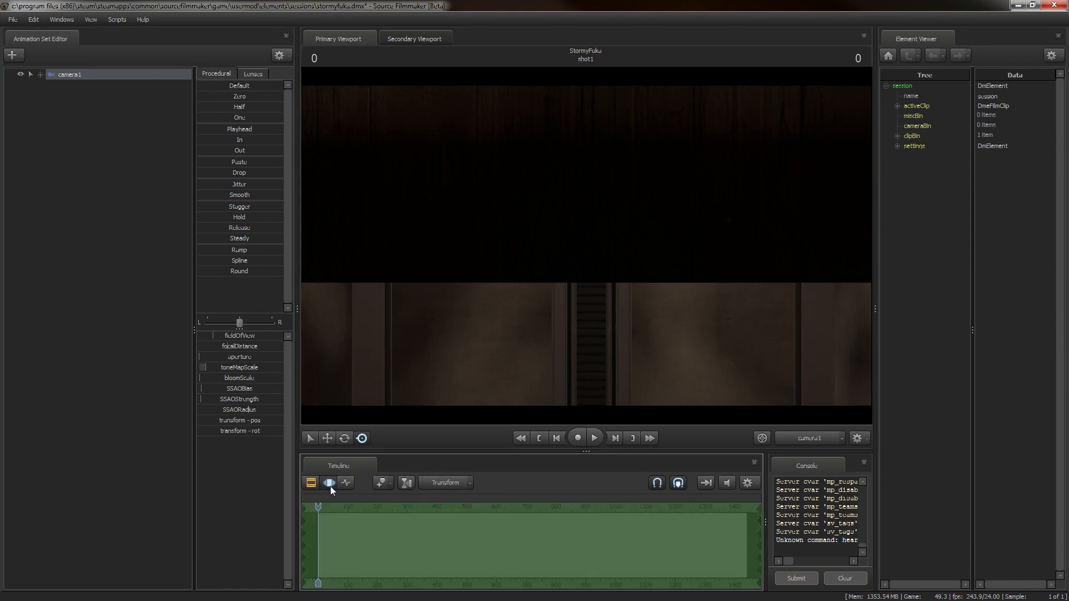
{"action": "left_click_drag", "start_coordinate": [517, 248], "coordinate": [654, 231]}
{"action": "key", "text": "s"}
{"action": "key", "text": "w"}
{"action": "key", "text": "s"}
{"action": "key", "text": "w"}
{"action": "key", "text": "w"}
{"action": "key", "text": "w"}
{"action": "key", "text": "s"}
{"action": "key", "text": "w"}
{"action": "key", "text": "w"}
{"action": "key", "text": "s"}
{"action": "key", "text": "w"}
{"action": "key", "text": "s"}
{"action": "key", "text": "s"}
{"action": "key", "text": "w"}
{"action": "key", "text": "w"}
{"action": "key", "text": "w"}
{"action": "key", "text": "w"}
{"action": "key", "text": "w"}
{"action": "left_click_drag", "start_coordinate": [586, 245], "coordinate": [846, 191]}
{"action": "key", "text": "s"}
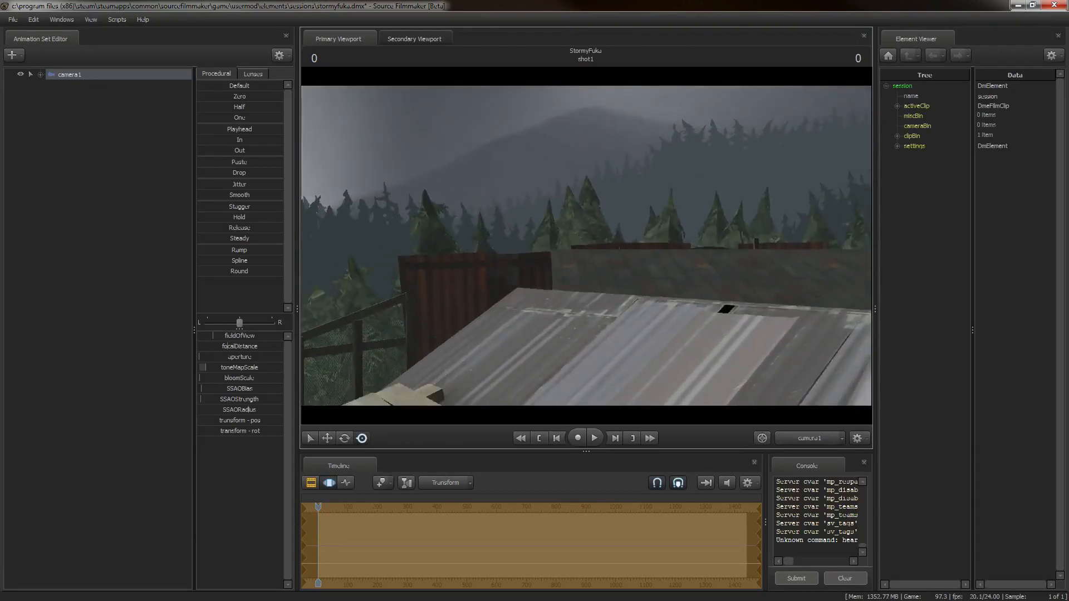
- Adjust camera1's position, aim and field of view to try a downward framing of the metal roof
{"action": "left_click_drag", "start_coordinate": [586, 245], "coordinate": [617, 240]}
{"action": "key", "text": "z"}
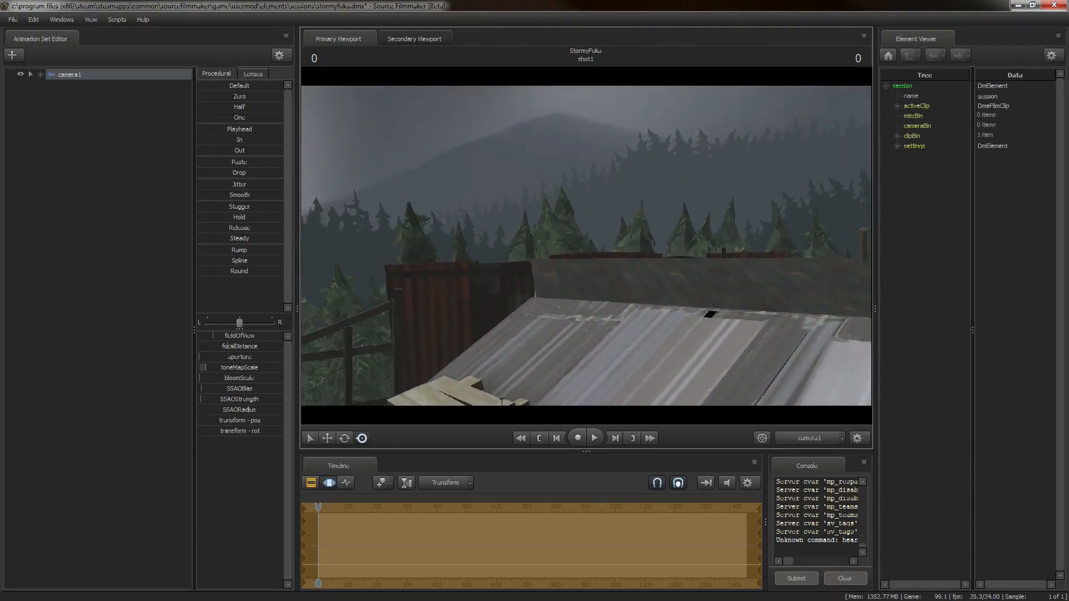
{"action": "key", "text": "x"}
{"action": "key", "text": "w"}
{"action": "key", "text": "s"}
{"action": "left_click_drag", "start_coordinate": [586, 245], "coordinate": [579, 273]}
{"action": "scroll", "coordinate": [586, 244], "scroll_direction": "up", "scroll_amount": 3}
{"action": "scroll", "coordinate": [586, 245], "scroll_direction": "down", "scroll_amount": 5}
{"action": "key", "text": "x"}
{"action": "key", "text": "z"}
{"action": "key", "text": "a"}
{"action": "key", "text": "s"}
{"action": "key", "text": "x"}
{"action": "key", "text": "s"}
{"action": "key", "text": "w"}
{"action": "key", "text": "s"}
{"action": "key", "text": "d"}
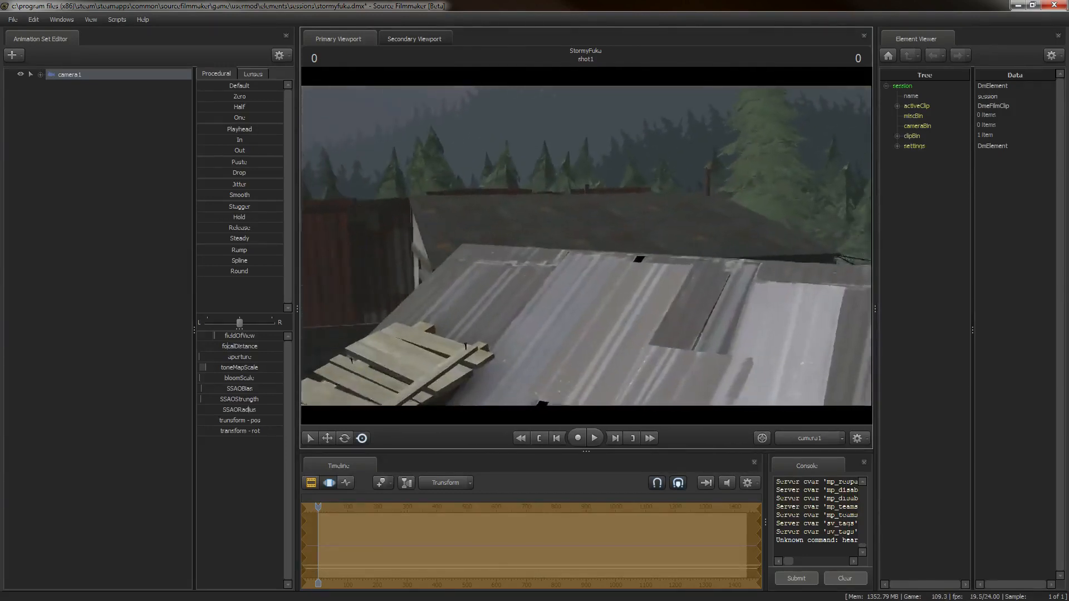
- Narrow camera1's field of view and reframe the shot on the roof ridge with the mountain behind
{"action": "left_click_drag", "start_coordinate": [539, 172], "coordinate": [401, 192]}
{"action": "mouse_move", "coordinate": [586, 245]}
{"action": "left_mouse_down"}
{"action": "mouse_move", "coordinate": [696, 244]}
{"action": "mouse_move", "coordinate": [702, 179]}
{"action": "mouse_move", "coordinate": [586, 257]}
{"action": "left_mouse_up"}
{"action": "key", "text": "w"}
{"action": "key", "text": "x"}
{"action": "scroll", "coordinate": [586, 245], "scroll_direction": "up", "scroll_amount": 5}
{"action": "scroll", "coordinate": [586, 245], "scroll_direction": "down", "scroll_amount": 3}
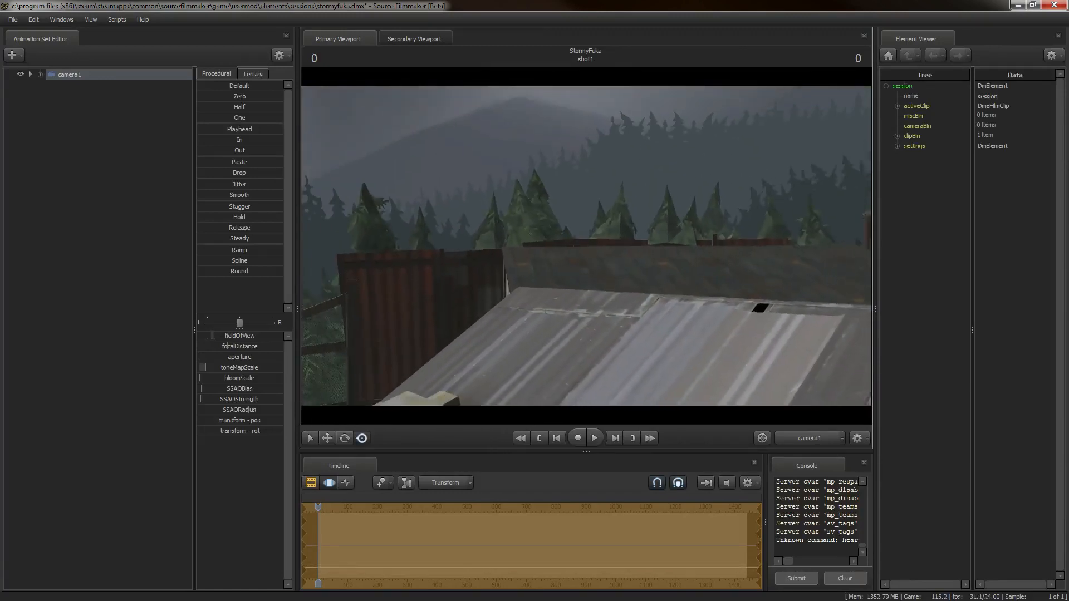
{"action": "scroll", "coordinate": [586, 244], "scroll_direction": "up", "scroll_amount": 6}
{"action": "scroll", "coordinate": [586, 245], "scroll_direction": "down", "scroll_amount": 1}
{"action": "scroll", "coordinate": [586, 245], "scroll_direction": "up", "scroll_amount": 2}
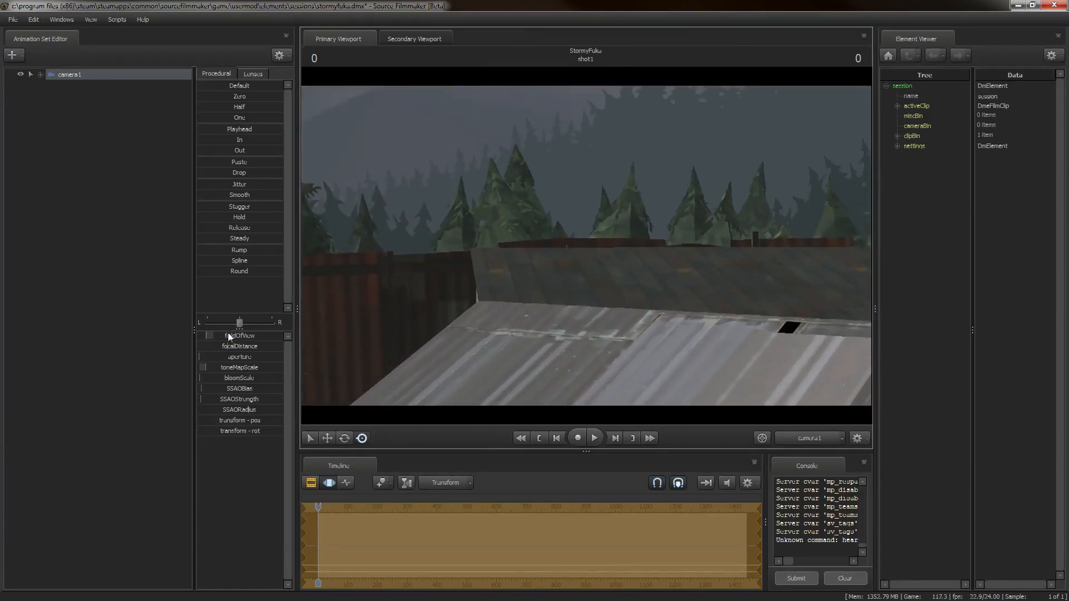
{"action": "scroll", "coordinate": [429, 272], "scroll_direction": "down", "scroll_amount": 4}
{"action": "scroll", "coordinate": [586, 245], "scroll_direction": "up", "scroll_amount": 4}
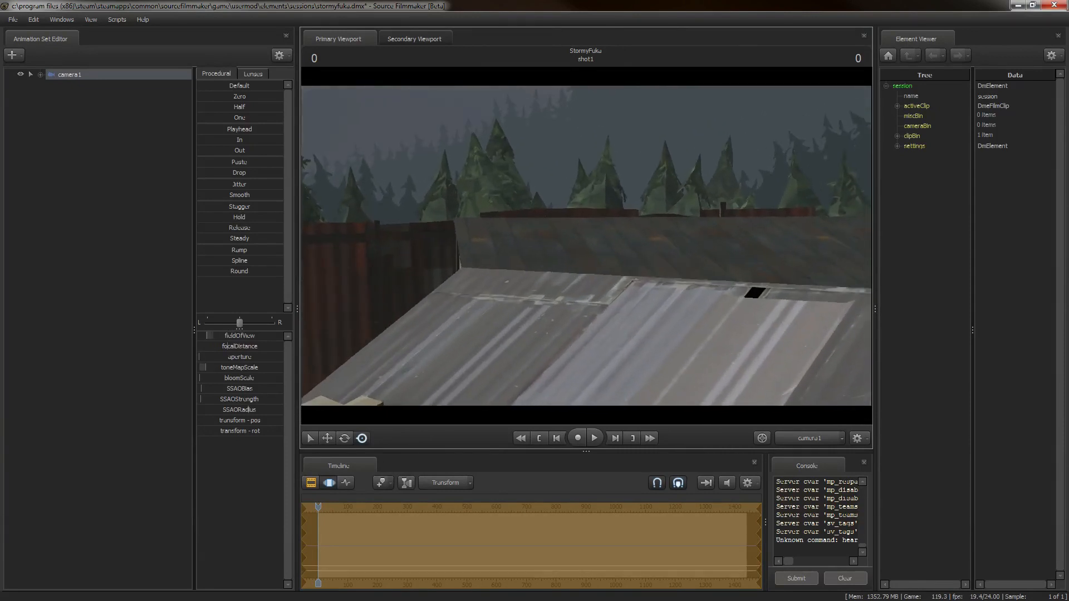
{"action": "scroll", "coordinate": [586, 245], "scroll_direction": "down", "scroll_amount": 1}
{"action": "left_click_drag", "start_coordinate": [586, 245], "coordinate": [558, 202]}
{"action": "key", "text": "x"}
{"action": "key", "text": "d"}
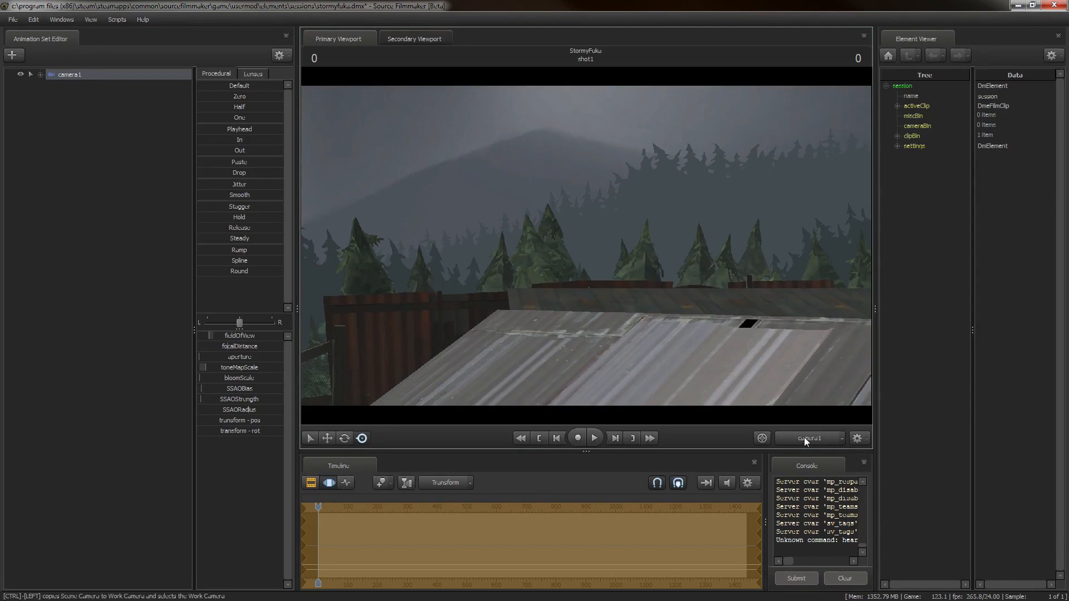
- Copy the scene camera to the work camera and move it back to overlook the whole metal roof
{"action": "left_click", "coordinate": [803, 436], "text": "ctrl"}
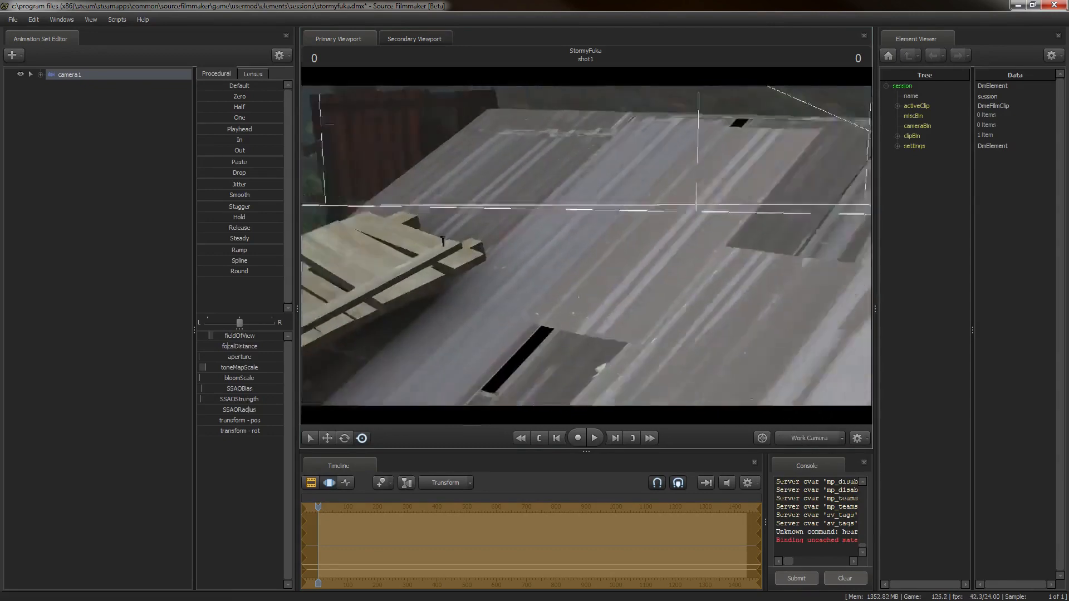
{"action": "key", "text": "a"}
{"action": "mouse_move", "coordinate": [586, 245]}
{"action": "left_mouse_down"}
{"action": "mouse_move", "coordinate": [640, 243]}
{"action": "mouse_move", "coordinate": [615, 243]}
{"action": "mouse_move", "coordinate": [618, 273]}
{"action": "mouse_move", "coordinate": [603, 234]}
{"action": "left_mouse_up"}
{"action": "key", "text": "s"}
{"action": "key", "text": "w"}
{"action": "key", "text": "s"}
{"action": "key", "text": "w"}
{"action": "left_click_drag", "start_coordinate": [585, 246], "coordinate": [427, 199]}
{"action": "key", "text": "s"}
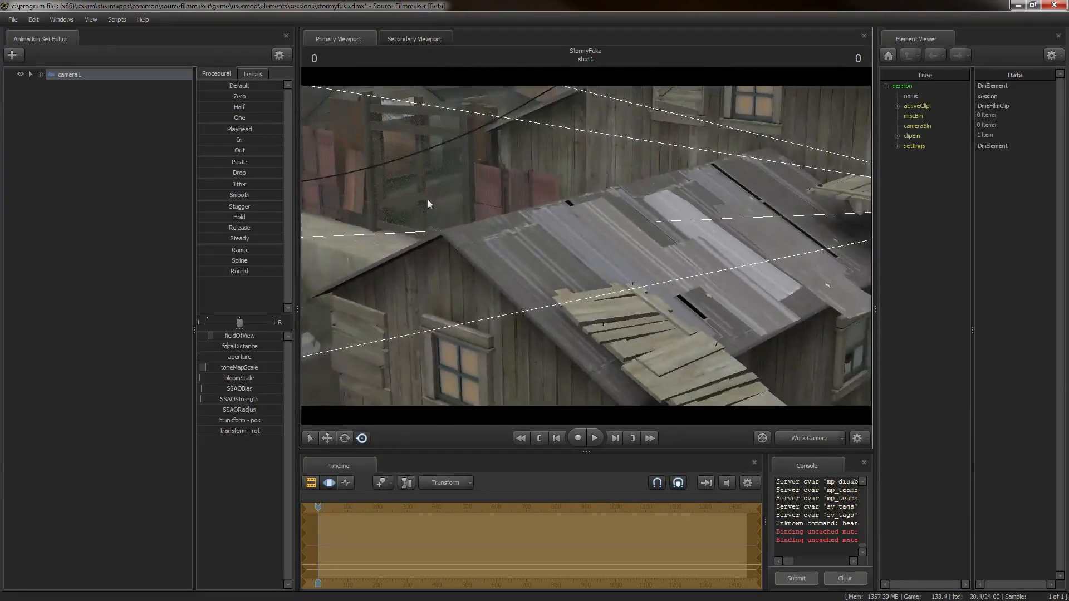
- Start adding a new model animation set and filter the model list for "hwm soldier"
{"action": "right_click", "coordinate": [66, 155]}
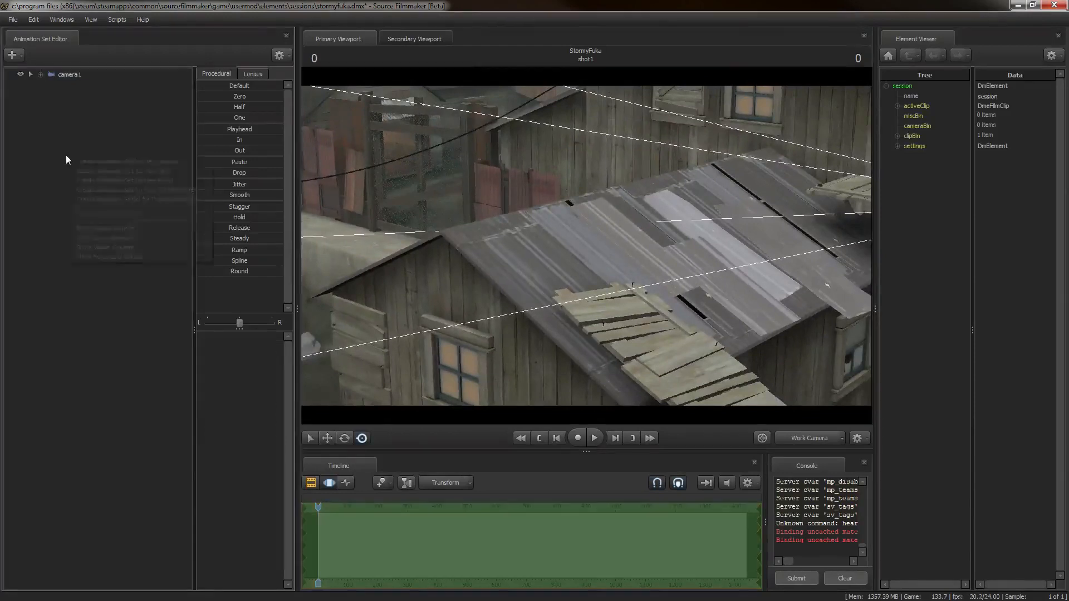
{"action": "left_click", "coordinate": [158, 181]}
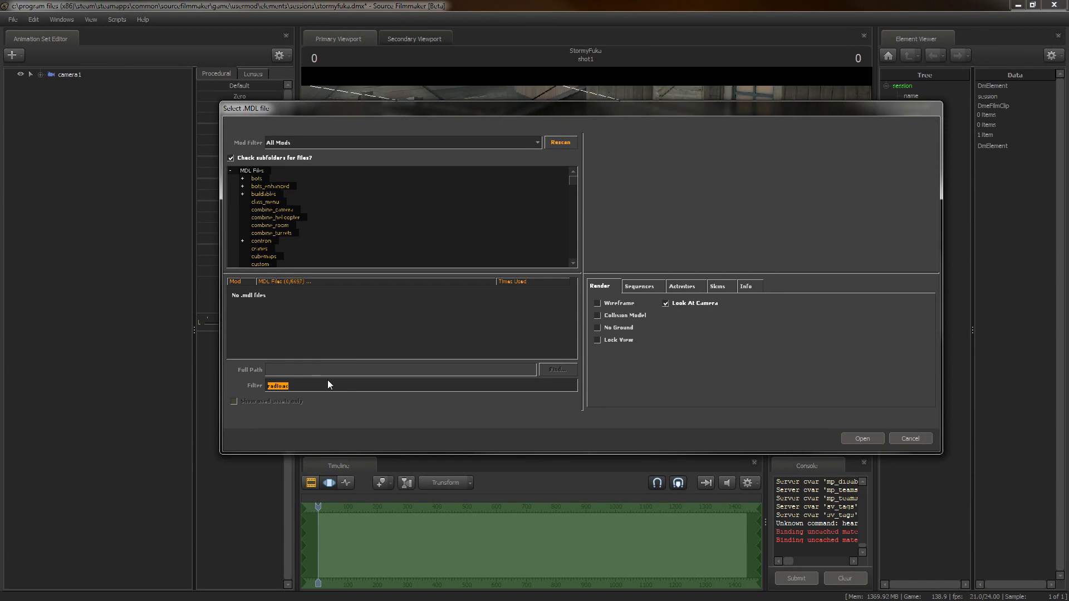
{"action": "type", "text": "hwm"}
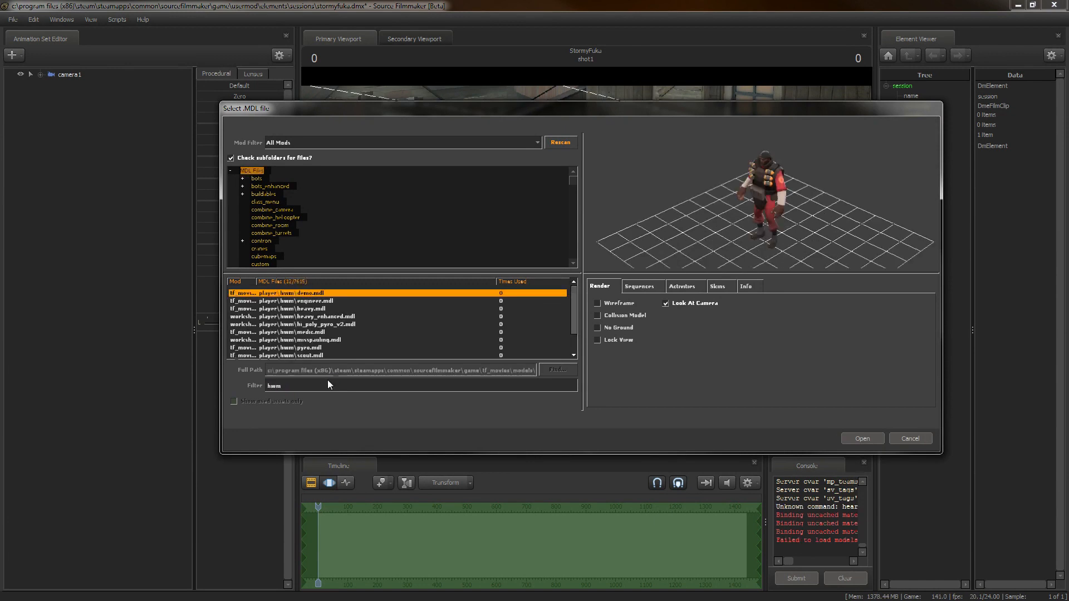
{"action": "type", "text": " soldier"}
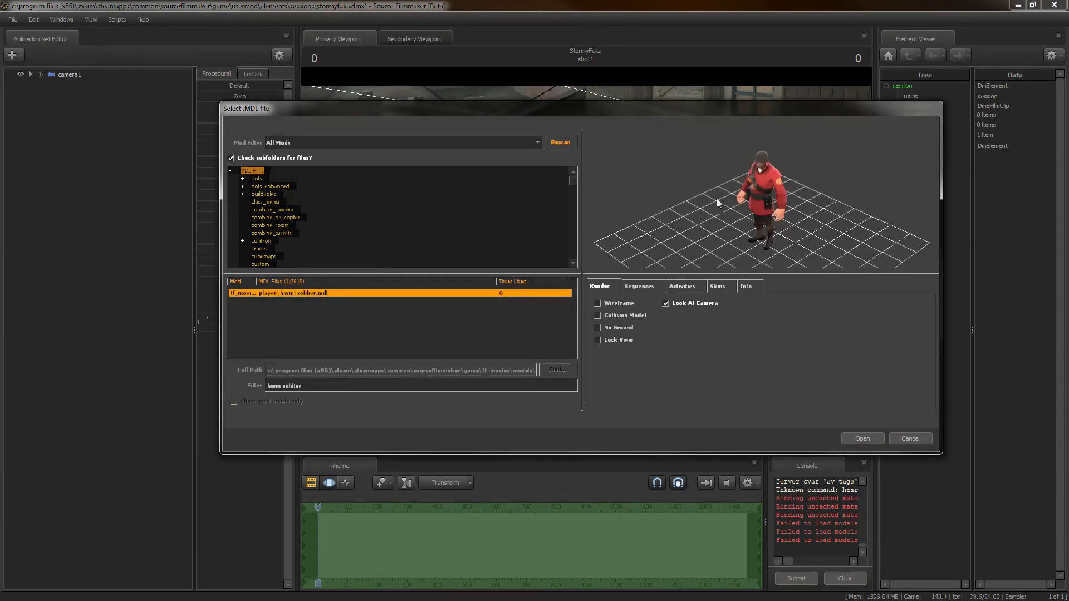
- Inspect the player\hwm\soldier.mdl preview up to the head, then add the model to the shot
{"action": "left_click_drag", "start_coordinate": [794, 198], "coordinate": [801, 177]}
{"action": "right_click_drag", "start_coordinate": [794, 197], "coordinate": [793, 170]}
{"action": "left_click_drag", "start_coordinate": [793, 197], "coordinate": [793, 201]}
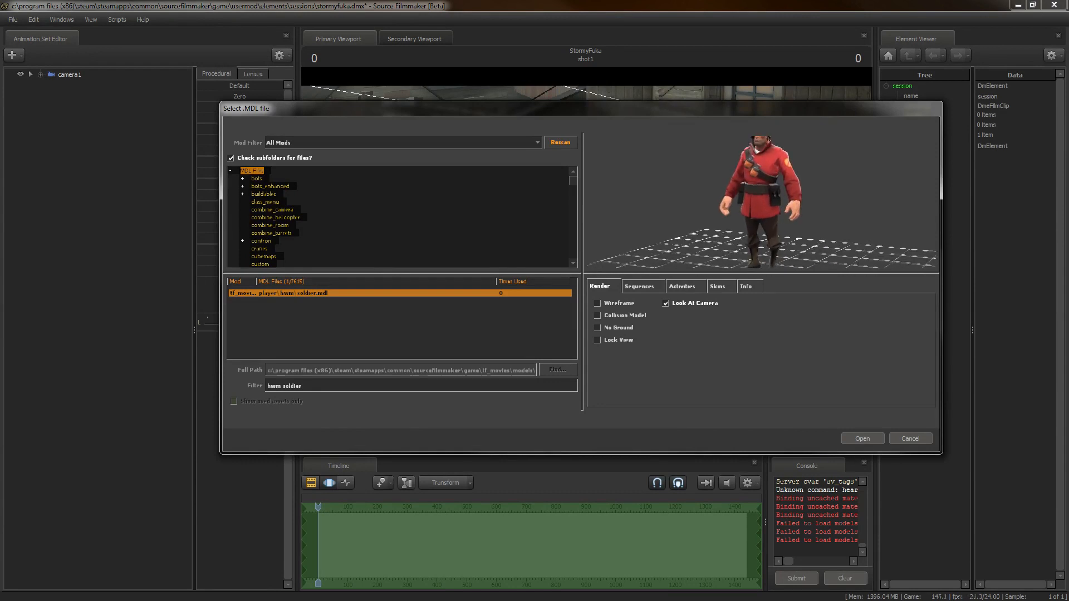
{"action": "middle_click_drag", "start_coordinate": [793, 197], "coordinate": [794, 224]}
{"action": "right_click_drag", "start_coordinate": [793, 198], "coordinate": [794, 171]}
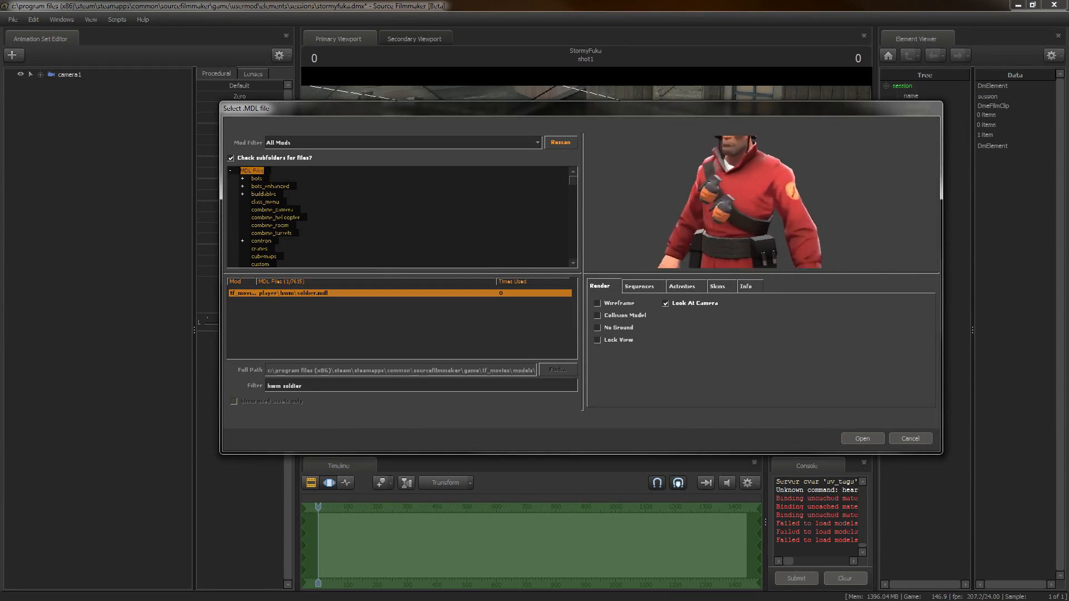
{"action": "middle_click_drag", "start_coordinate": [793, 198], "coordinate": [792, 236]}
{"action": "right_click_drag", "start_coordinate": [773, 215], "coordinate": [773, 195]}
{"action": "left_click_drag", "start_coordinate": [773, 215], "coordinate": [723, 246]}
{"action": "left_click", "coordinate": [868, 439]}
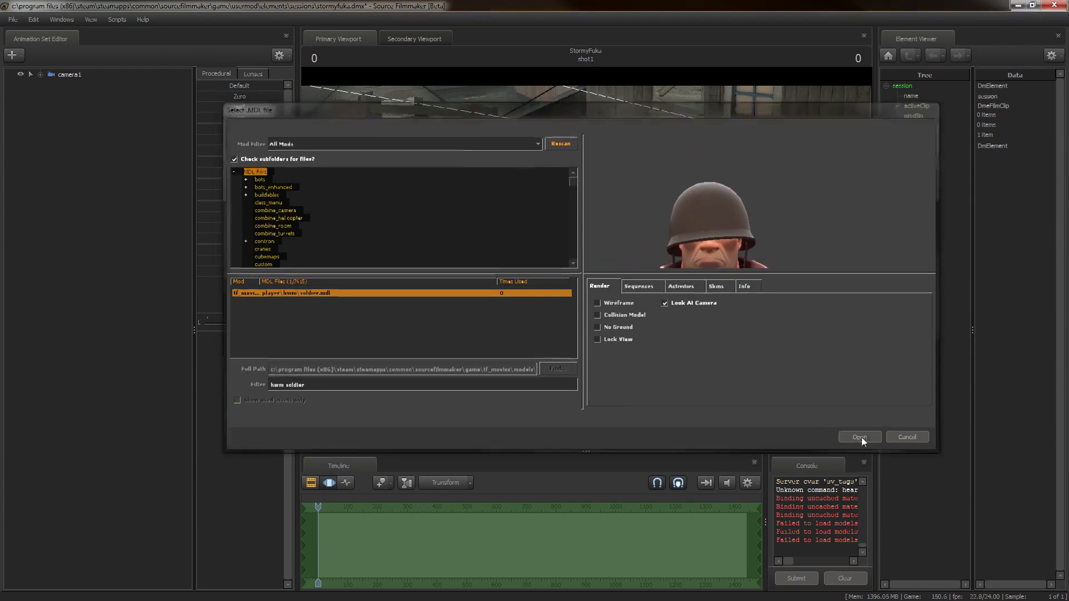
{"action": "left_click_drag", "start_coordinate": [478, 223], "coordinate": [604, 214]}
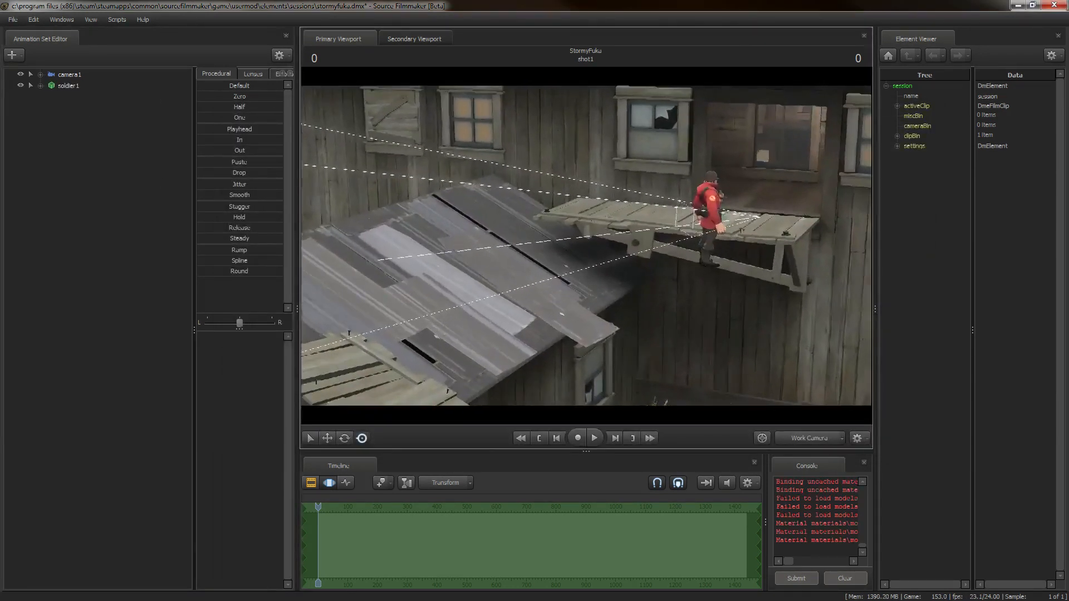
{"action": "left_click", "coordinate": [70, 74]}
{"action": "key", "text": "w"}
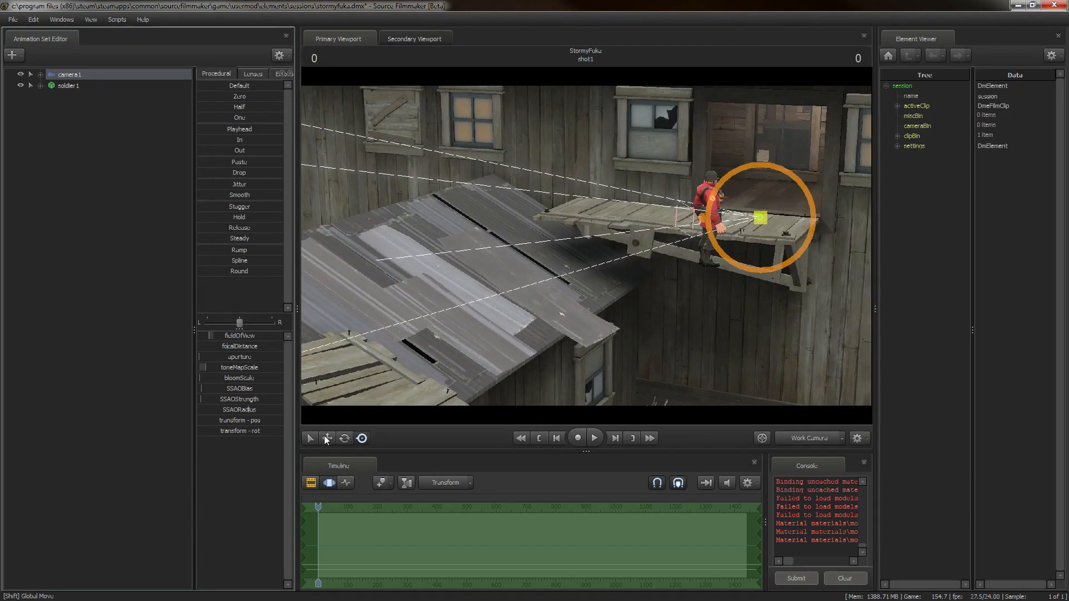
{"action": "left_click_drag", "start_coordinate": [744, 221], "coordinate": [420, 250]}
{"action": "key", "text": "ctrl+z"}
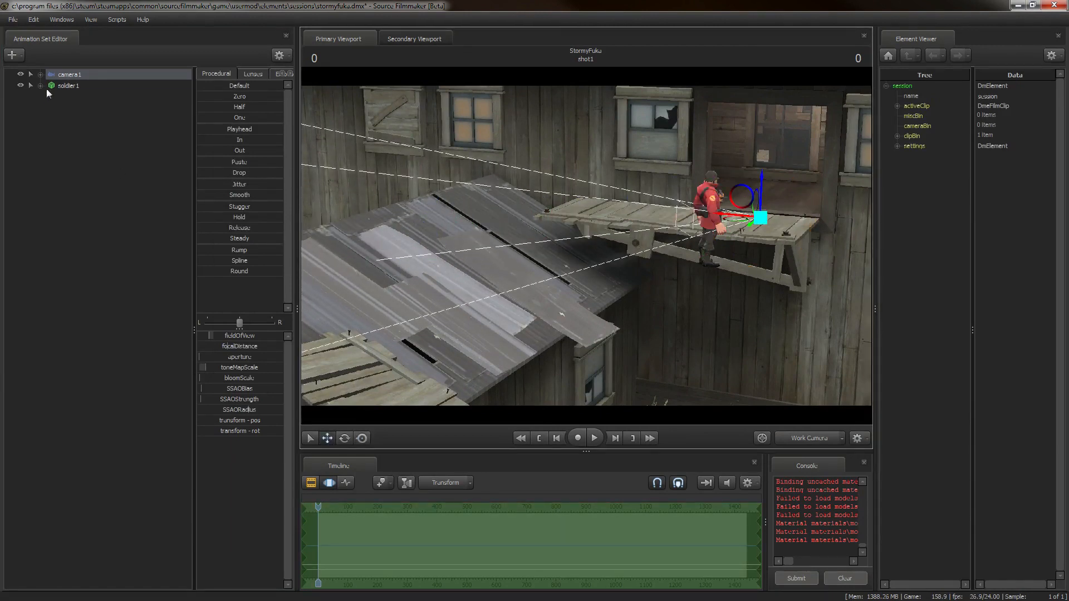
- Move soldier1 onto the metal roof and adjust its placement through camera1
{"action": "left_click", "coordinate": [68, 86]}
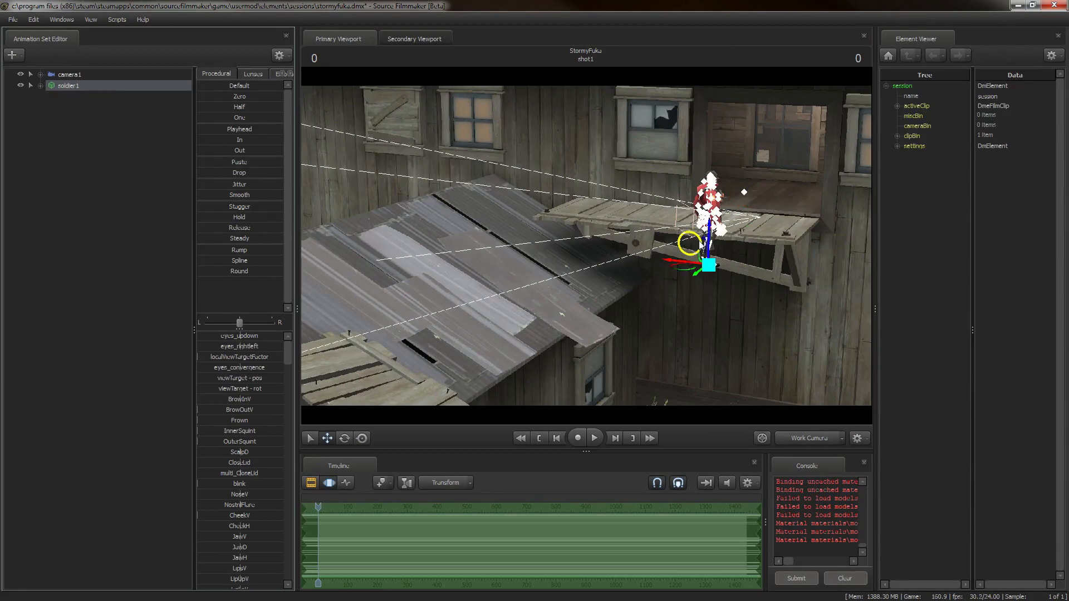
{"action": "left_click_drag", "start_coordinate": [677, 269], "coordinate": [458, 278]}
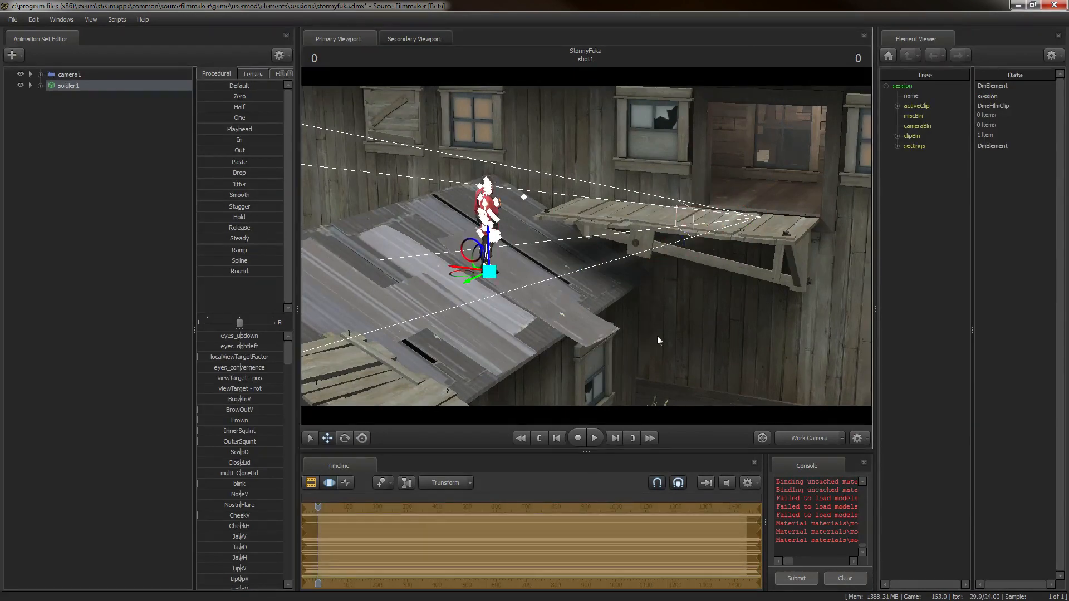
{"action": "left_click_drag", "start_coordinate": [657, 335], "coordinate": [390, 291]}
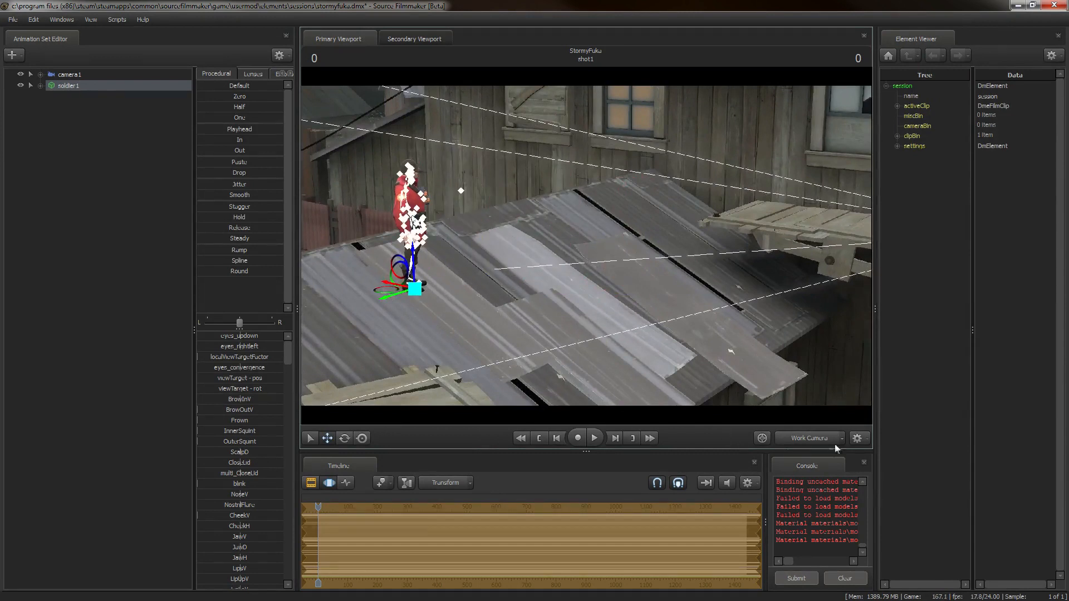
{"action": "left_click", "coordinate": [834, 443]}
{"action": "left_click_drag", "start_coordinate": [685, 378], "coordinate": [606, 382]}
{"action": "left_click", "coordinate": [344, 438]}
- Fly camera1 closer to frame the soldier from the waist up, off-centre, with the mountain and trees filling the rest
{"action": "left_click", "coordinate": [91, 74]}
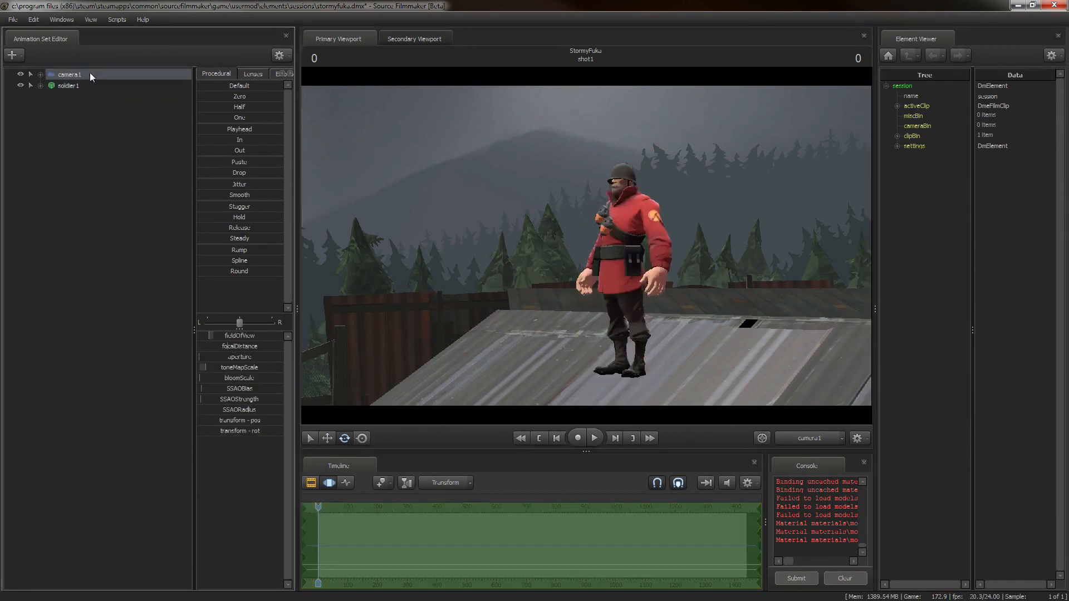
{"action": "key", "text": "w"}
{"action": "mouse_move", "coordinate": [501, 195]}
{"action": "left_mouse_down"}
{"action": "mouse_move", "coordinate": [525, 163]}
{"action": "mouse_move", "coordinate": [518, 211]}
{"action": "mouse_move", "coordinate": [490, 213]}
{"action": "left_mouse_up"}
{"action": "scroll", "coordinate": [586, 245], "scroll_direction": "down", "scroll_amount": 3}
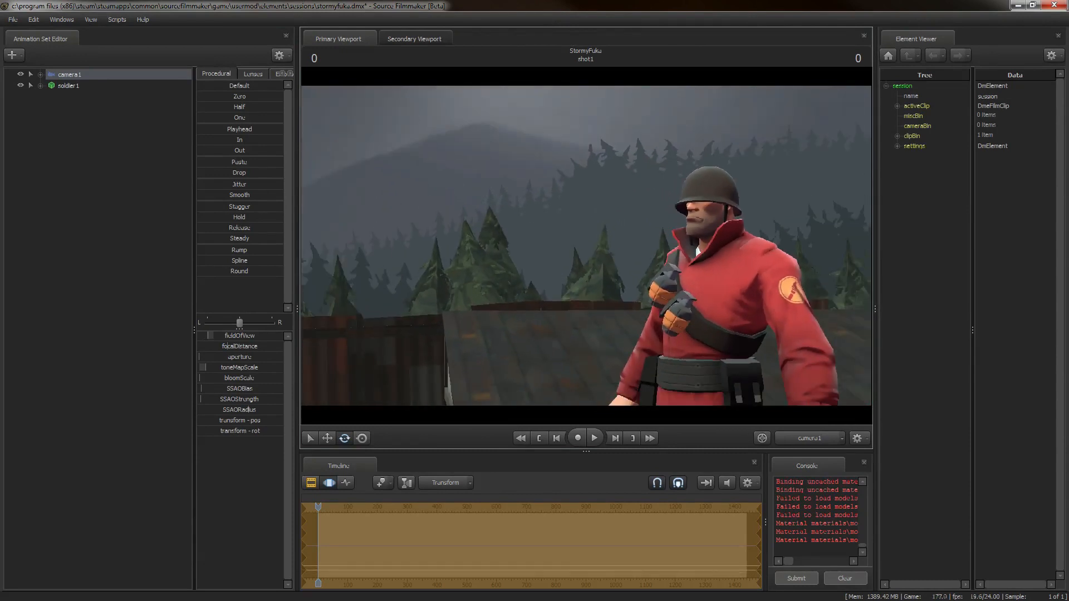
{"action": "key", "text": "w"}
{"action": "scroll", "coordinate": [586, 246], "scroll_direction": "up", "scroll_amount": 2}
{"action": "key", "text": "s"}
{"action": "left_click_drag", "start_coordinate": [586, 245], "coordinate": [574, 243]}
{"action": "left_click", "coordinate": [181, 134]}
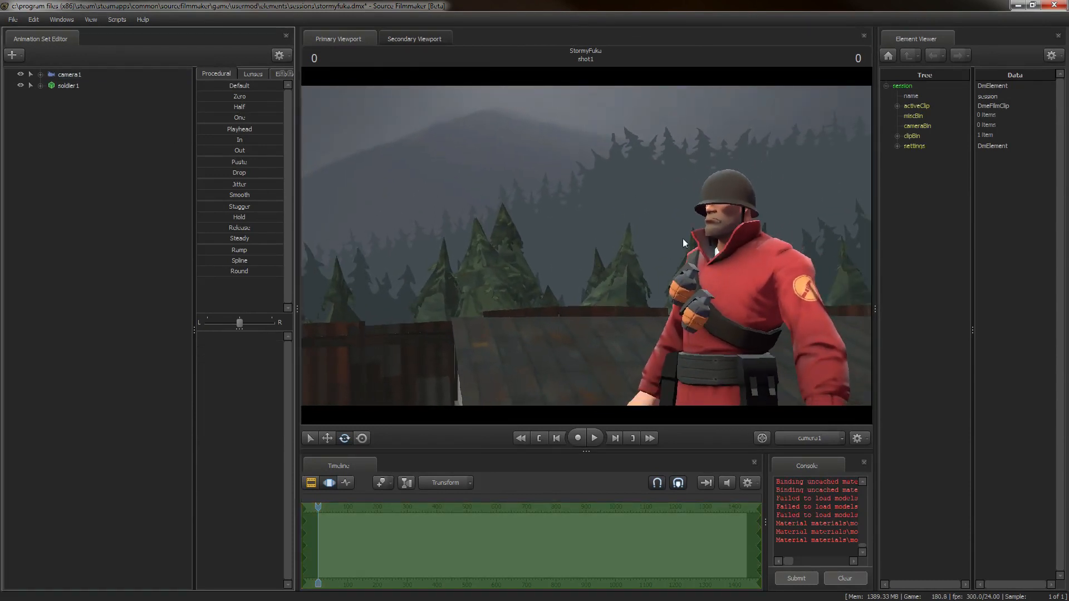
- Add the Furious Fukaamigasa hat to soldier1 as a Team Fortress item, filtering the items by "fuka"
{"action": "left_click", "coordinate": [64, 86]}
{"action": "right_click", "coordinate": [67, 87]}
{"action": "left_click", "coordinate": [57, 171]}
{"action": "right_click", "coordinate": [70, 87]}
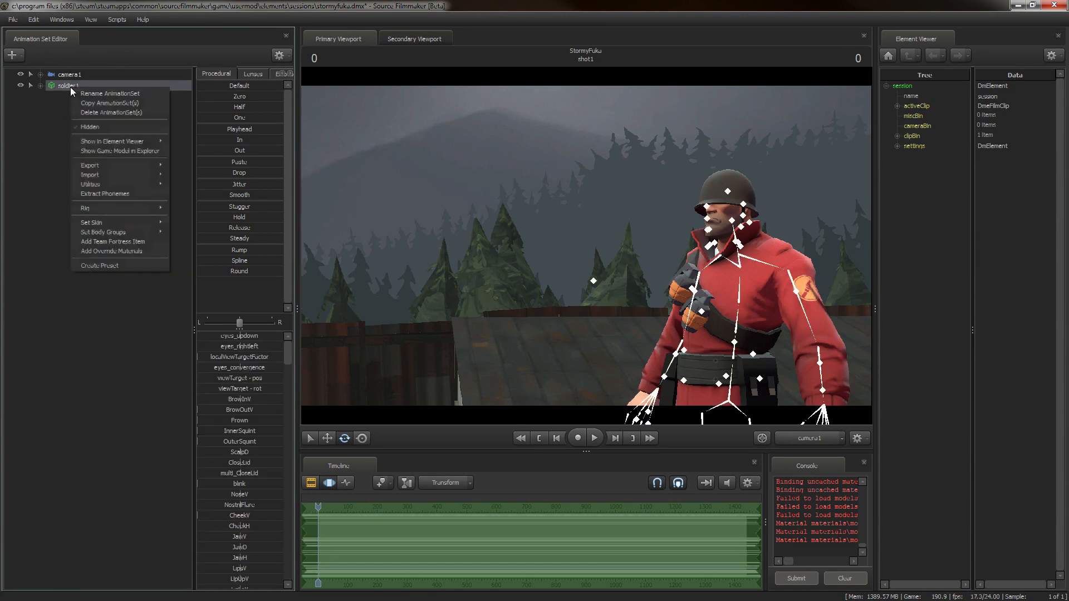
{"action": "left_click", "coordinate": [98, 244]}
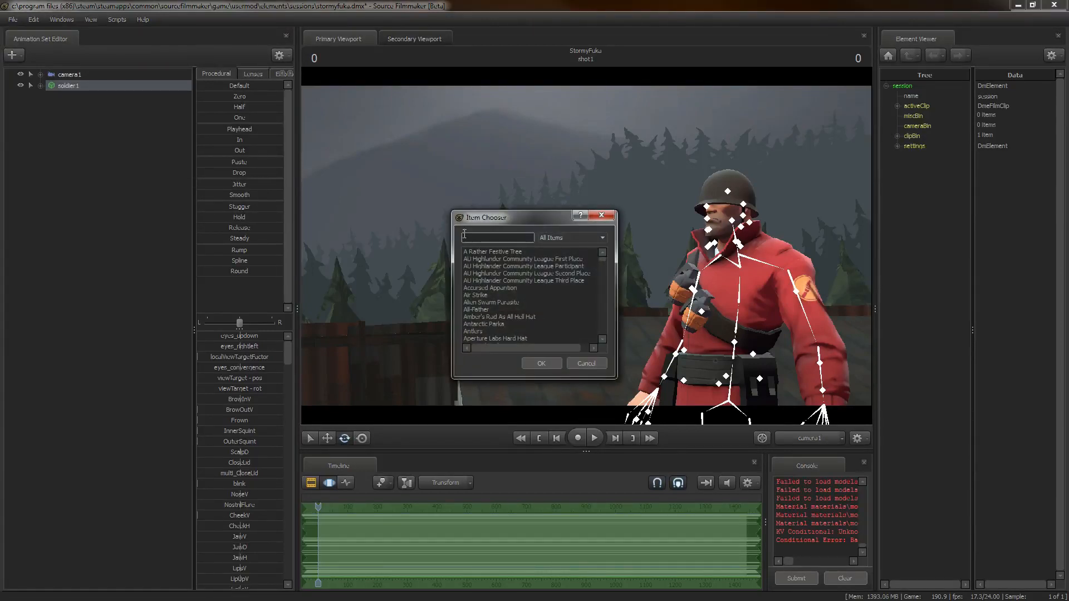
{"action": "type", "text": "fuka"}
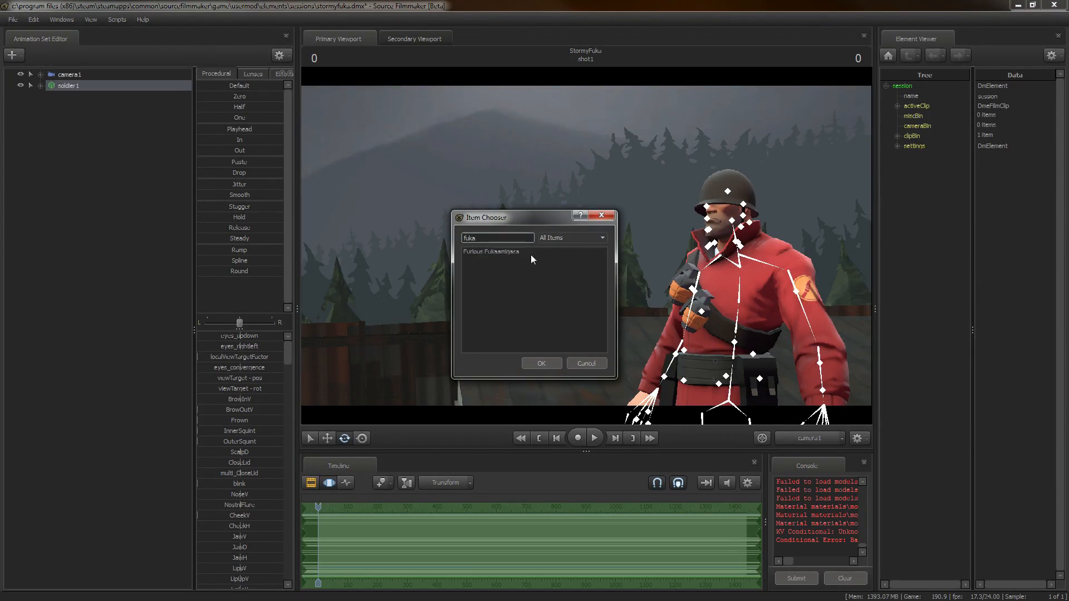
{"action": "left_click", "coordinate": [528, 252]}
{"action": "left_click", "coordinate": [540, 364]}
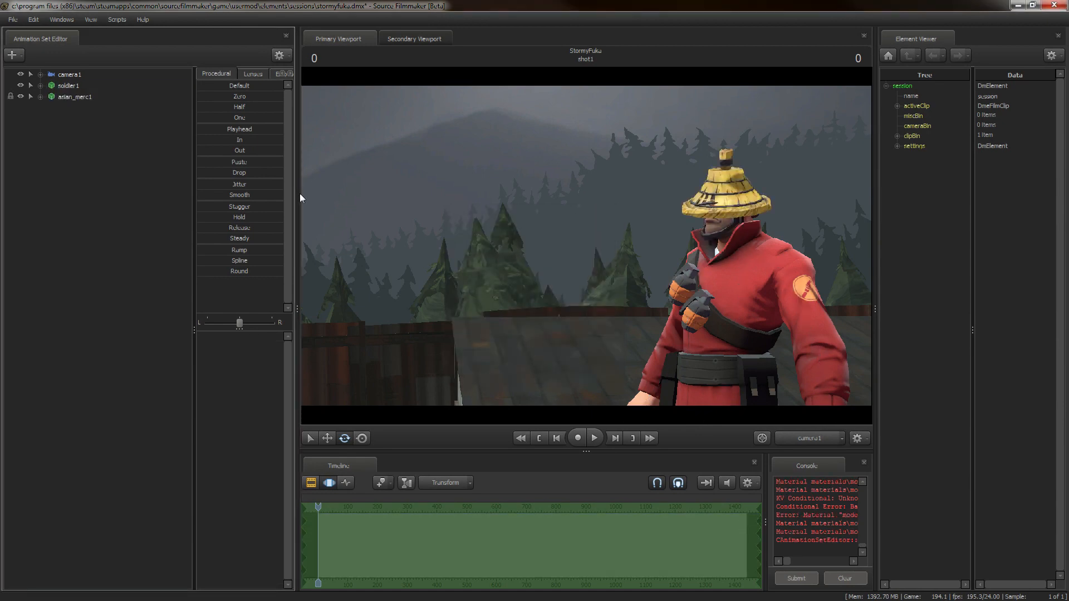
- Set soldier1's helmet body group to <none>, check the hat up close with the work camera, and return to camera1
{"action": "left_click", "coordinate": [810, 439]}
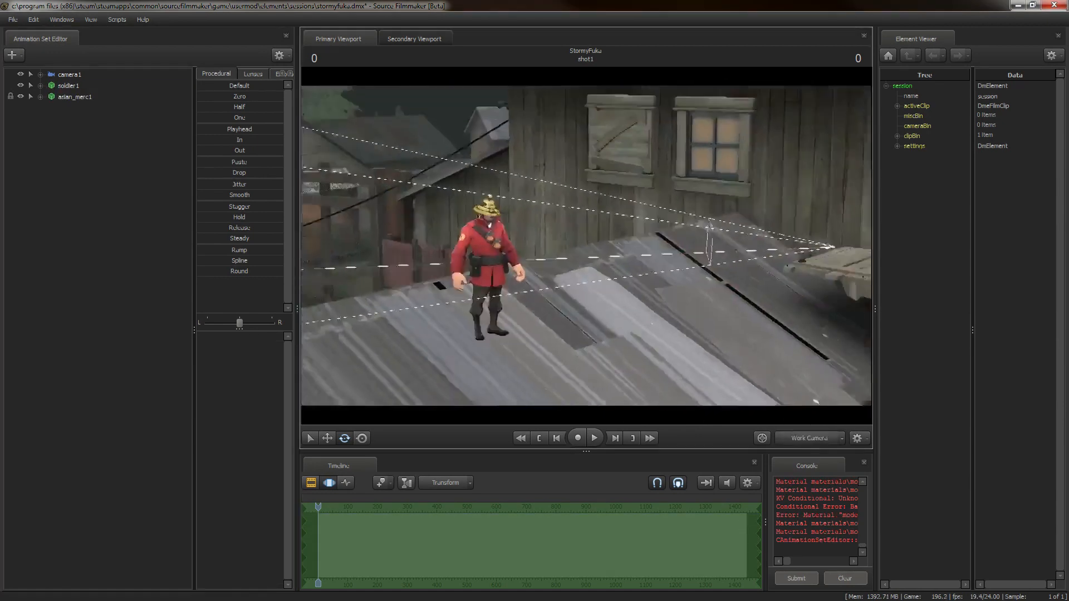
{"action": "key", "text": "w"}
{"action": "left_click_drag", "start_coordinate": [813, 401], "coordinate": [760, 378]}
{"action": "key", "text": "w"}
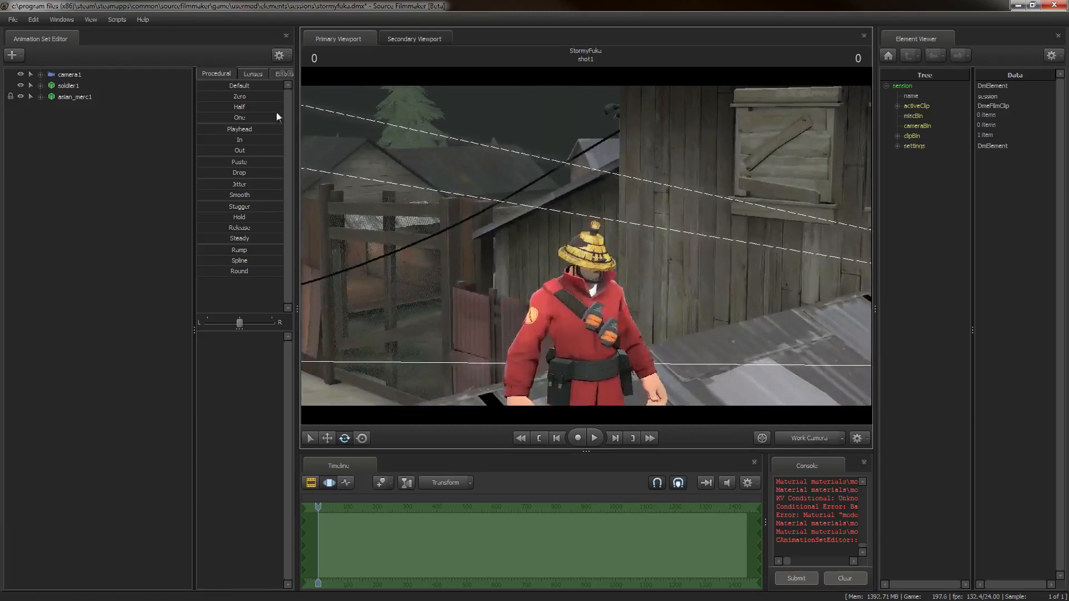
{"action": "left_click", "coordinate": [70, 85]}
{"action": "right_click", "coordinate": [71, 85]}
{"action": "mouse_move", "coordinate": [128, 226]}
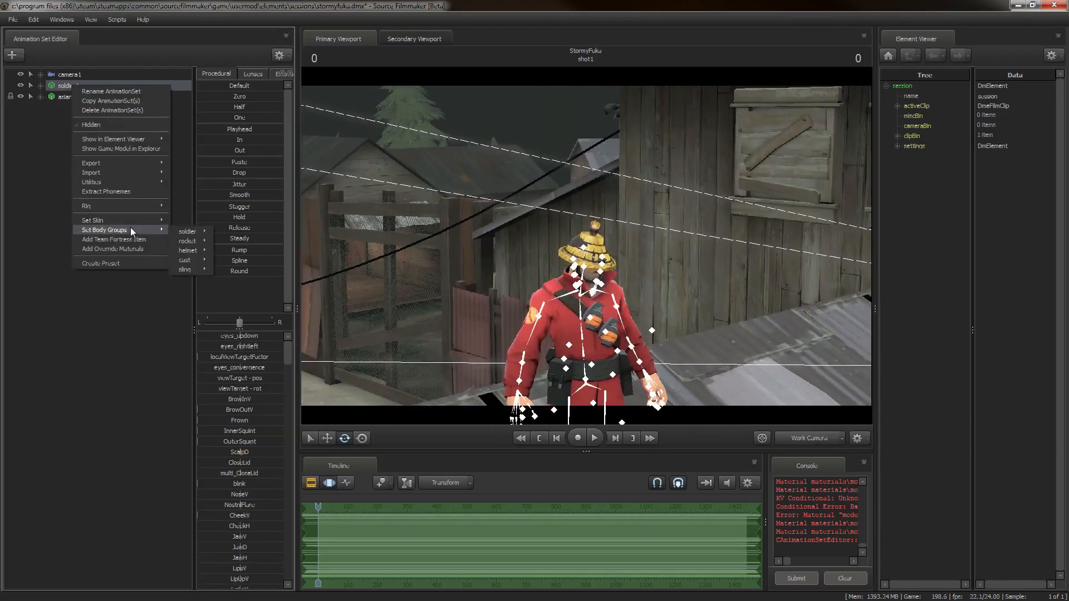
{"action": "mouse_move", "coordinate": [195, 251]}
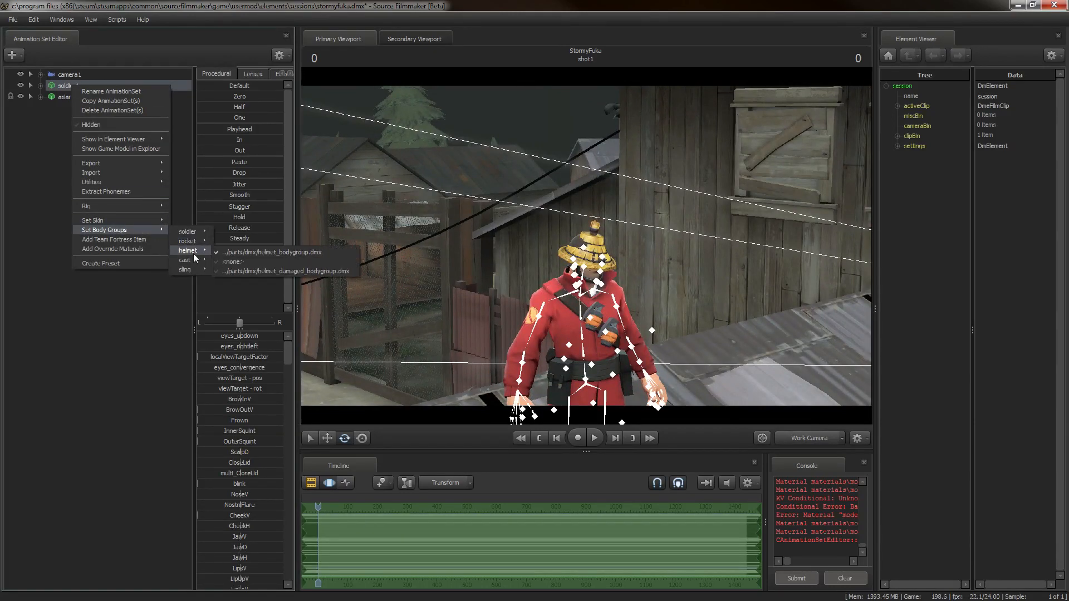
{"action": "left_click", "coordinate": [246, 264]}
{"action": "key", "text": "w"}
{"action": "left_click_drag", "start_coordinate": [579, 312], "coordinate": [595, 322]}
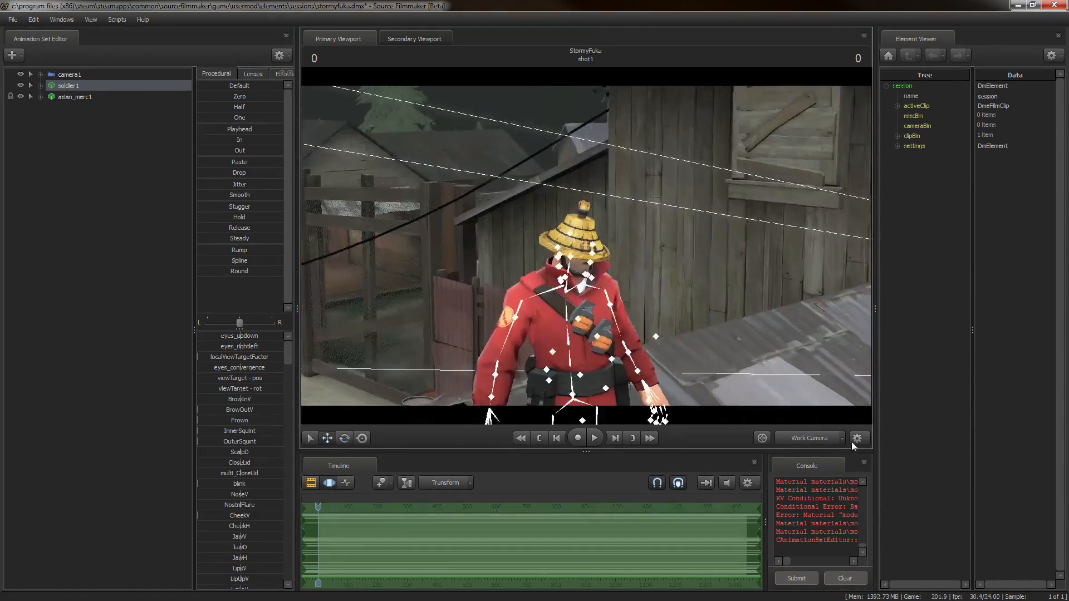
{"action": "left_click", "coordinate": [796, 434]}
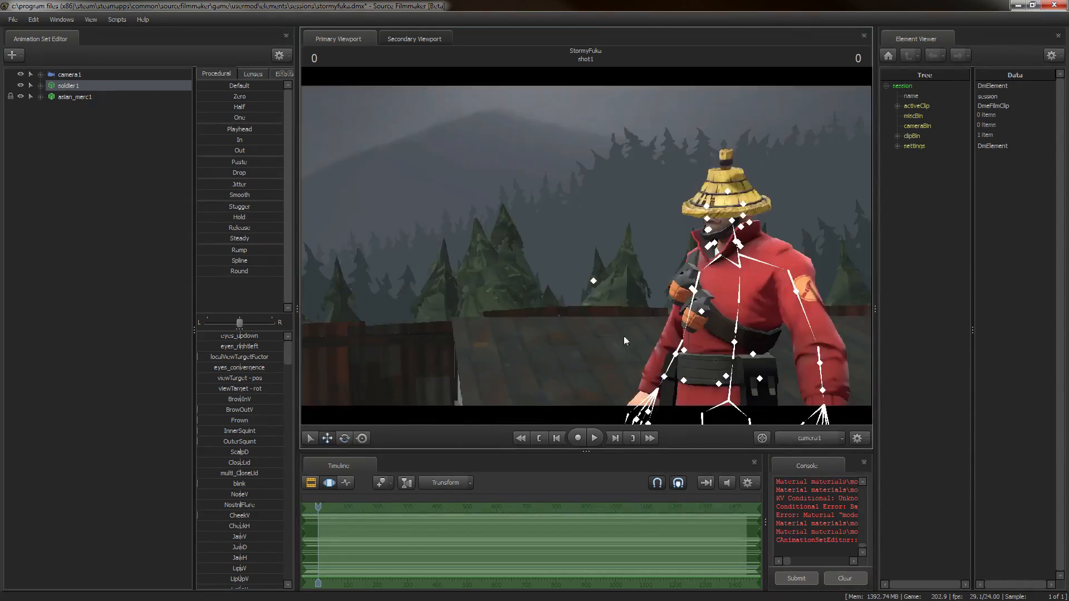
- Browse the Team Fortress items available for soldier1, including a name filter of "sum", and close the list without adding one
{"action": "right_click", "coordinate": [77, 87]}
{"action": "left_click", "coordinate": [142, 242]}
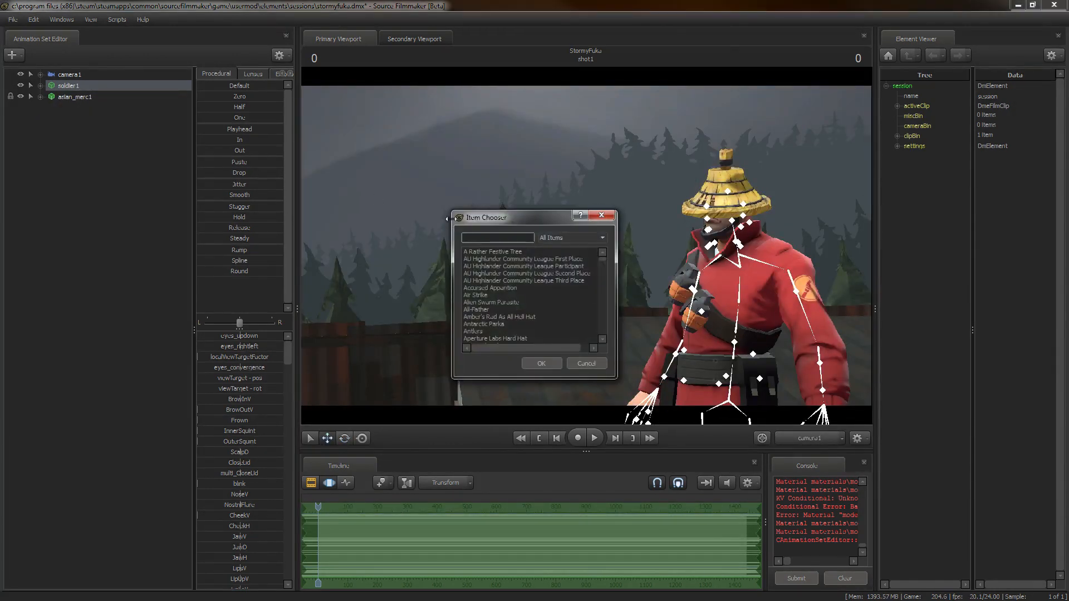
{"action": "left_click_drag", "start_coordinate": [446, 218], "coordinate": [305, 205]}
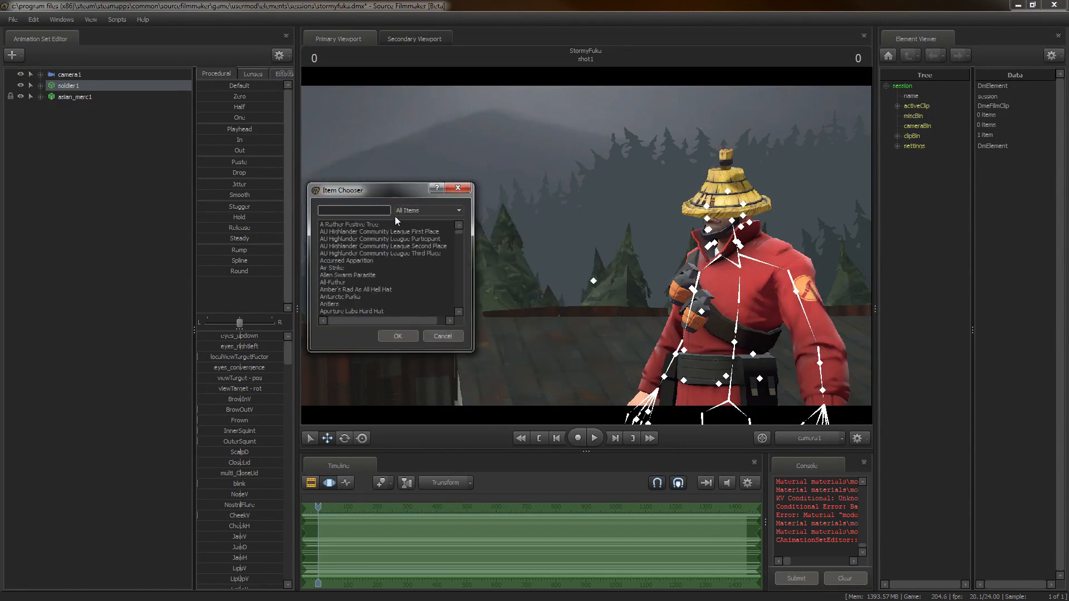
{"action": "scroll", "coordinate": [417, 249], "scroll_direction": "down", "scroll_amount": 10}
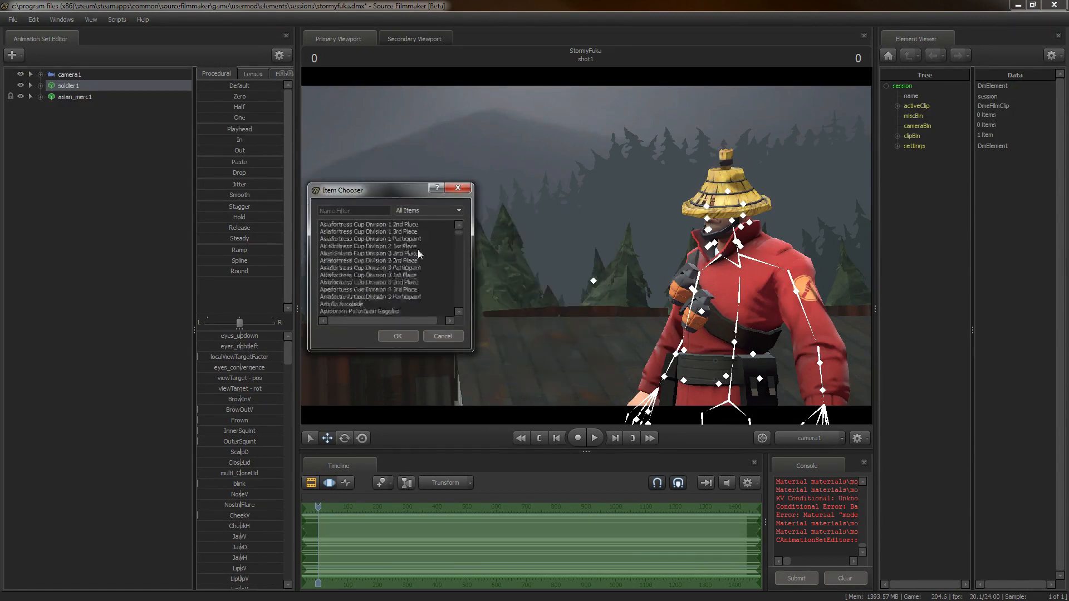
{"action": "scroll", "coordinate": [408, 258], "scroll_direction": "down", "scroll_amount": 15}
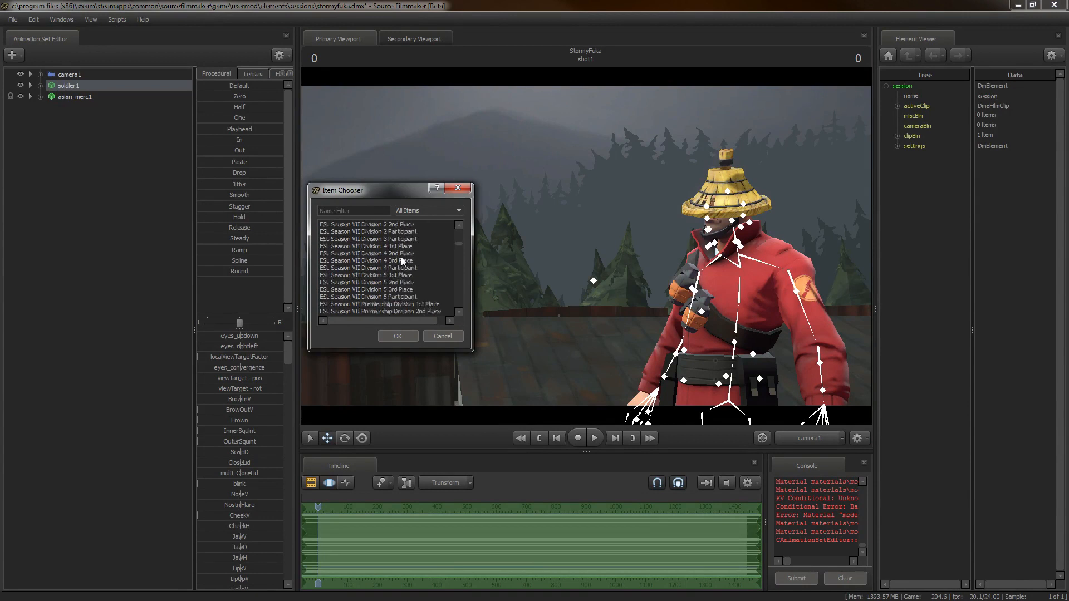
{"action": "scroll", "coordinate": [399, 257], "scroll_direction": "down", "scroll_amount": 2}
{"action": "left_click", "coordinate": [347, 210]}
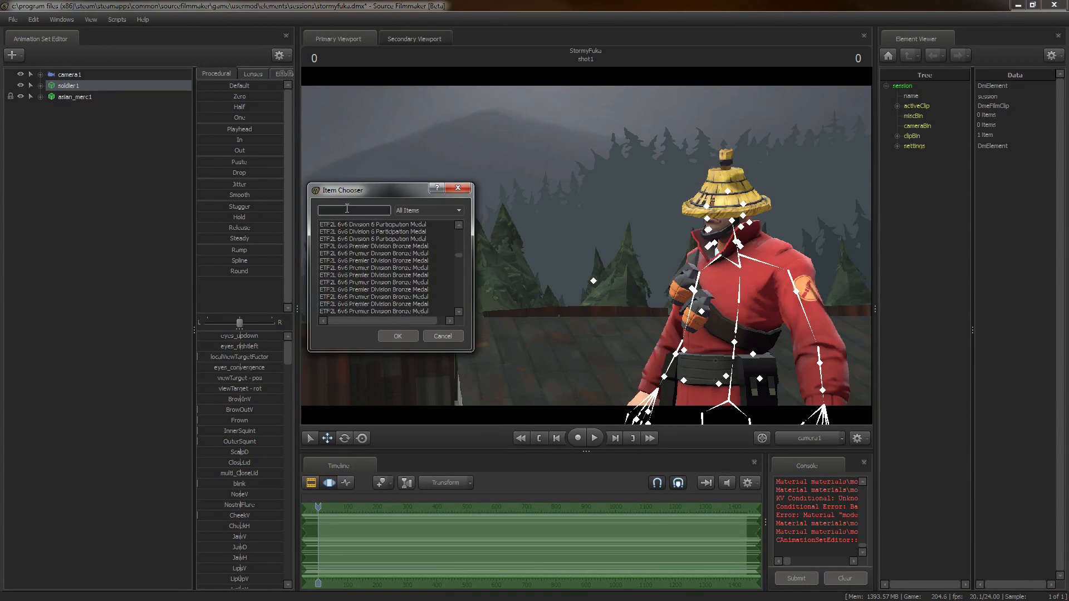
{"action": "type", "text": "sum"}
{"action": "key", "text": "BackSpace"}
{"action": "key", "text": "BackSpace"}
{"action": "key", "text": "BackSpace"}
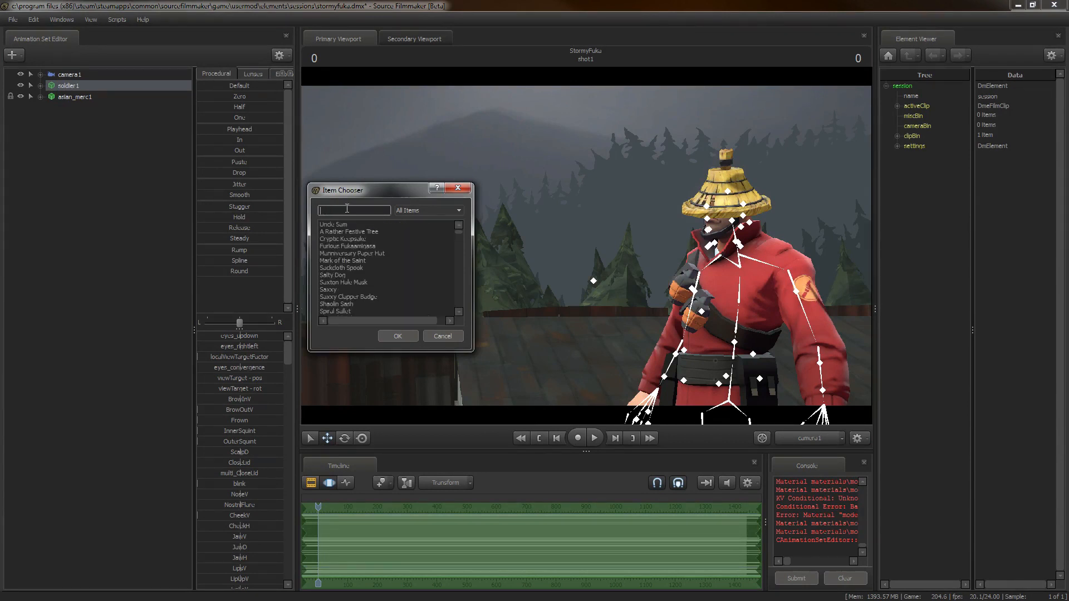
{"action": "scroll", "coordinate": [379, 239], "scroll_direction": "down", "scroll_amount": 10}
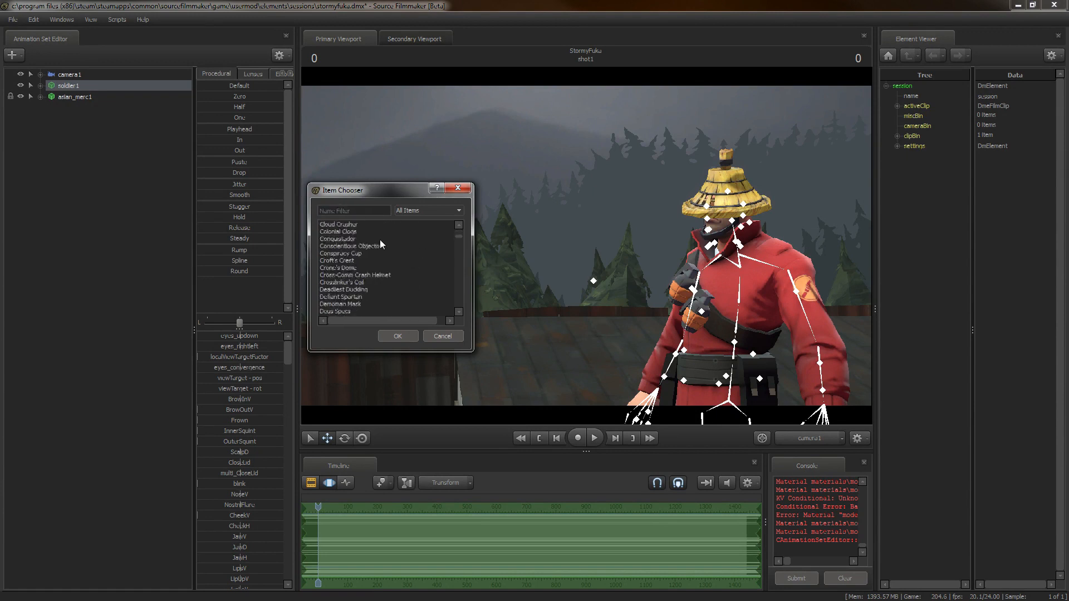
{"action": "left_click", "coordinate": [443, 336]}
- Try to add the Kringle Collection to soldier1 as a Team Fortress item, filtering the items by "kringle"
{"action": "left_click", "coordinate": [96, 185]}
{"action": "right_click", "coordinate": [52, 88]}
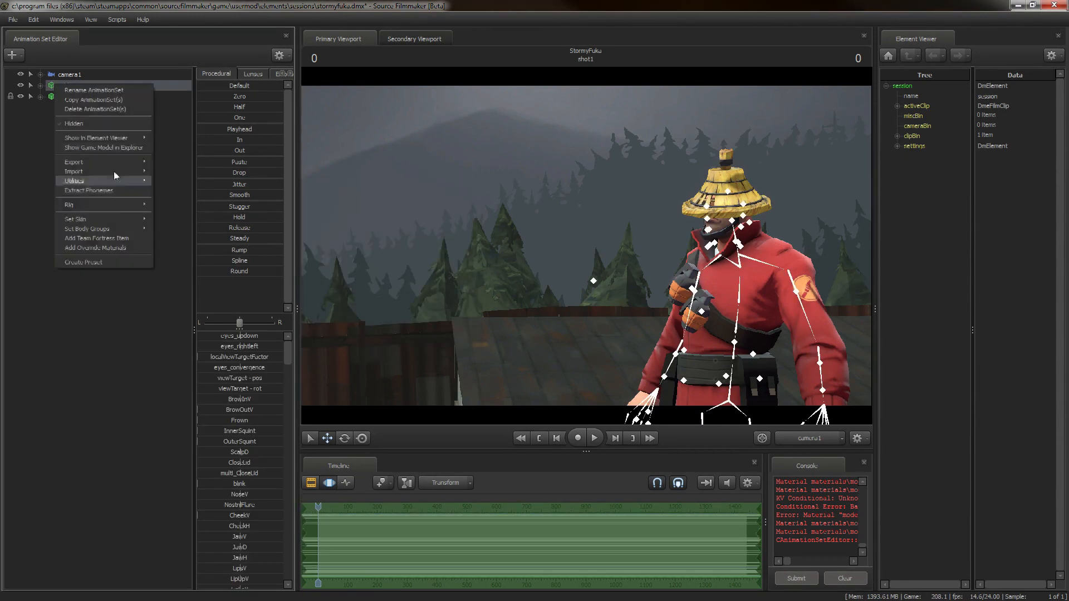
{"action": "left_click", "coordinate": [119, 239]}
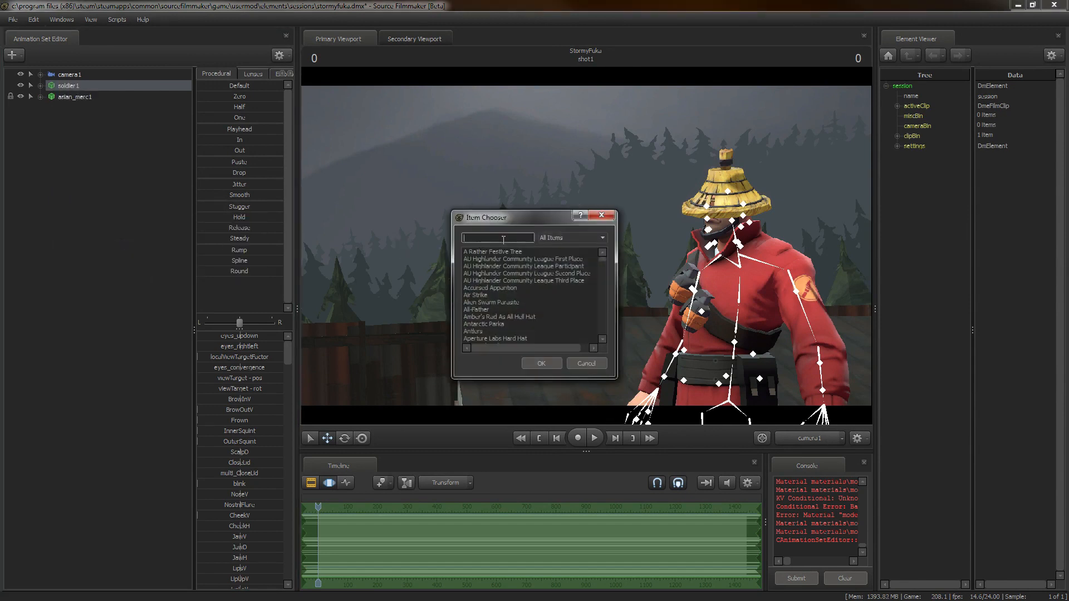
{"action": "type", "text": "kringle"}
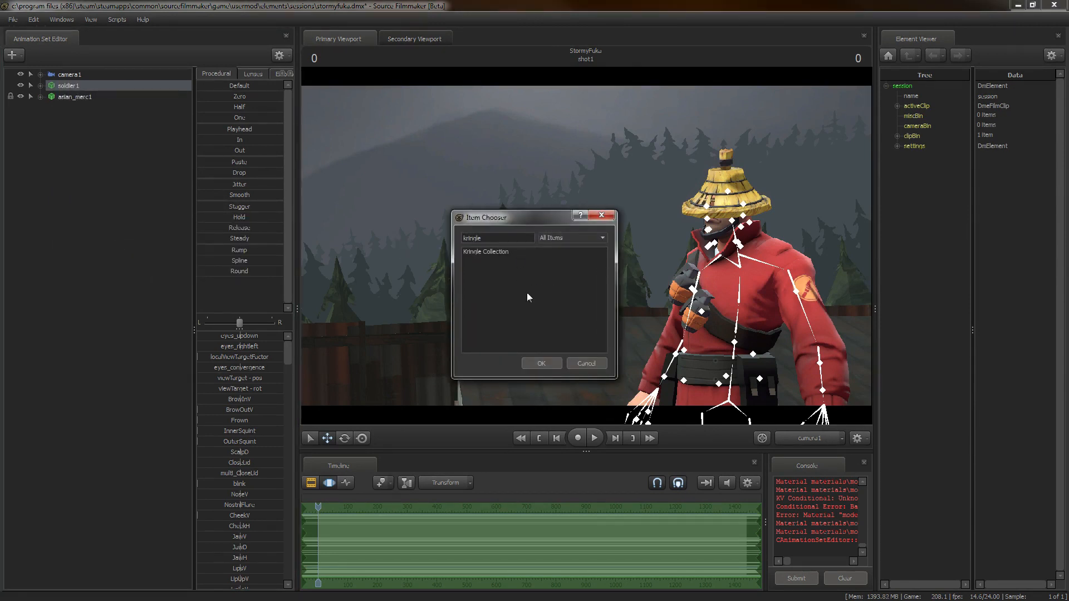
{"action": "left_click", "coordinate": [541, 363]}
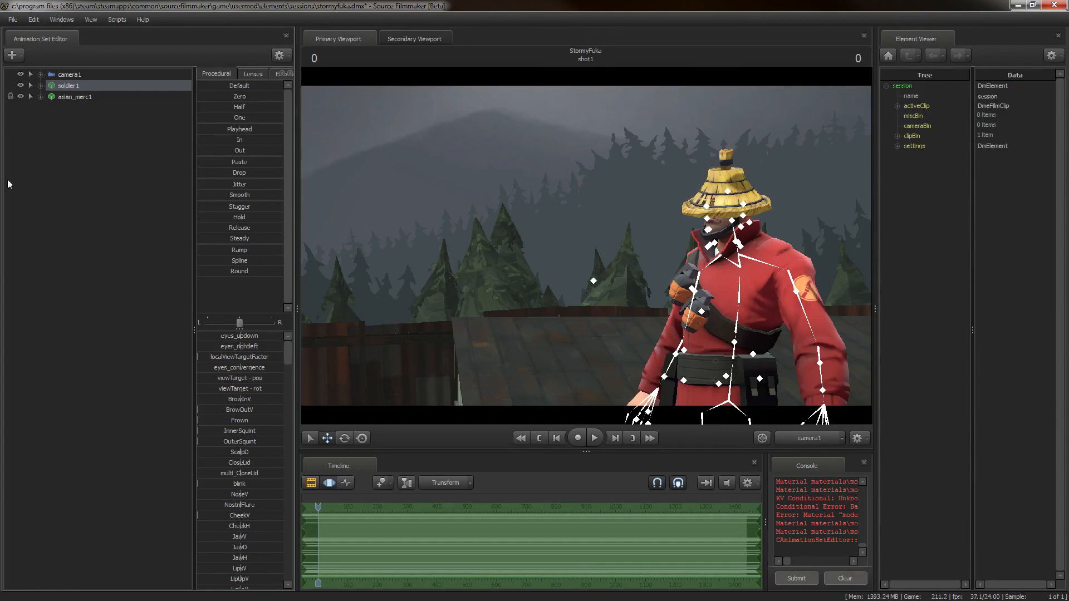
{"action": "left_click", "coordinate": [114, 221]}
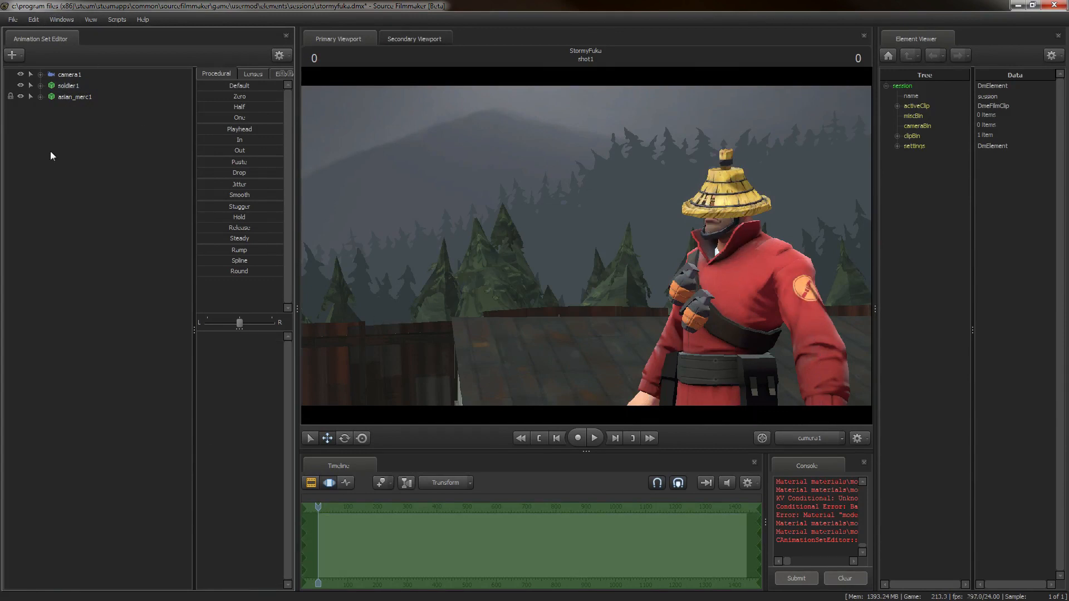
- Start a sequence import for soldier1 and preview the stand_PRIMARY sequence
{"action": "right_click", "coordinate": [68, 84]}
{"action": "mouse_move", "coordinate": [116, 173]}
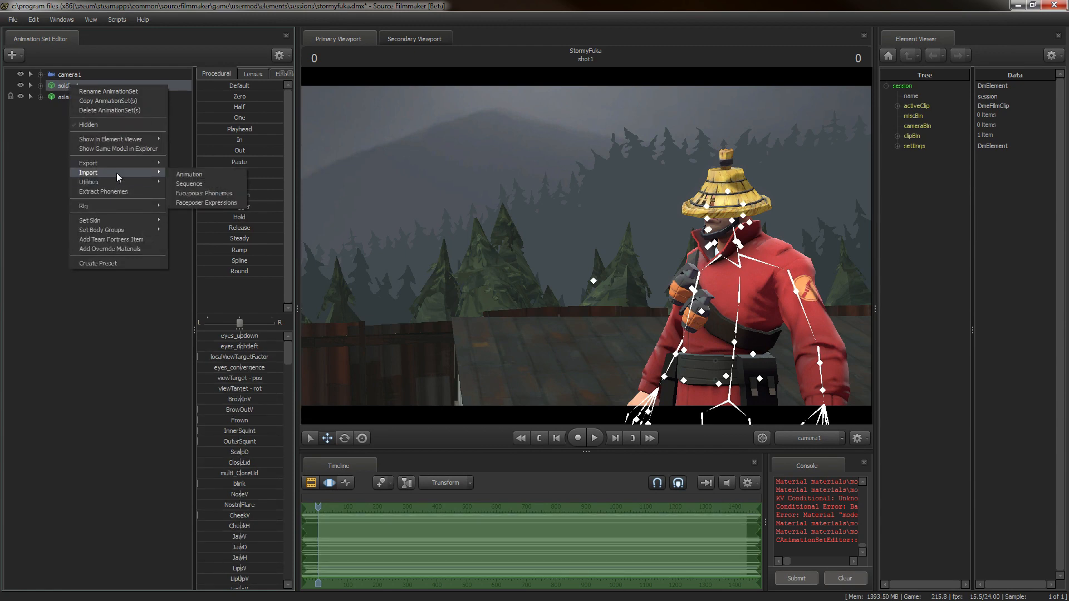
{"action": "left_click", "coordinate": [189, 185]}
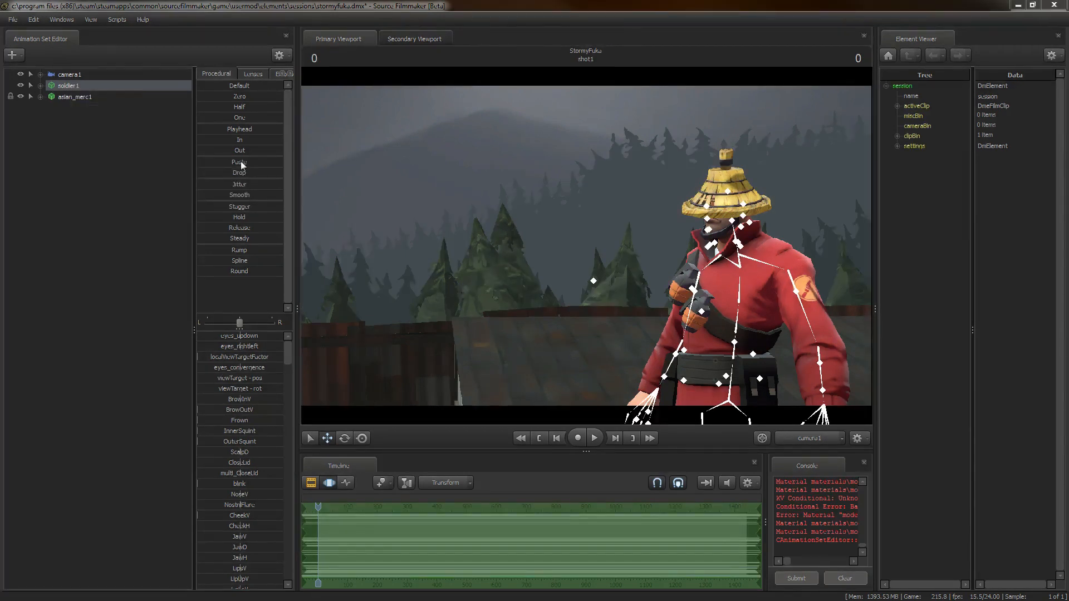
{"action": "left_click", "coordinate": [384, 275]}
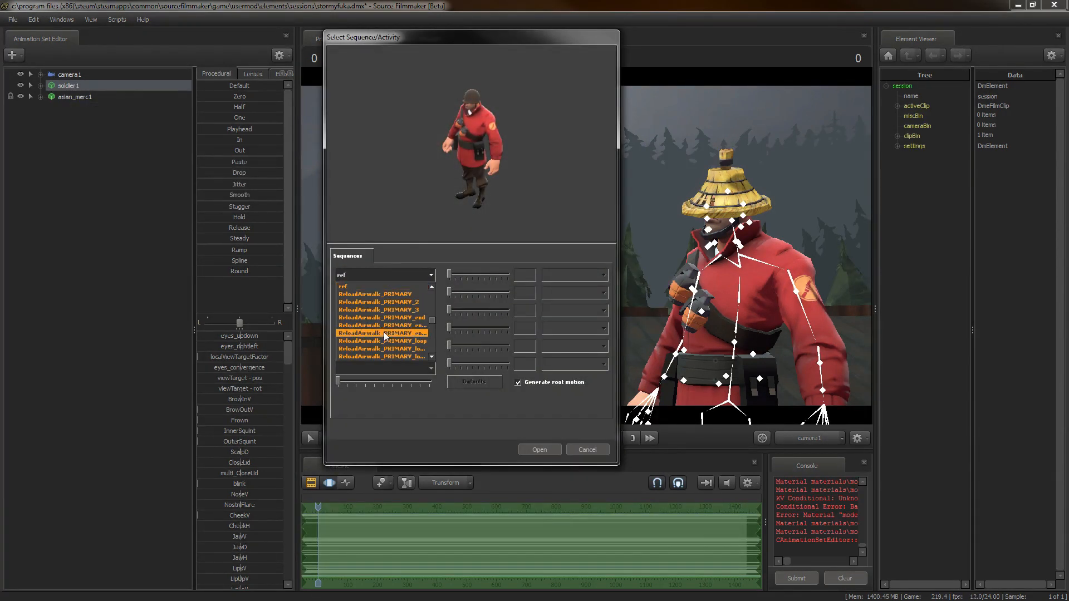
{"action": "scroll", "coordinate": [385, 334], "scroll_direction": "down", "scroll_amount": 5}
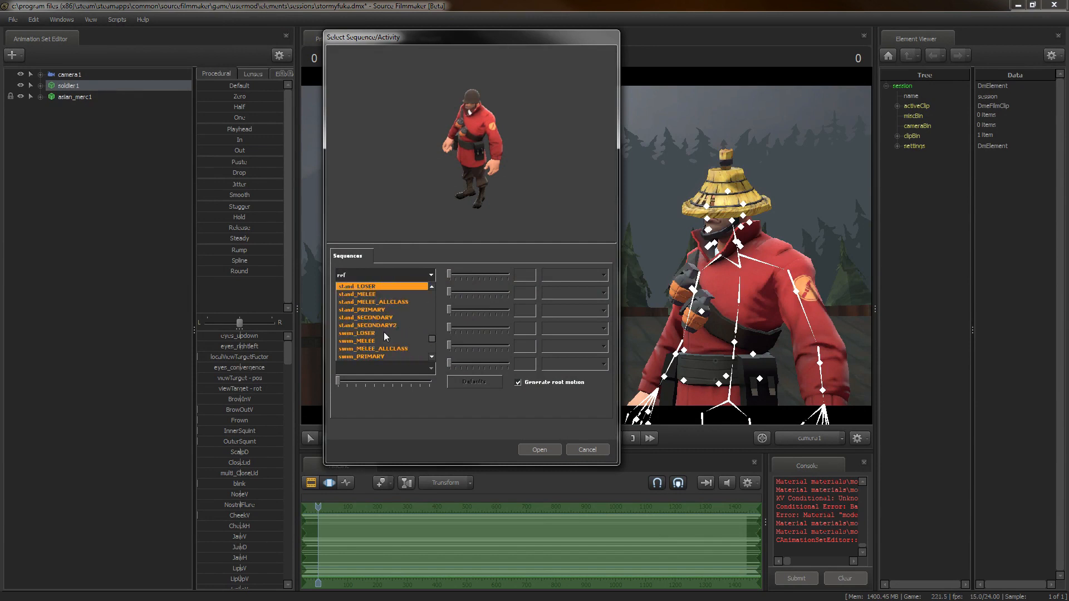
{"action": "left_click", "coordinate": [387, 310]}
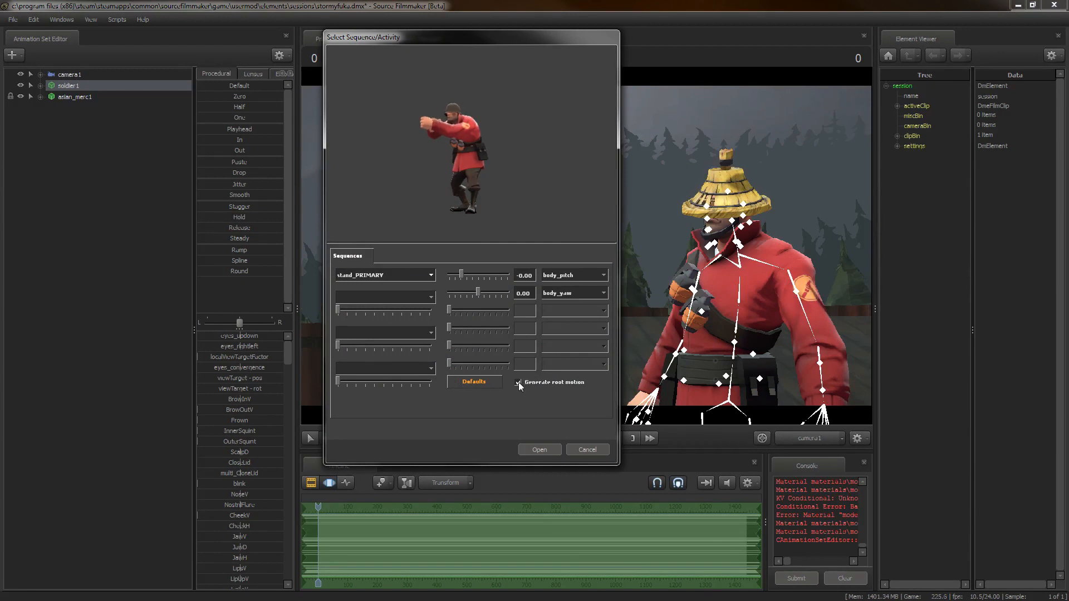
- Import the run_MELEE sequence onto soldier1 with move_x at 1.00 and root motion generation enabled
{"action": "left_click", "coordinate": [407, 277]}
{"action": "key", "text": "r"}
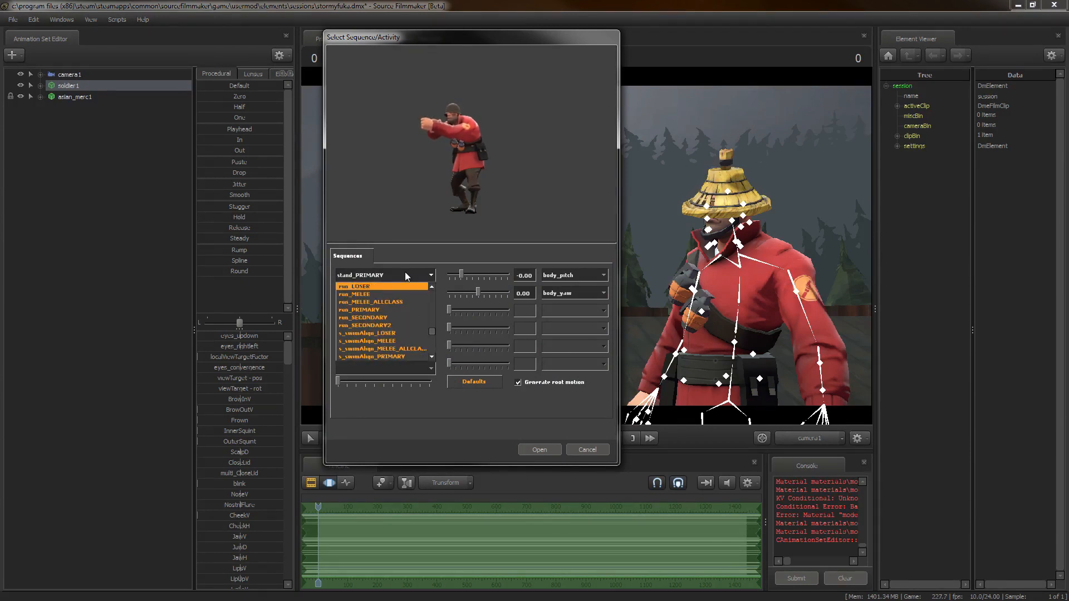
{"action": "left_click", "coordinate": [367, 294]}
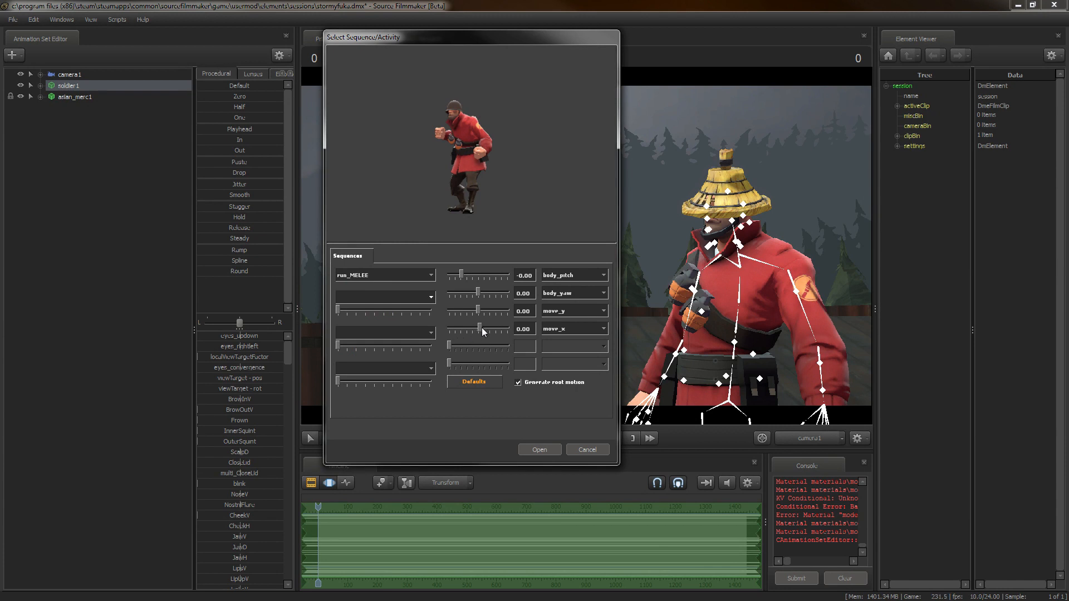
{"action": "left_click_drag", "start_coordinate": [482, 331], "coordinate": [520, 334]}
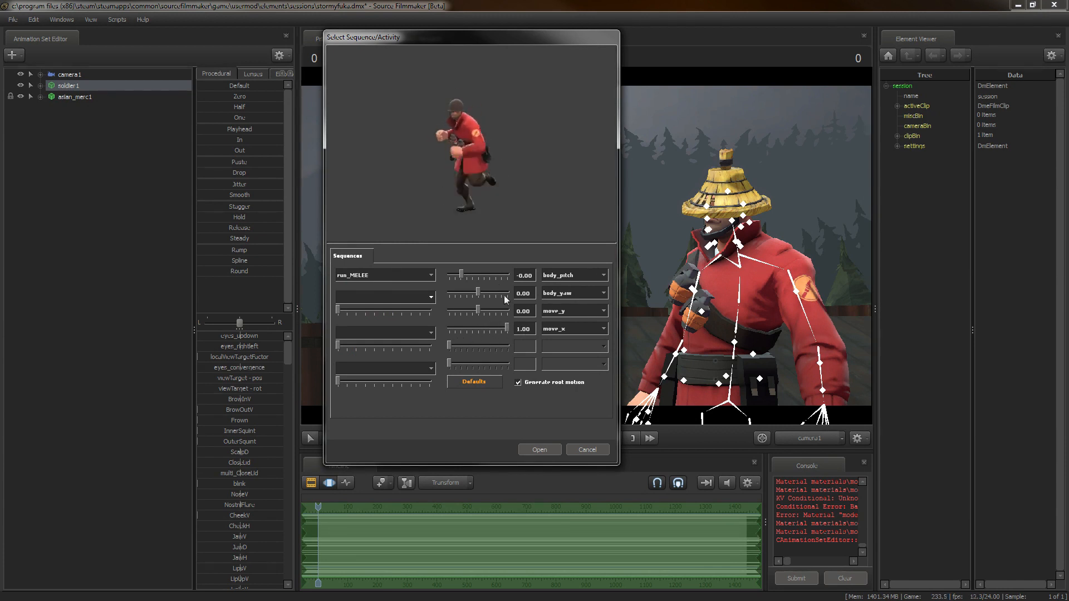
{"action": "left_click", "coordinate": [518, 383]}
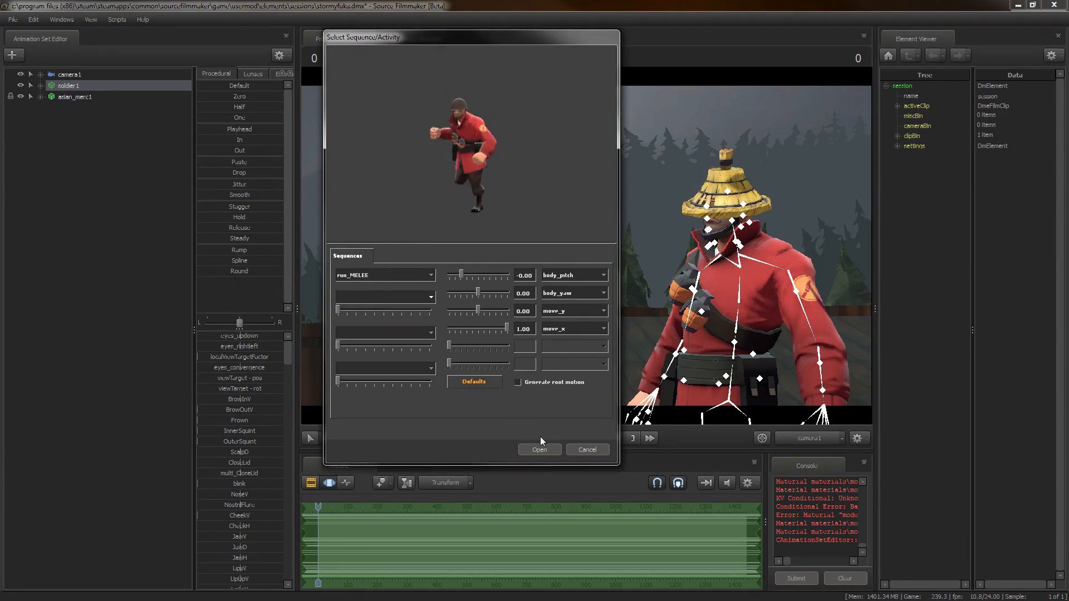
{"action": "left_click", "coordinate": [543, 384]}
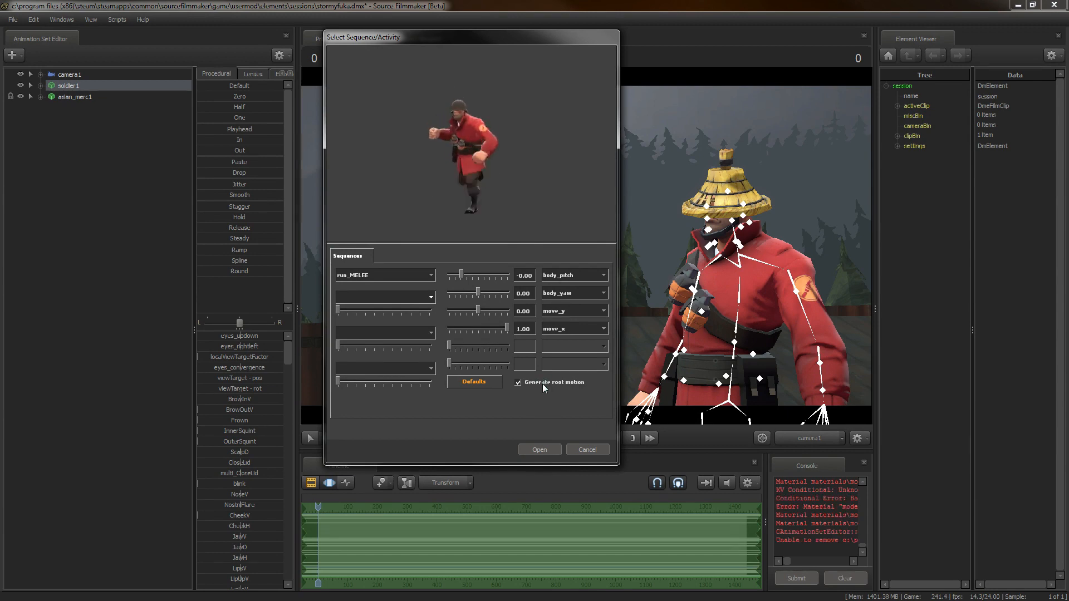
{"action": "left_click", "coordinate": [539, 450]}
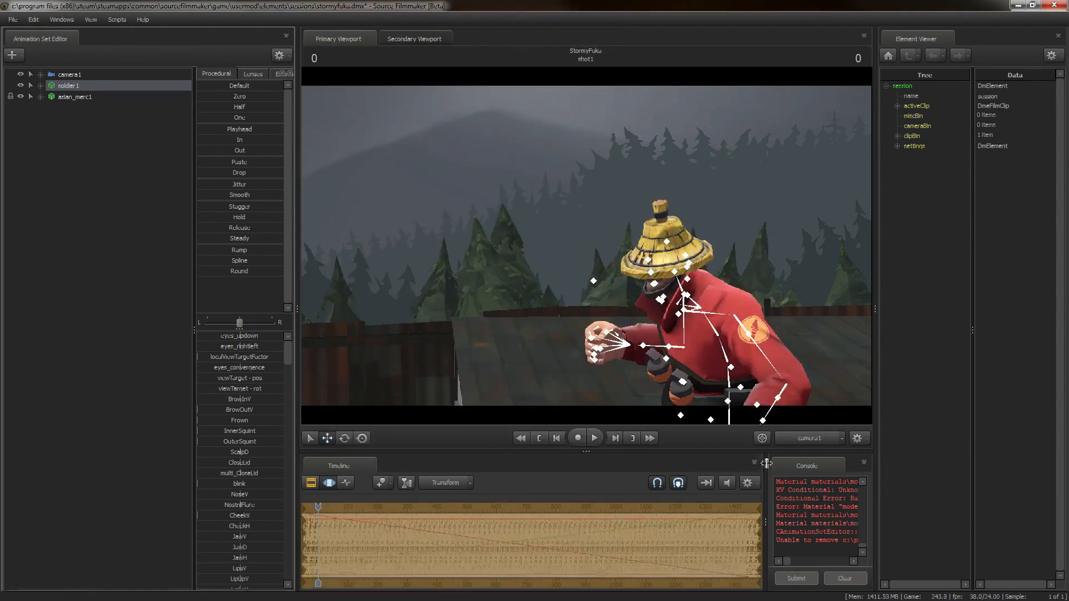
- Play soldier1's running animation from above with the work camera and return to the first frame
{"action": "left_click", "coordinate": [784, 438]}
{"action": "key", "text": "s"}
{"action": "left_click_drag", "start_coordinate": [730, 348], "coordinate": [751, 389]}
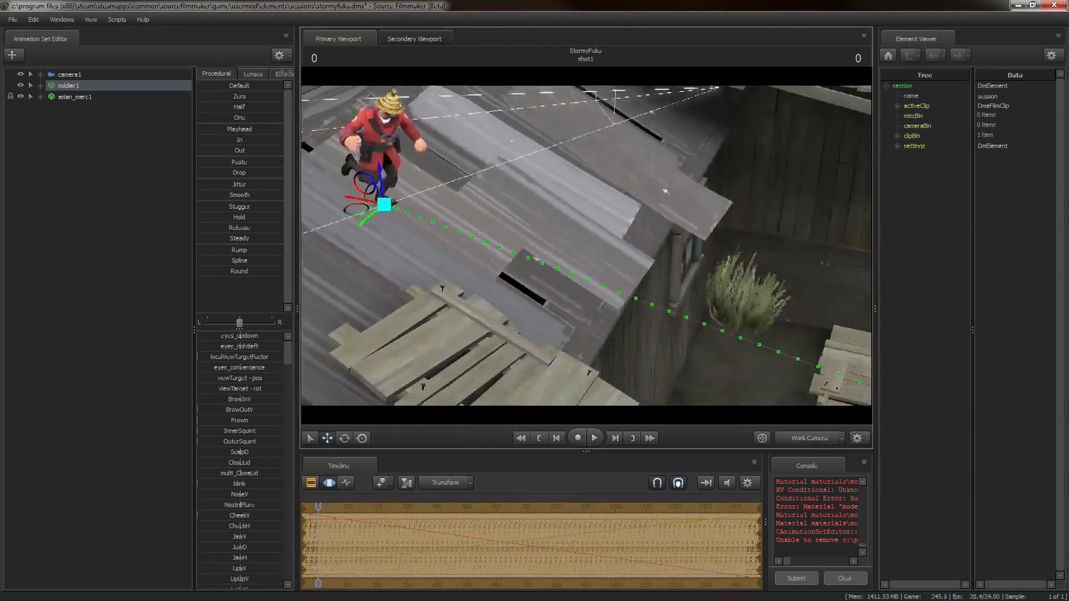
{"action": "left_click", "coordinate": [595, 438]}
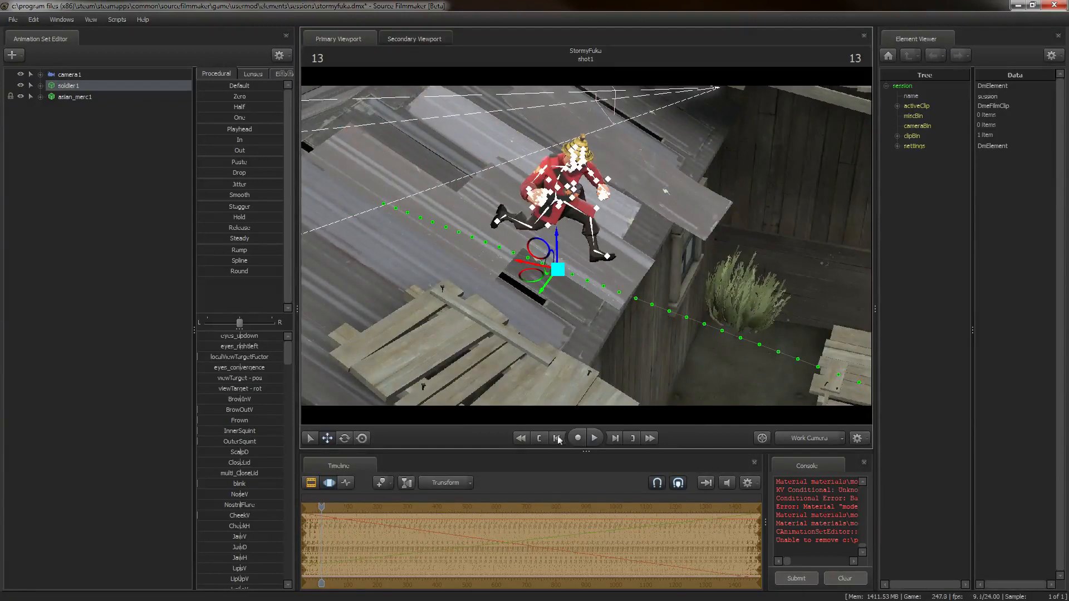
{"action": "left_click", "coordinate": [537, 432]}
- Try the run_PRIMARY sequence on soldier1 with move_x at 1.00 and root motion generation off, and undo the import
{"action": "right_click", "coordinate": [76, 84]}
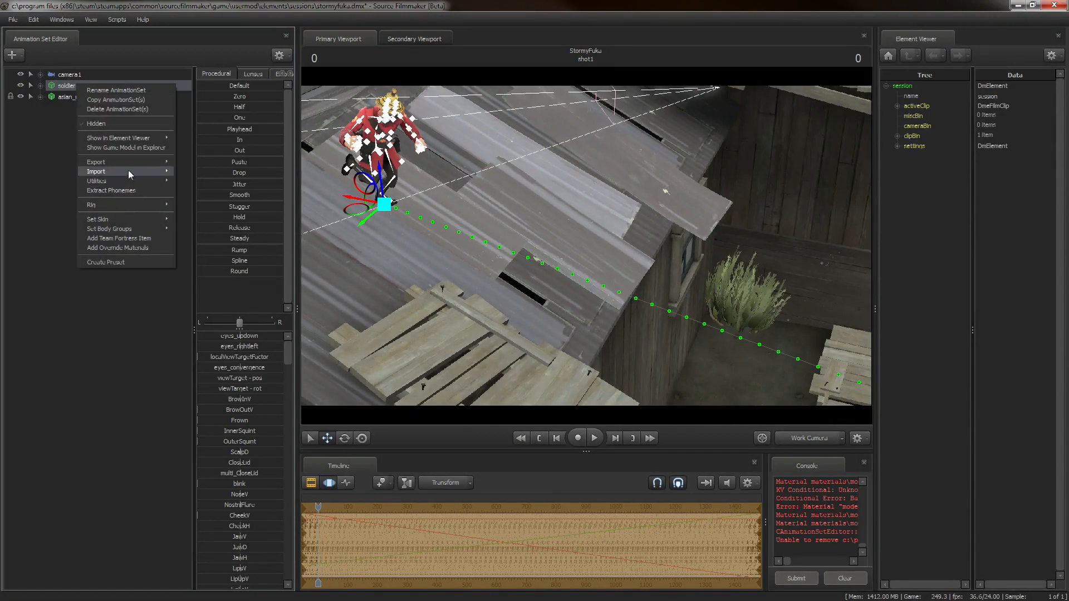
{"action": "mouse_move", "coordinate": [129, 171]}
{"action": "left_click", "coordinate": [192, 181]}
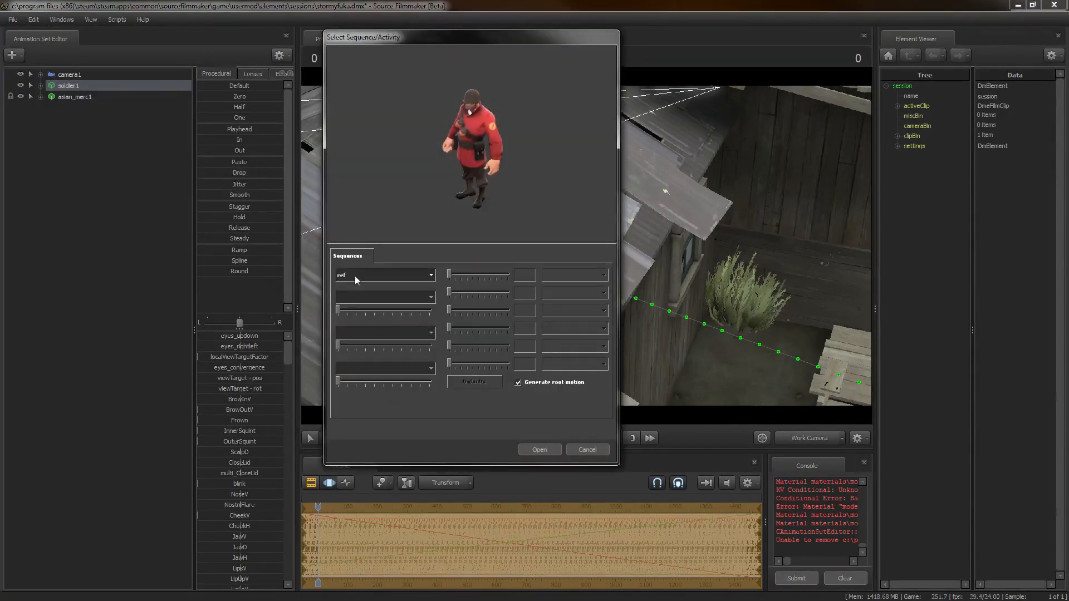
{"action": "left_click", "coordinate": [355, 275]}
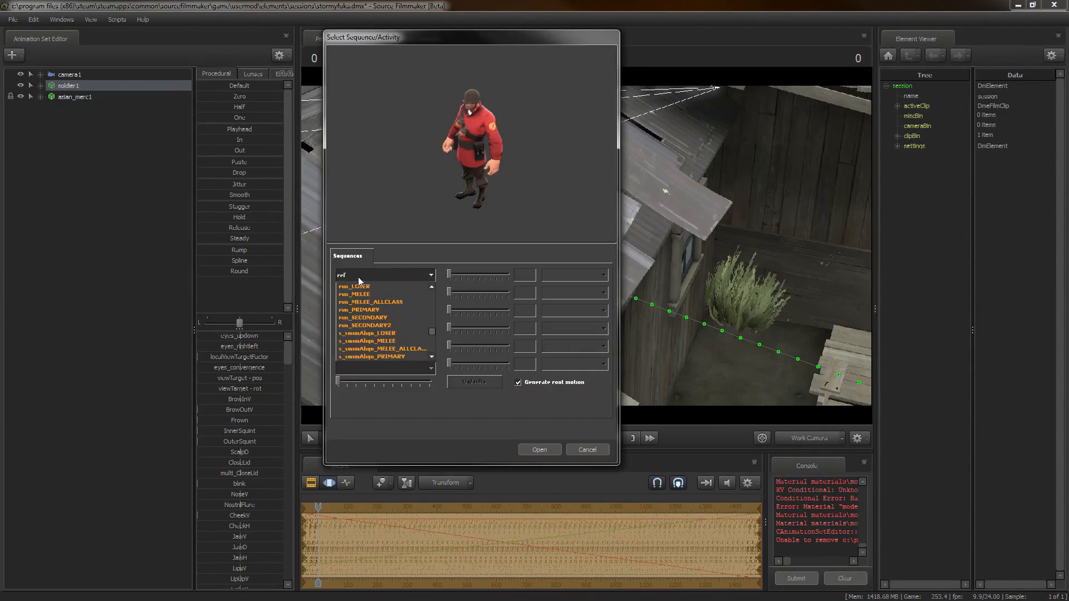
{"action": "left_click", "coordinate": [364, 275]}
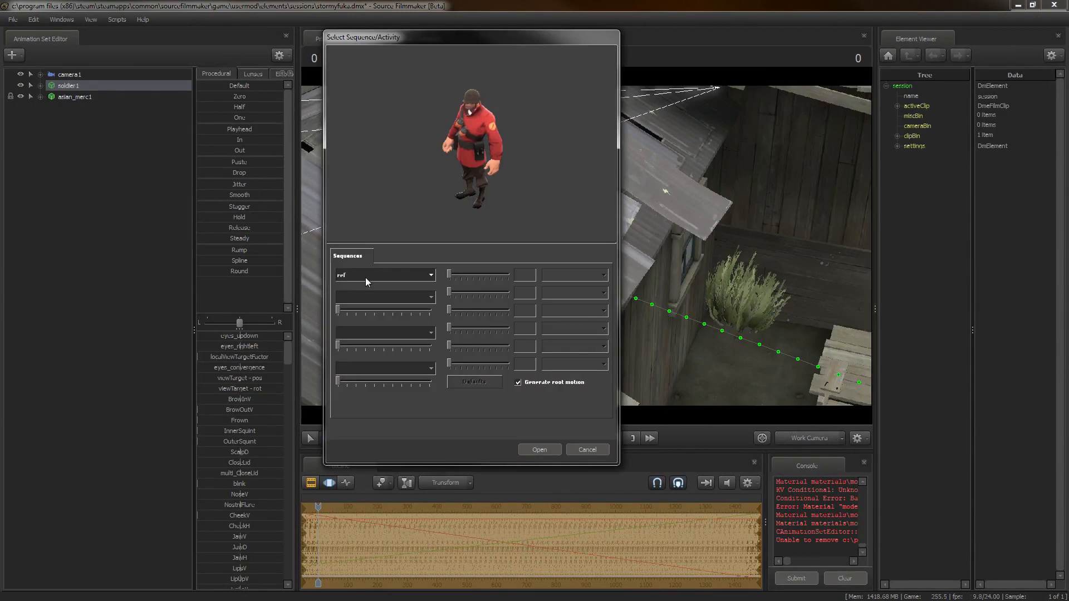
{"action": "left_click", "coordinate": [364, 276]}
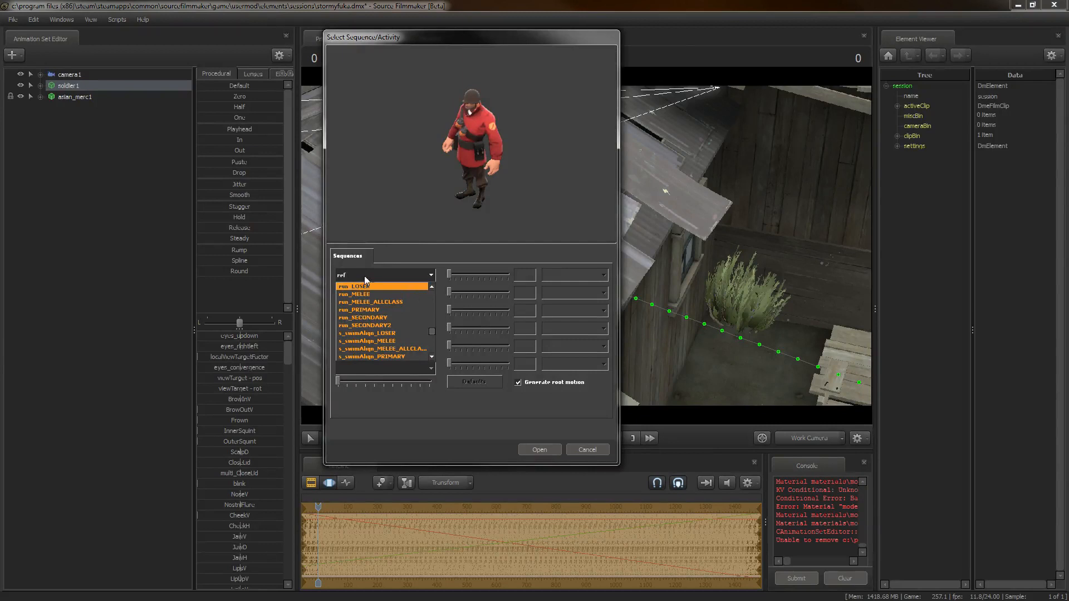
{"action": "left_click", "coordinate": [390, 310]}
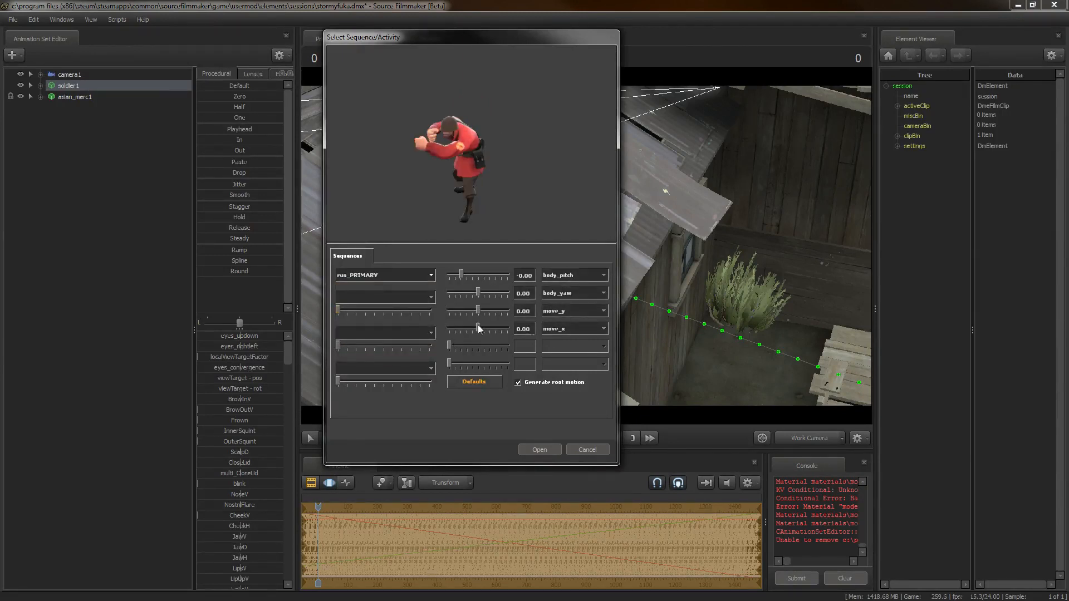
{"action": "left_click_drag", "start_coordinate": [478, 328], "coordinate": [507, 328]}
{"action": "left_click", "coordinate": [526, 384]}
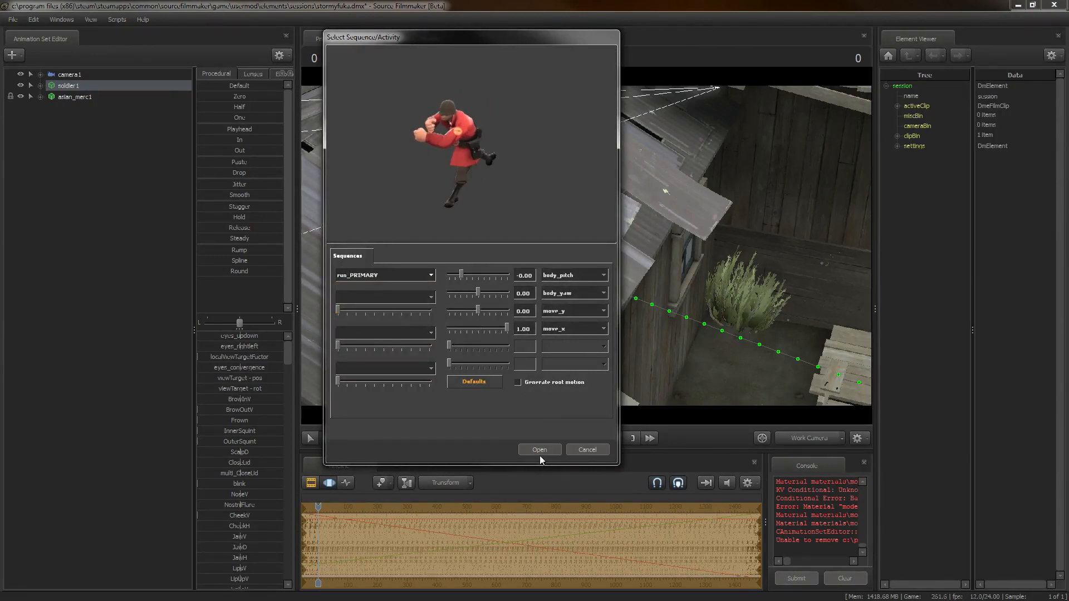
{"action": "left_click", "coordinate": [539, 450]}
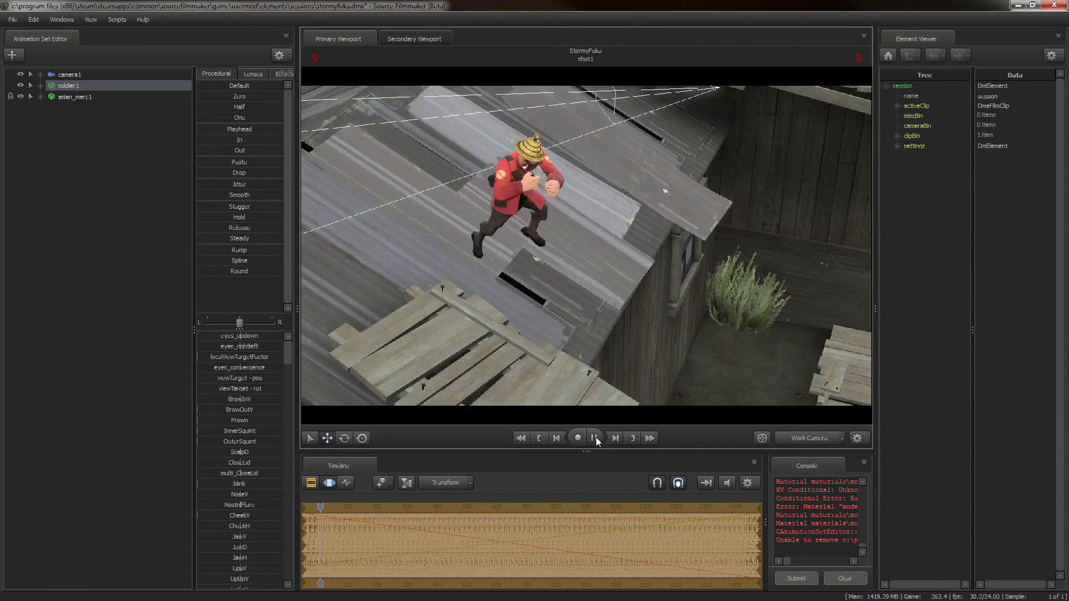
{"action": "left_click", "coordinate": [383, 204]}
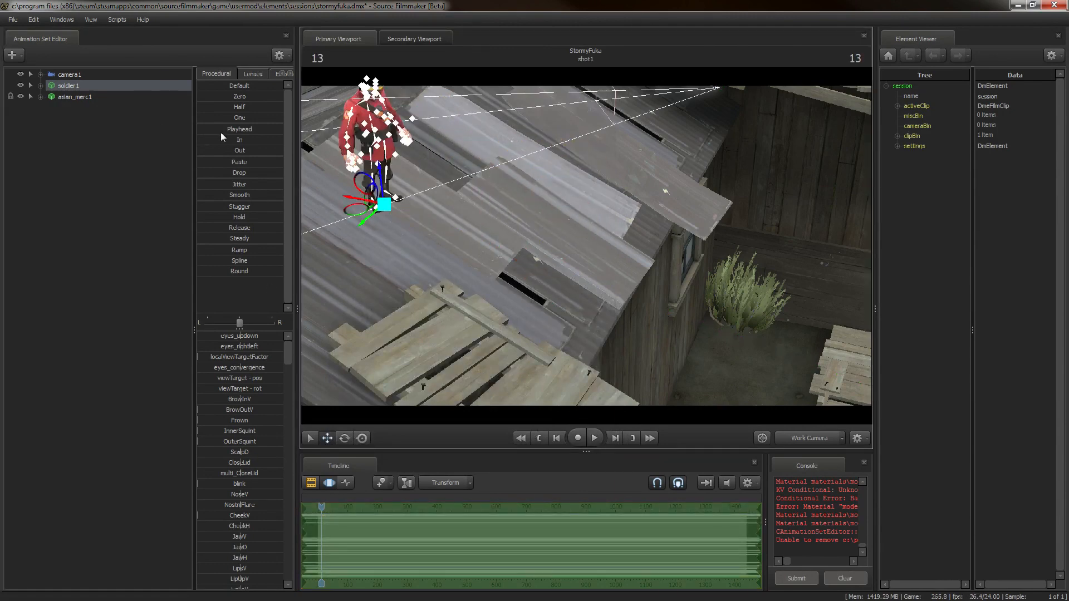
- Import the run_PRIMARY sequence onto soldier1 with root motion generation off, play it back, and check it through camera1
{"action": "right_click", "coordinate": [80, 86]}
{"action": "left_click", "coordinate": [206, 176]}
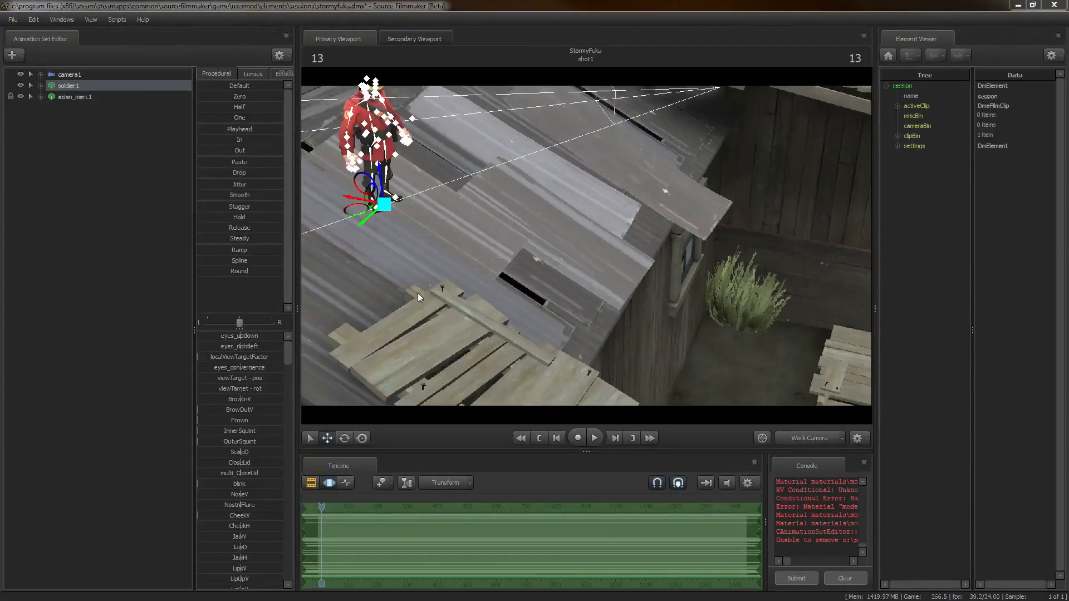
{"action": "left_click", "coordinate": [400, 275]}
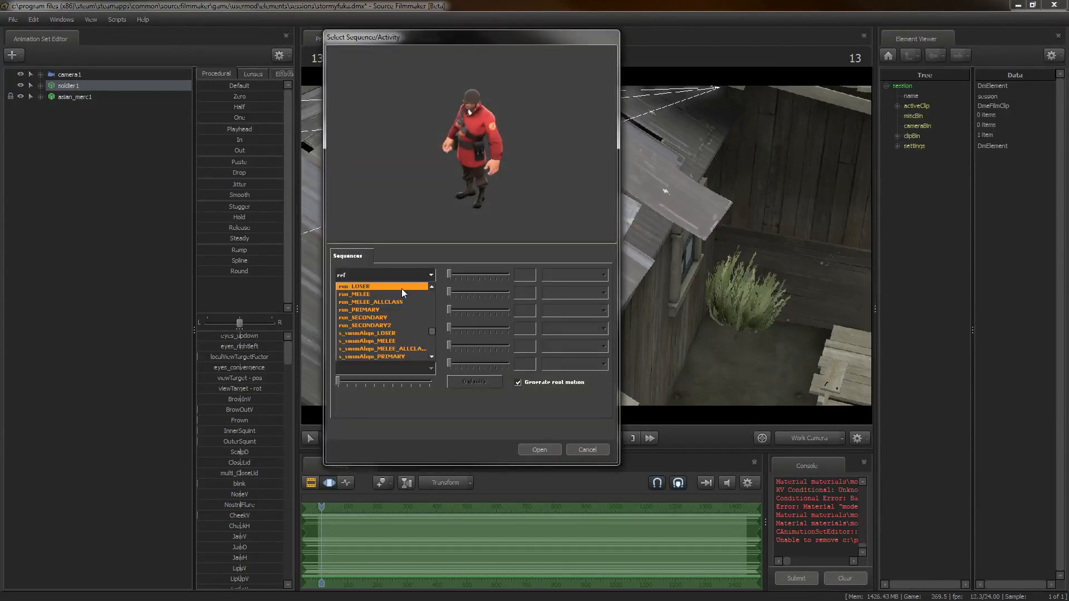
{"action": "left_click", "coordinate": [390, 310]}
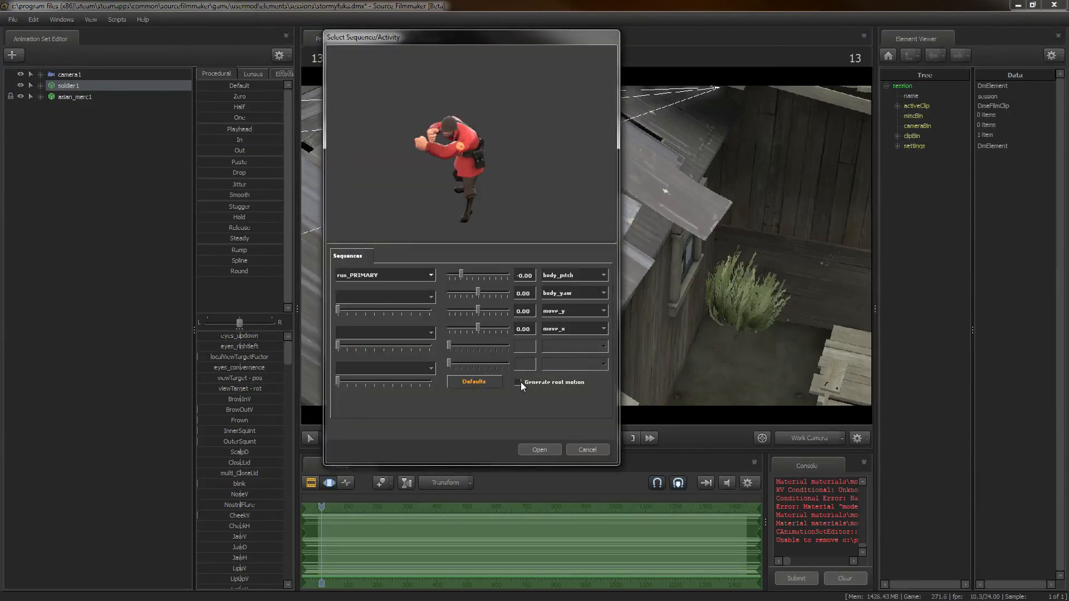
{"action": "left_click", "coordinate": [537, 449]}
{"action": "left_click", "coordinate": [594, 438]}
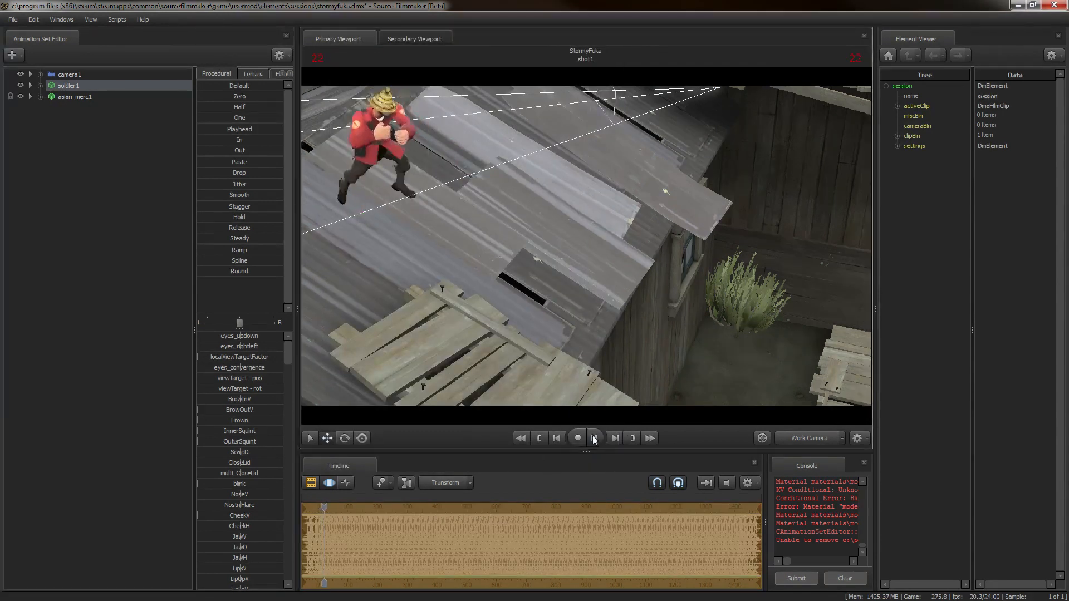
{"action": "left_click", "coordinate": [811, 439]}
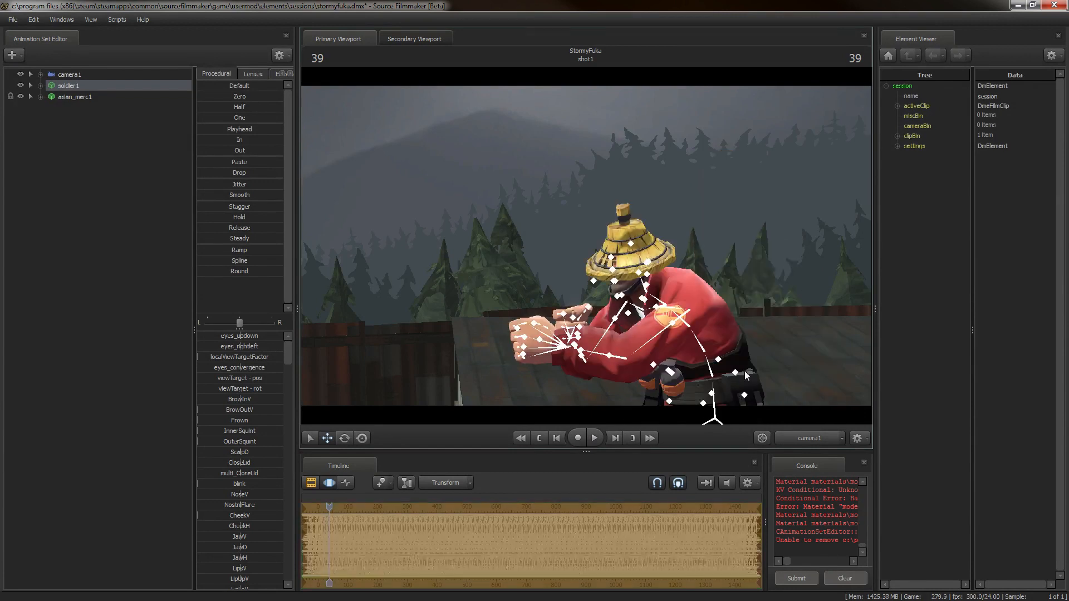
- Import the stand_PRIMARY sequence onto soldier1 with root motion generation enabled
{"action": "right_click", "coordinate": [61, 85]}
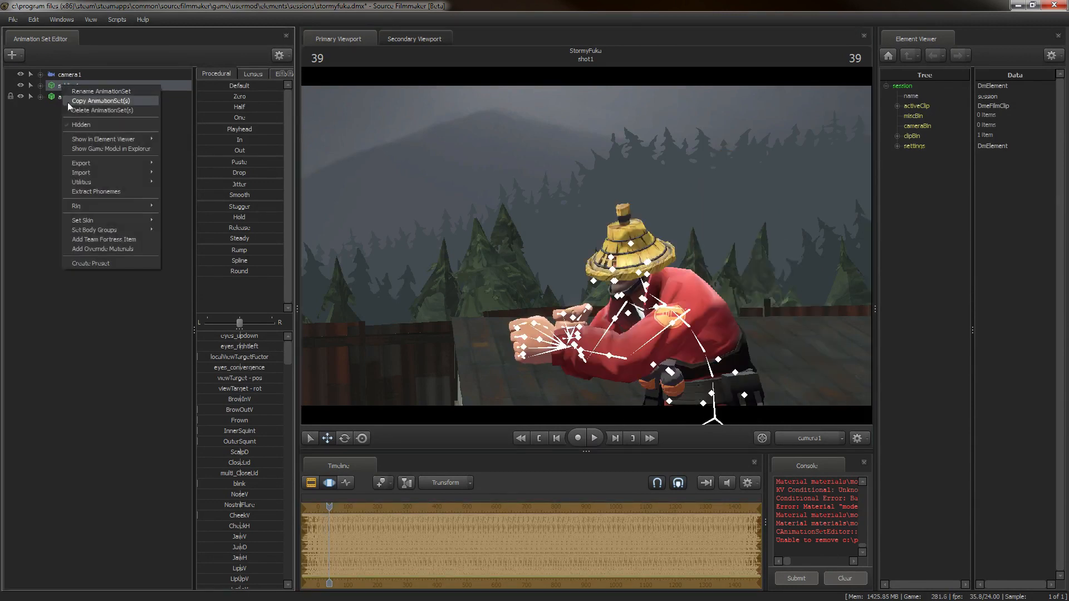
{"action": "left_click", "coordinate": [204, 185]}
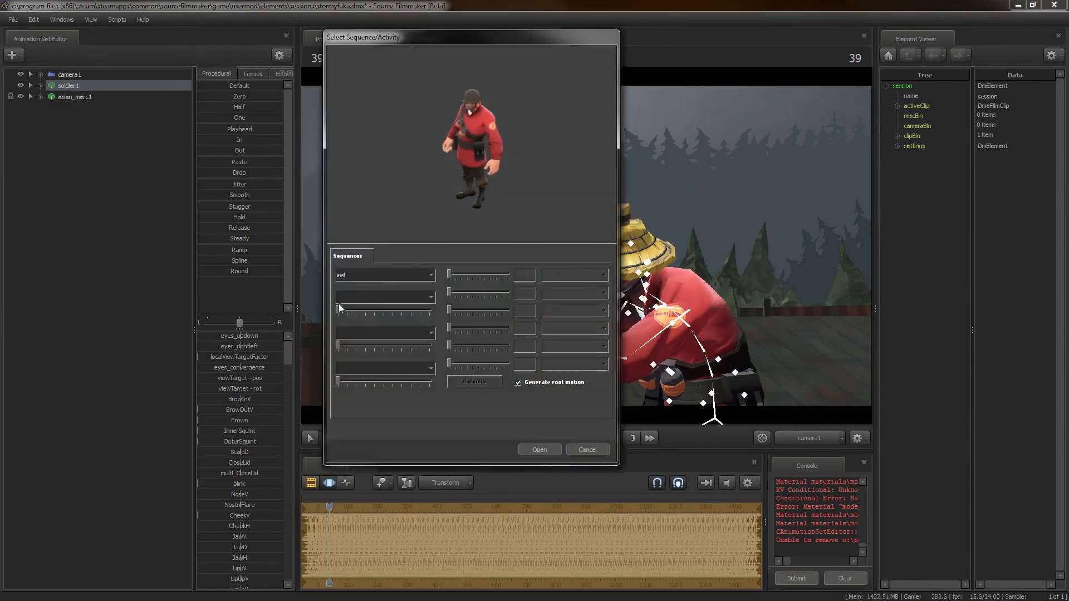
{"action": "left_click", "coordinate": [386, 274]}
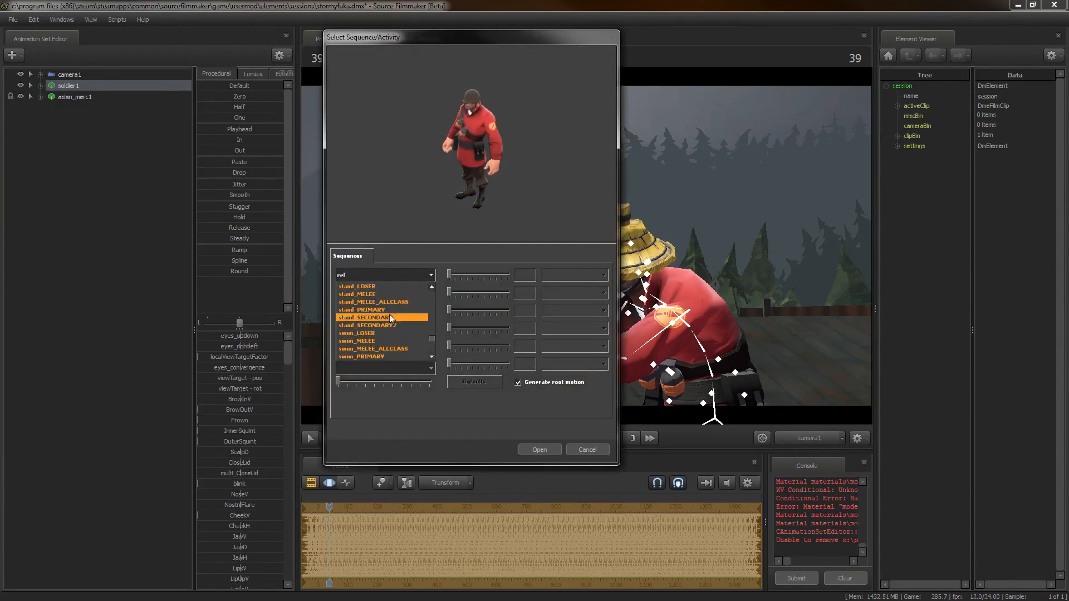
{"action": "left_click", "coordinate": [387, 309]}
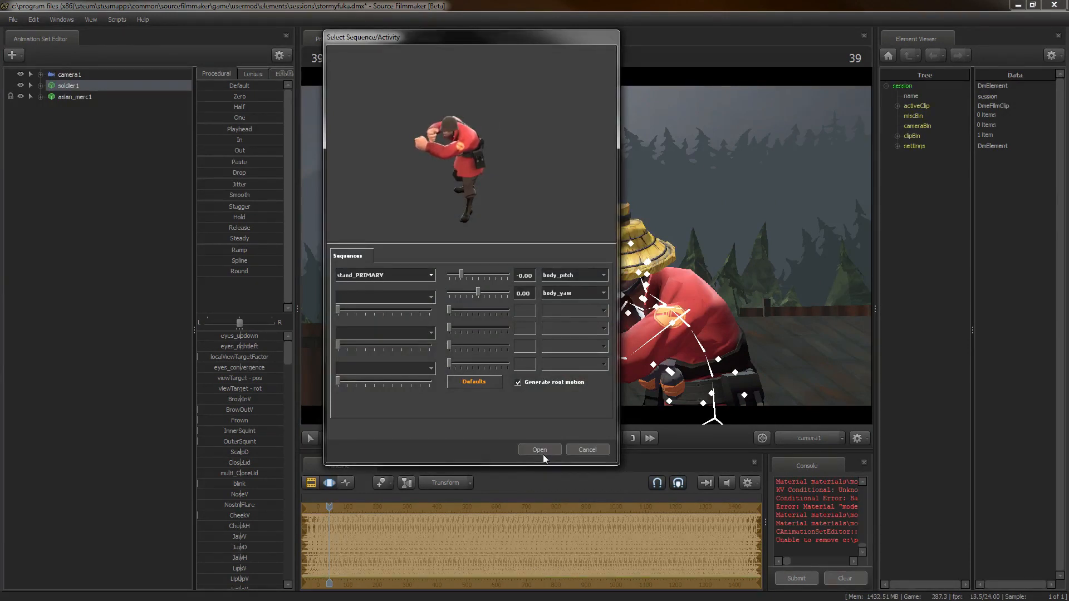
{"action": "left_click", "coordinate": [538, 450]}
- Add the Team Fortress item Rocket Launcher to soldier1
{"action": "right_click", "coordinate": [70, 88]}
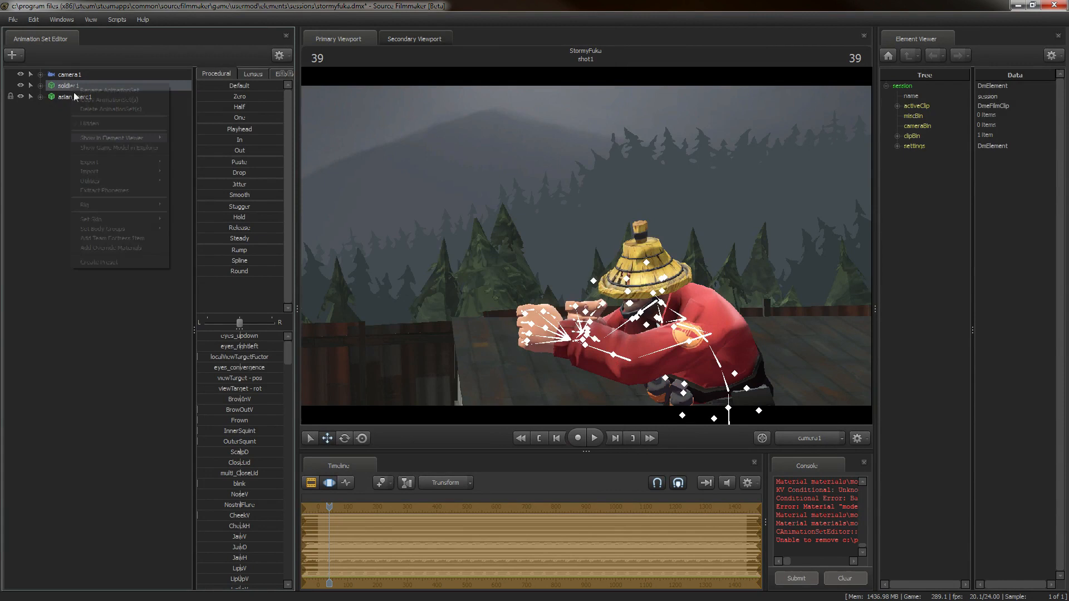
{"action": "left_click", "coordinate": [136, 237]}
{"action": "type", "text": "rocket"}
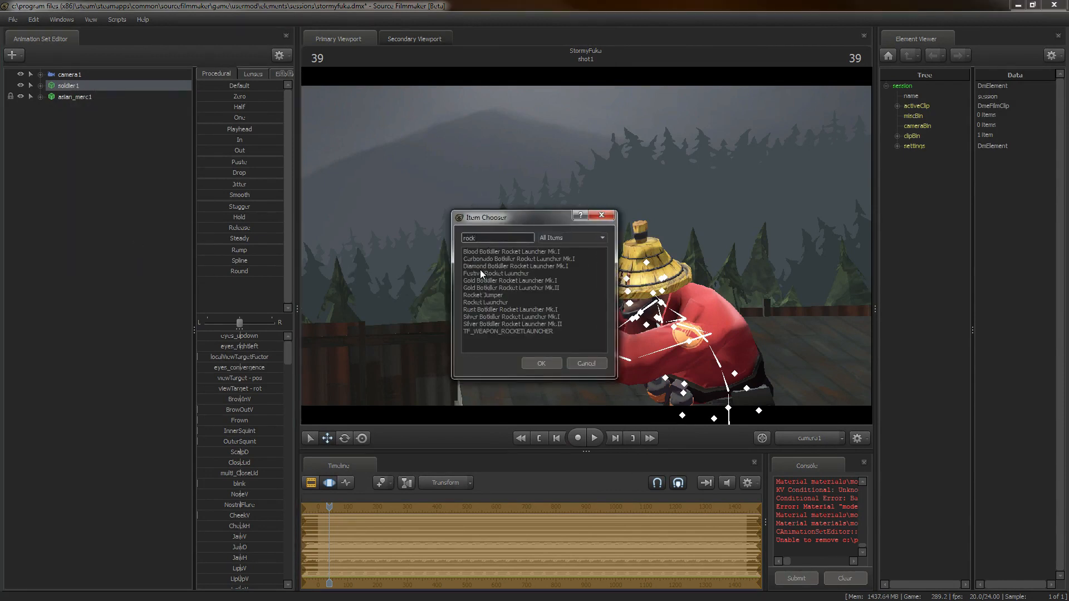
{"action": "left_click", "coordinate": [490, 302]}
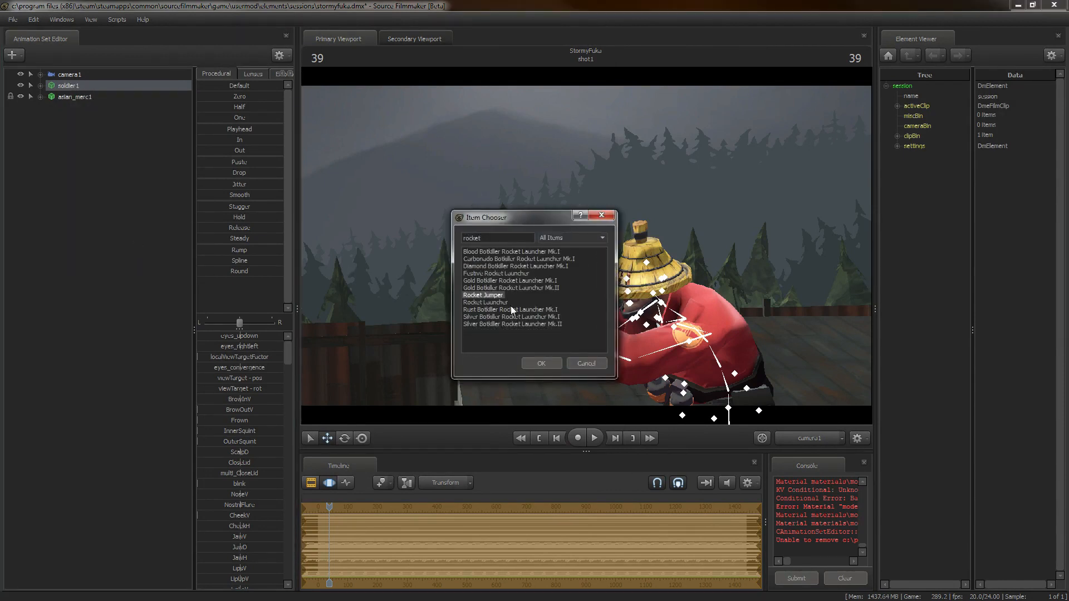
{"action": "left_click", "coordinate": [537, 363]}
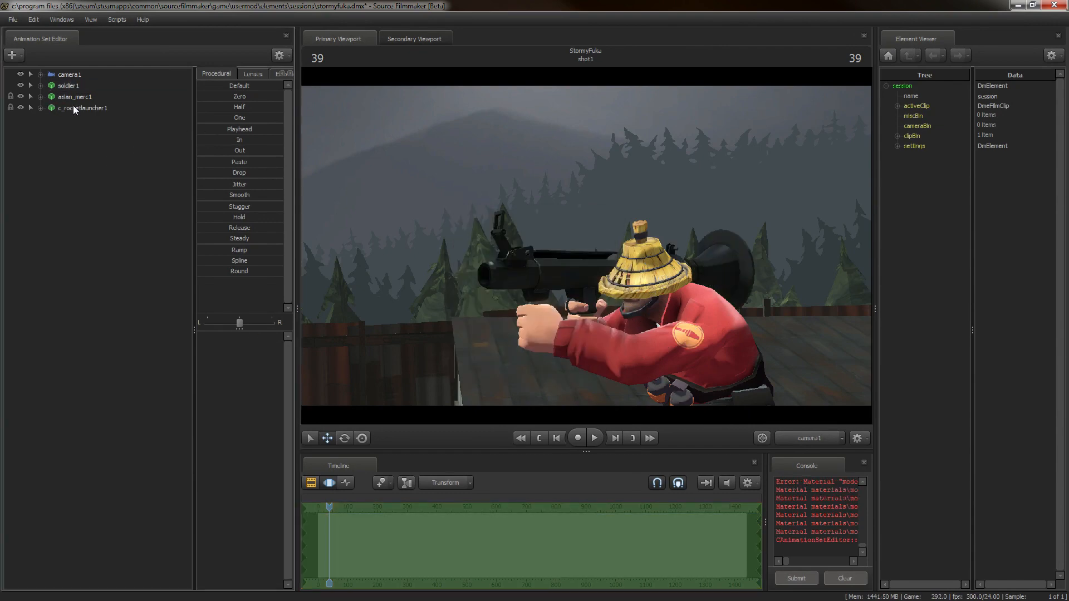
- Search the models for festive, xmas and rocket launcher, and create an animation set from player\items\soldier\xms_rocketlauncher.mdl
{"action": "right_click", "coordinate": [70, 86]}
{"action": "left_click", "coordinate": [102, 183]}
{"action": "right_click", "coordinate": [102, 182]}
{"action": "left_click", "coordinate": [182, 204]}
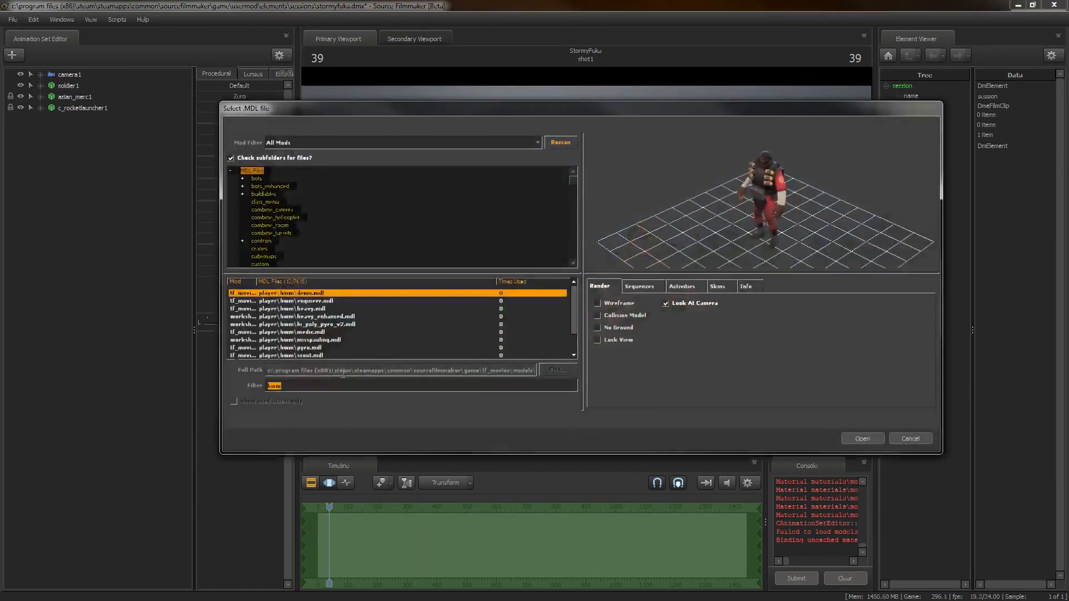
{"action": "type", "text": "festive"}
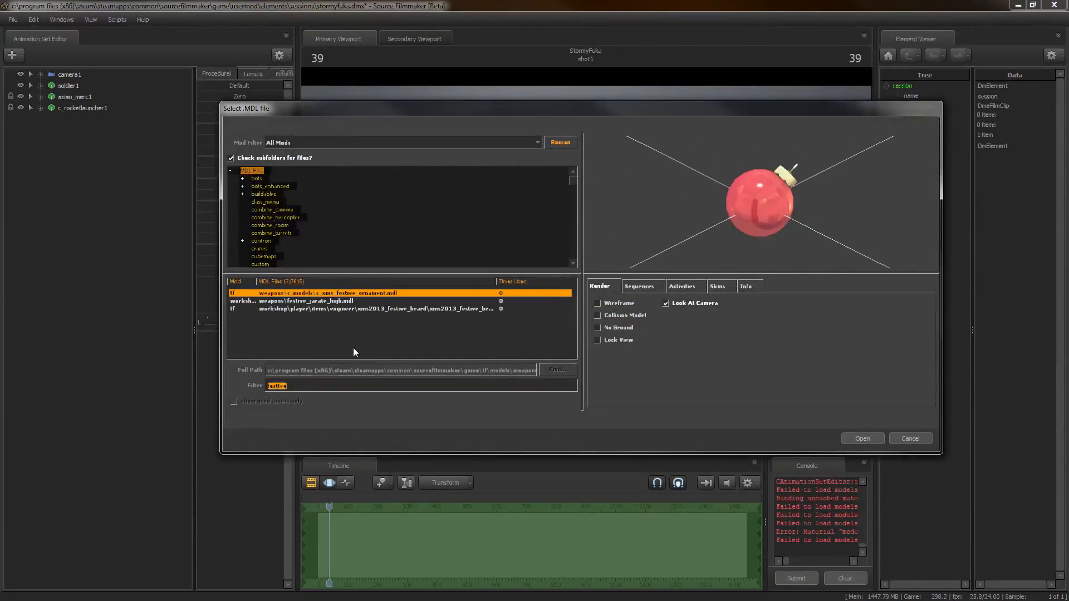
{"action": "type", "text": "xmas"}
{"action": "left_click", "coordinate": [355, 348]}
{"action": "scroll", "coordinate": [359, 347], "scroll_direction": "down", "scroll_amount": 5}
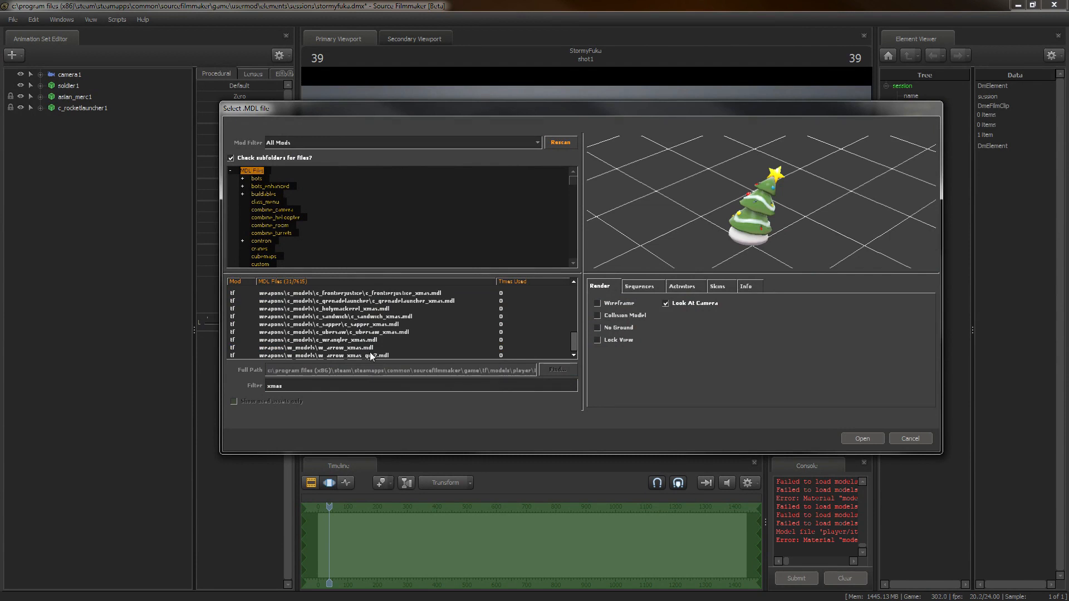
{"action": "scroll", "coordinate": [371, 356], "scroll_direction": "up", "scroll_amount": 7}
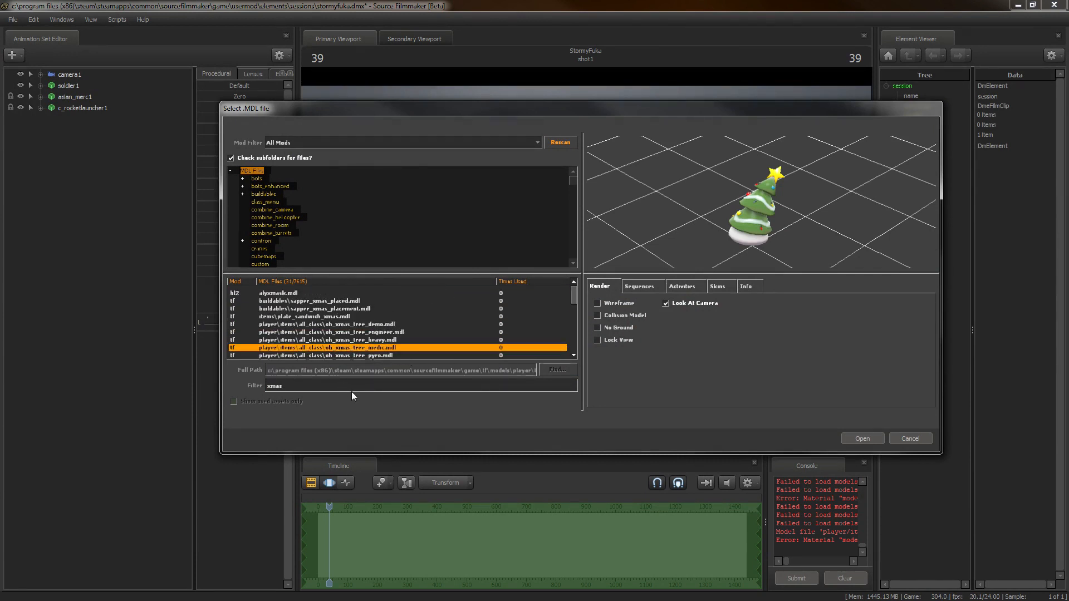
{"action": "type", "text": "rocket launcher"}
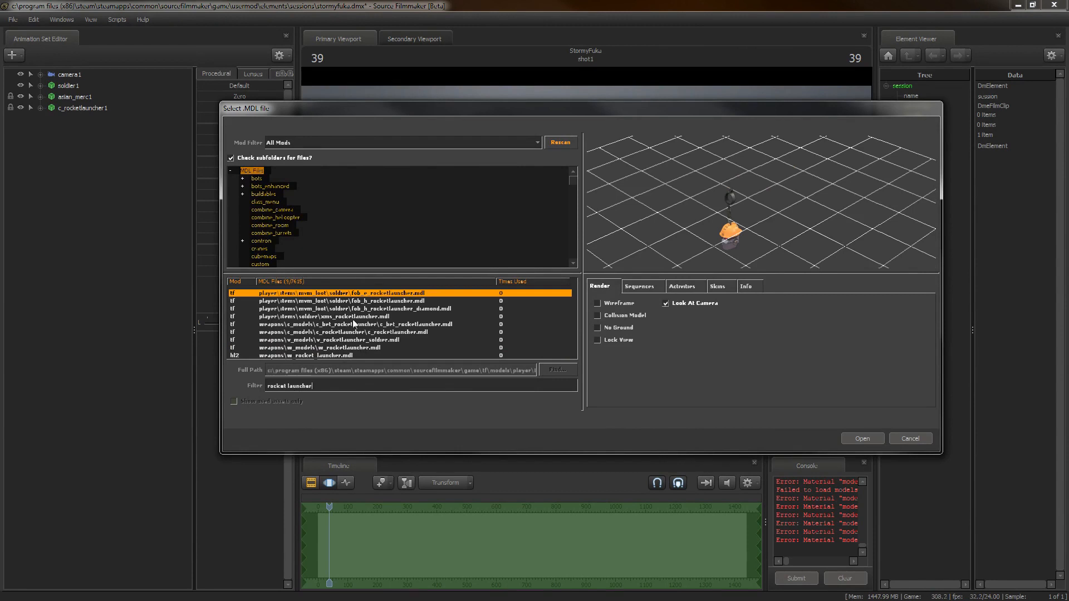
{"action": "left_click", "coordinate": [354, 317]}
{"action": "left_click", "coordinate": [861, 437]}
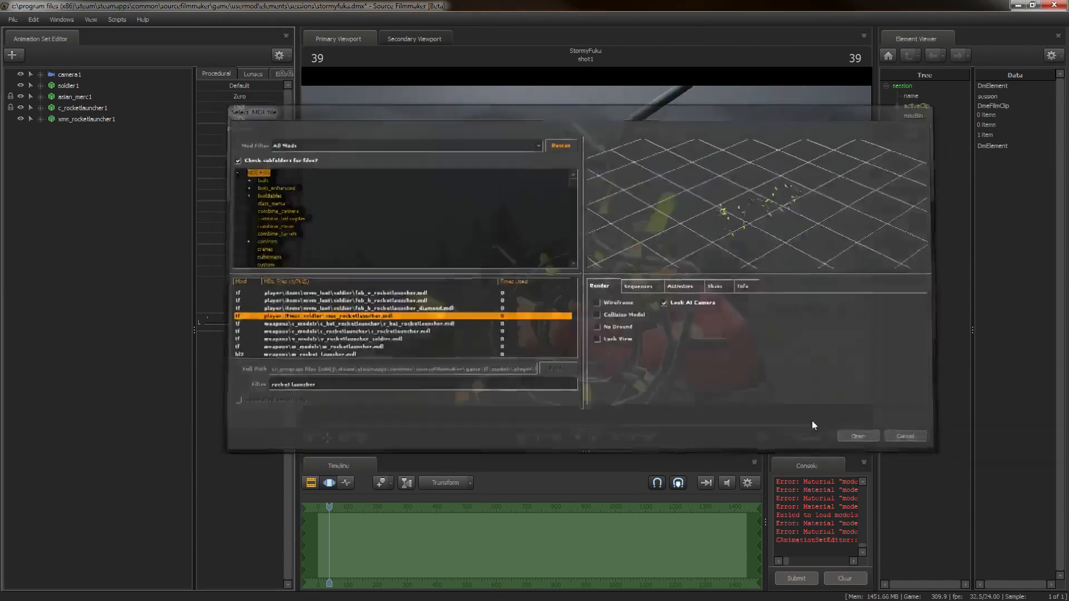
- Expand the Body, Other and Unknown groups of both c_rocketlauncher1 and xms_rocketlauncher1 to show their bones
{"action": "left_click", "coordinate": [40, 109]}
{"action": "left_click", "coordinate": [40, 151]}
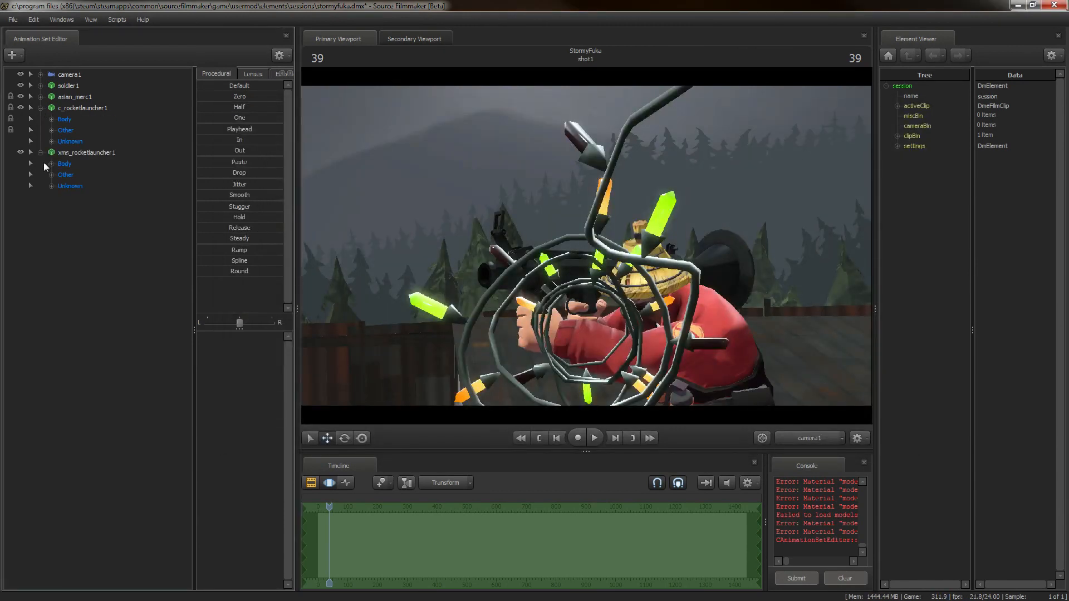
{"action": "left_click", "coordinate": [51, 185]}
{"action": "left_click", "coordinate": [51, 174]}
{"action": "left_click", "coordinate": [52, 163]}
{"action": "left_click", "coordinate": [51, 141]}
{"action": "left_click", "coordinate": [52, 130]}
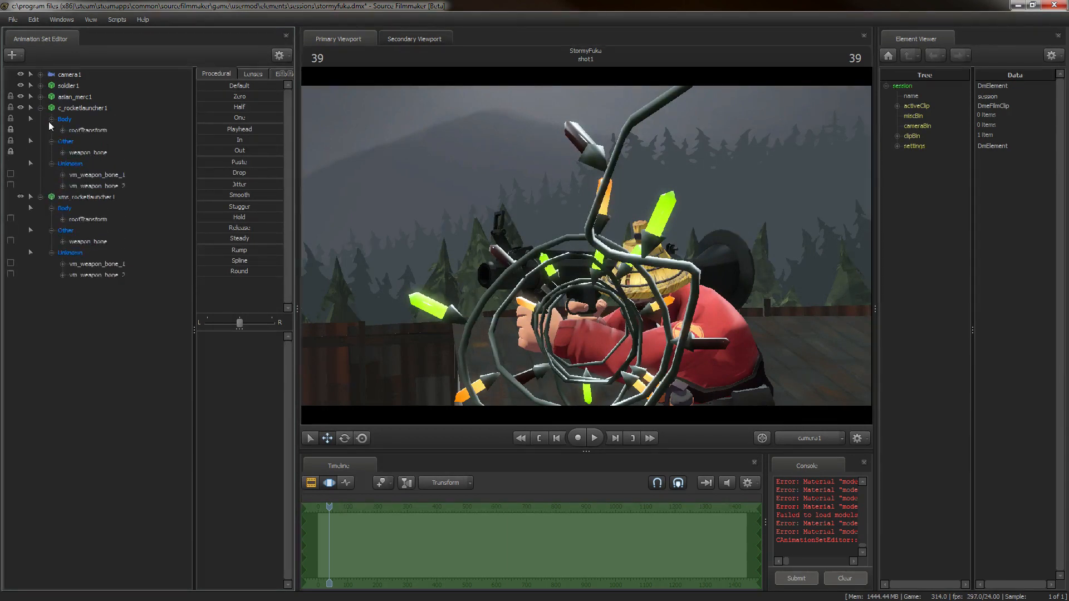
{"action": "left_click", "coordinate": [52, 118]}
- Lock xms_rocketlauncher1's rootTransform, weapon_bone, vm_weapon_bone_1 and vm_weapon_bone_2 to the matching bones of c_rocketlauncher1
{"action": "left_click", "coordinate": [86, 130]}
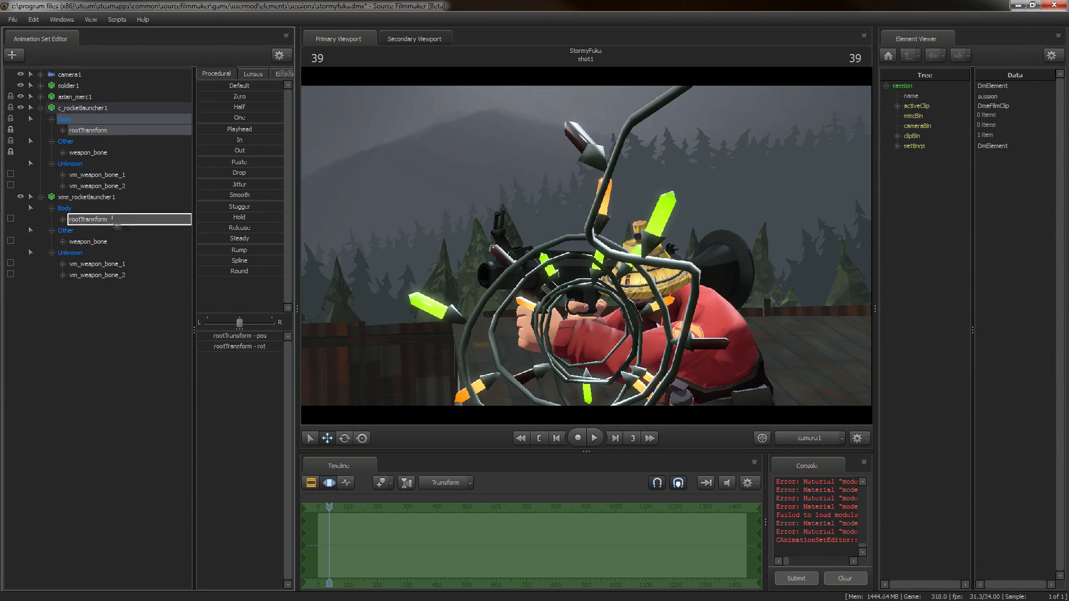
{"action": "left_click", "coordinate": [97, 152]}
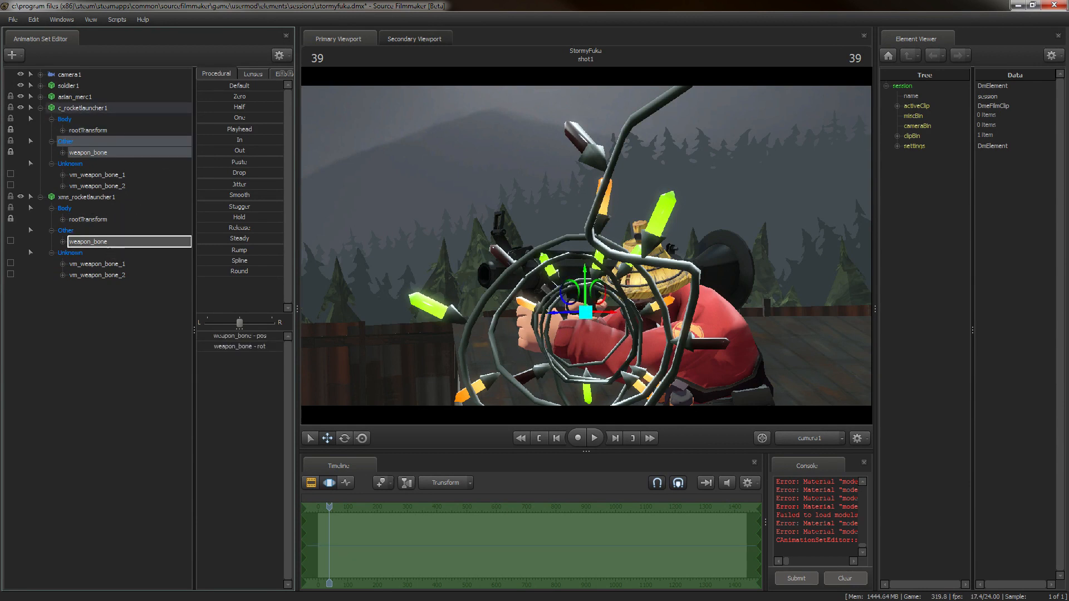
{"action": "left_click", "coordinate": [108, 175]}
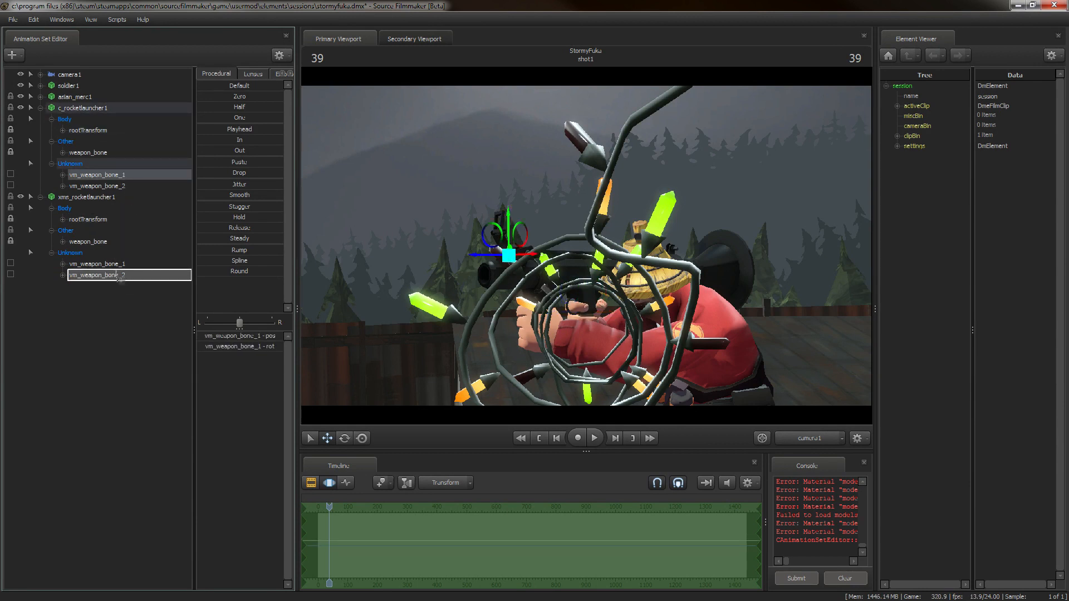
{"action": "left_click", "coordinate": [109, 187]}
- Apply the full Zero preset to all xms_rocketlauncher1 controls, then collapse both rocket launcher sets and clear the selection
{"action": "left_click", "coordinate": [32, 197]}
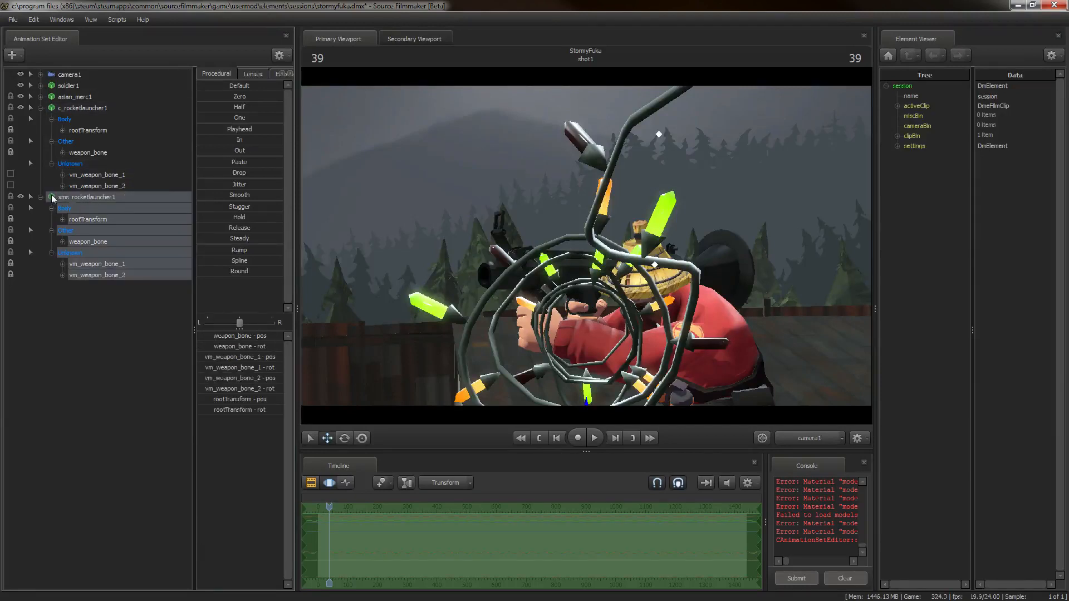
{"action": "left_click_drag", "start_coordinate": [211, 99], "coordinate": [515, 128]}
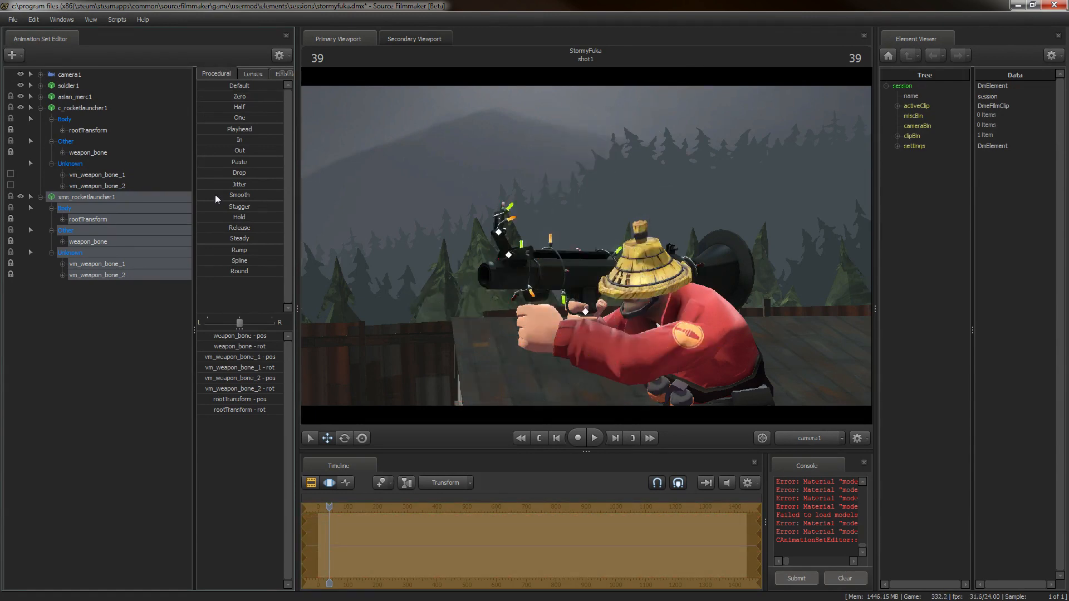
{"action": "left_click", "coordinate": [40, 197]}
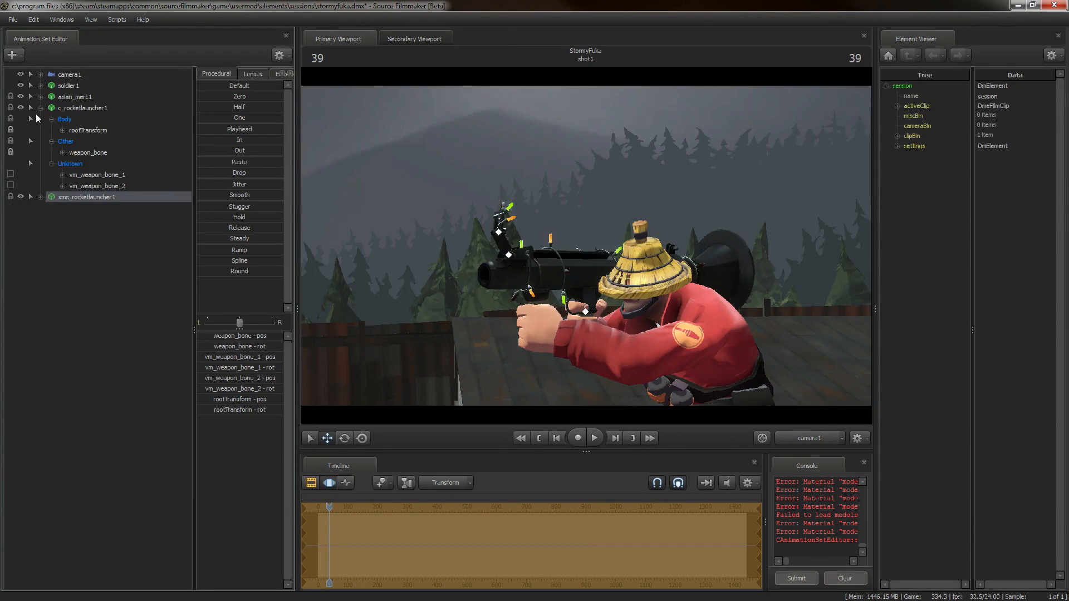
{"action": "left_click", "coordinate": [40, 108]}
{"action": "left_click", "coordinate": [162, 245]}
- Reposition camera1 farther back so the Soldier with the rocket launcher is framed from the thighs up at the right of the shot
{"action": "left_click", "coordinate": [70, 74]}
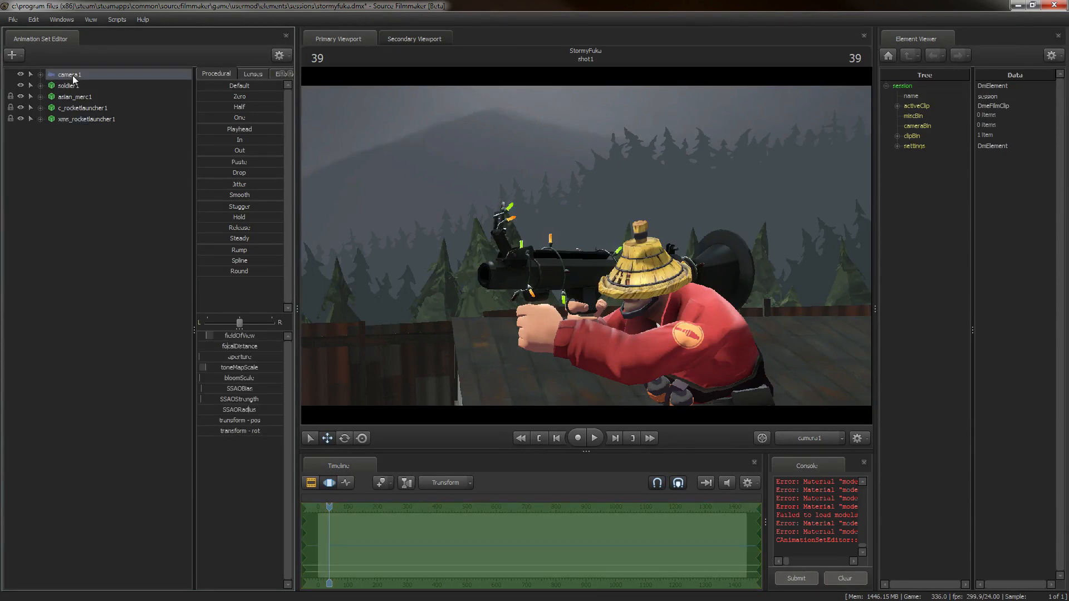
{"action": "key", "text": "w"}
{"action": "mouse_move", "coordinate": [586, 246]}
{"action": "left_mouse_down"}
{"action": "mouse_move", "coordinate": [624, 231]}
{"action": "mouse_move", "coordinate": [576, 240]}
{"action": "left_mouse_up"}
{"action": "key", "text": "s"}
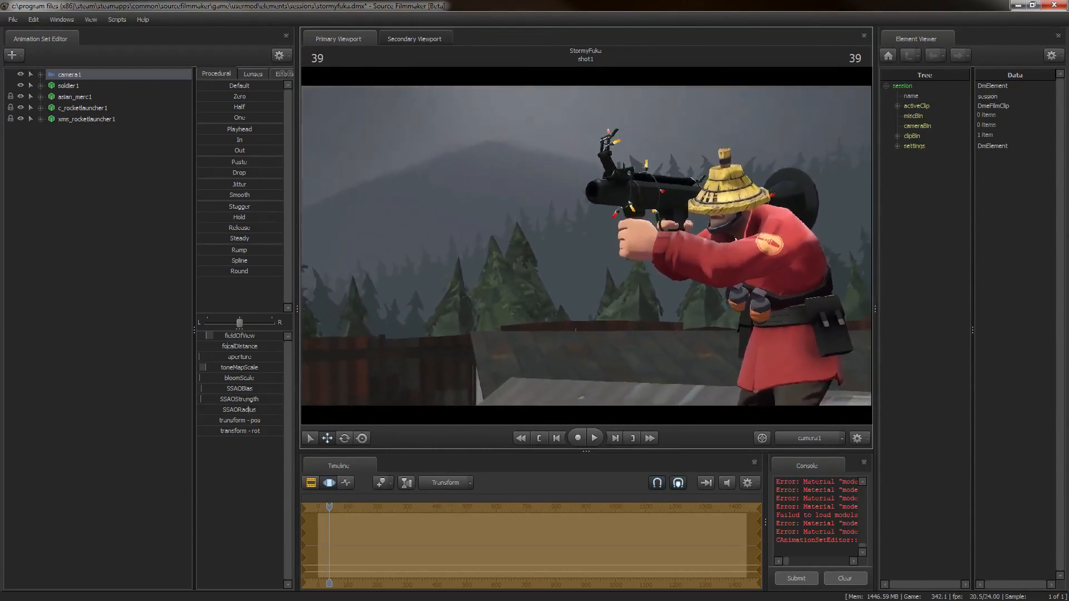
{"action": "right_click", "coordinate": [132, 151]}
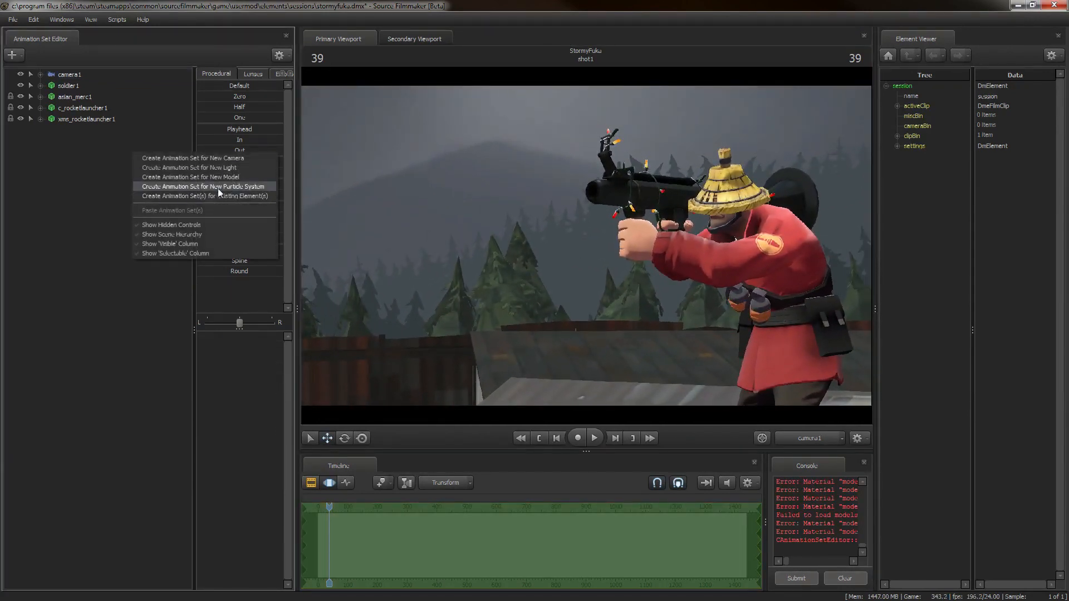
{"action": "left_click", "coordinate": [219, 188]}
{"action": "left_click", "coordinate": [632, 264]}
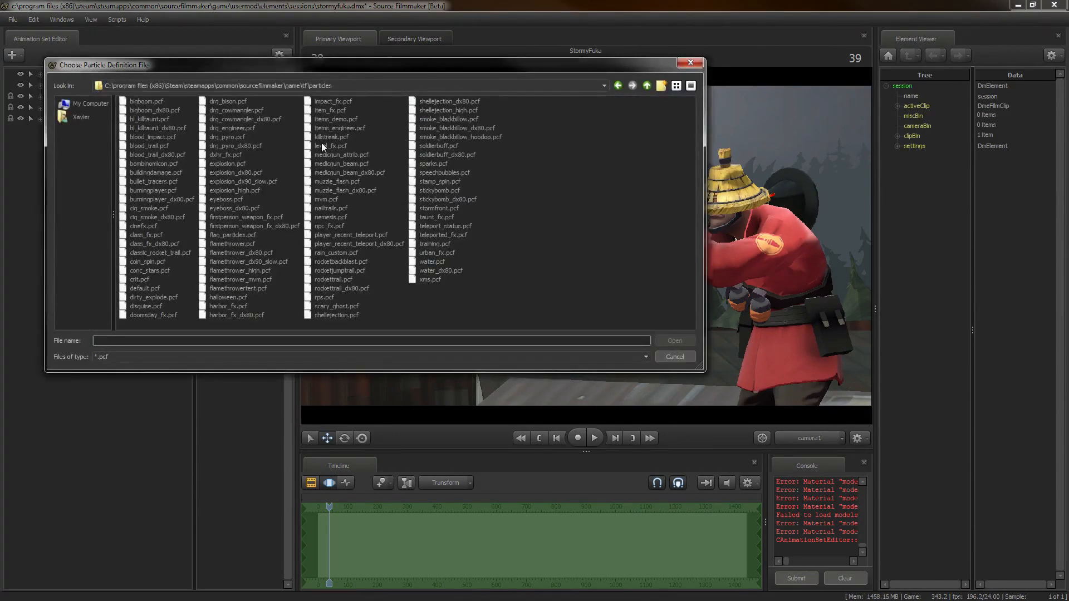
{"action": "left_click", "coordinate": [690, 62]}
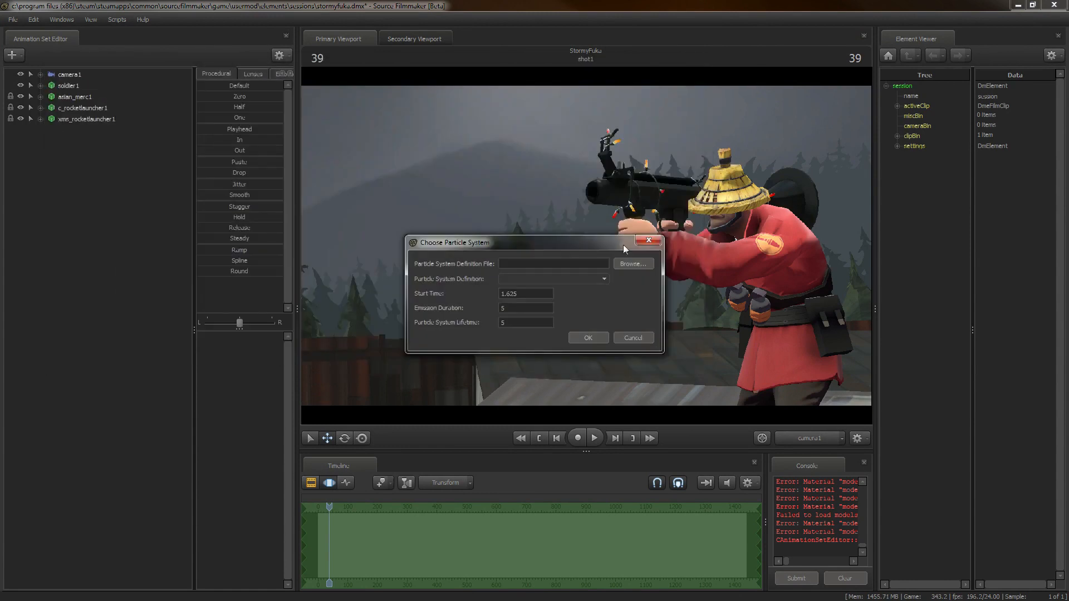
- Start a new particle system from item_fx.pcf and choose the superrare_stormcloud definition
{"action": "right_click", "coordinate": [109, 142]}
{"action": "left_click", "coordinate": [179, 178]}
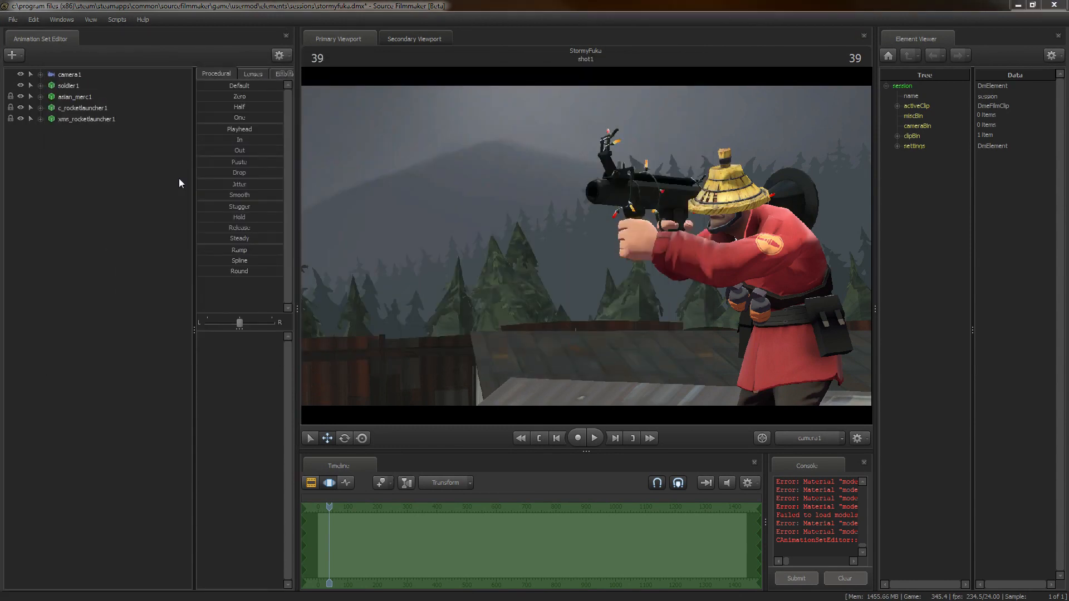
{"action": "left_click", "coordinate": [631, 264]}
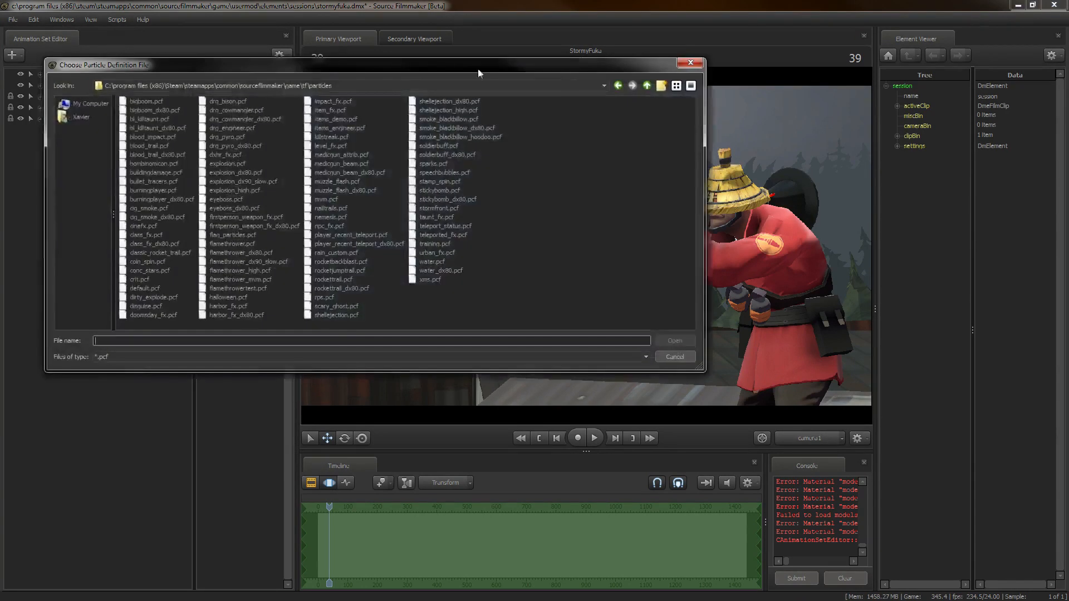
{"action": "double_click", "coordinate": [316, 112]}
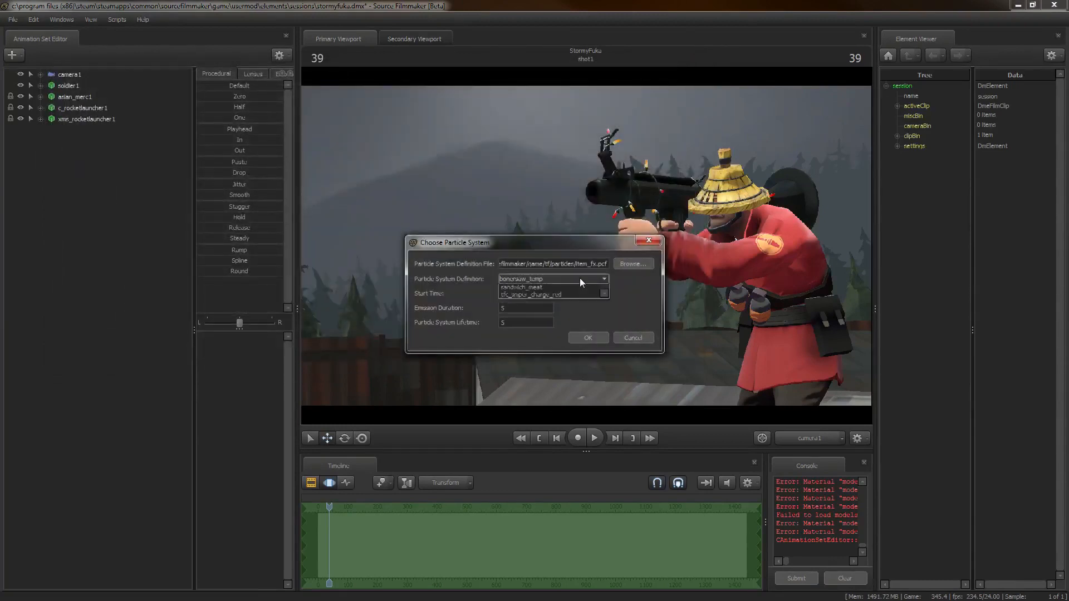
{"action": "left_click", "coordinate": [580, 279]}
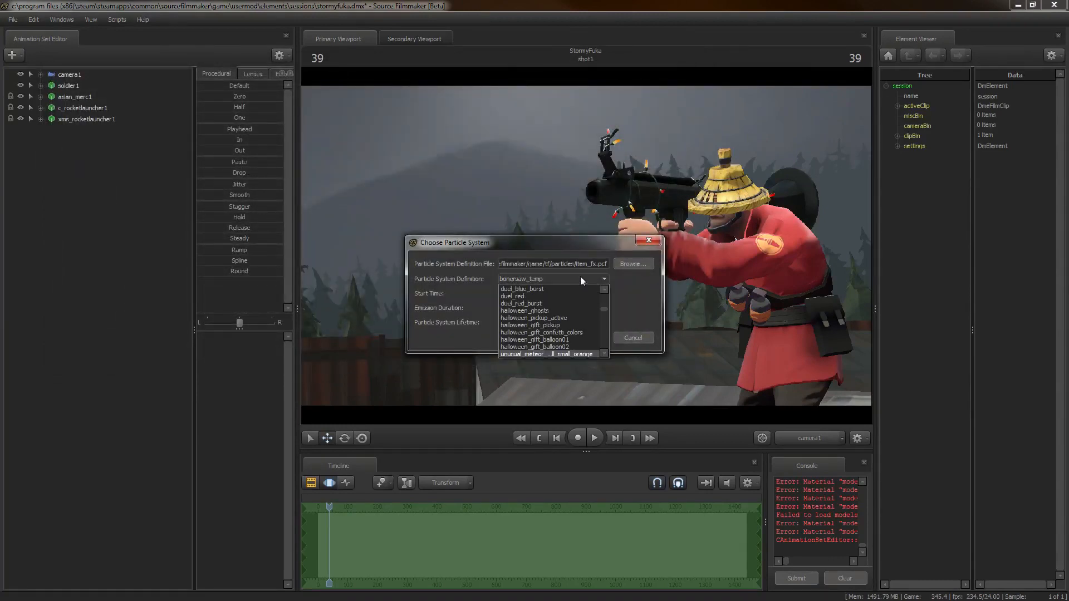
{"action": "scroll", "coordinate": [567, 304], "scroll_direction": "down", "scroll_amount": 5}
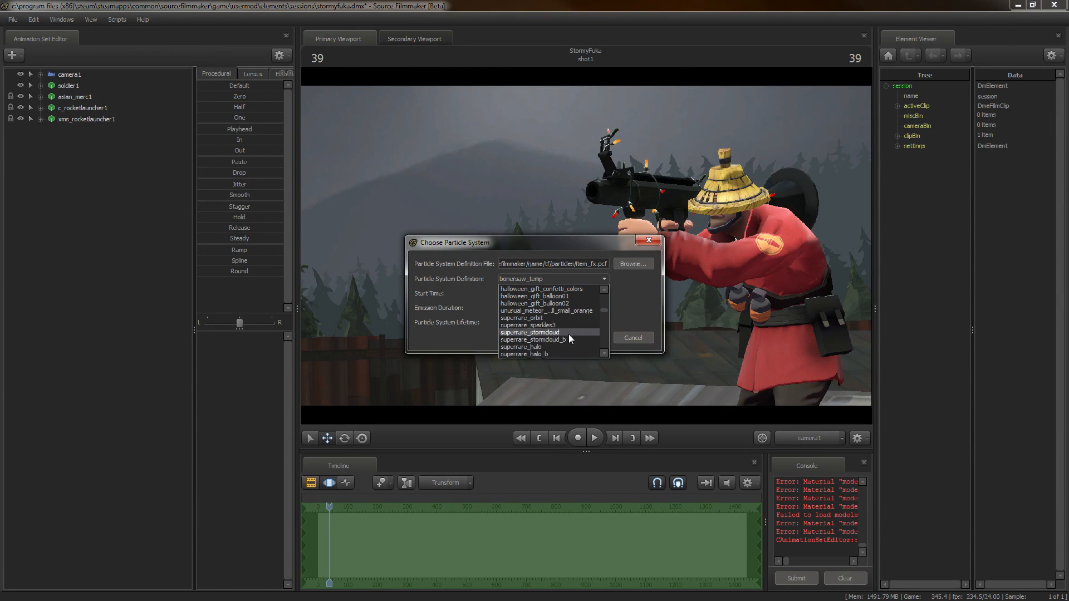
{"action": "scroll", "coordinate": [569, 334], "scroll_direction": "down", "scroll_amount": 1}
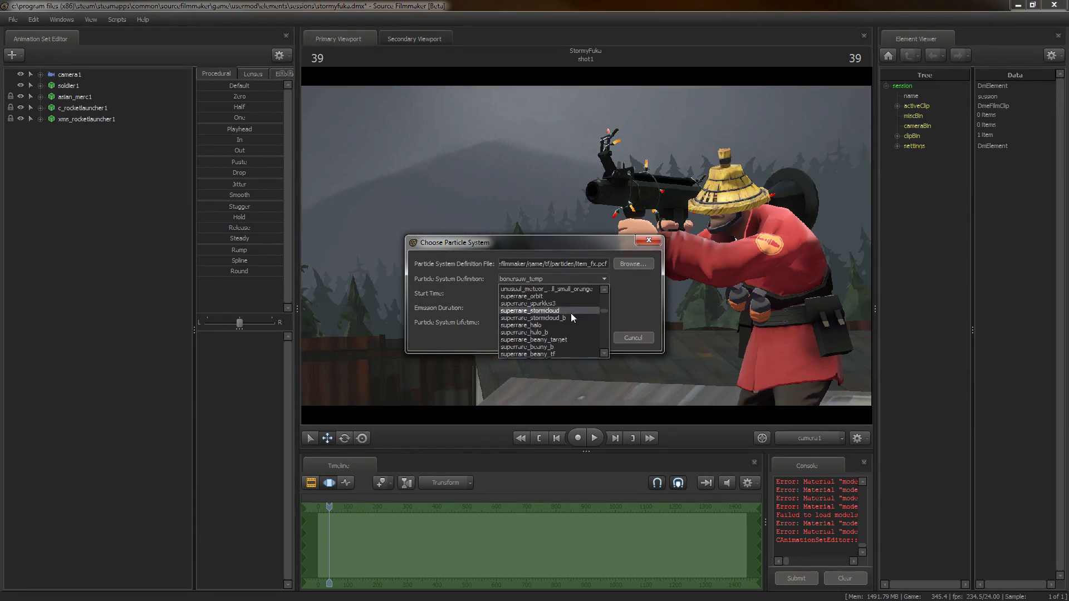
{"action": "left_click", "coordinate": [569, 312]}
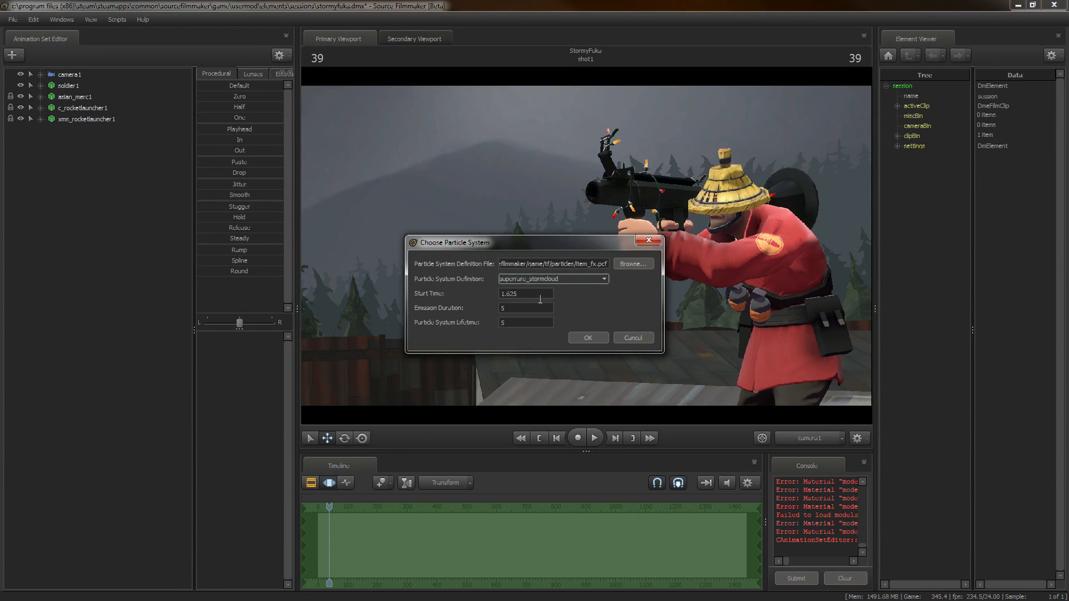
- Set the particle system's start time to -1, emission duration to 99 and lifetime to 99, and create it
{"action": "type", "text": "-1"}
{"action": "key", "text": "Tab"}
{"action": "type", "text": "99"}
{"action": "key", "text": "Tab"}
{"action": "type", "text": "99"}
{"action": "key", "text": "Return"}
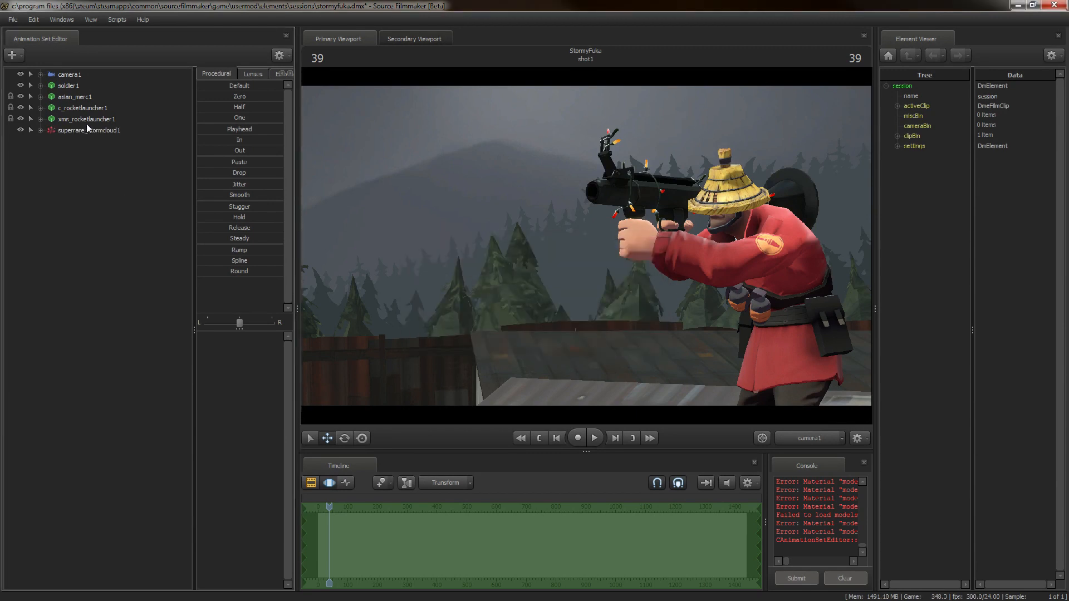
- Through the work camera, lock the controlPoint0 of superrare_stormcloud1 to the Soldier's bip_head
{"action": "left_click", "coordinate": [793, 437]}
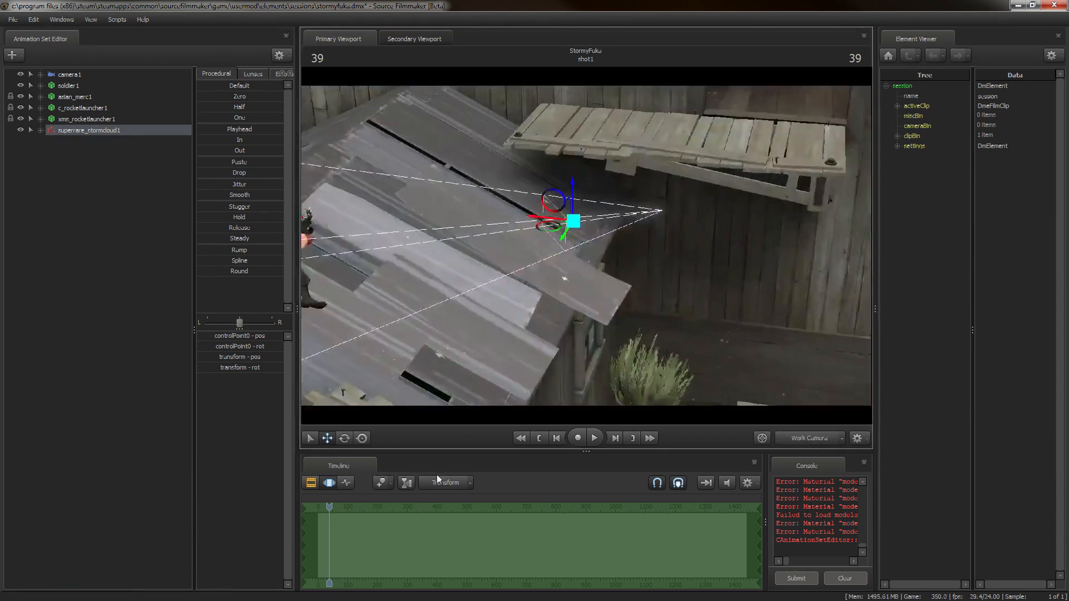
{"action": "mouse_move", "coordinate": [323, 509]}
{"action": "left_mouse_down"}
{"action": "mouse_move", "coordinate": [349, 513]}
{"action": "mouse_move", "coordinate": [329, 513]}
{"action": "left_mouse_up"}
{"action": "left_click_drag", "start_coordinate": [380, 210], "coordinate": [586, 246]}
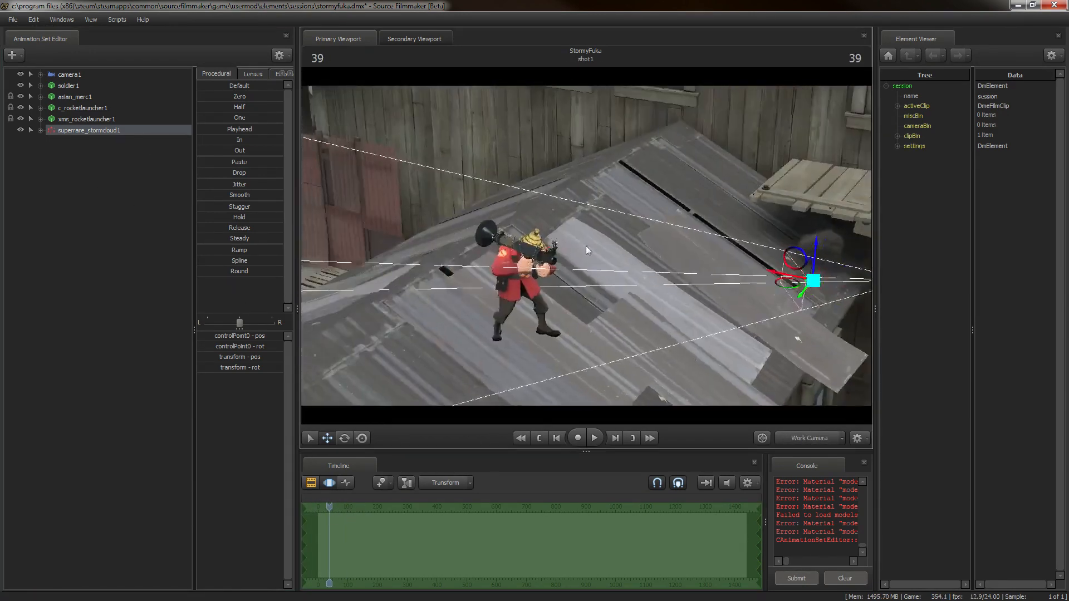
{"action": "left_click_drag", "start_coordinate": [346, 161], "coordinate": [586, 247]}
{"action": "key", "text": "w"}
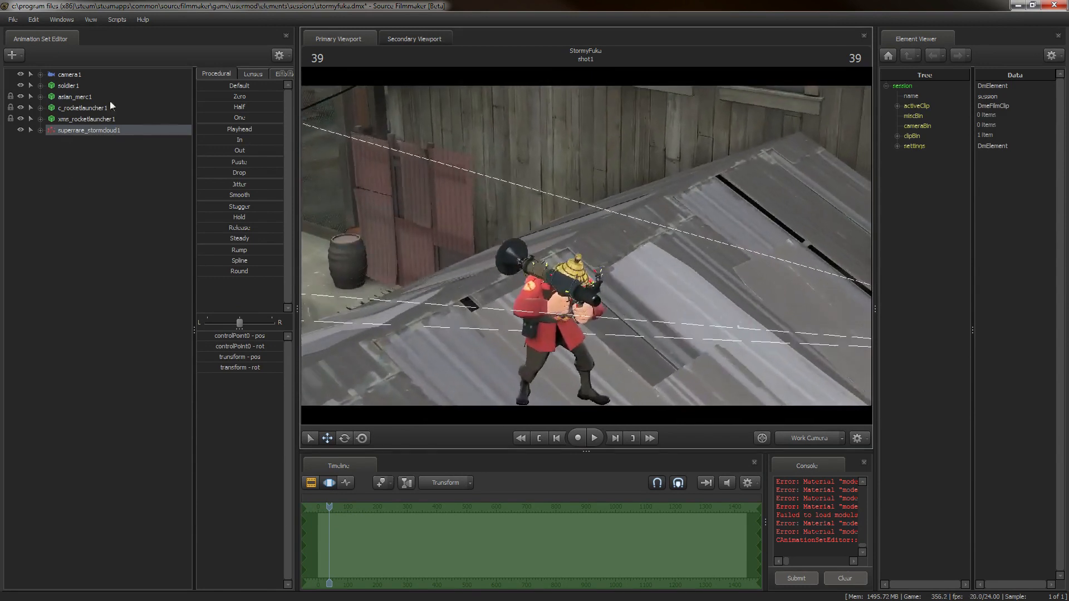
{"action": "left_click", "coordinate": [41, 85]}
{"action": "left_click", "coordinate": [51, 108]}
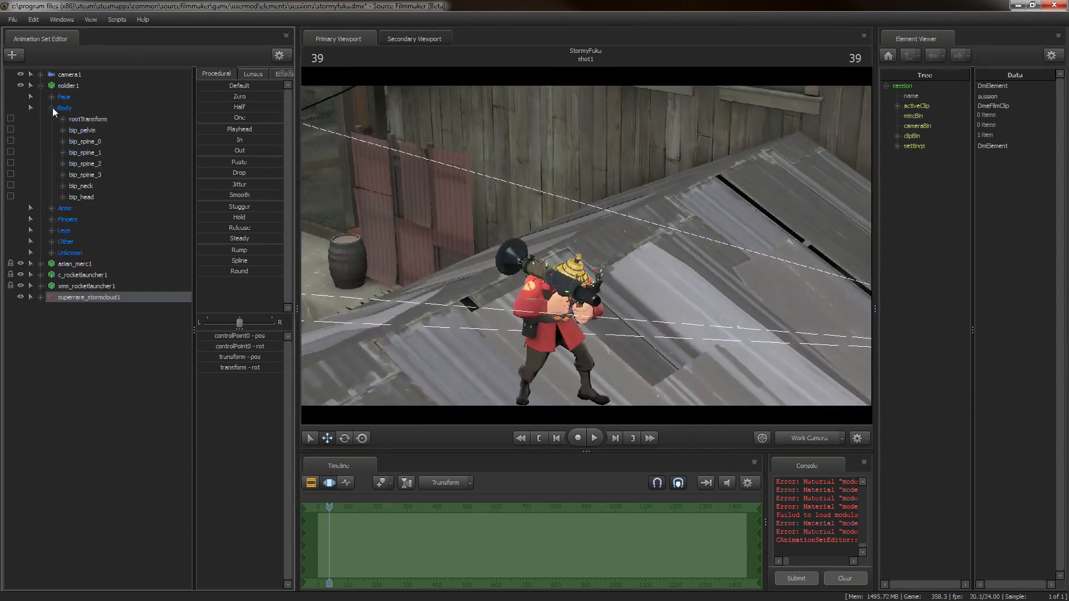
{"action": "left_click", "coordinate": [88, 197]}
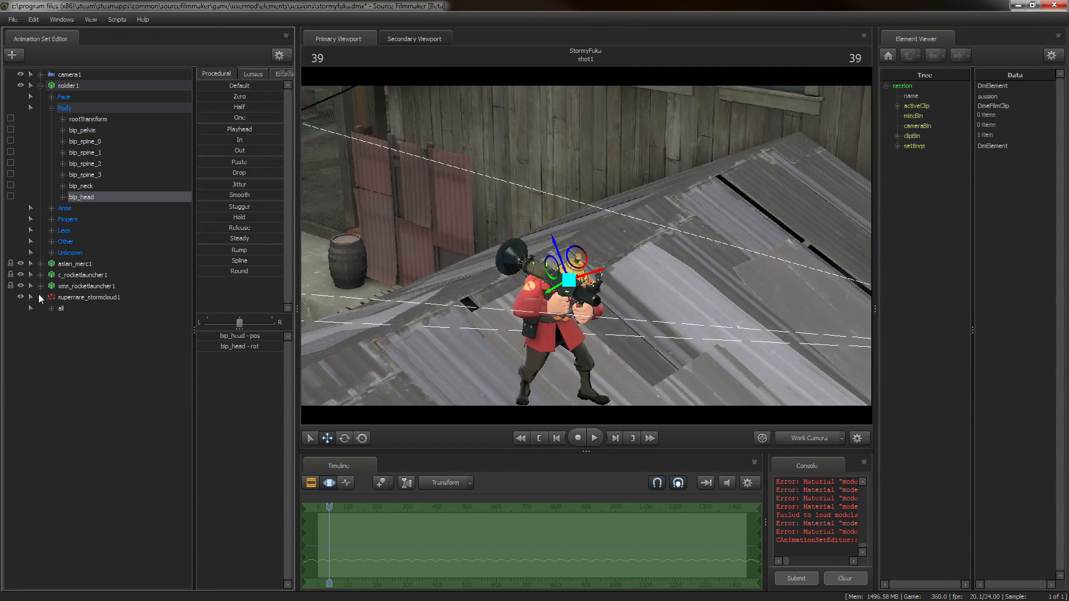
{"action": "left_click", "coordinate": [93, 332]}
{"action": "left_click", "coordinate": [115, 353]}
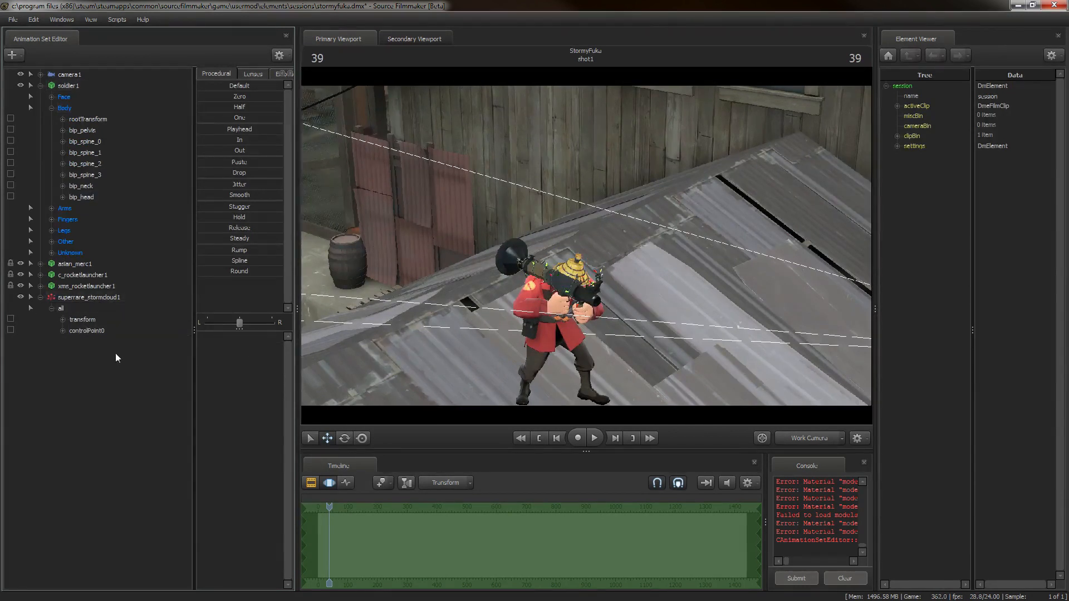
{"action": "left_click_drag", "start_coordinate": [80, 202], "coordinate": [113, 332]}
- Apply the full Zero preset to all superrare_stormcloud1 controls to snap the cloud to the Soldier's head, and scrub to frame 159
{"action": "left_click", "coordinate": [112, 299]}
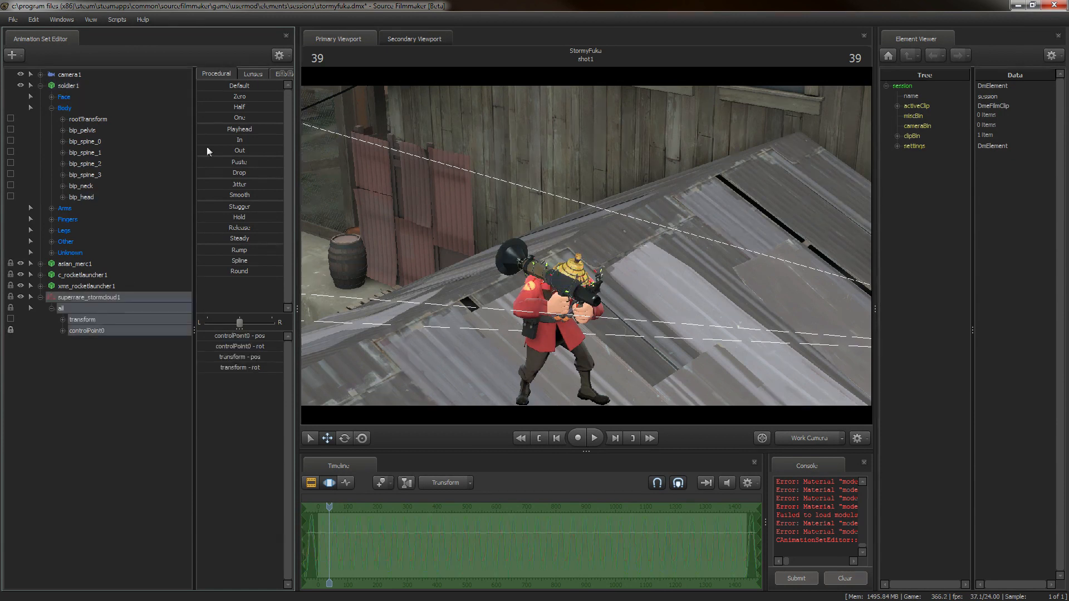
{"action": "left_click", "coordinate": [225, 98]}
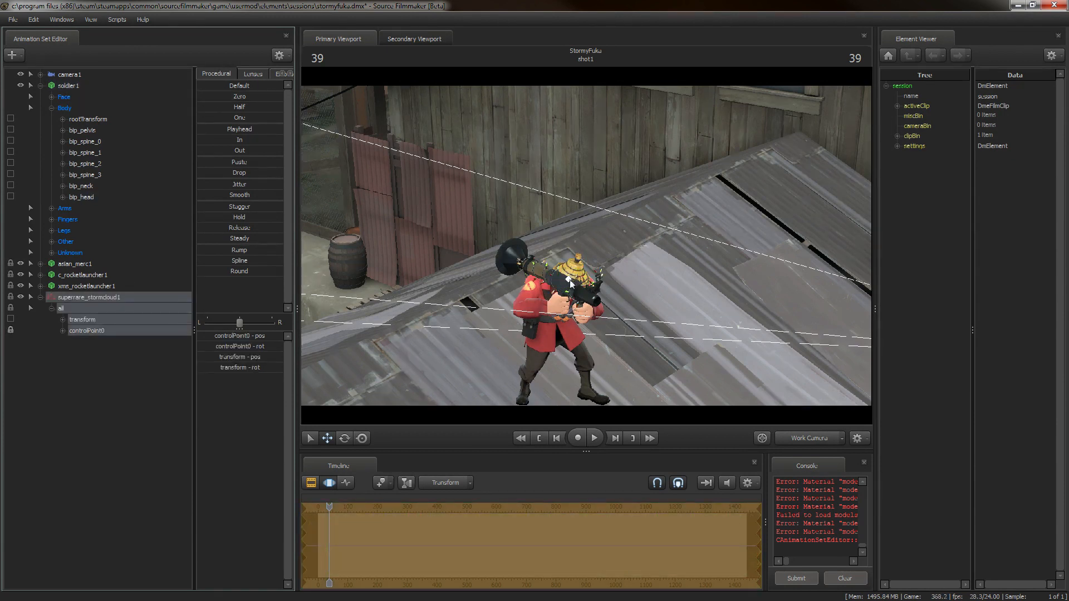
{"action": "left_click_drag", "start_coordinate": [327, 510], "coordinate": [365, 512]}
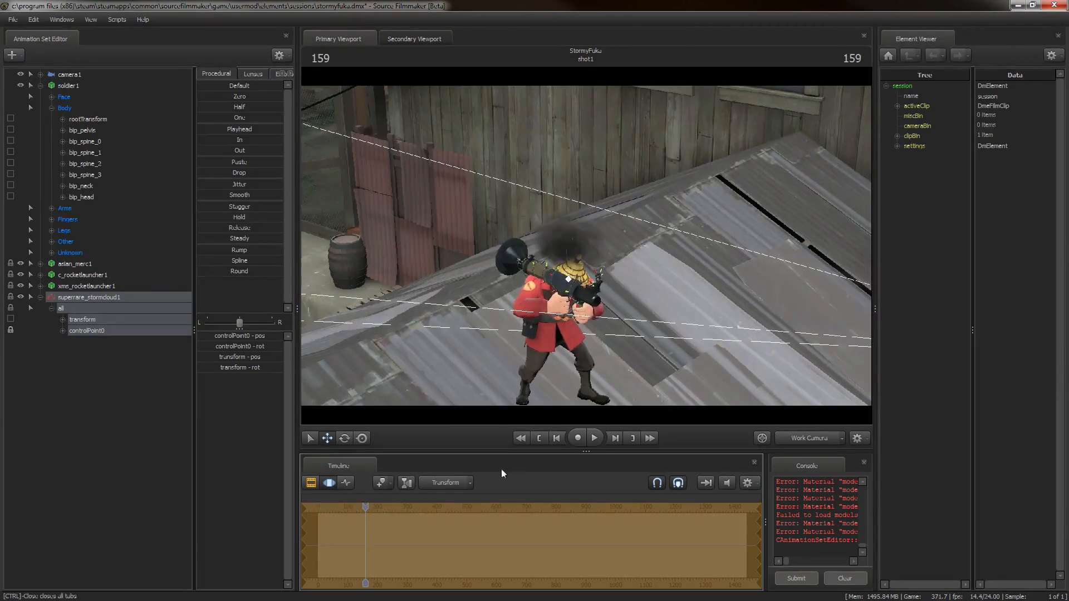
- Return to the shot's start, look through camera1 and scrub to frame 219 to preview the storm cloud
{"action": "left_click", "coordinate": [545, 441]}
{"action": "left_click", "coordinate": [808, 439]}
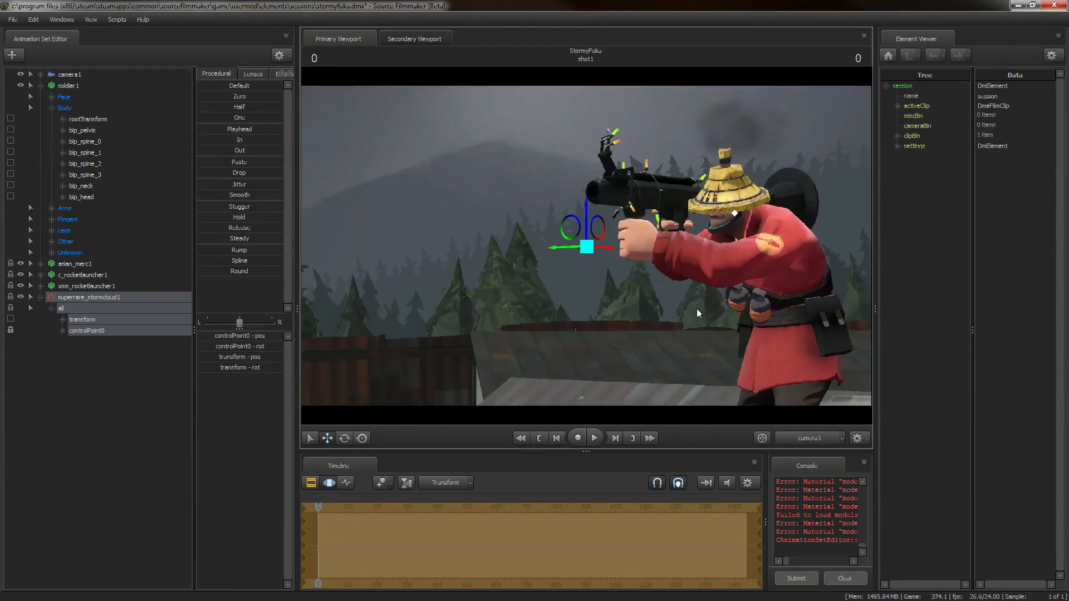
{"action": "left_click_drag", "start_coordinate": [319, 507], "coordinate": [382, 510]}
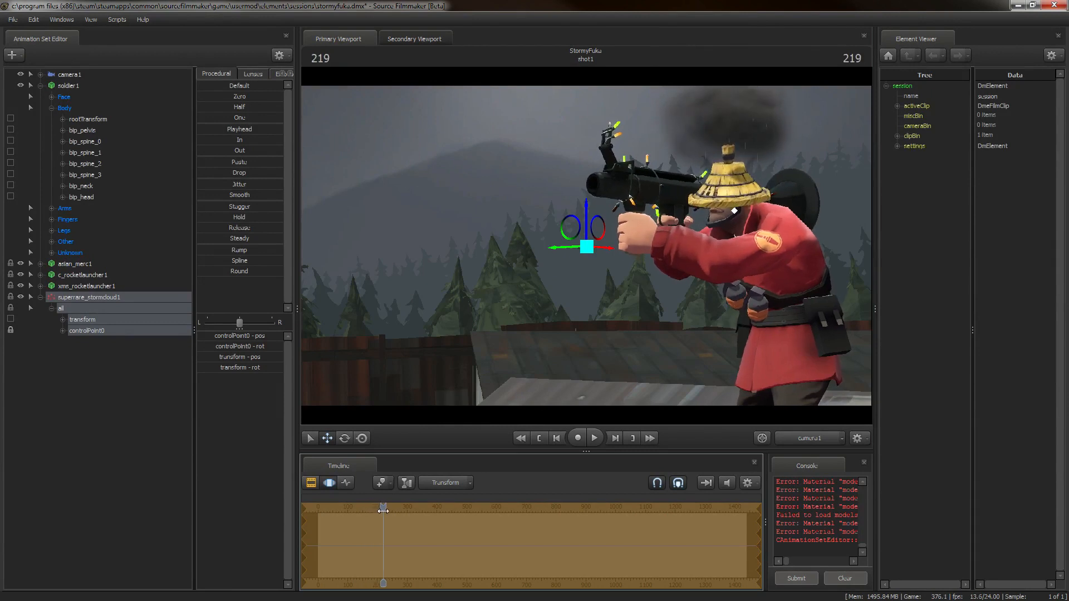
- Clear the control selection and collapse the superrare_stormcloud1 animation set
{"action": "right_click", "coordinate": [93, 329]}
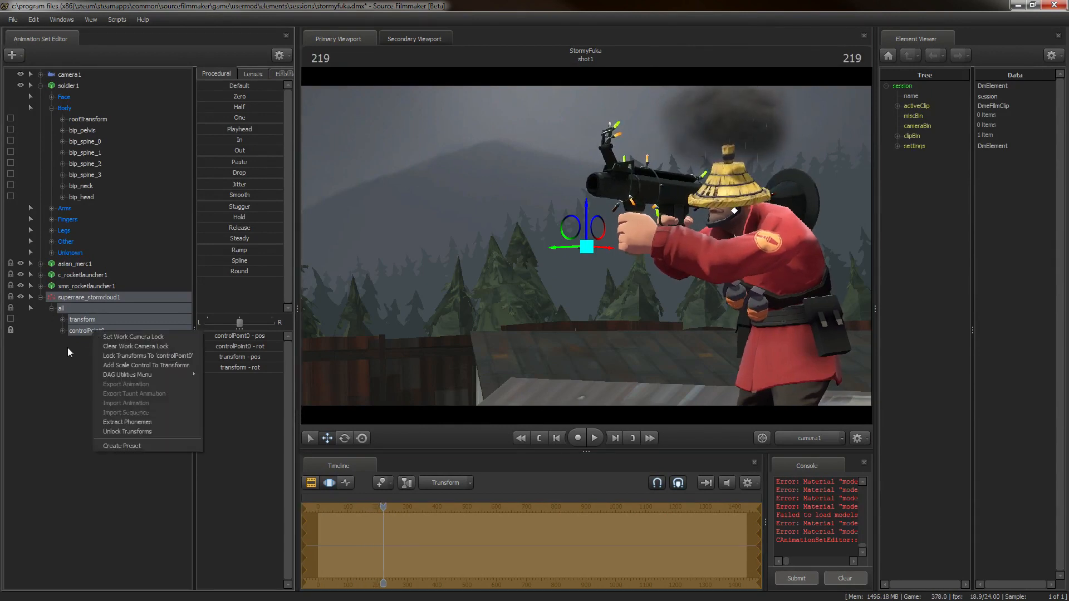
{"action": "left_click", "coordinate": [68, 348]}
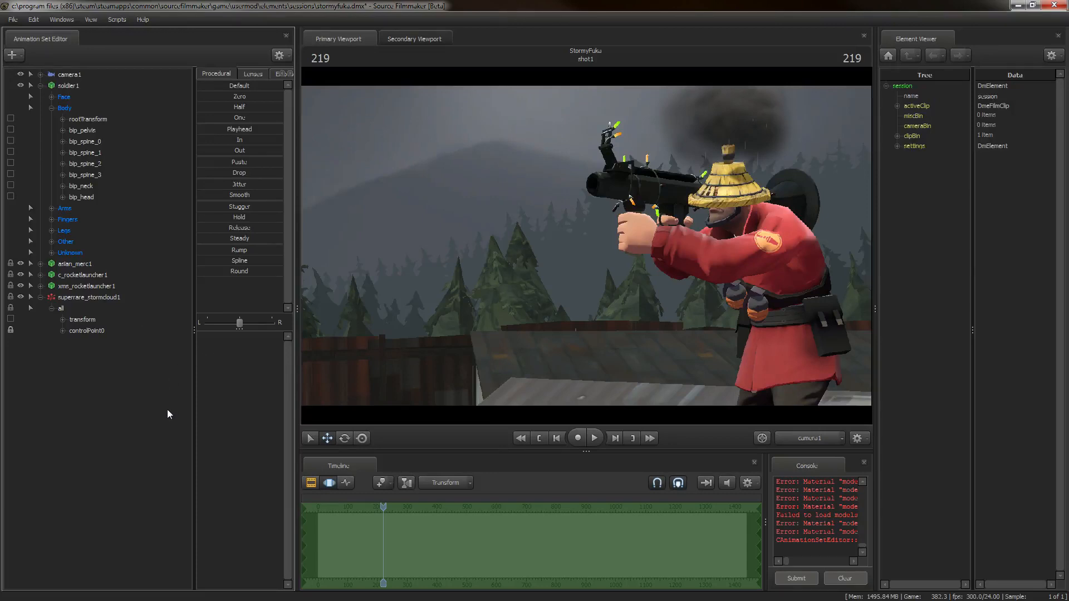
{"action": "left_click", "coordinate": [39, 298]}
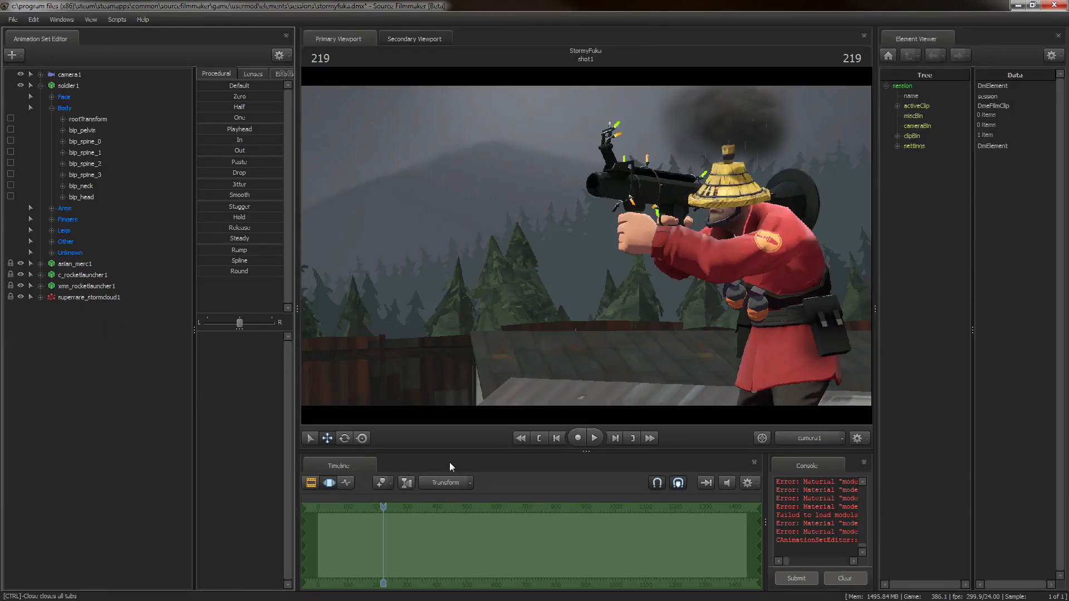
- Start a new particle system with rockettrail.pcf as its definition file
{"action": "right_click", "coordinate": [159, 415]}
{"action": "left_click", "coordinate": [282, 444]}
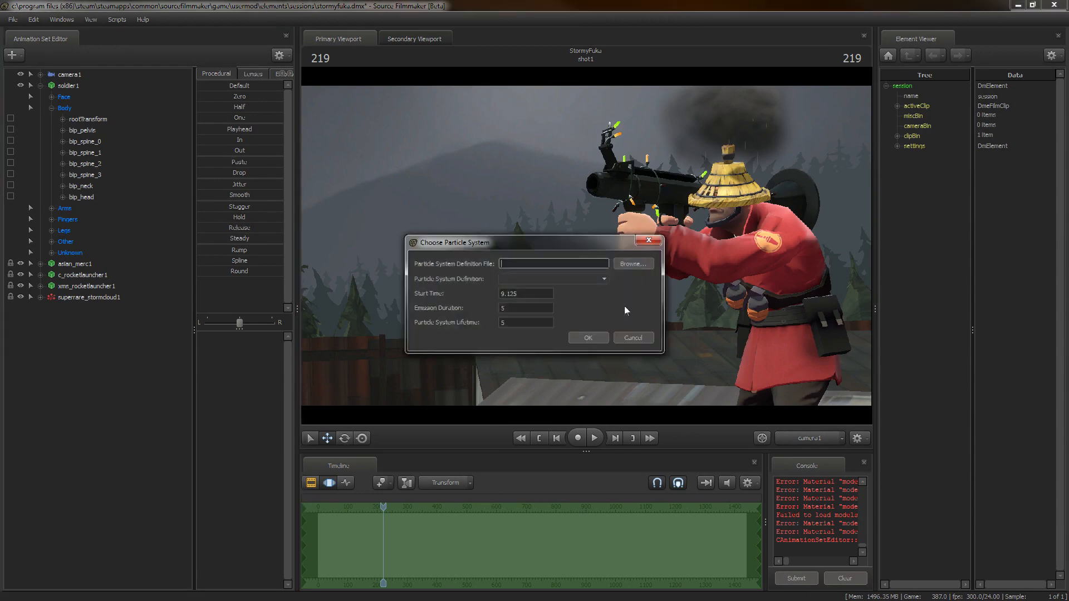
{"action": "left_click", "coordinate": [649, 263]}
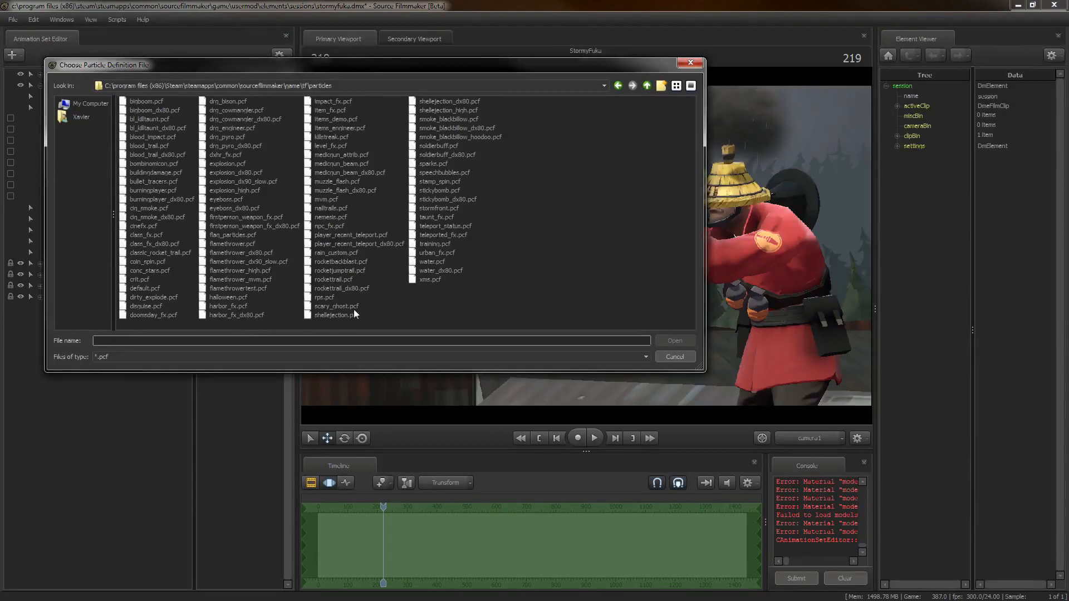
{"action": "double_click", "coordinate": [345, 279]}
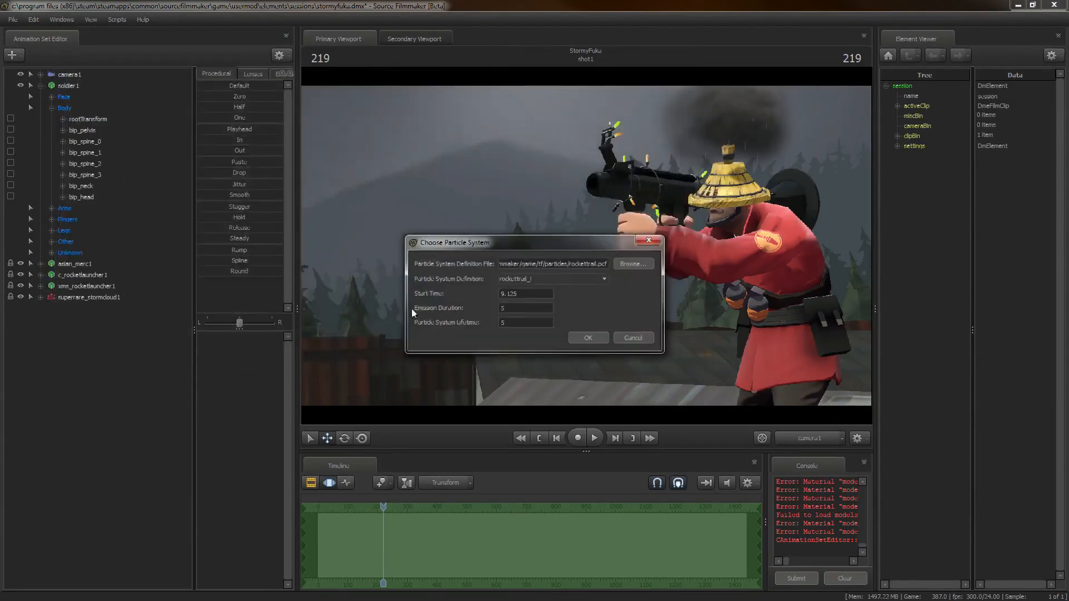
- Browse the rocket trail definitions, keep rockettrail_!, and create the particle system
{"action": "left_click", "coordinate": [562, 279]}
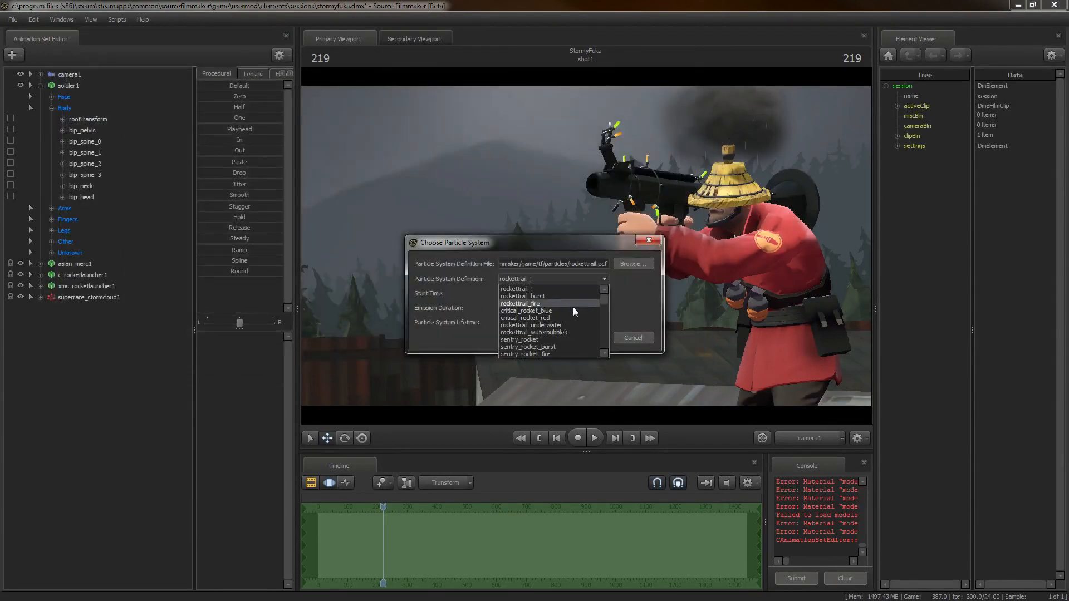
{"action": "scroll", "coordinate": [573, 305], "scroll_direction": "down", "scroll_amount": 1}
{"action": "scroll", "coordinate": [572, 306], "scroll_direction": "up", "scroll_amount": 4}
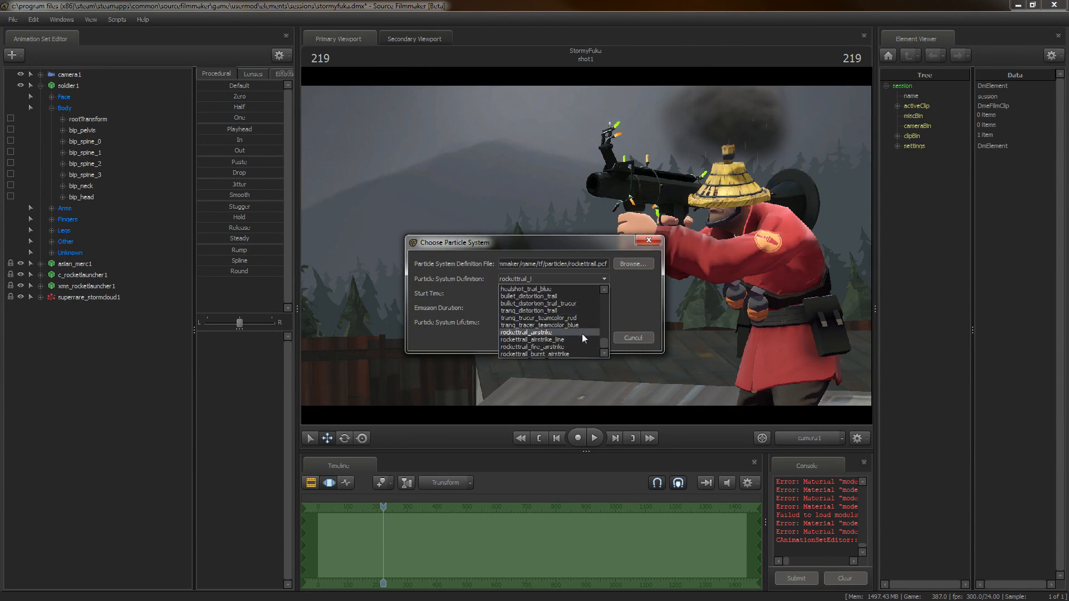
{"action": "scroll", "coordinate": [570, 319], "scroll_direction": "up", "scroll_amount": 3}
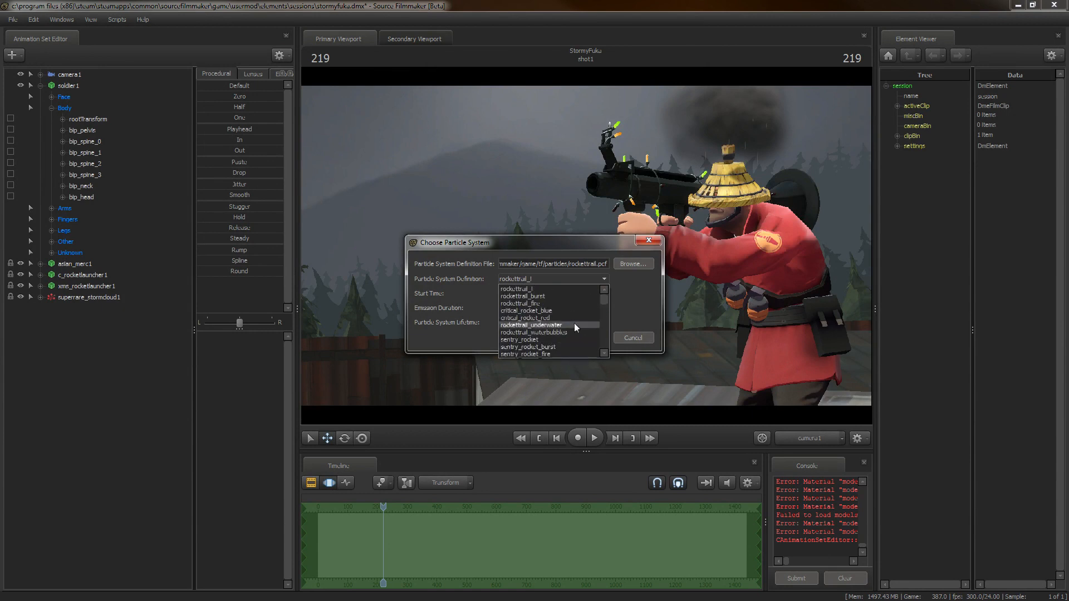
{"action": "left_click", "coordinate": [556, 291]}
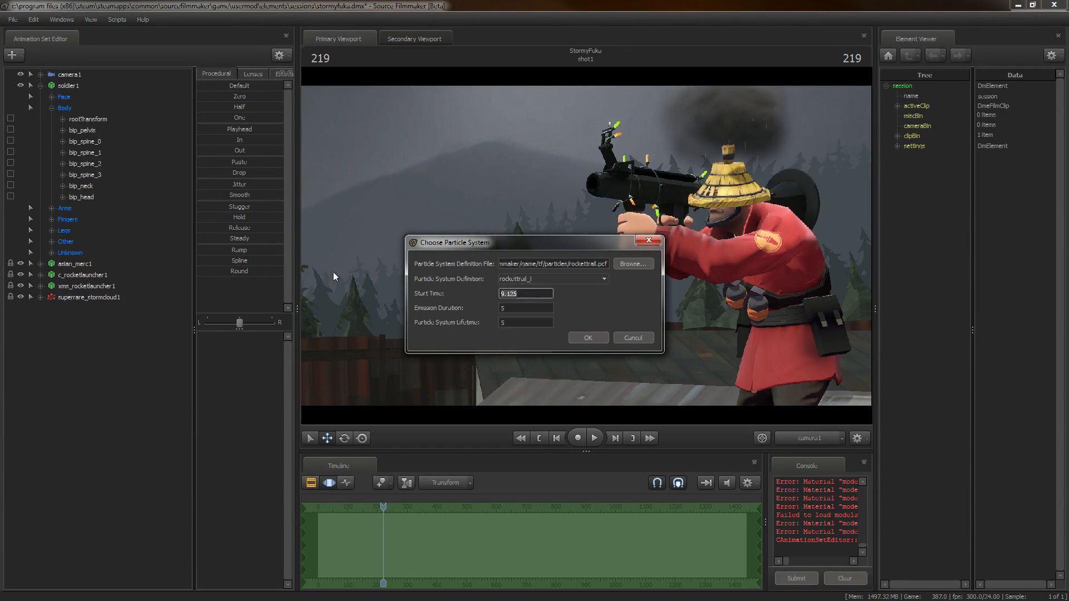
{"action": "key", "text": "Tab"}
{"action": "key", "text": "Tab"}
{"action": "key", "text": "Return"}
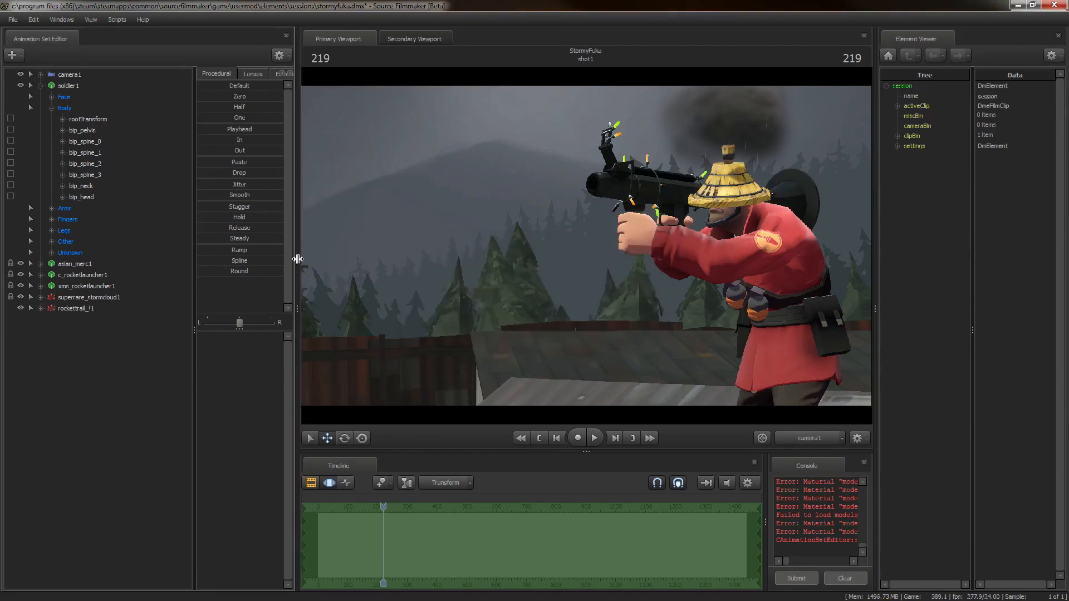
- Select controlPoint0 of rockettrail_!1 and shift it toward the Soldier in the work camera view
{"action": "left_click", "coordinate": [40, 308]}
{"action": "left_click", "coordinate": [51, 319]}
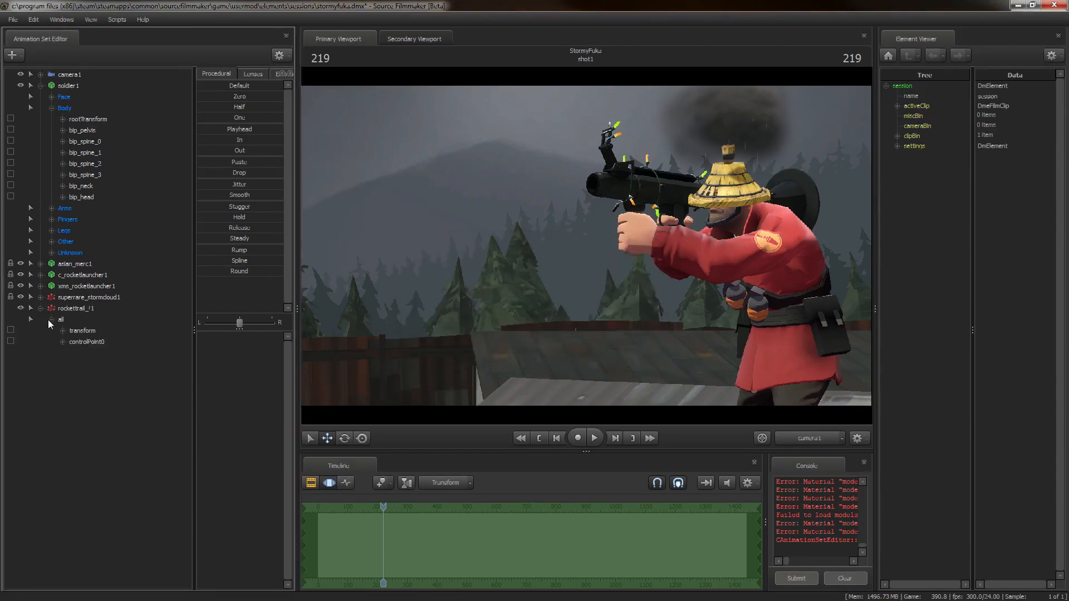
{"action": "left_click", "coordinate": [78, 342]}
{"action": "left_click", "coordinate": [810, 437]}
{"action": "left_click_drag", "start_coordinate": [687, 325], "coordinate": [746, 357]}
{"action": "left_click_drag", "start_coordinate": [562, 267], "coordinate": [587, 248]}
{"action": "left_click_drag", "start_coordinate": [718, 261], "coordinate": [354, 266]}
{"action": "key", "text": "w"}
{"action": "left_click_drag", "start_coordinate": [479, 268], "coordinate": [362, 264]}
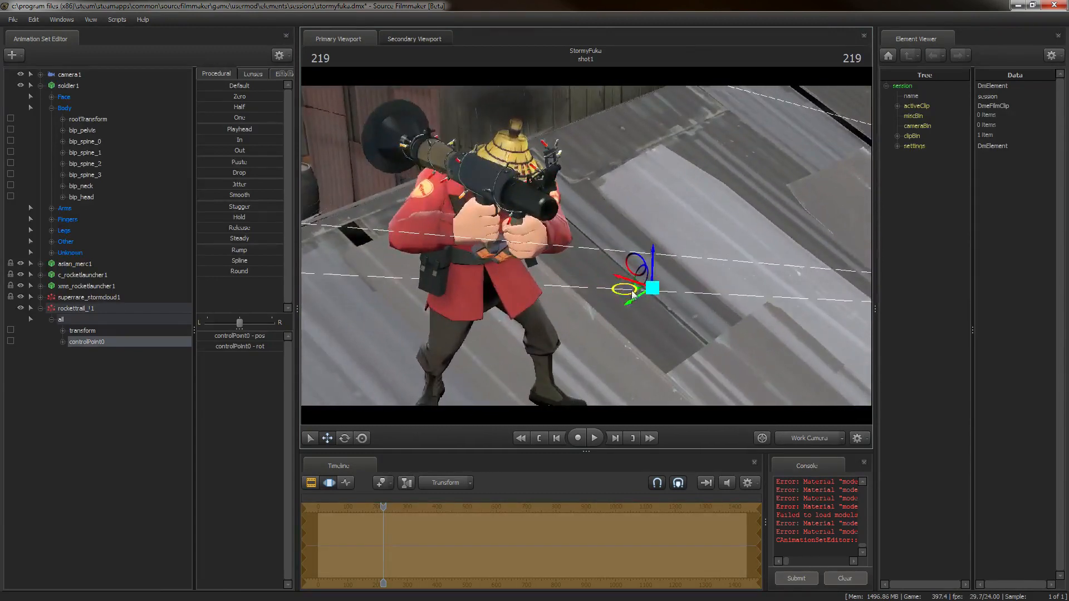
{"action": "left_click_drag", "start_coordinate": [640, 294], "coordinate": [462, 301]}
- Move the rocket trail's controlPoint0 up to the launcher's height and line it up with the barrel
{"action": "key", "text": "d"}
{"action": "key", "text": "w"}
{"action": "left_click_drag", "start_coordinate": [596, 305], "coordinate": [495, 284]}
{"action": "key", "text": "d"}
{"action": "left_click_drag", "start_coordinate": [583, 258], "coordinate": [501, 258]}
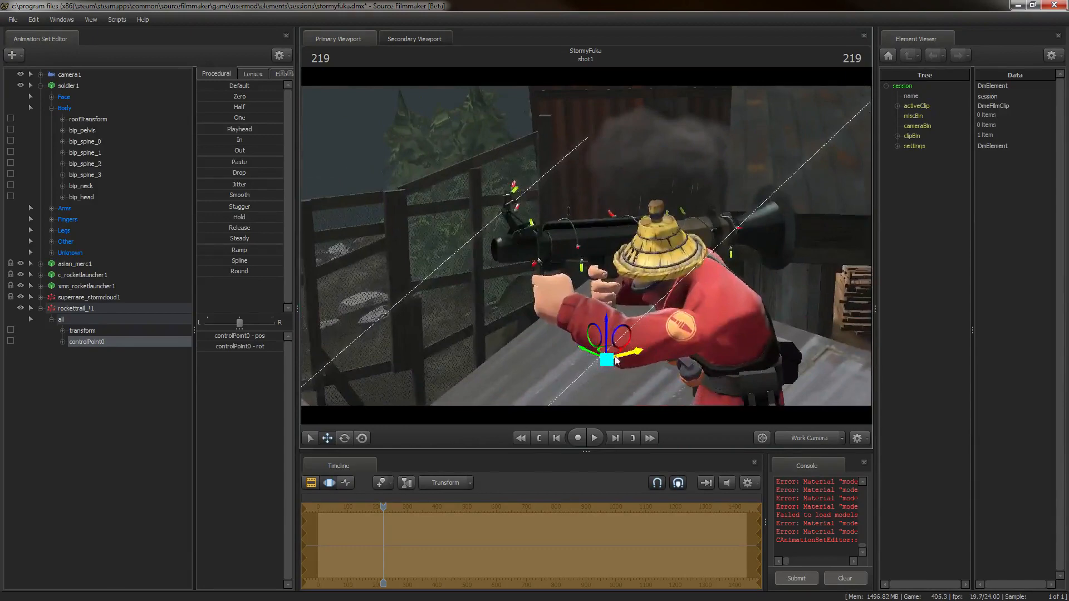
{"action": "left_click_drag", "start_coordinate": [614, 358], "coordinate": [523, 236]}
{"action": "key", "text": "w"}
{"action": "mouse_move", "coordinate": [523, 281]}
{"action": "left_mouse_down"}
{"action": "mouse_move", "coordinate": [556, 281]}
{"action": "mouse_move", "coordinate": [528, 286]}
{"action": "left_mouse_up"}
{"action": "key", "text": "a"}
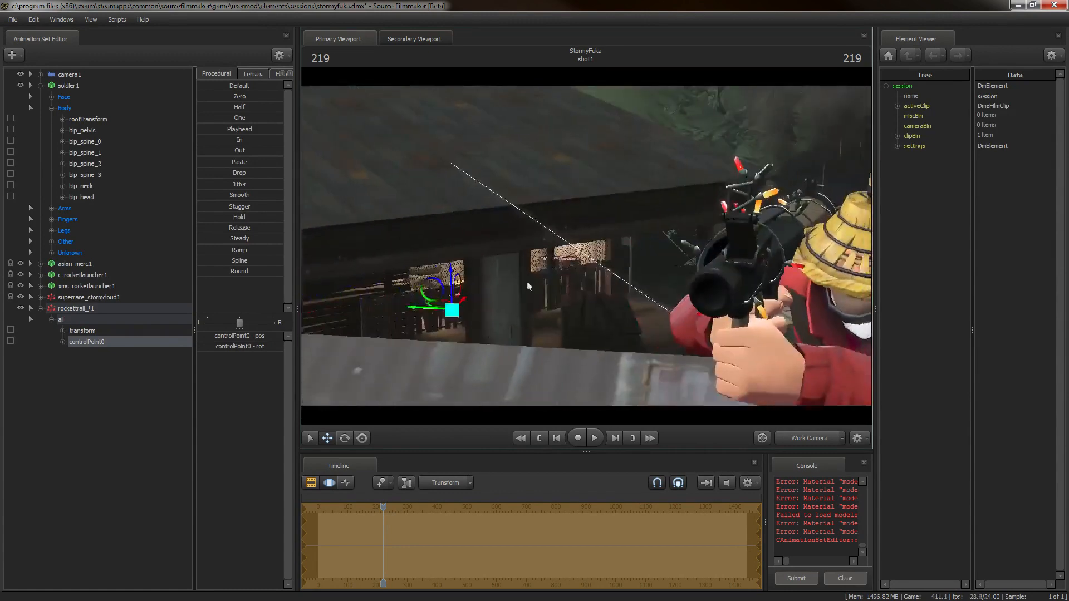
{"action": "left_click_drag", "start_coordinate": [427, 308], "coordinate": [683, 304]}
{"action": "left_click_drag", "start_coordinate": [683, 304], "coordinate": [501, 306]}
- Place the rocket trail's controlPoint0 just ahead of the launcher's muzzle and scrub to frame 155 to check the effect
{"action": "key", "text": "d"}
{"action": "key", "text": "s"}
{"action": "left_click_drag", "start_coordinate": [532, 381], "coordinate": [532, 373]}
{"action": "mouse_move", "coordinate": [377, 510]}
{"action": "left_mouse_down"}
{"action": "mouse_move", "coordinate": [295, 501]}
{"action": "mouse_move", "coordinate": [365, 507]}
{"action": "left_mouse_up"}
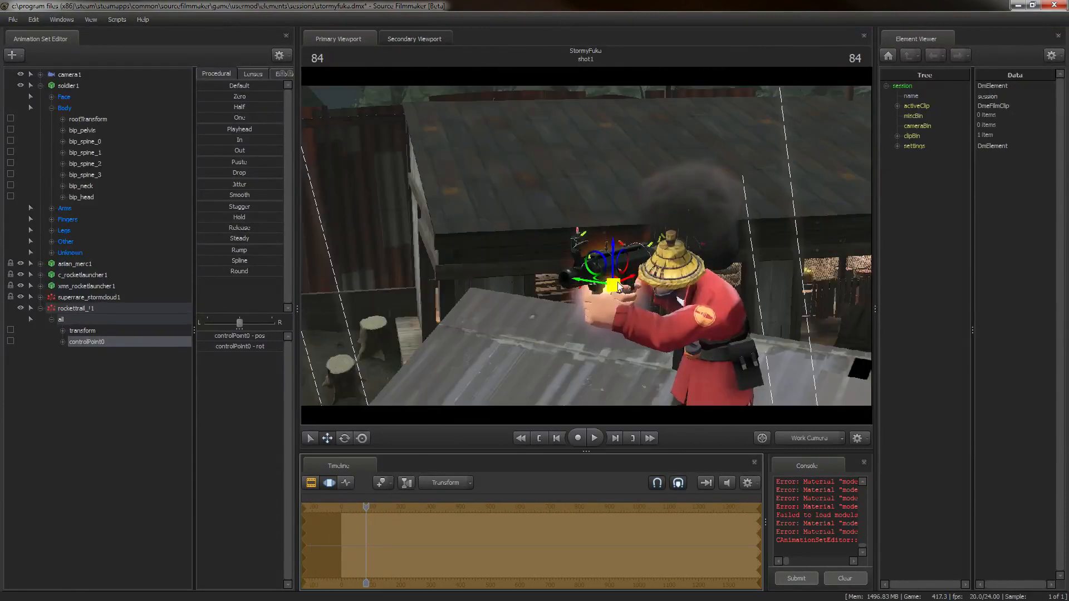
{"action": "left_click_drag", "start_coordinate": [613, 285], "coordinate": [533, 304]}
{"action": "mouse_move", "coordinate": [366, 506]}
{"action": "left_mouse_down"}
{"action": "mouse_move", "coordinate": [346, 504]}
{"action": "mouse_move", "coordinate": [387, 506]}
{"action": "left_mouse_up"}
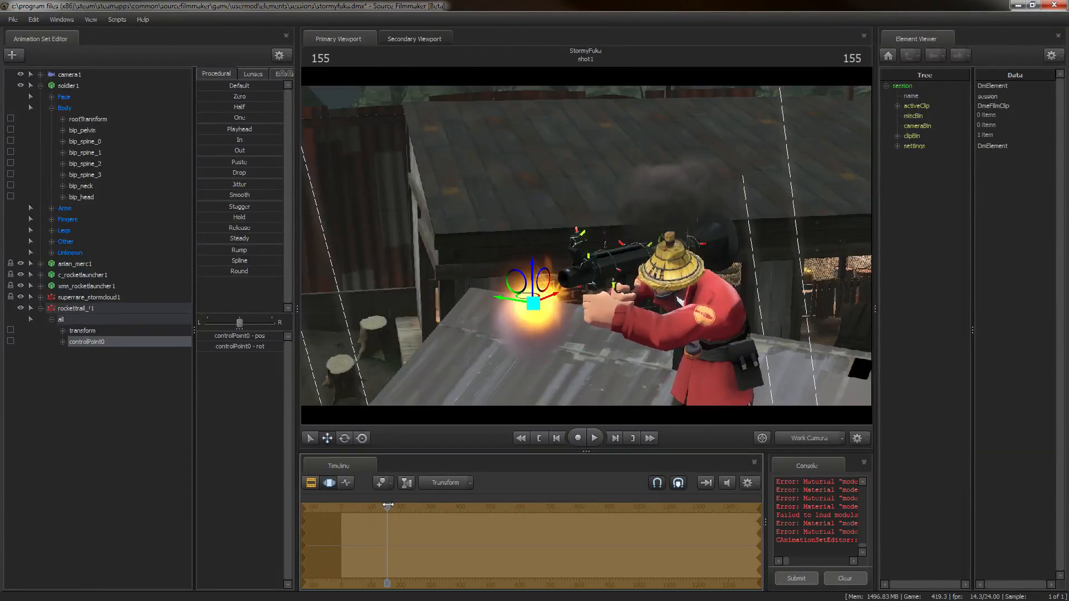
- Delete the rockettrail_!1 particle system from the scene
{"action": "right_click", "coordinate": [86, 308]}
{"action": "left_click", "coordinate": [146, 334]}
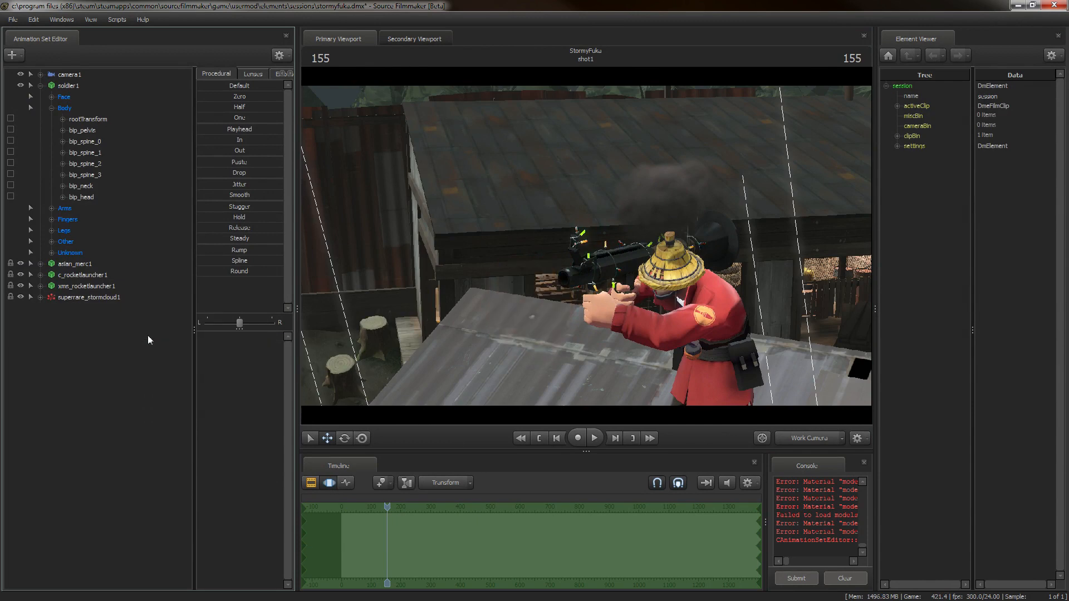
- Start creating an animation set for a particle system and load rockettrail.pcf as its definition file
{"action": "right_click", "coordinate": [144, 336]}
{"action": "left_click", "coordinate": [242, 372]}
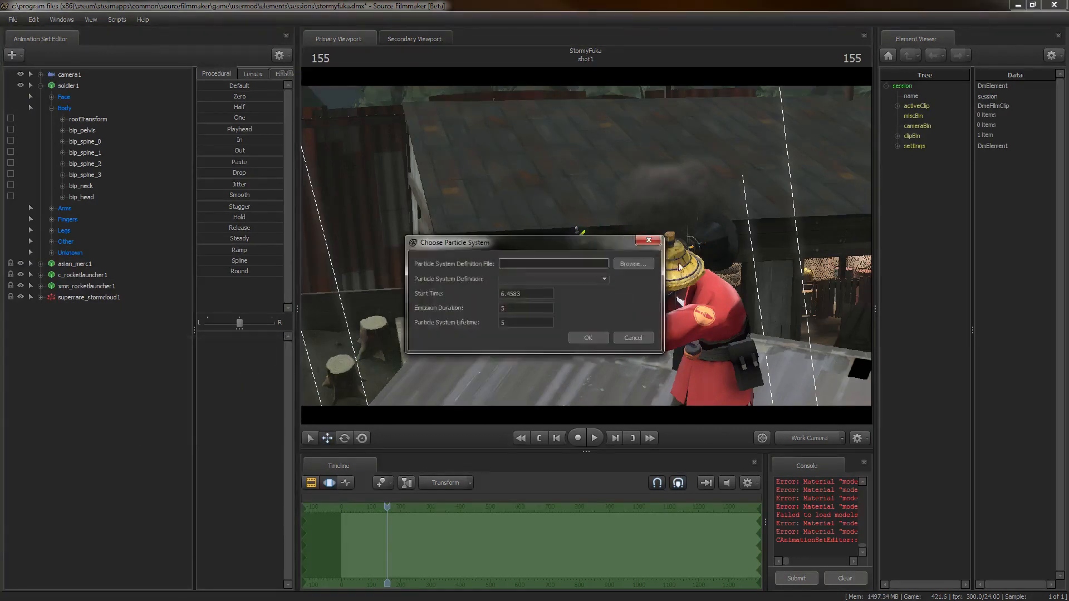
{"action": "left_click", "coordinate": [630, 263]}
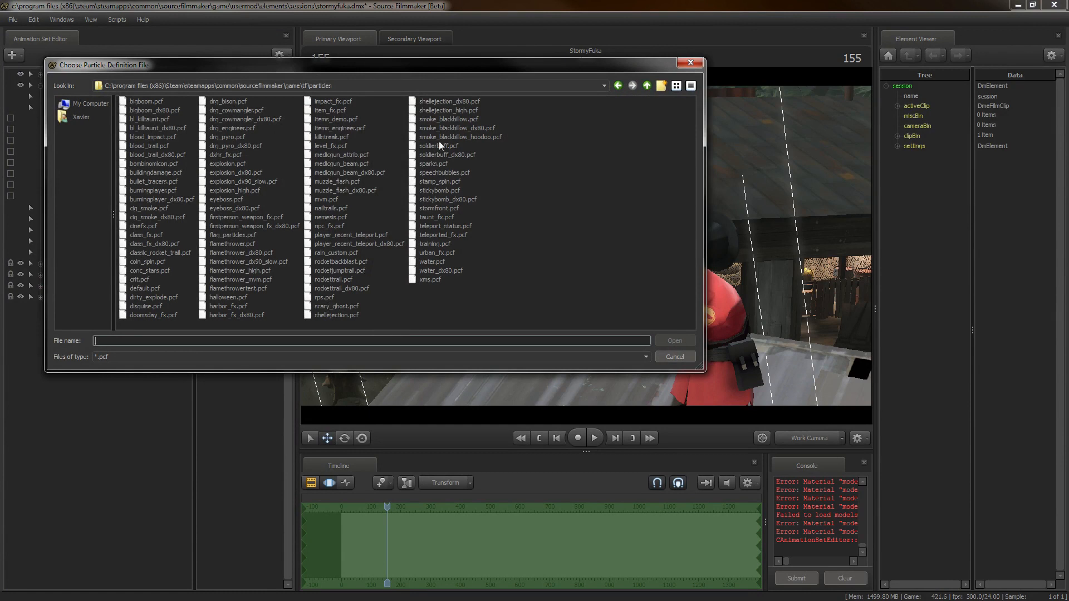
{"action": "left_click", "coordinate": [454, 101]}
{"action": "left_click", "coordinate": [462, 119]}
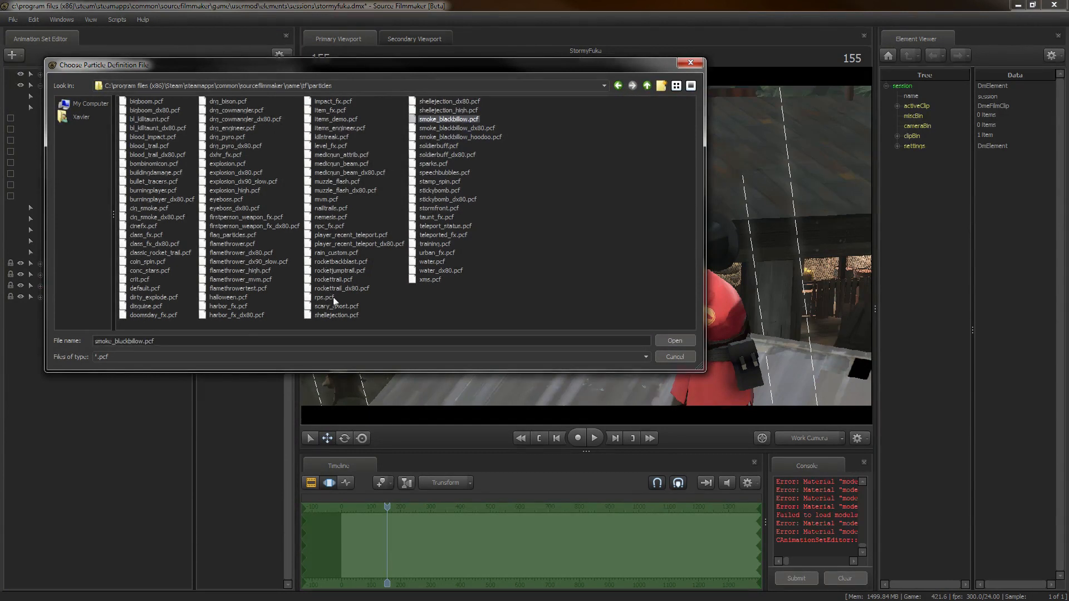
{"action": "left_click", "coordinate": [336, 280]}
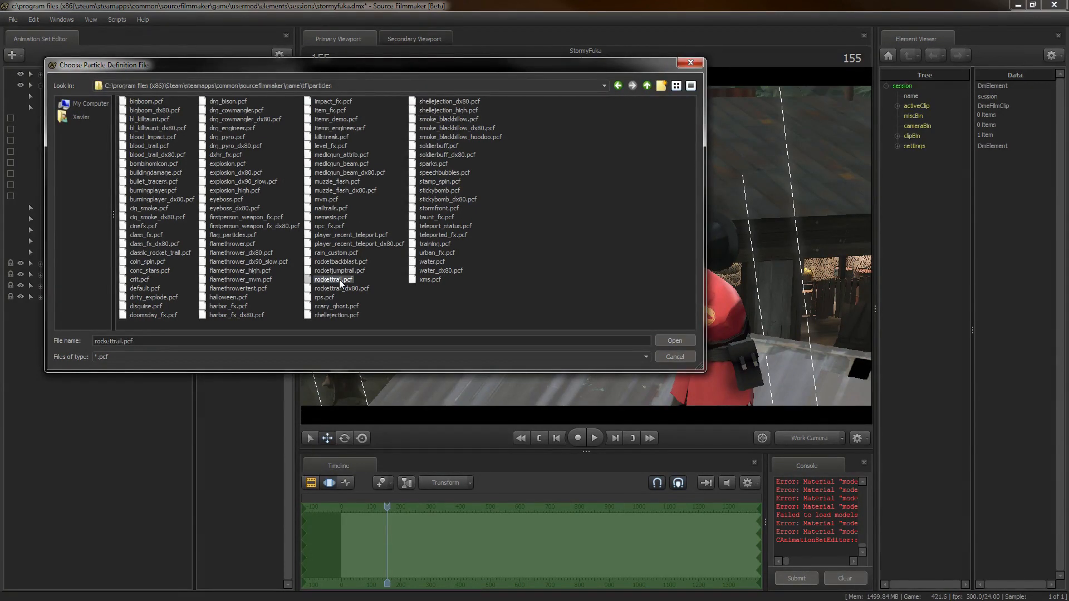
{"action": "double_click", "coordinate": [339, 279]}
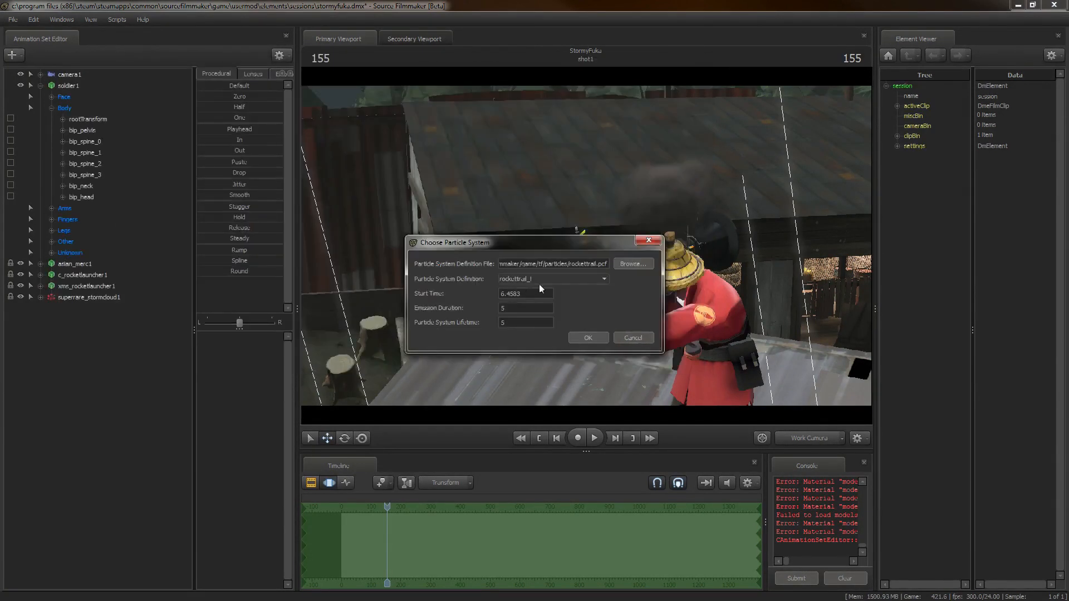
- Create the particle system with the rockettrail definition and start time -1
{"action": "left_click", "coordinate": [539, 281]}
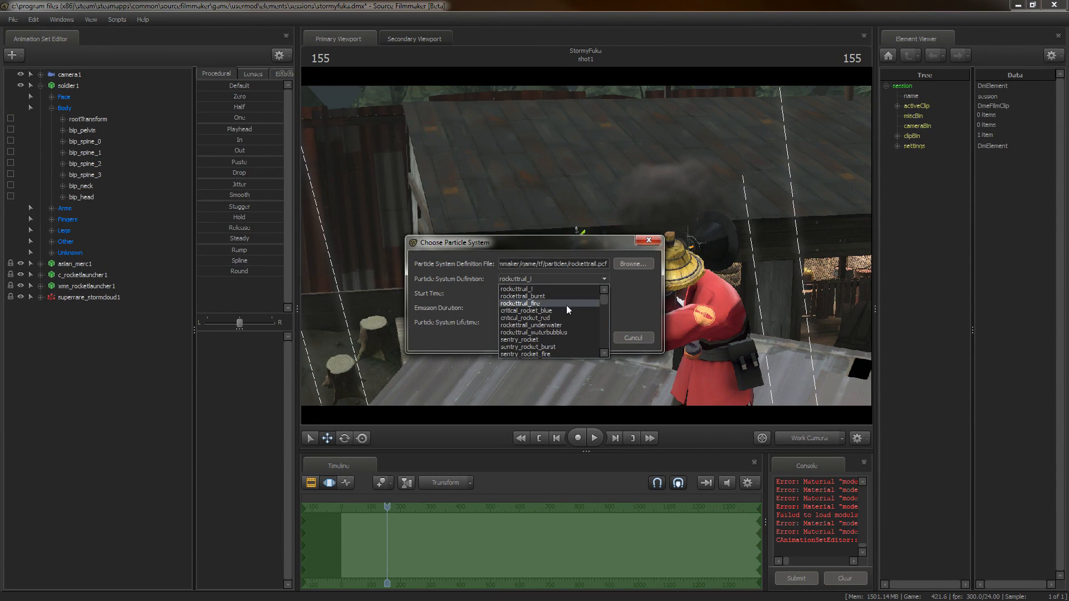
{"action": "scroll", "coordinate": [566, 305], "scroll_direction": "down", "scroll_amount": 2}
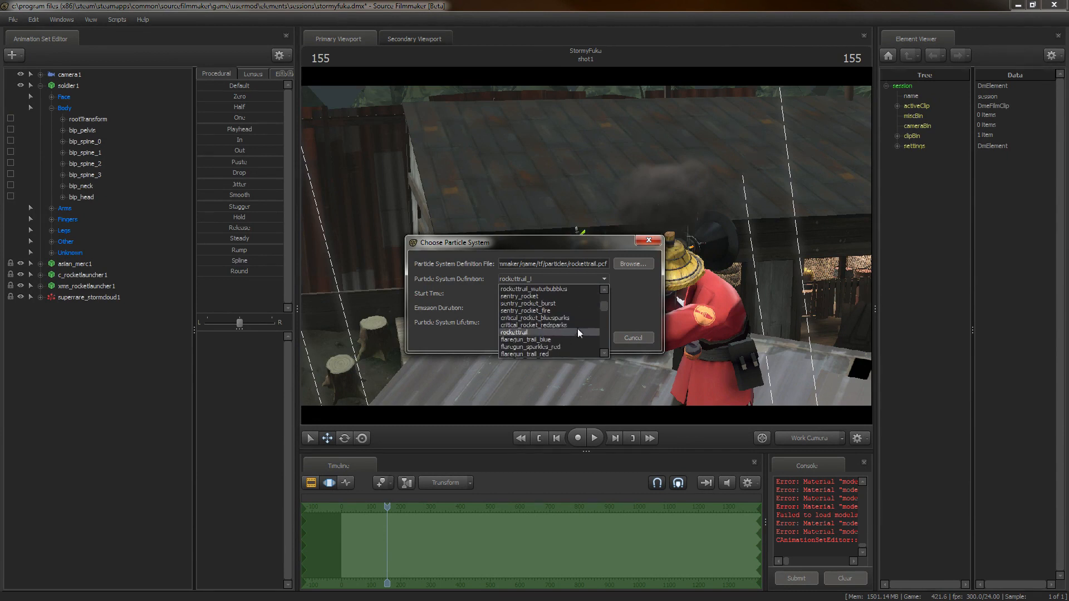
{"action": "left_click", "coordinate": [571, 332]}
{"action": "left_click", "coordinate": [563, 279]}
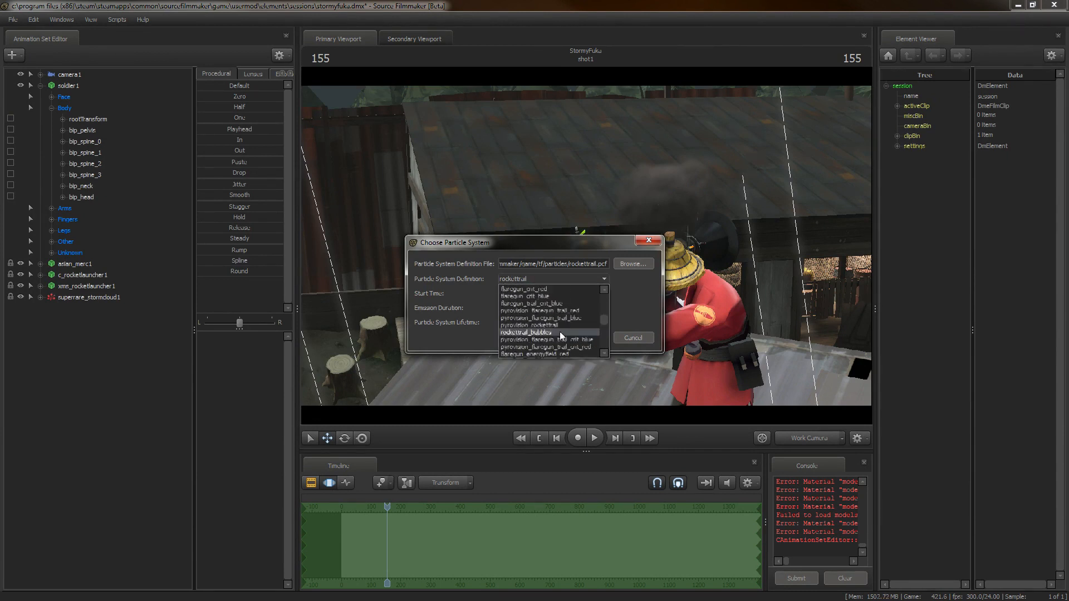
{"action": "scroll", "coordinate": [559, 329], "scroll_direction": "down", "scroll_amount": 2}
{"action": "scroll", "coordinate": [560, 325], "scroll_direction": "down", "scroll_amount": 3}
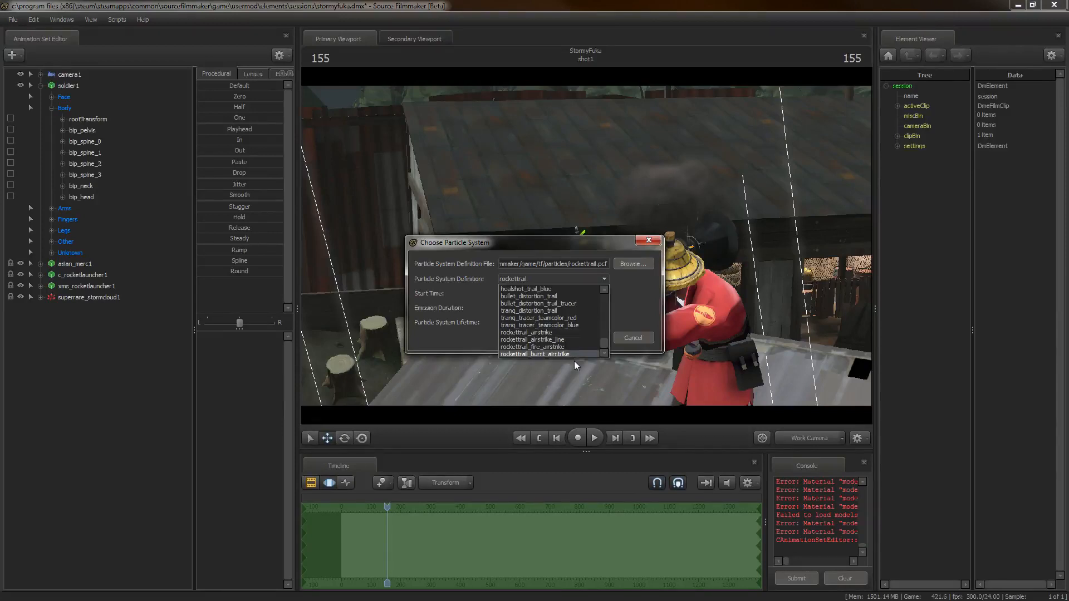
{"action": "left_click", "coordinate": [634, 316]}
{"action": "left_click_drag", "start_coordinate": [531, 294], "coordinate": [381, 288]}
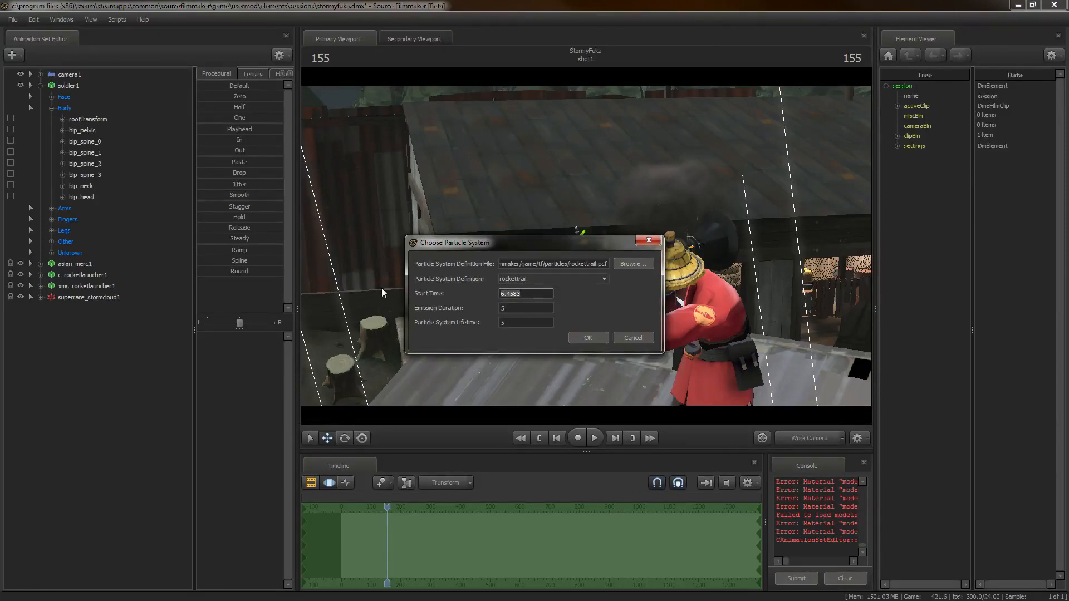
{"action": "type", "text": "-1"}
{"action": "key", "text": "Tab"}
{"action": "key", "text": "Tab"}
{"action": "key", "text": "Return"}
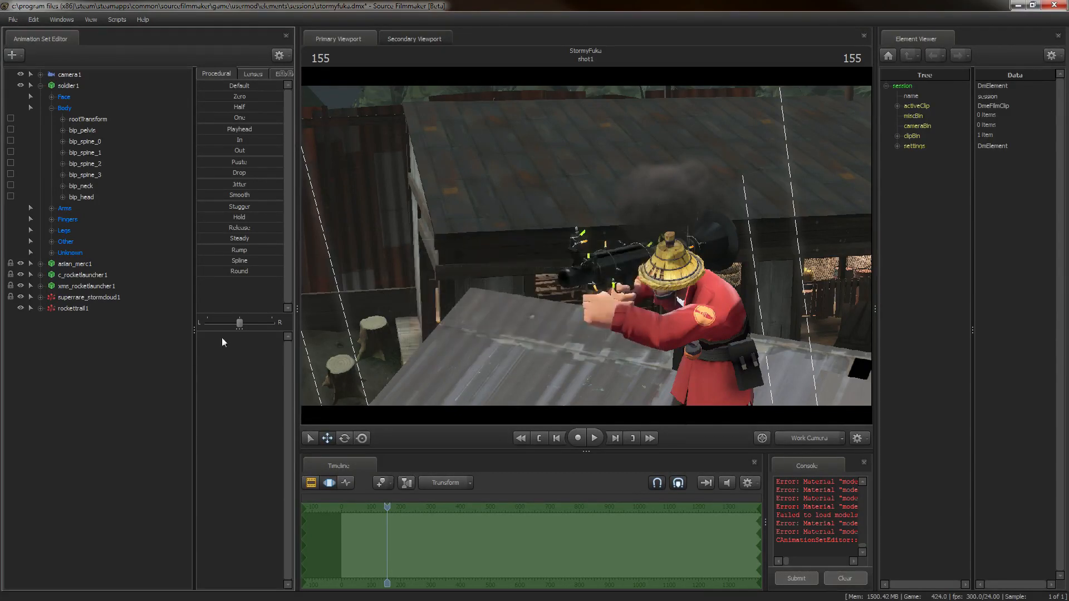
- Check the rockettrail effect on the roof at frame 97, then delete the rockettrail1 particle system
{"action": "key", "text": "s"}
{"action": "left_click_drag", "start_coordinate": [668, 312], "coordinate": [668, 376]}
{"action": "mouse_move", "coordinate": [387, 506]}
{"action": "left_mouse_down"}
{"action": "mouse_move", "coordinate": [356, 507]}
{"action": "mouse_move", "coordinate": [370, 507]}
{"action": "left_mouse_up"}
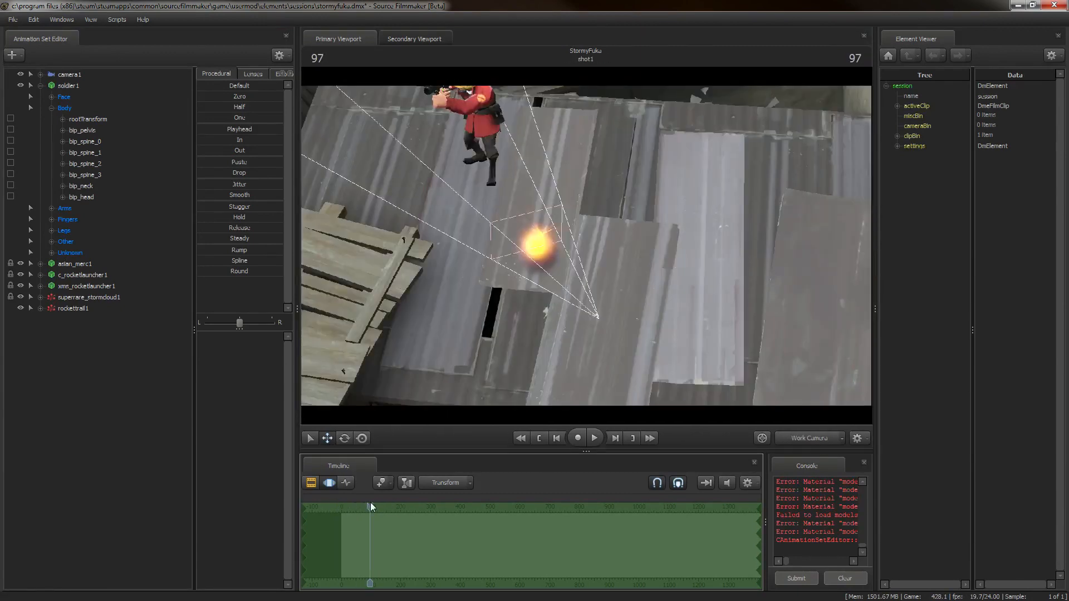
{"action": "left_click", "coordinate": [98, 309]}
{"action": "right_click", "coordinate": [98, 309]}
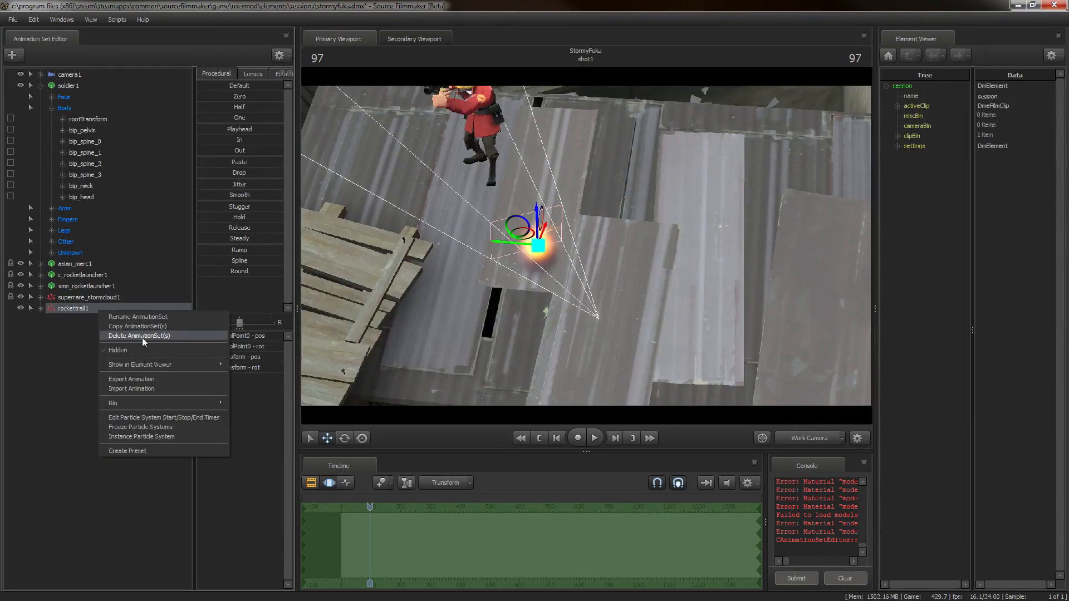
{"action": "left_click", "coordinate": [141, 338]}
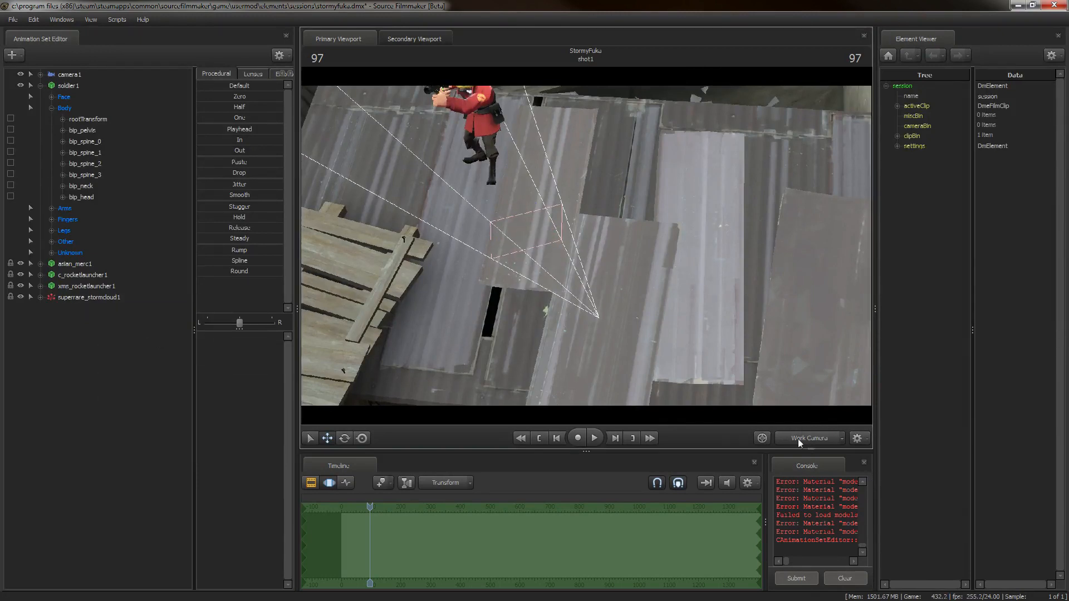
- Create an ExplosionCore_MidAir particle system from explosion.pcf with start time -1, emission duration 99 and lifetime 99
{"action": "right_click", "coordinate": [133, 362]}
{"action": "left_click", "coordinate": [226, 397]}
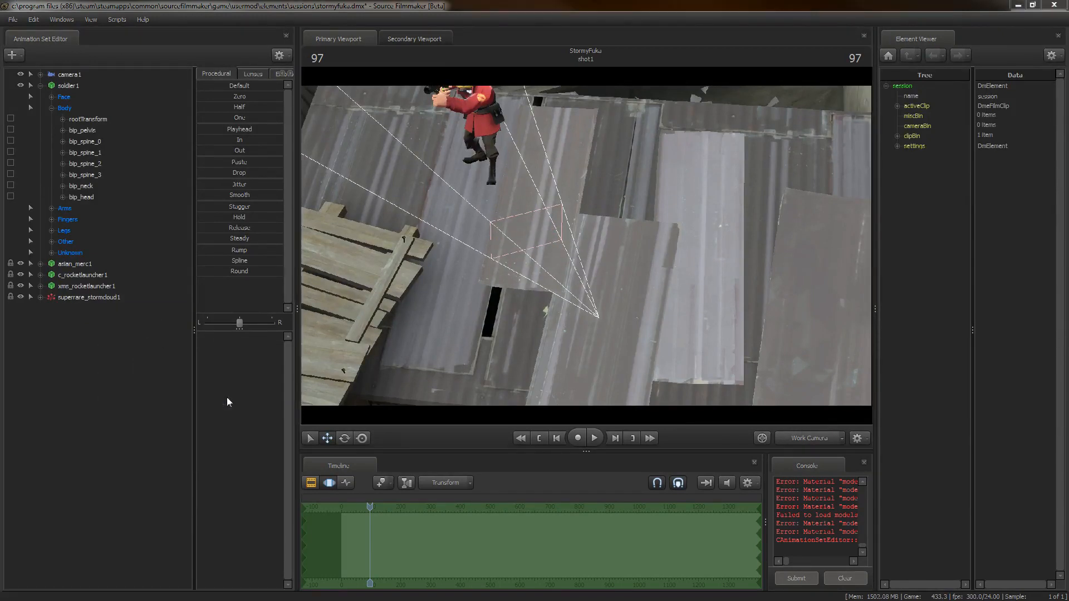
{"action": "left_click", "coordinate": [633, 263]}
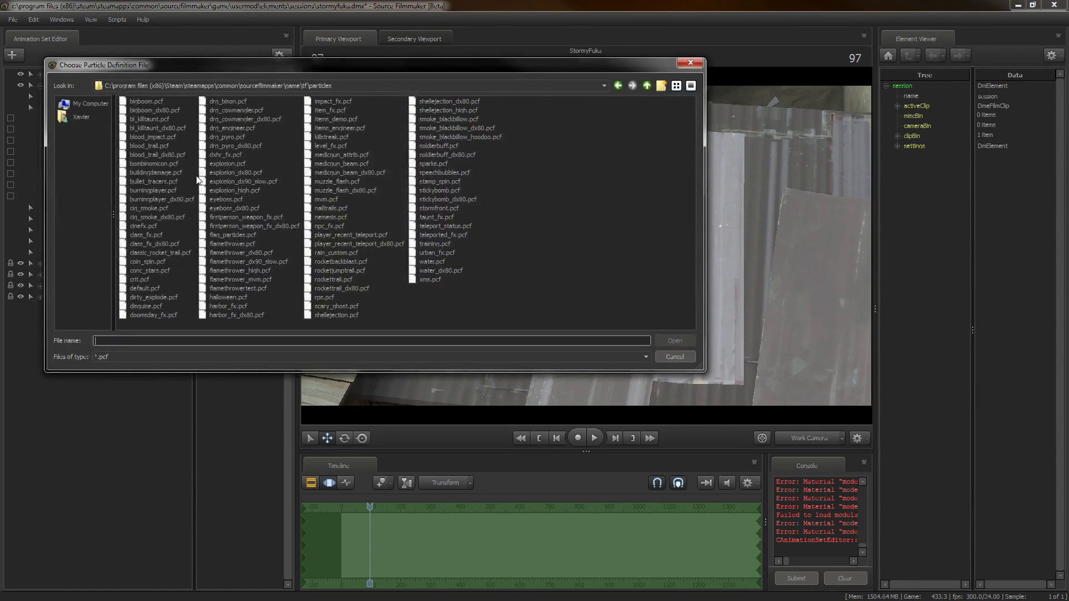
{"action": "double_click", "coordinate": [233, 166]}
{"action": "left_click", "coordinate": [548, 280]}
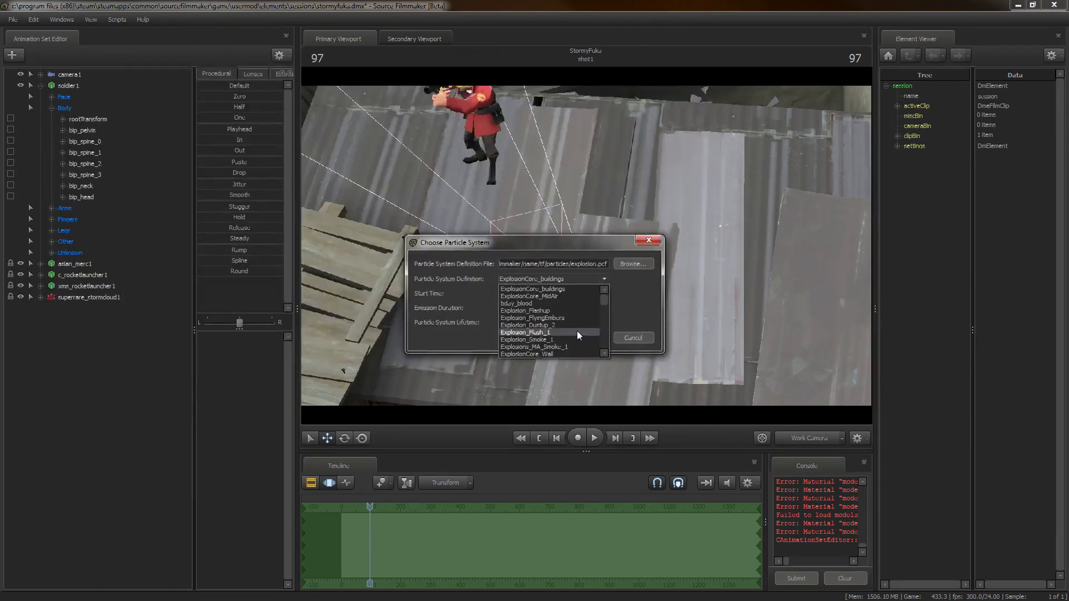
{"action": "left_click", "coordinate": [563, 296]}
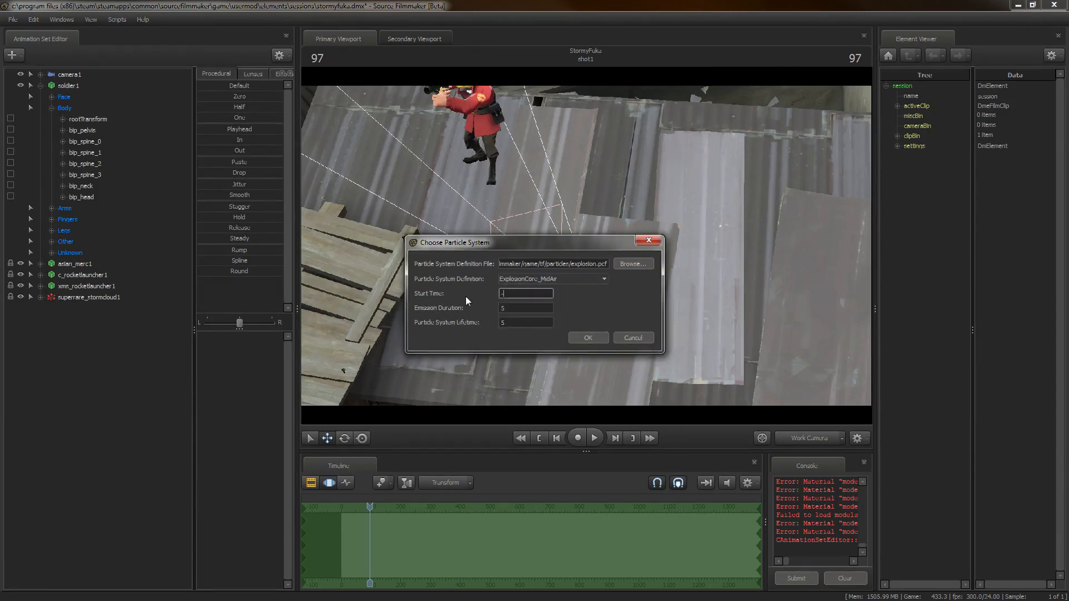
{"action": "key", "text": "Tab"}
{"action": "key", "text": "Tab"}
{"action": "key", "text": "Return"}
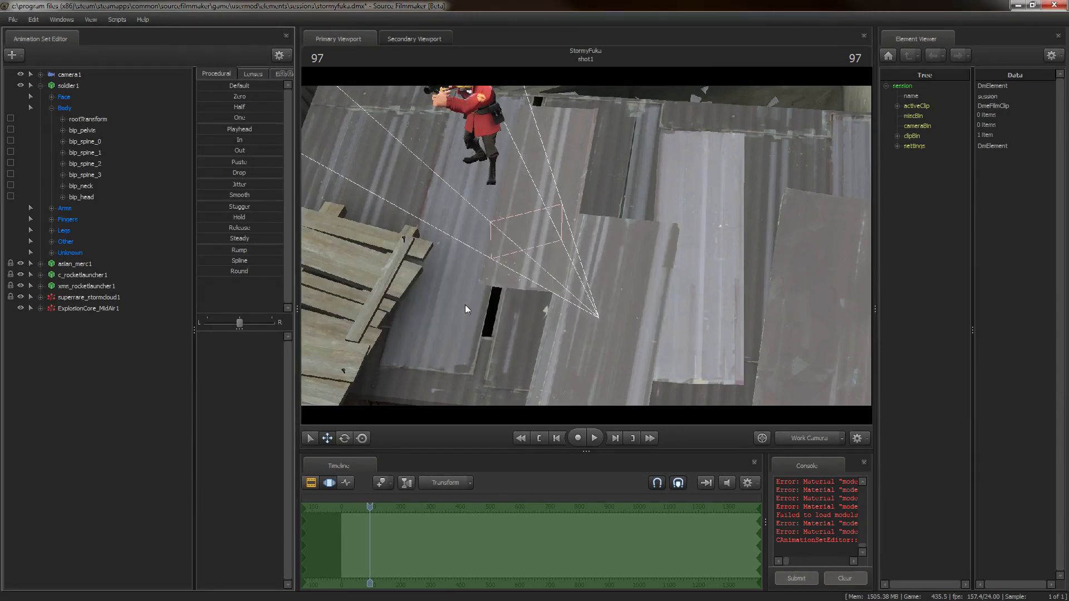
- Move the explosion particle system to the Soldier and scrub the shot through camera1 and the work camera, ending at frame 62
{"action": "left_click", "coordinate": [162, 311]}
{"action": "left_click_drag", "start_coordinate": [529, 236], "coordinate": [447, 102]}
{"action": "left_click", "coordinate": [810, 438]}
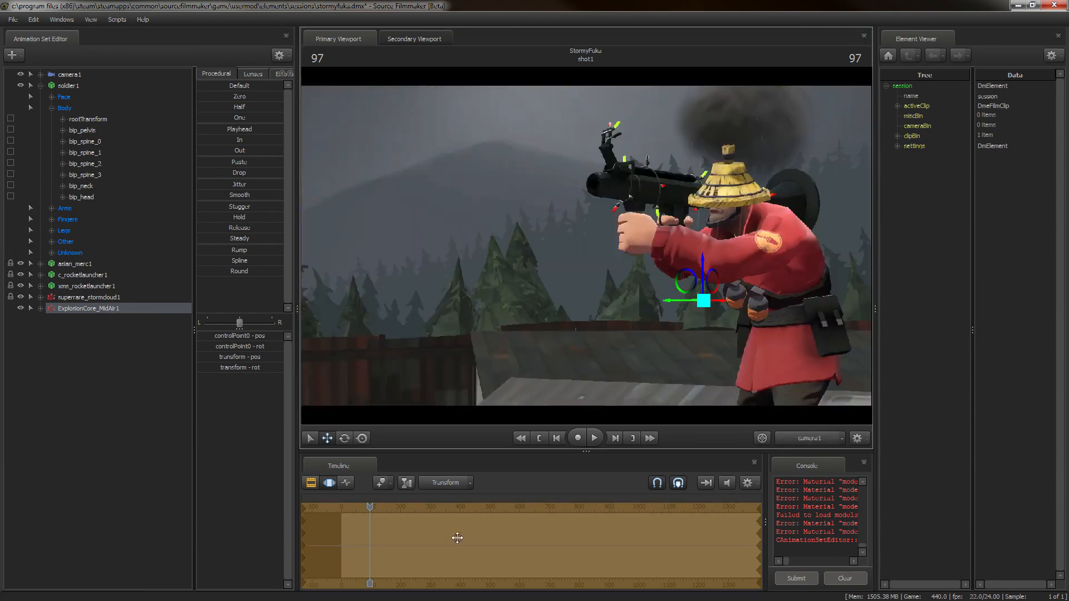
{"action": "left_click_drag", "start_coordinate": [374, 509], "coordinate": [387, 509]}
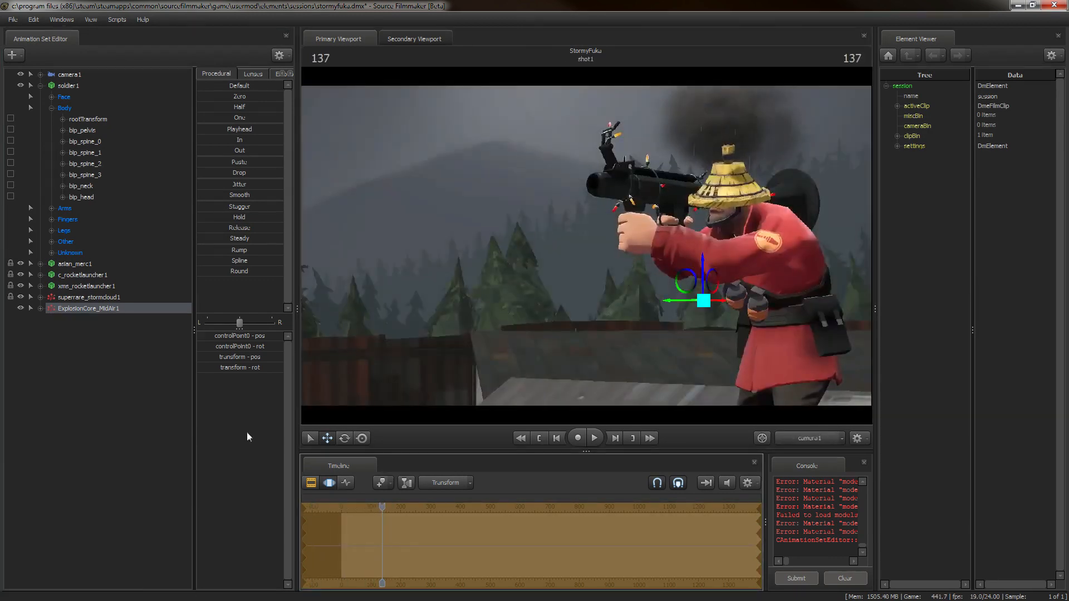
{"action": "left_click", "coordinate": [762, 438]}
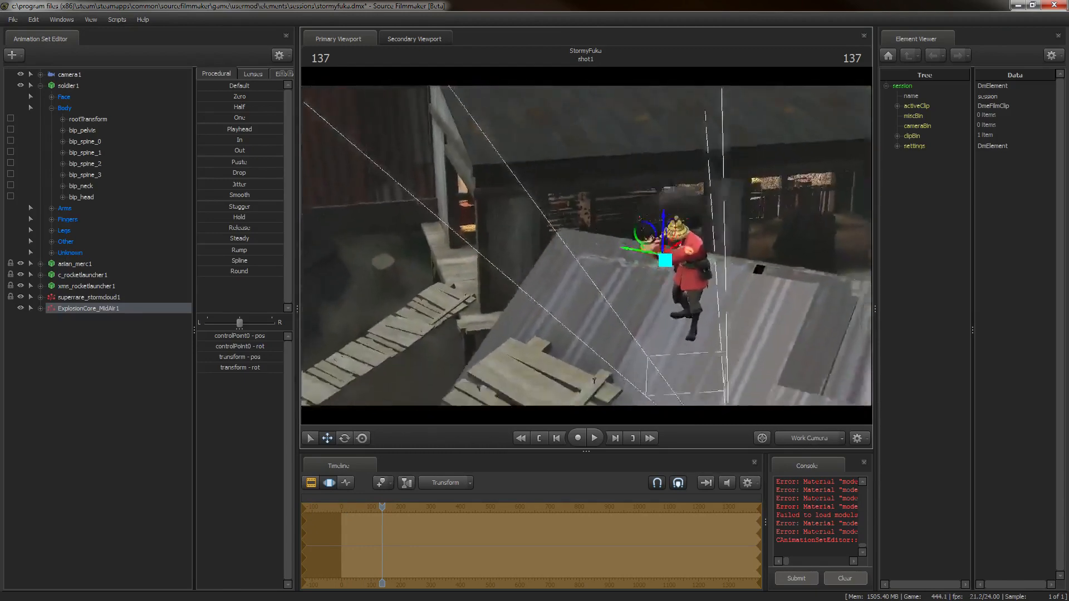
{"action": "mouse_move", "coordinate": [381, 508]}
{"action": "left_mouse_down"}
{"action": "mouse_move", "coordinate": [345, 509]}
{"action": "mouse_move", "coordinate": [361, 510]}
{"action": "left_mouse_up"}
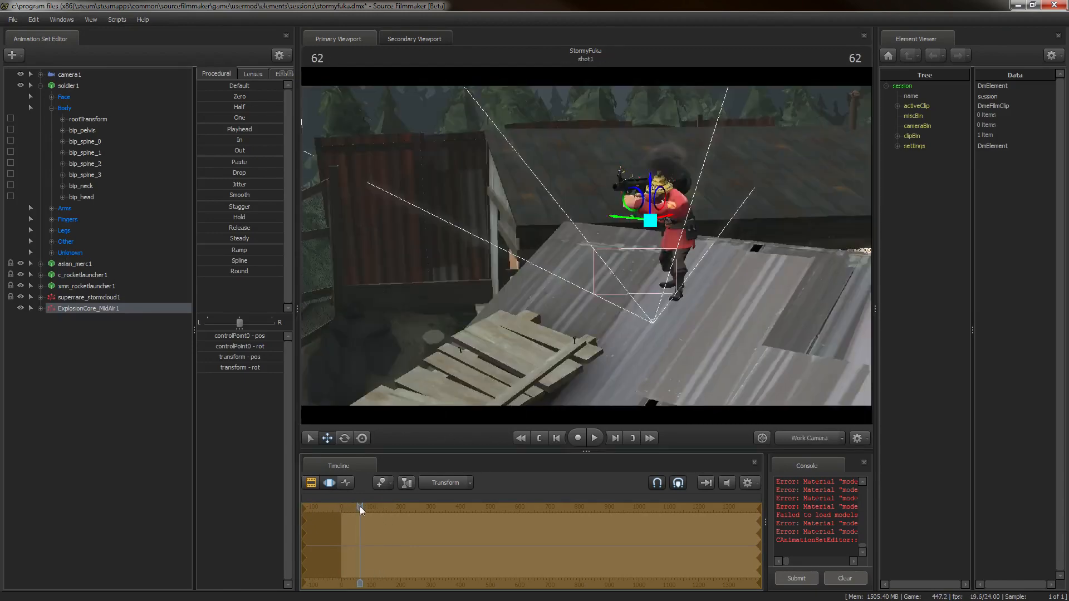
- Set the explosion particle system's time scale to 0.05 and scrub to frame 67 to check the slowed burst
{"action": "left_click", "coordinate": [106, 307]}
{"action": "right_click", "coordinate": [101, 312]}
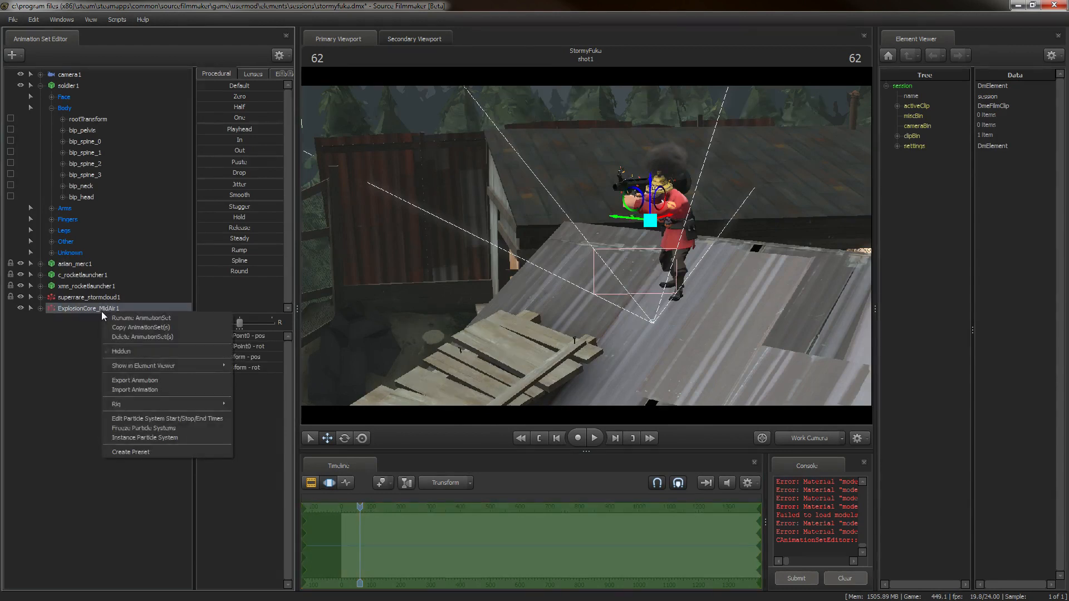
{"action": "left_click", "coordinate": [173, 419]}
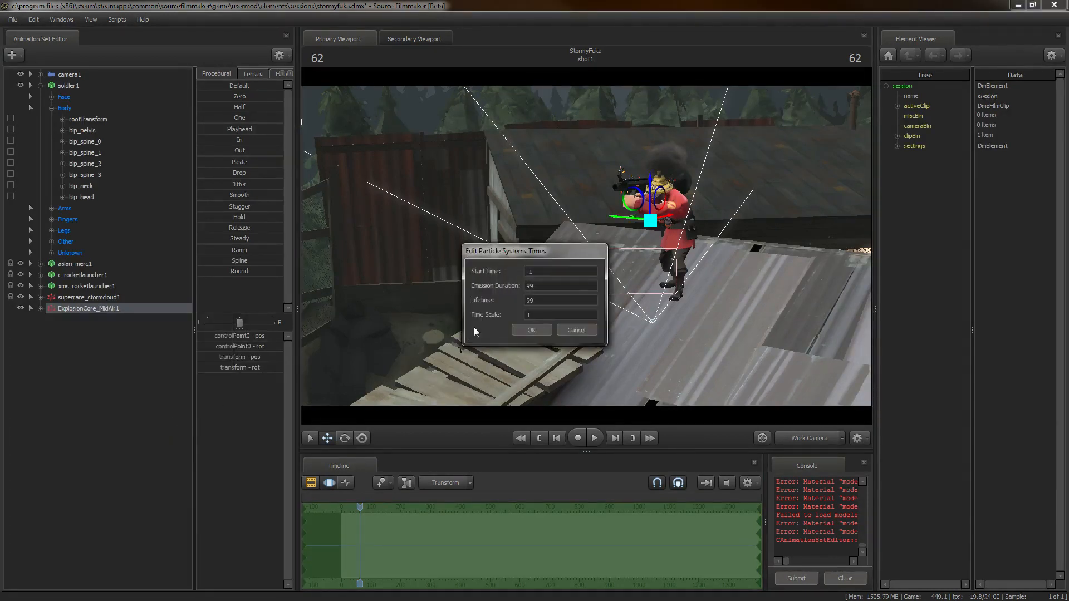
{"action": "type", "text": "0.05"}
{"action": "key", "text": "Return"}
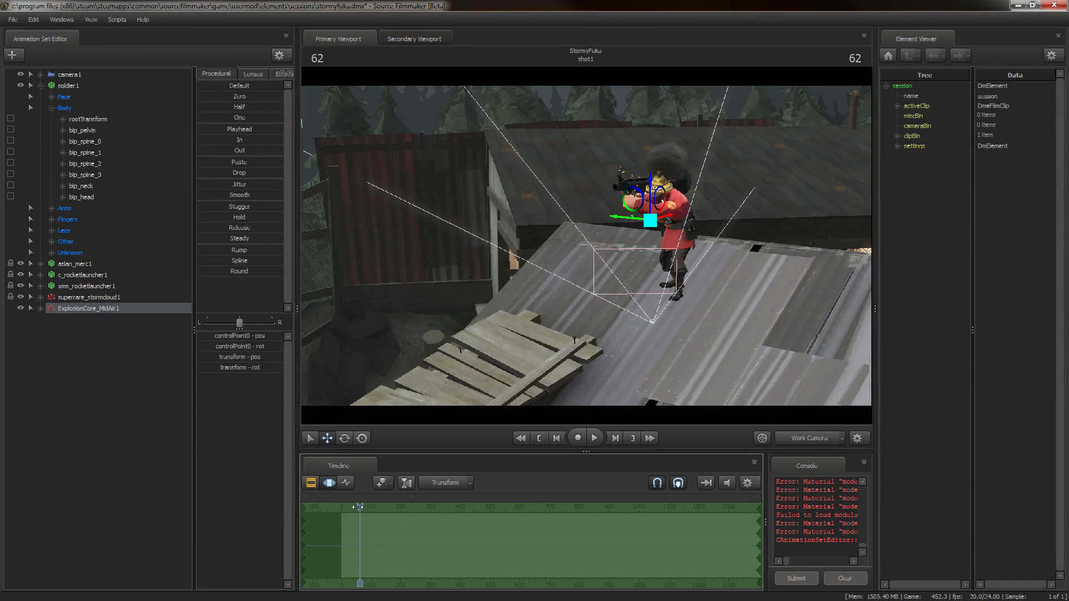
{"action": "left_click_drag", "start_coordinate": [359, 508], "coordinate": [361, 508]}
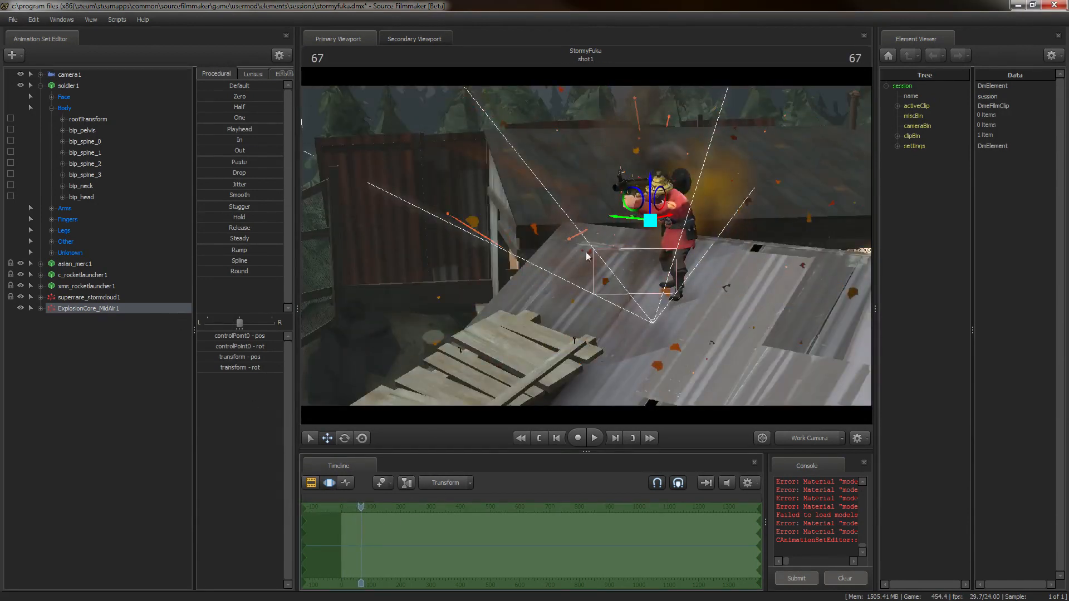
- Move the explosion control behind the Soldier in the work camera view and scrub back to frame 28
{"action": "left_click_drag", "start_coordinate": [650, 221], "coordinate": [770, 198]}
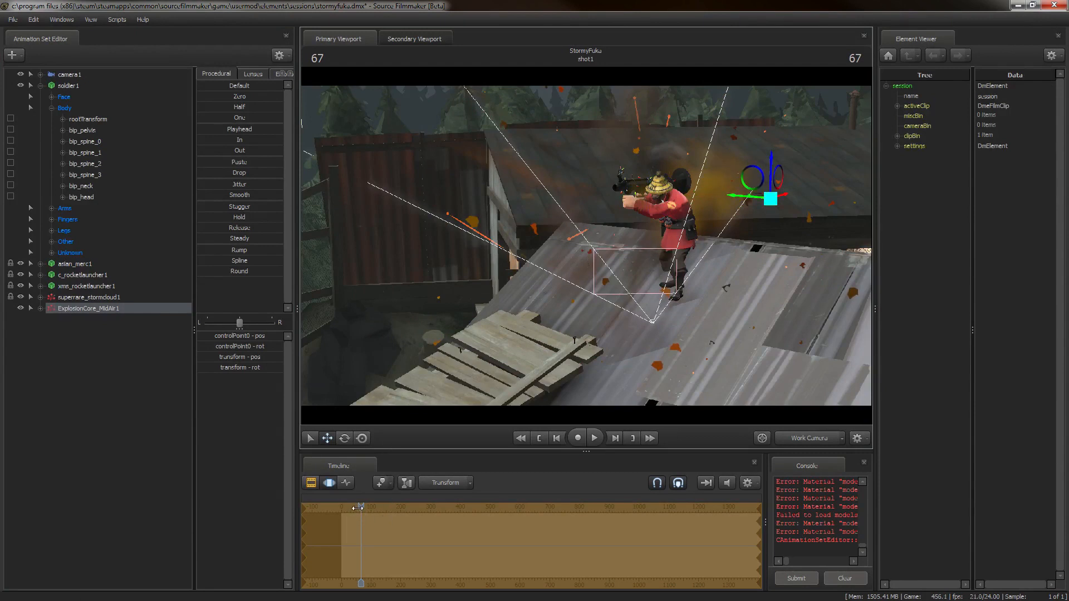
{"action": "left_click_drag", "start_coordinate": [358, 507], "coordinate": [352, 508]}
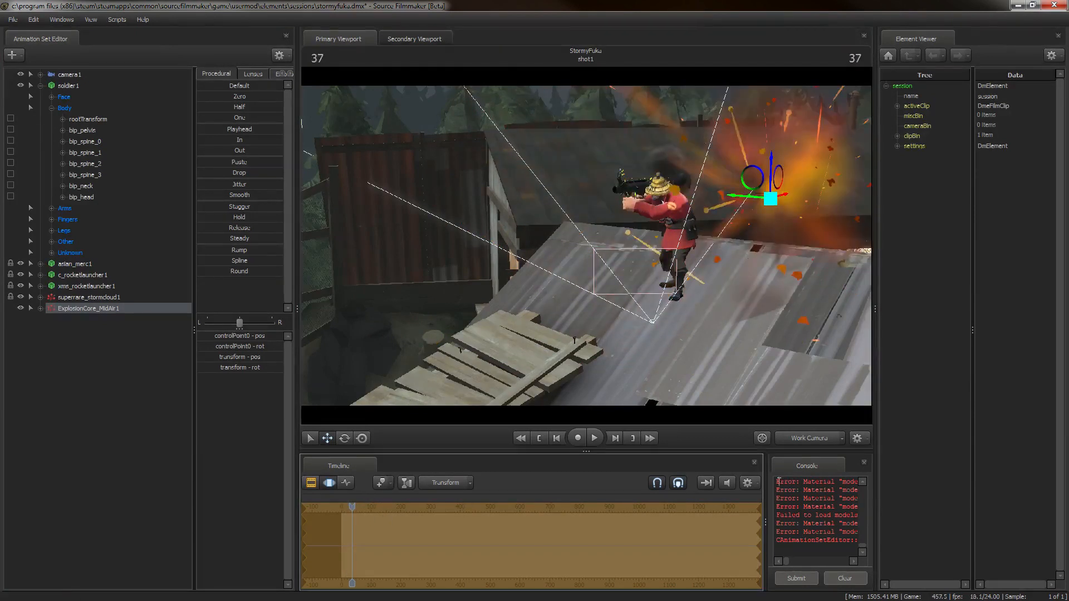
{"action": "left_click", "coordinate": [801, 443]}
{"action": "left_click_drag", "start_coordinate": [352, 507], "coordinate": [349, 507]}
{"action": "left_click", "coordinate": [796, 444]}
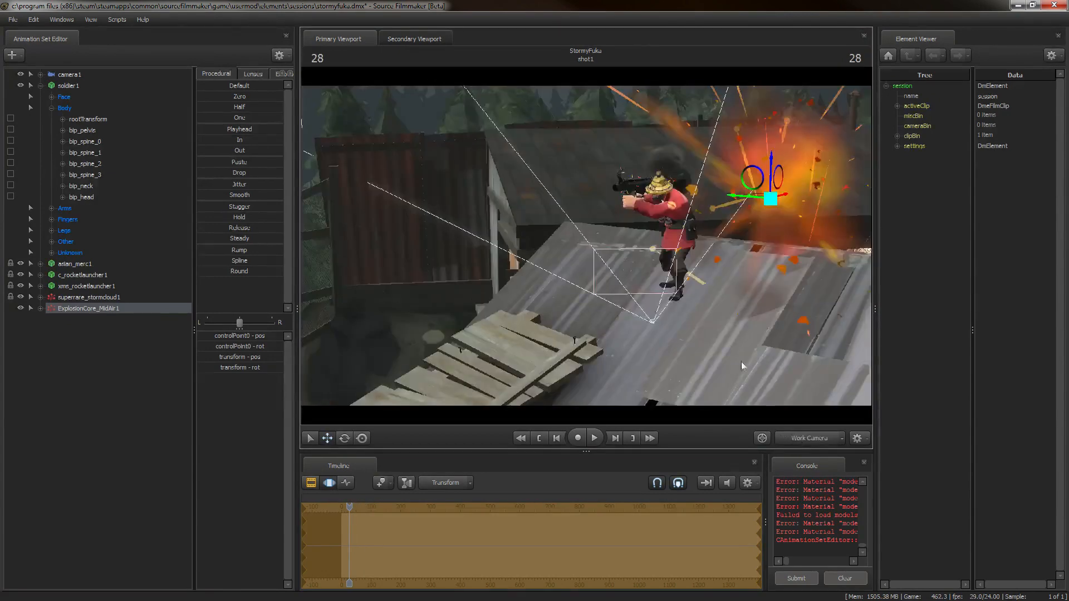
- Shift the explosion control above and in front of the Soldier and check it through camera1 at frame 34
{"action": "left_click_drag", "start_coordinate": [763, 200], "coordinate": [661, 168]}
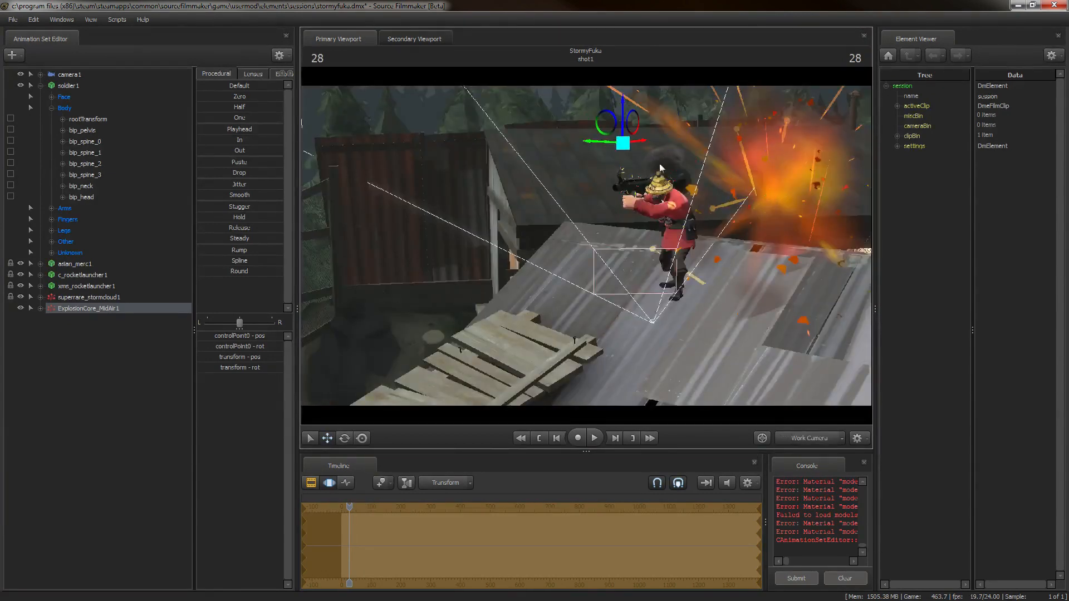
{"action": "left_click", "coordinate": [809, 442]}
{"action": "left_click_drag", "start_coordinate": [349, 507], "coordinate": [357, 506]}
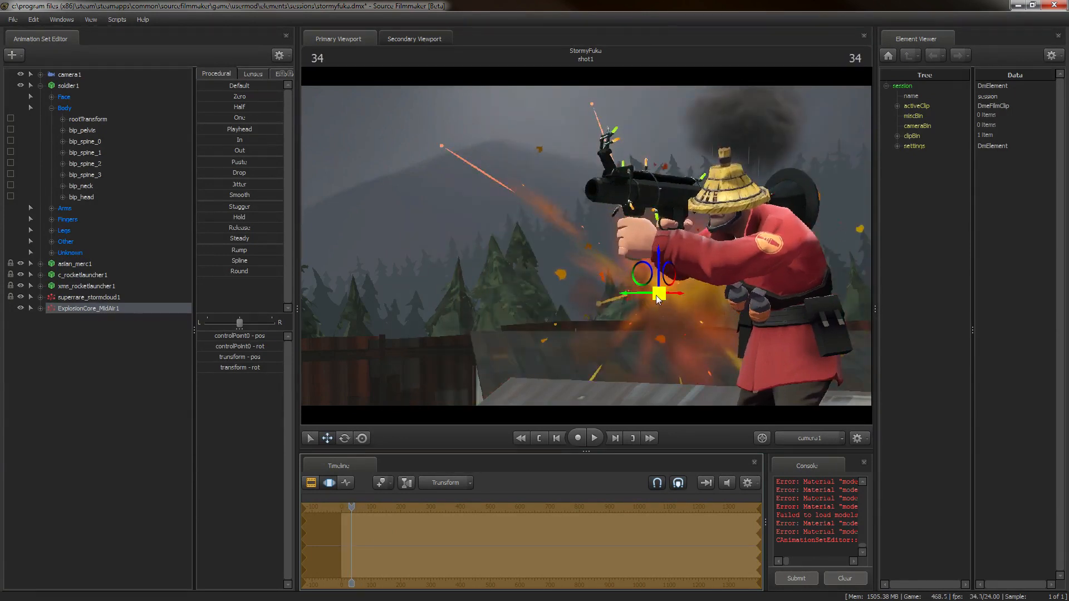
- Place the explosion control behind the Soldier's shoulder, at the launcher's rear in the camera1 view, and scrub to frame 2
{"action": "left_click_drag", "start_coordinate": [655, 295], "coordinate": [860, 129]}
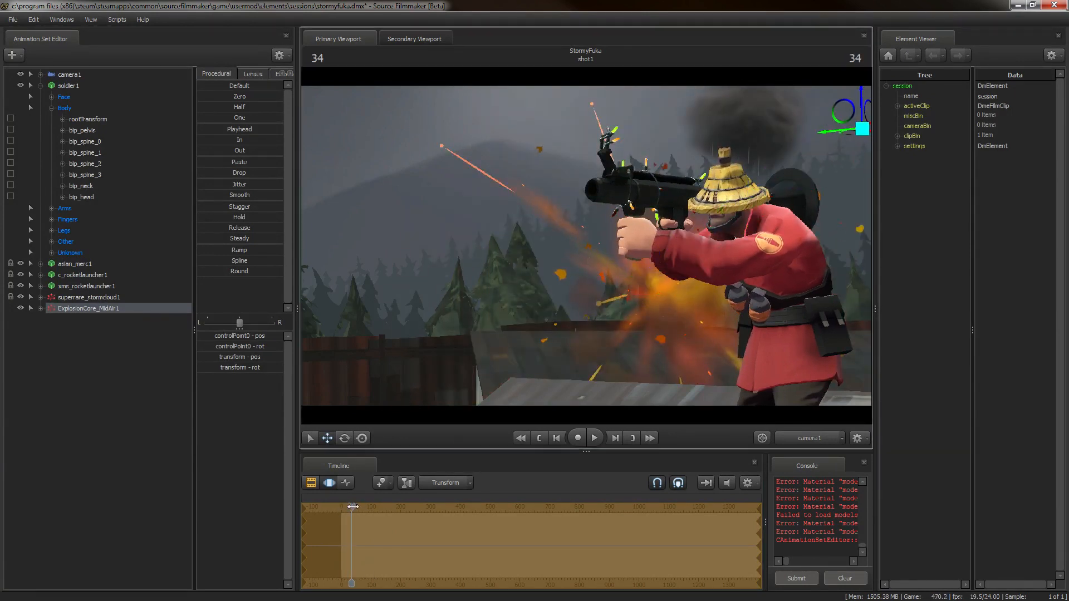
{"action": "left_click_drag", "start_coordinate": [352, 507], "coordinate": [420, 507]}
{"action": "left_click_drag", "start_coordinate": [862, 129], "coordinate": [819, 188]}
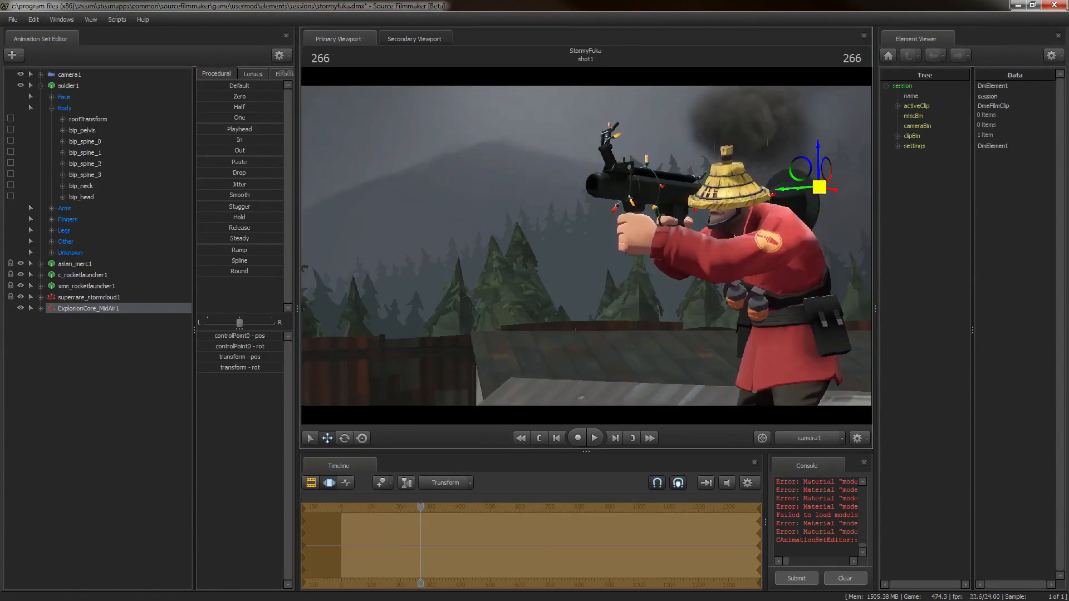
{"action": "left_click_drag", "start_coordinate": [420, 507], "coordinate": [342, 513]}
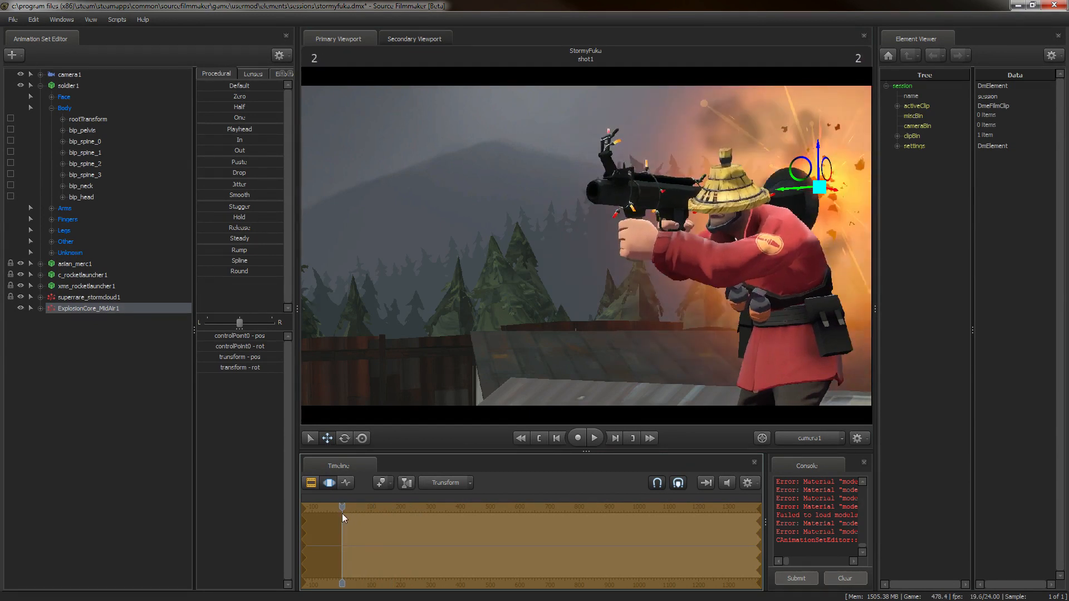
- Delete the mid-air explosion particle system from the scene and advance the playhead to frame 15
{"action": "right_click", "coordinate": [80, 309]}
{"action": "left_click", "coordinate": [135, 338]}
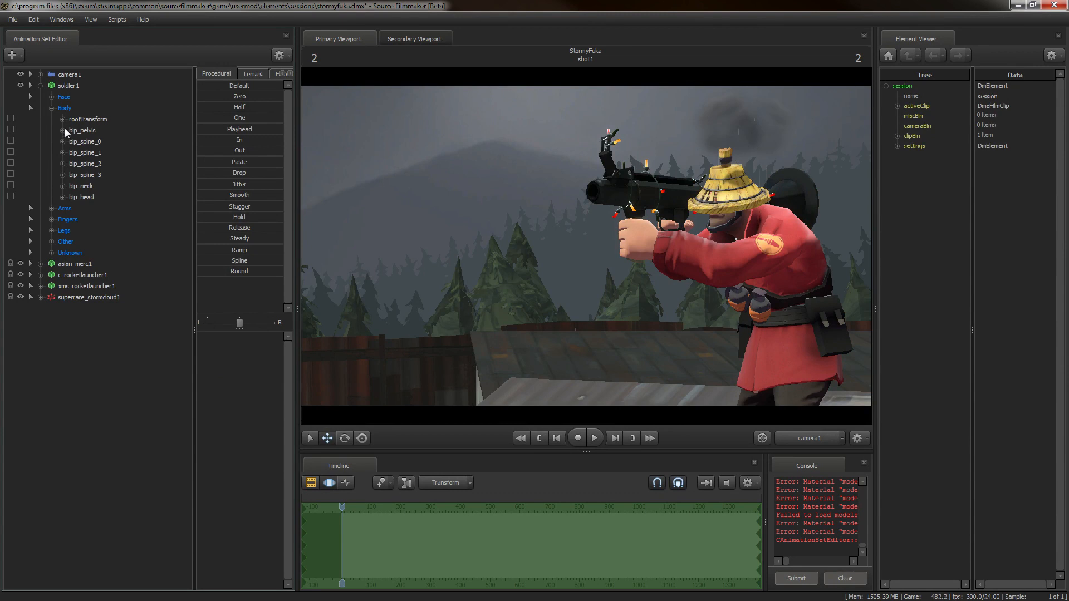
{"action": "mouse_move", "coordinate": [342, 507]}
{"action": "left_mouse_down"}
{"action": "mouse_move", "coordinate": [389, 507]}
{"action": "mouse_move", "coordinate": [344, 508]}
{"action": "left_mouse_up"}
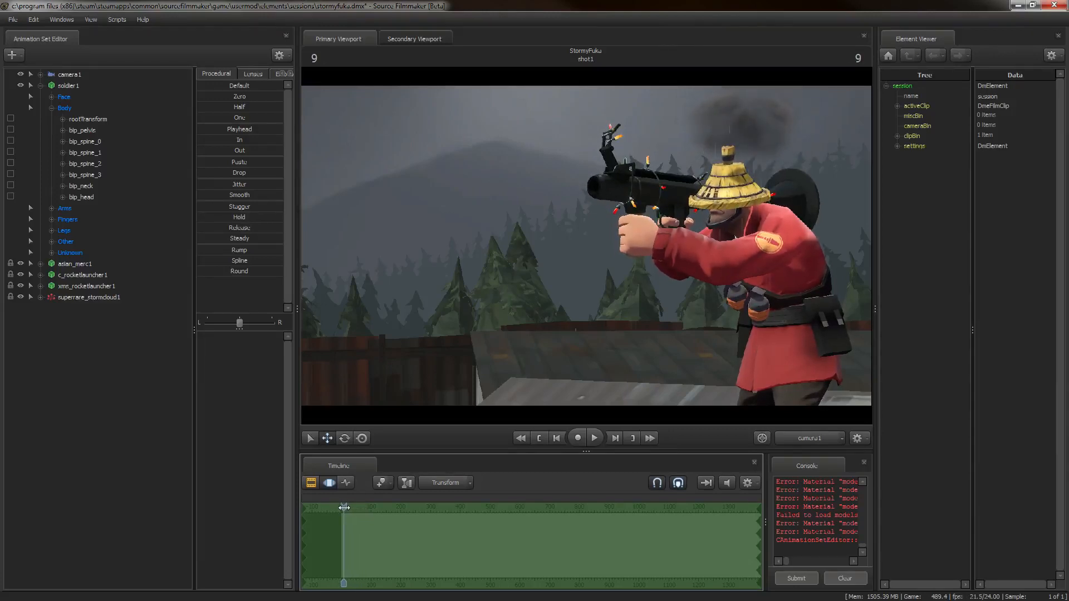
{"action": "left_click", "coordinate": [593, 441]}
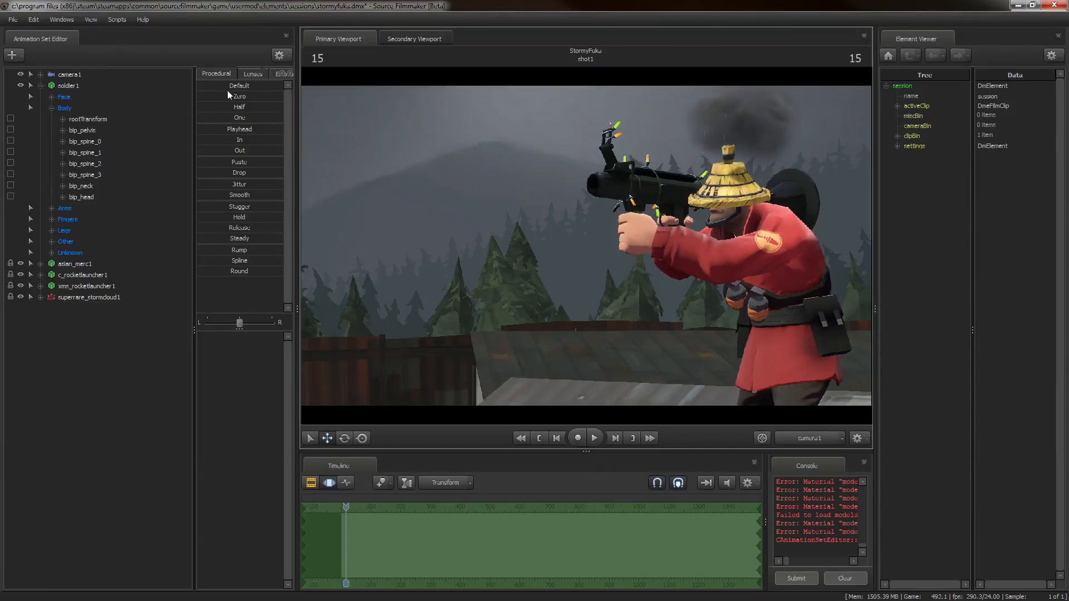
{"action": "left_click", "coordinate": [319, 60]}
{"action": "left_click", "coordinate": [319, 60]}
{"action": "left_click", "coordinate": [319, 60]}
{"action": "left_click", "coordinate": [317, 60]}
- Select camera1, adjust its field of view, and move the camera to reframe the Soldier against the treeline
{"action": "left_click", "coordinate": [69, 76]}
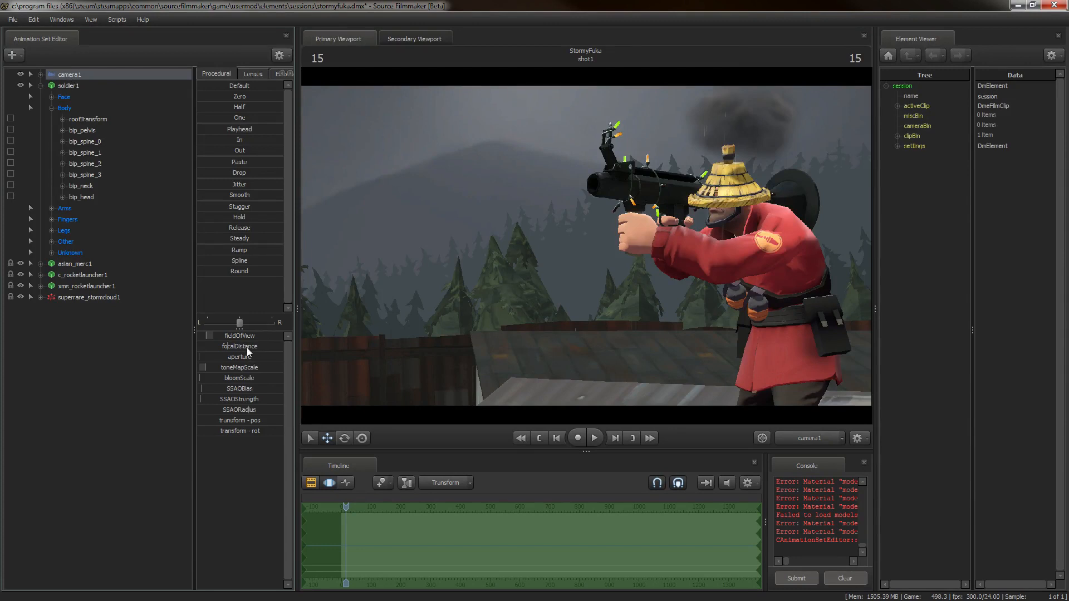
{"action": "left_click_drag", "start_coordinate": [245, 337], "coordinate": [243, 342]}
{"action": "key", "text": "s"}
{"action": "left_click_drag", "start_coordinate": [585, 246], "coordinate": [472, 153]}
{"action": "key", "text": "s"}
{"action": "key", "text": "a"}
{"action": "key", "text": "a"}
{"action": "key", "text": "a"}
{"action": "key", "text": "d"}
{"action": "key", "text": "d"}
{"action": "key", "text": "x"}
{"action": "key", "text": "d"}
{"action": "key", "text": "x"}
{"action": "key", "text": "d"}
{"action": "key", "text": "x"}
- Narrow camera1's field of view and back the camera away for a tight shot of the Soldier's upper body and launcher
{"action": "scroll", "coordinate": [465, 124], "scroll_direction": "up", "scroll_amount": 3}
{"action": "scroll", "coordinate": [468, 125], "scroll_direction": "down", "scroll_amount": 5}
{"action": "key", "text": "z"}
{"action": "scroll", "coordinate": [469, 146], "scroll_direction": "up", "scroll_amount": 2}
{"action": "scroll", "coordinate": [465, 147], "scroll_direction": "up", "scroll_amount": 3}
{"action": "key", "text": "s"}
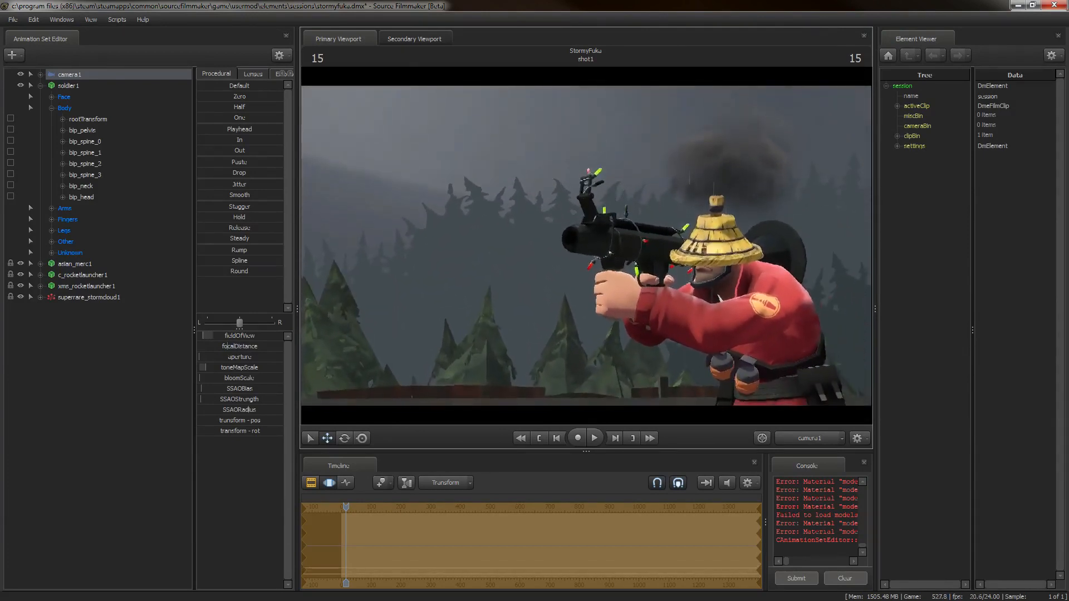
{"action": "scroll", "coordinate": [472, 150], "scroll_direction": "up", "scroll_amount": 3}
{"action": "key", "text": "s"}
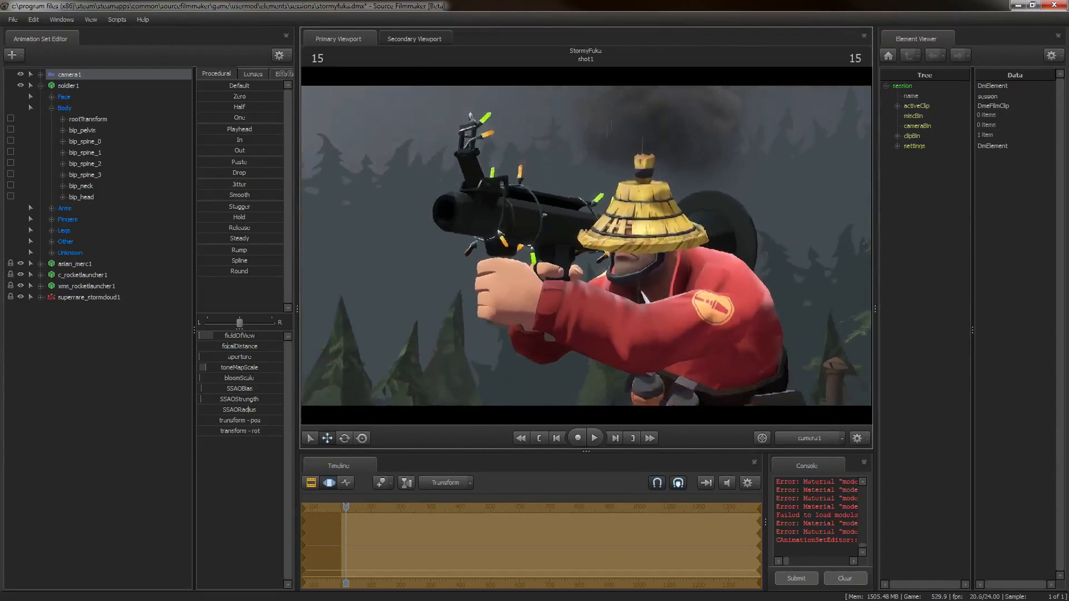
- Widen camera1's field of view and pull back so the Soldier's belt, the stormcloud and the rooftop behind are in frame
{"action": "scroll", "coordinate": [477, 153], "scroll_direction": "down", "scroll_amount": 5}
{"action": "key", "text": "w"}
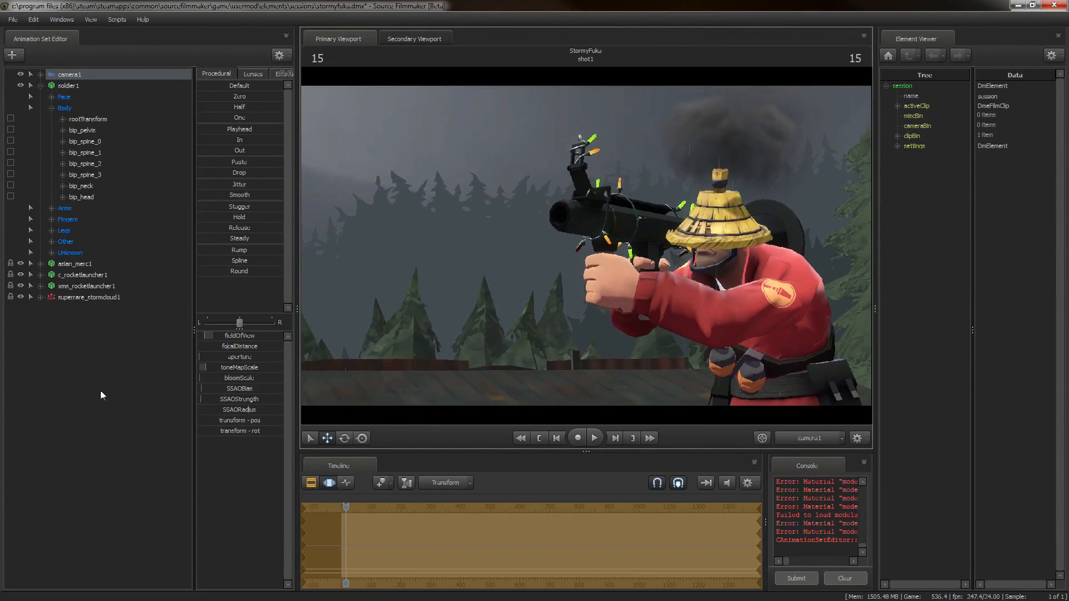
{"action": "left_click_drag", "start_coordinate": [473, 245], "coordinate": [466, 244]}
{"action": "key", "text": "s"}
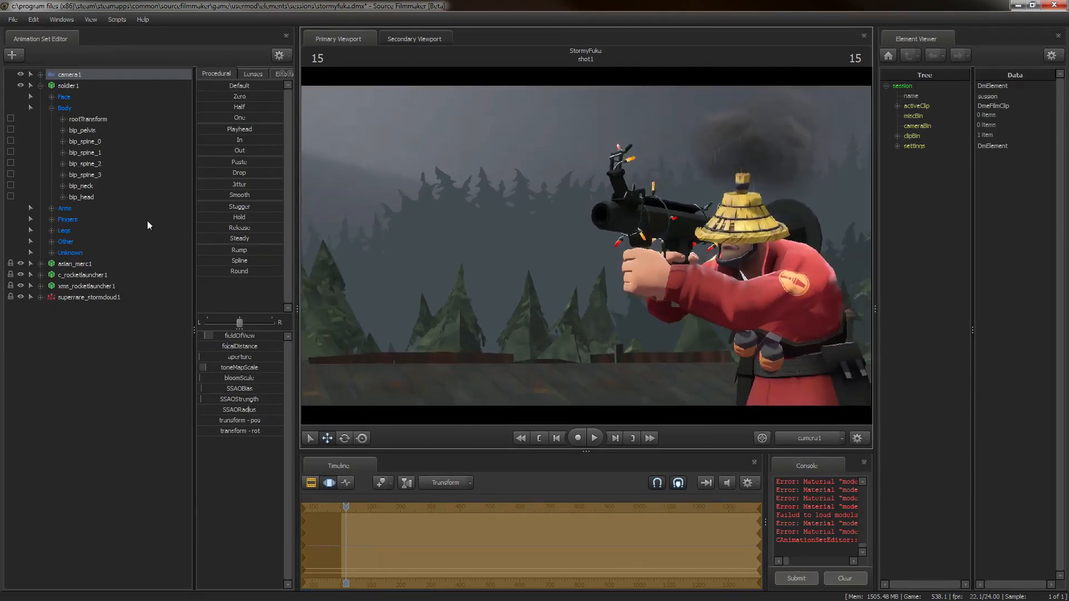
- Raise camera1's focal distance to near the far end of its range, refine the framing, and increase the aperture slightly
{"action": "mouse_move", "coordinate": [235, 345]}
{"action": "left_mouse_down"}
{"action": "mouse_move", "coordinate": [259, 346]}
{"action": "mouse_move", "coordinate": [247, 346]}
{"action": "left_mouse_up"}
{"action": "left_click_drag", "start_coordinate": [390, 278], "coordinate": [391, 282]}
{"action": "key", "text": "w"}
{"action": "scroll", "coordinate": [390, 282], "scroll_direction": "down", "scroll_amount": 3}
{"action": "left_click_drag", "start_coordinate": [272, 346], "coordinate": [283, 345]}
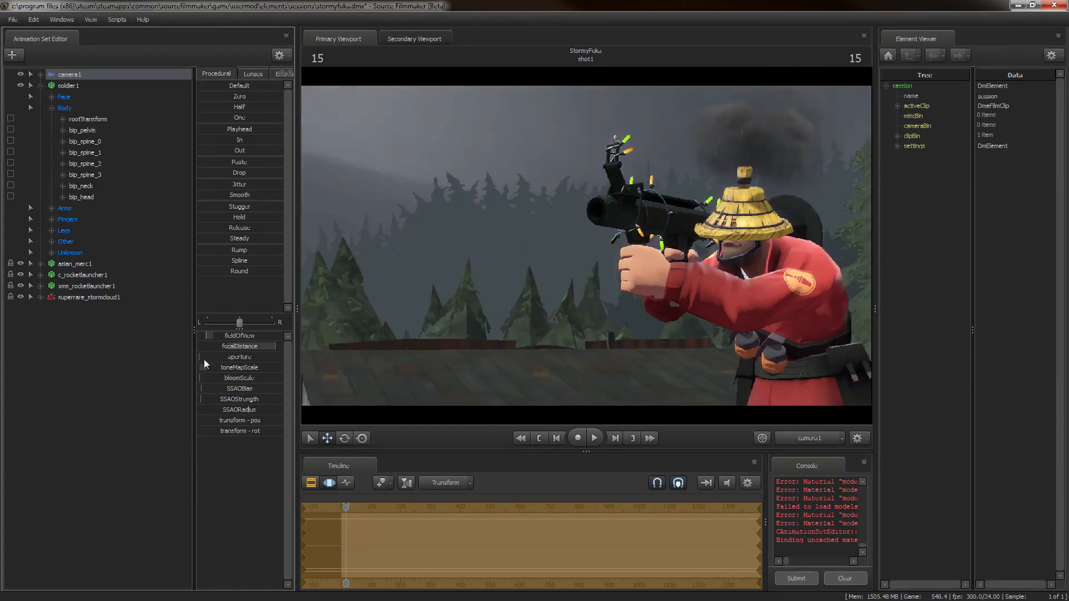
{"action": "left_click_drag", "start_coordinate": [204, 358], "coordinate": [218, 358]}
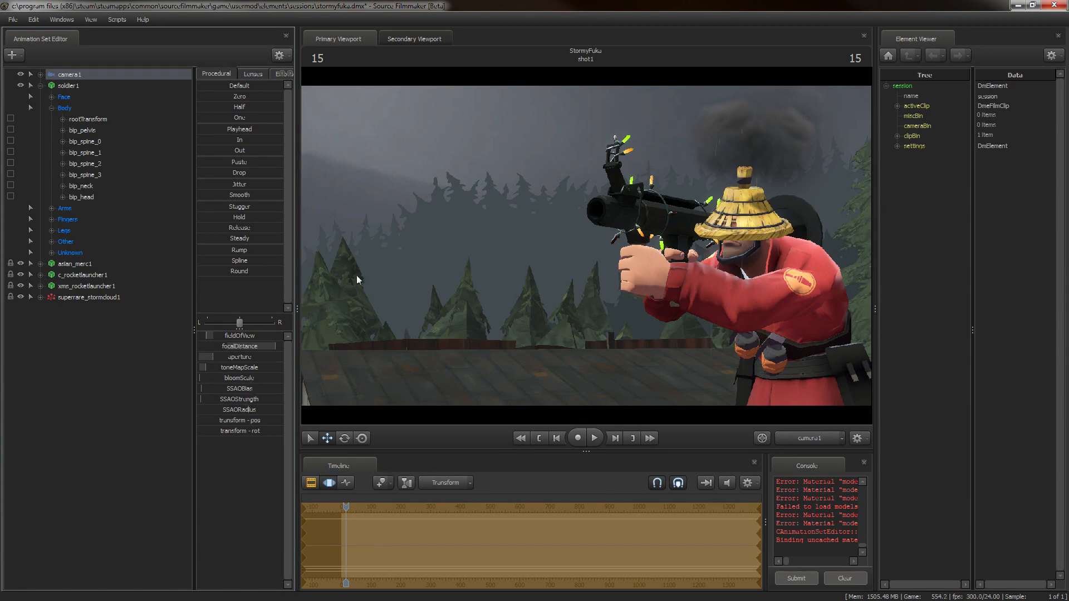
{"action": "right_click", "coordinate": [624, 157]}
{"action": "left_click", "coordinate": [648, 162]}
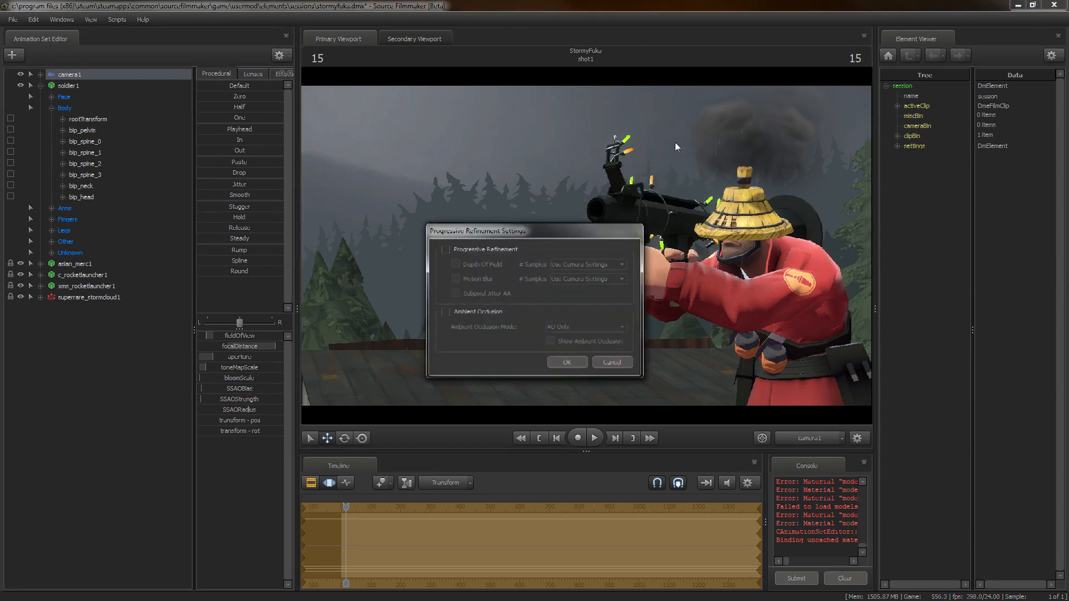
{"action": "left_click", "coordinate": [611, 362]}
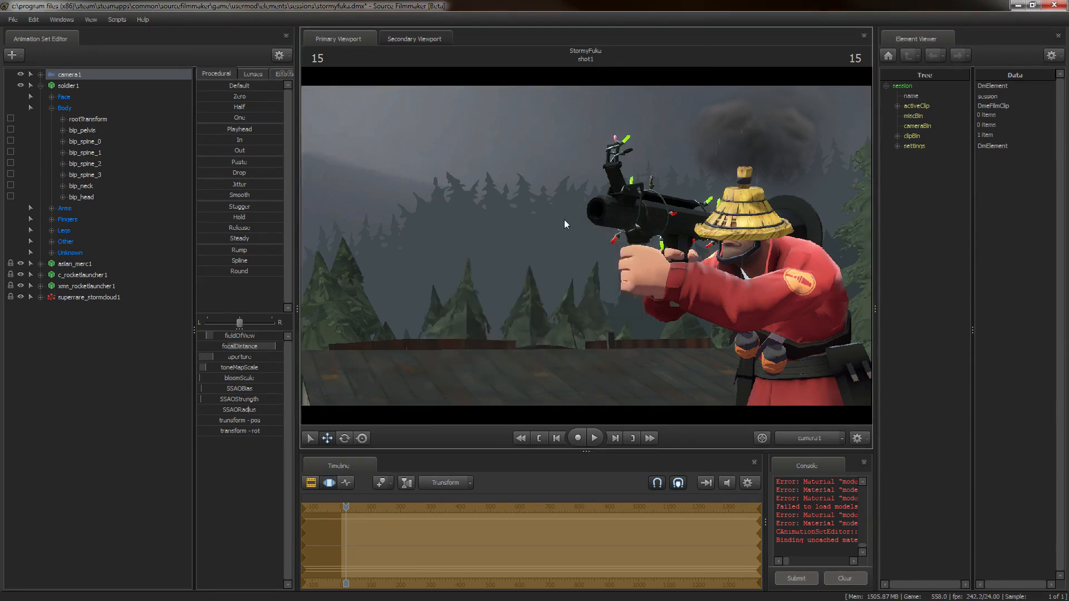
- Enable progressive refinement with depth of field overridden to 1024 samples, subpixel jitter AA, and ambient occlusion in AO Only mode
{"action": "right_click", "coordinate": [564, 217]}
{"action": "left_click", "coordinate": [571, 224]}
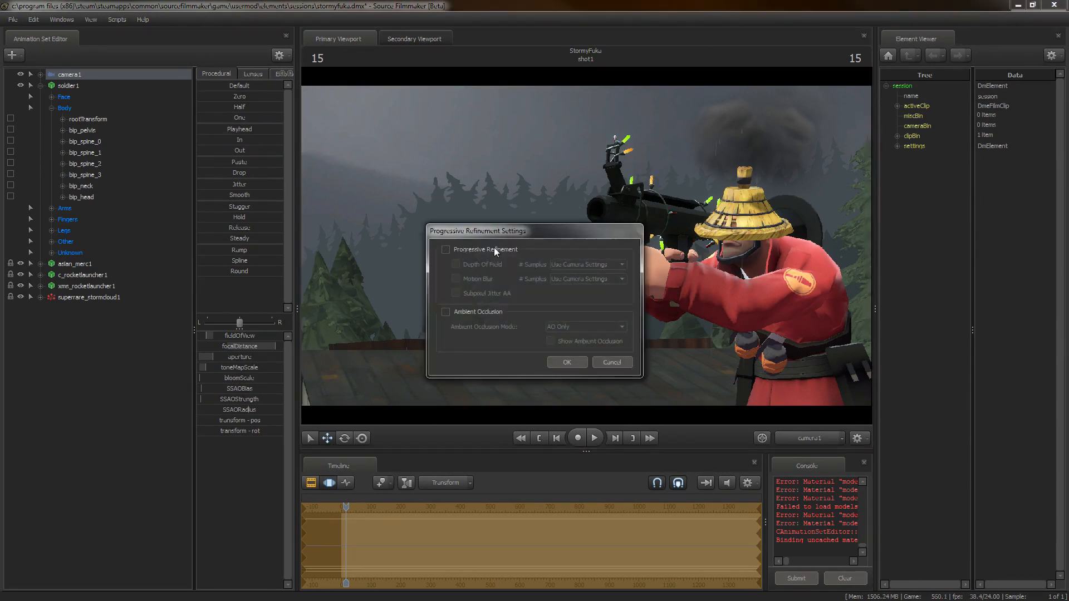
{"action": "left_click", "coordinate": [486, 265]}
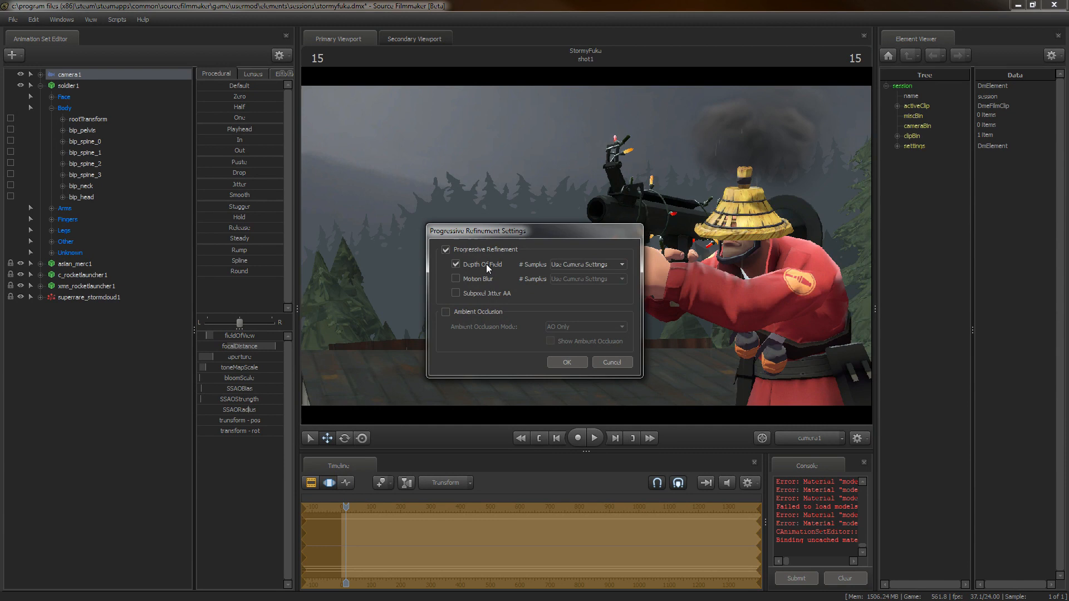
{"action": "left_click", "coordinate": [573, 265]}
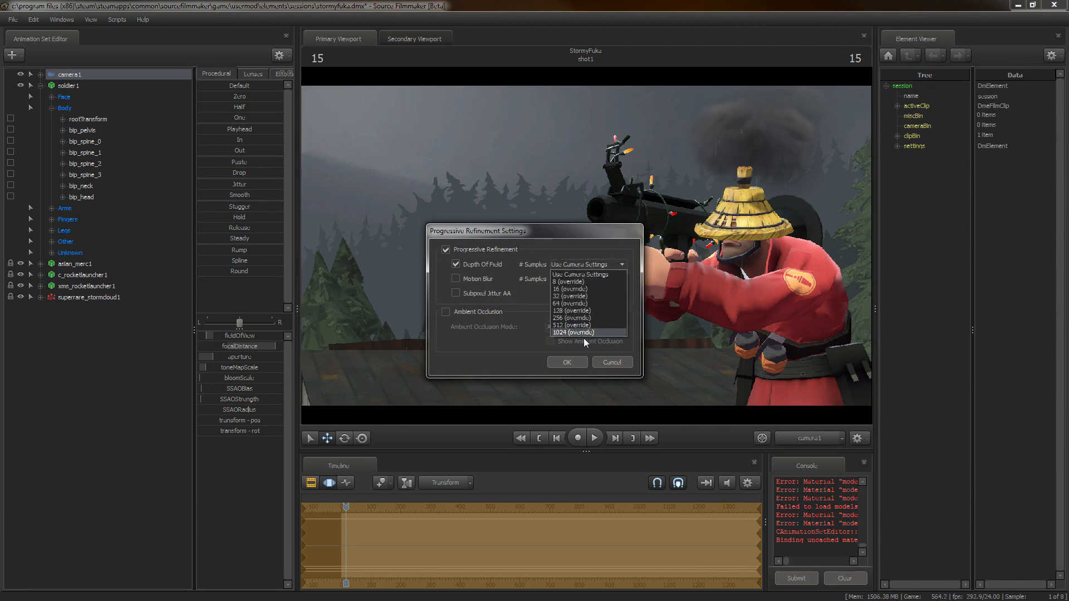
{"action": "left_click", "coordinate": [589, 333]}
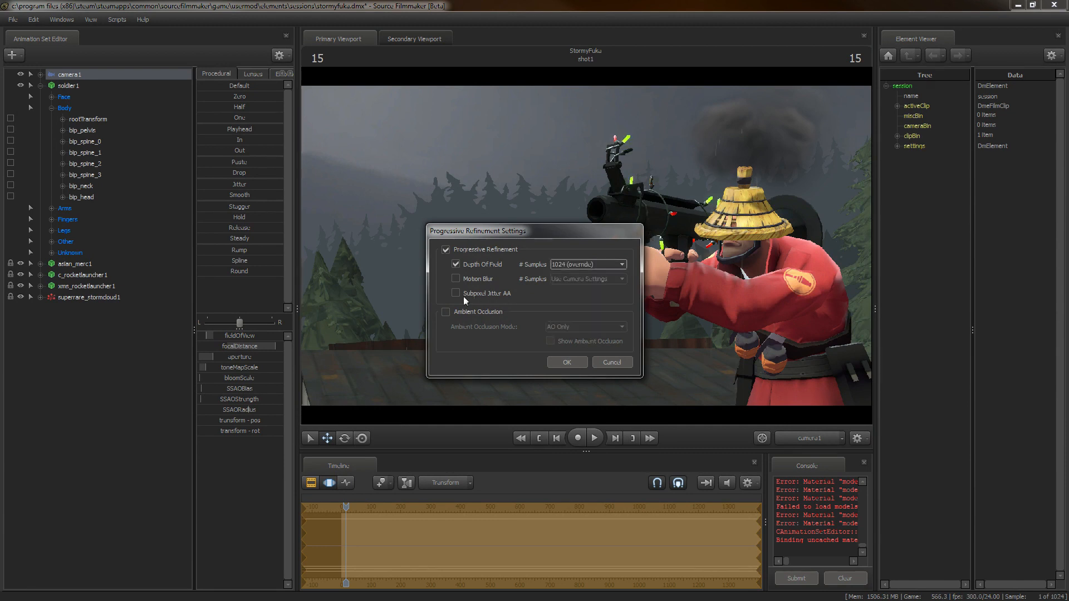
{"action": "left_click", "coordinate": [480, 314]}
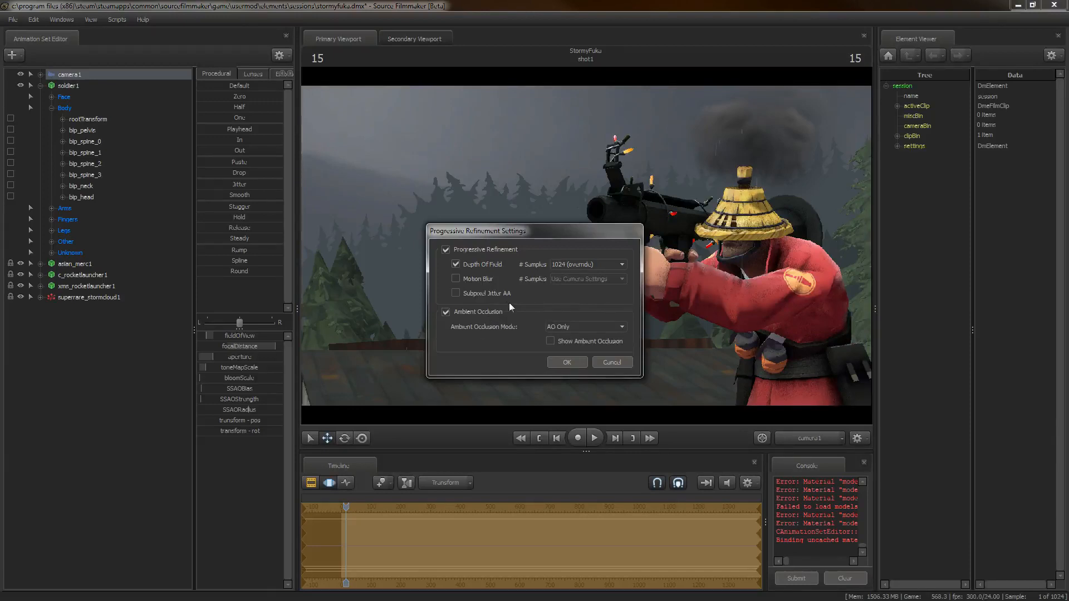
{"action": "left_click", "coordinate": [498, 299]}
{"action": "left_click", "coordinate": [557, 361]}
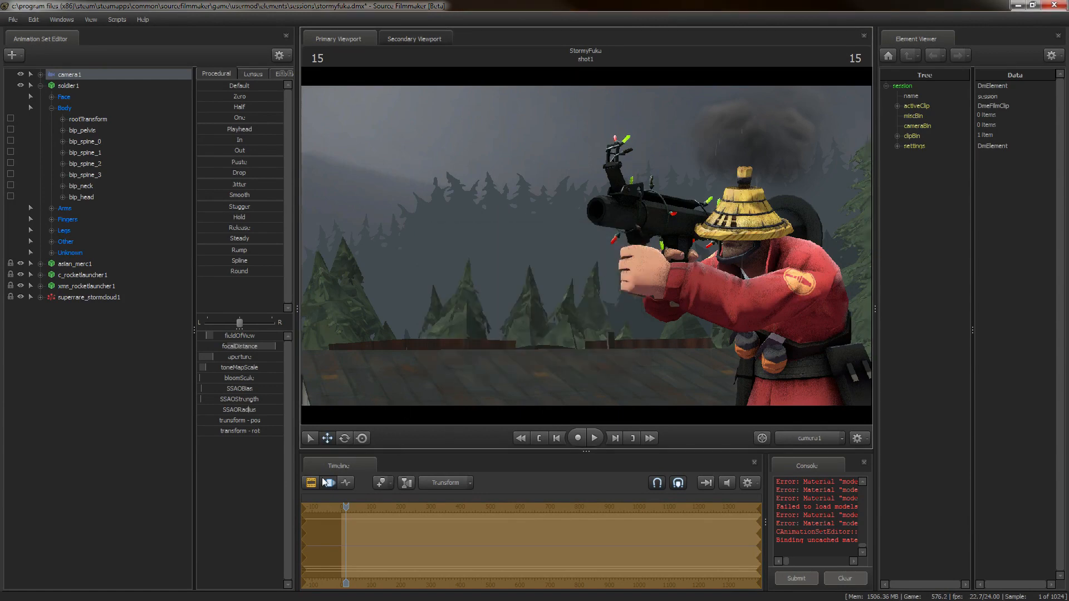
- Look around the rooftop scene through the work camera and return to the camera1 view
{"action": "left_click", "coordinate": [817, 436]}
{"action": "left_click", "coordinate": [807, 427]}
{"action": "key", "text": "w"}
{"action": "left_click_drag", "start_coordinate": [690, 341], "coordinate": [690, 340]}
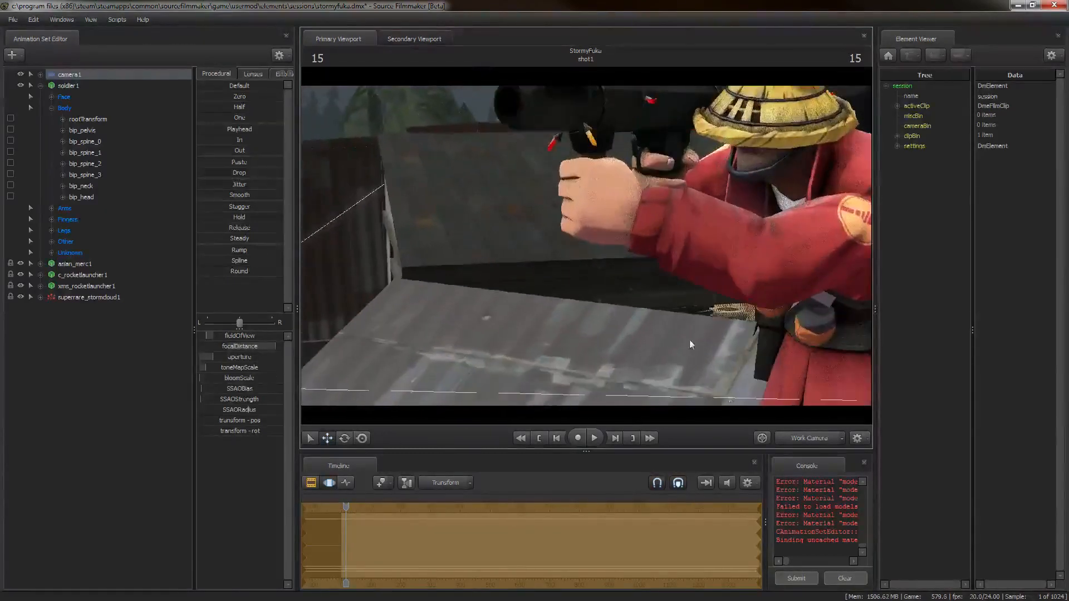
{"action": "left_click", "coordinate": [790, 436]}
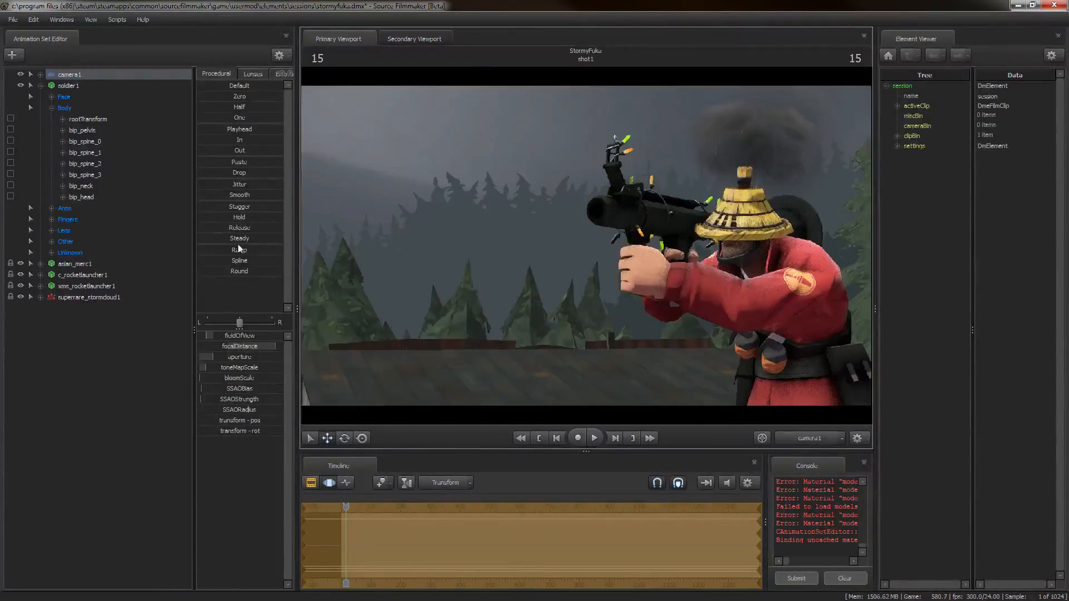
- Preview the progressively refined shot in the Clip Editor and return to the Motion Editor
{"action": "left_click", "coordinate": [311, 482]}
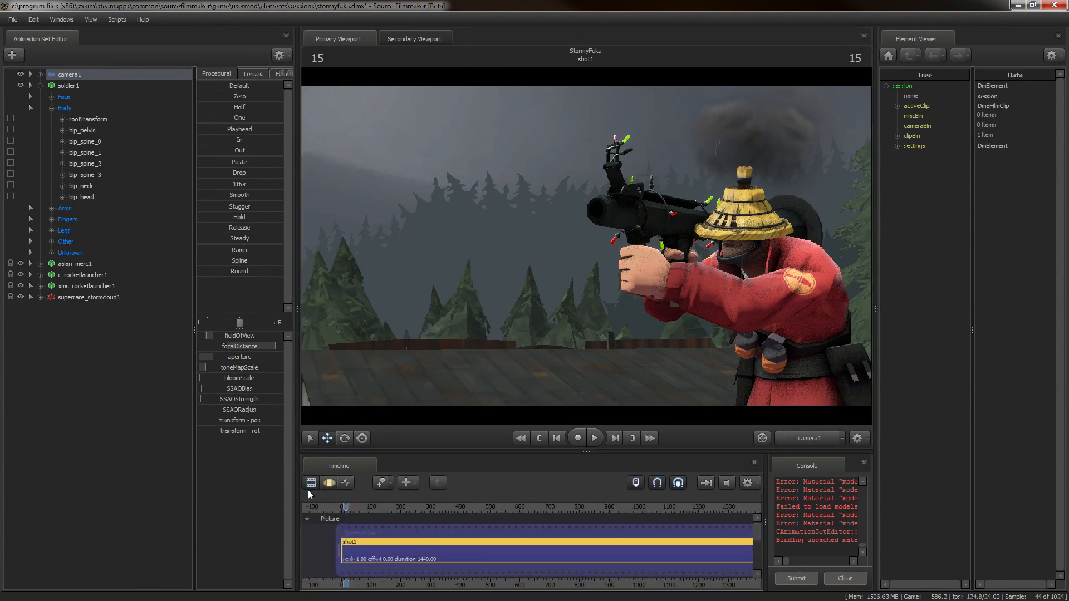
{"action": "right_click", "coordinate": [489, 282]}
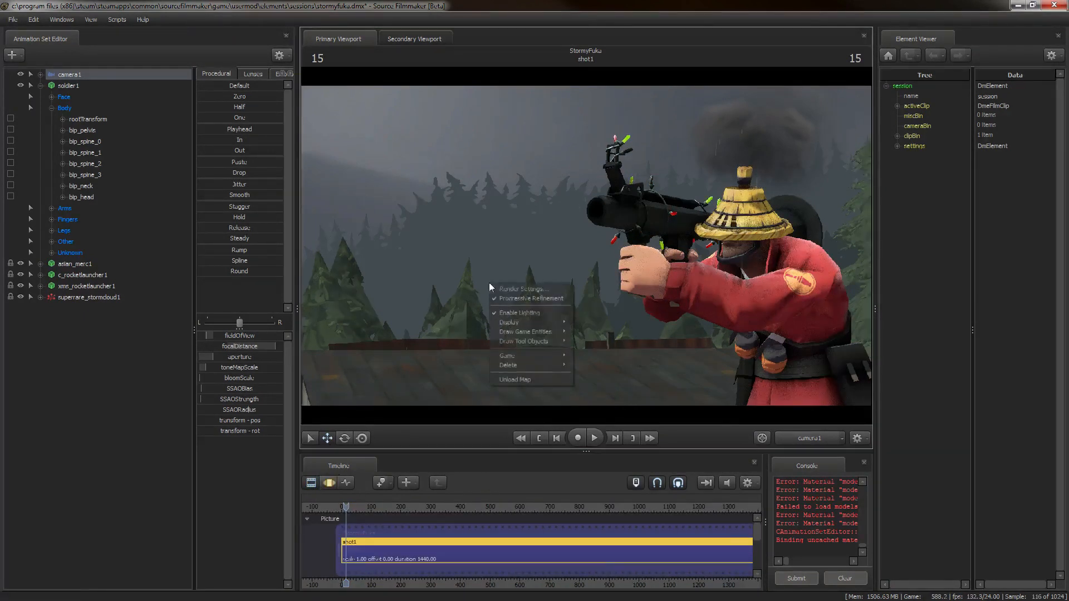
{"action": "left_click", "coordinate": [330, 483]}
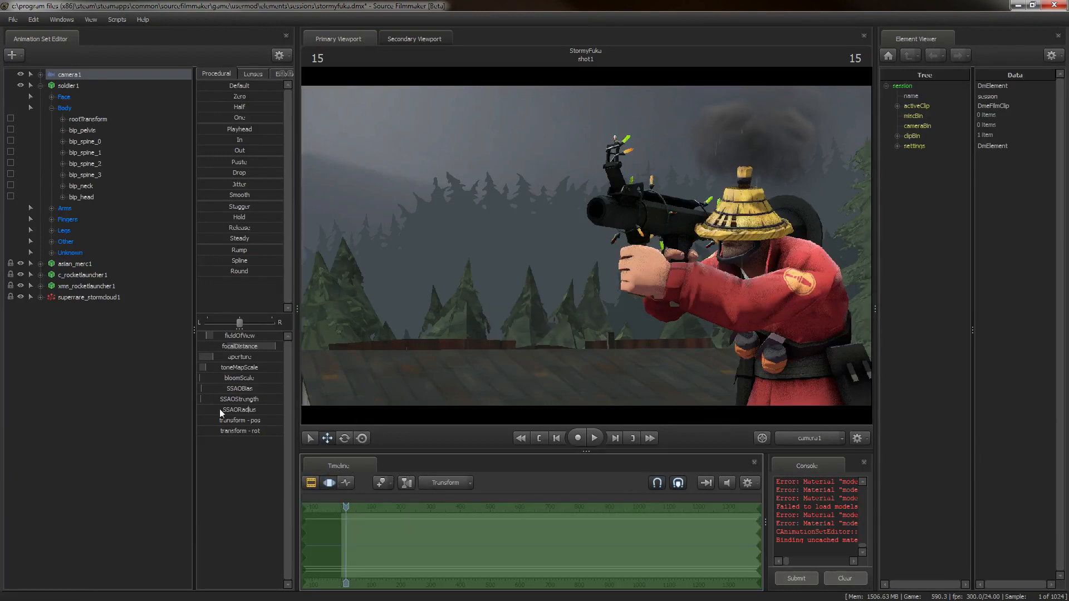
- Raise camera1's SSAOStrength to the maximum, adjust its SSAOBias and SSAORadius, and undo the bloomScale change
{"action": "mouse_move", "coordinate": [222, 400]}
{"action": "left_mouse_down"}
{"action": "mouse_move", "coordinate": [233, 379]}
{"action": "mouse_move", "coordinate": [283, 380]}
{"action": "left_mouse_up"}
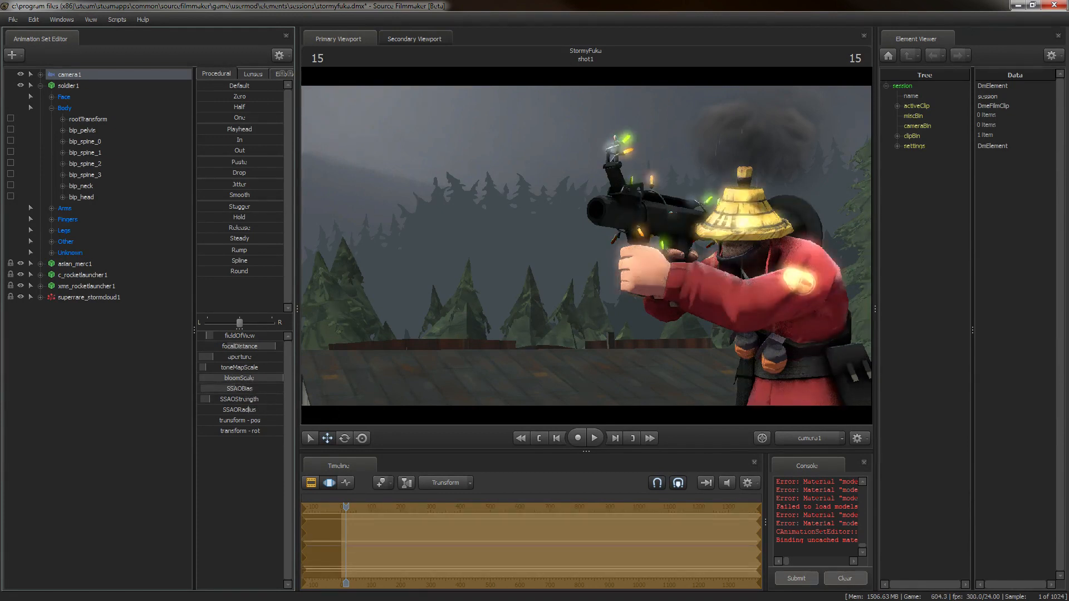
{"action": "key", "text": "ctrl+z"}
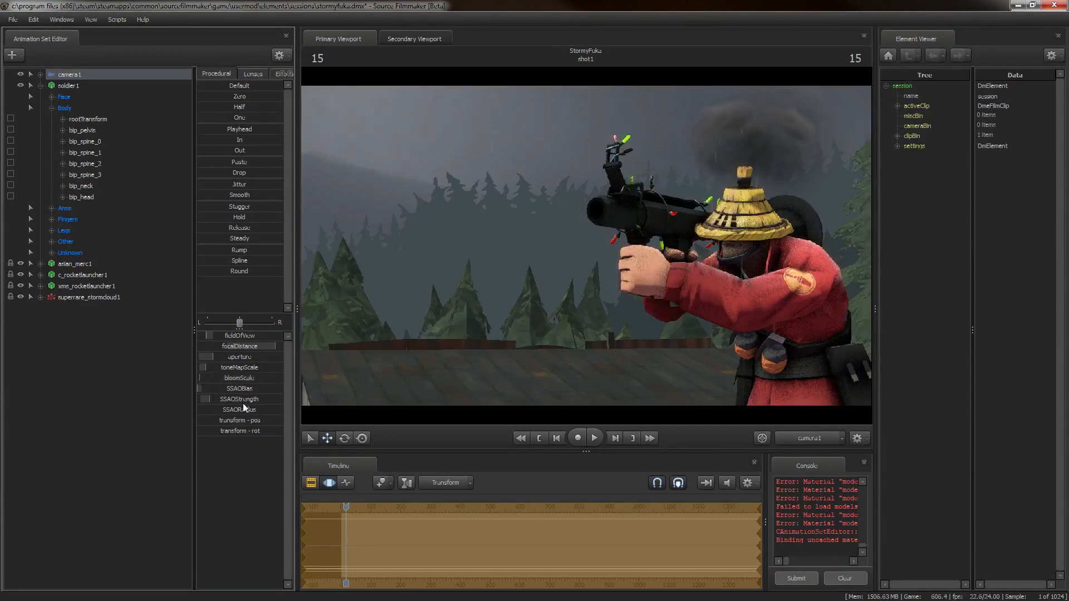
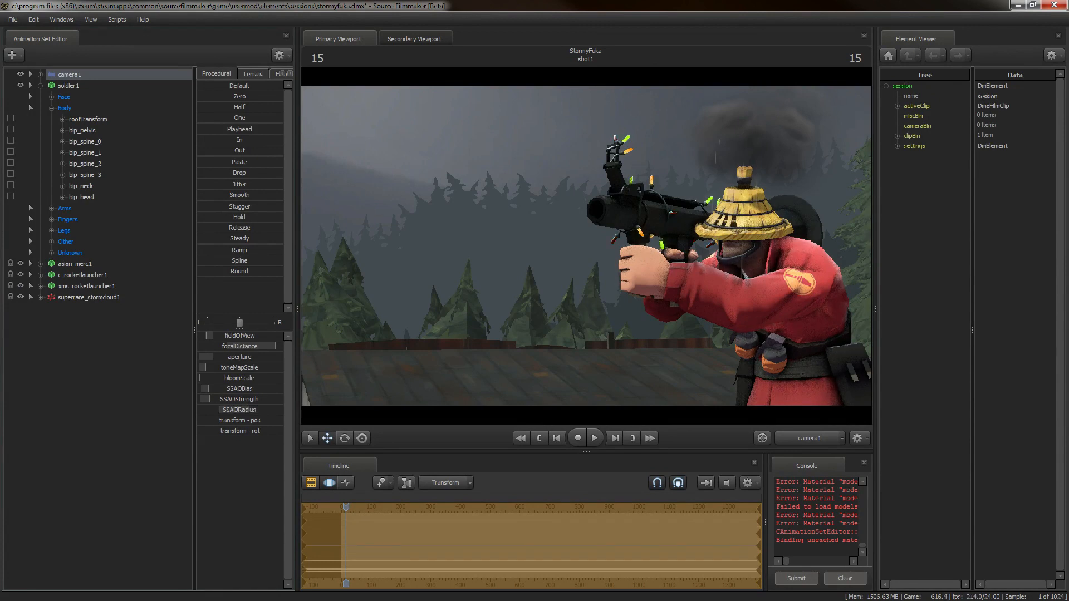
{"action": "mouse_move", "coordinate": [228, 399]}
{"action": "left_mouse_down"}
{"action": "mouse_move", "coordinate": [295, 399]}
{"action": "mouse_move", "coordinate": [211, 410]}
{"action": "left_mouse_up"}
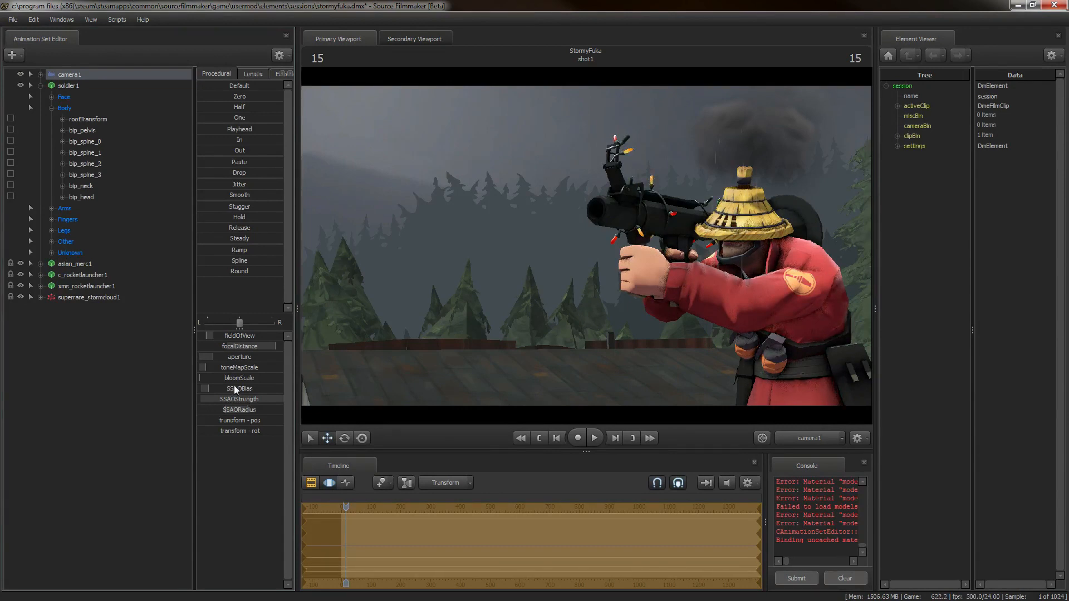
{"action": "mouse_move", "coordinate": [250, 412]}
{"action": "left_mouse_down"}
{"action": "mouse_move", "coordinate": [289, 412]}
{"action": "mouse_move", "coordinate": [231, 412]}
{"action": "left_mouse_up"}
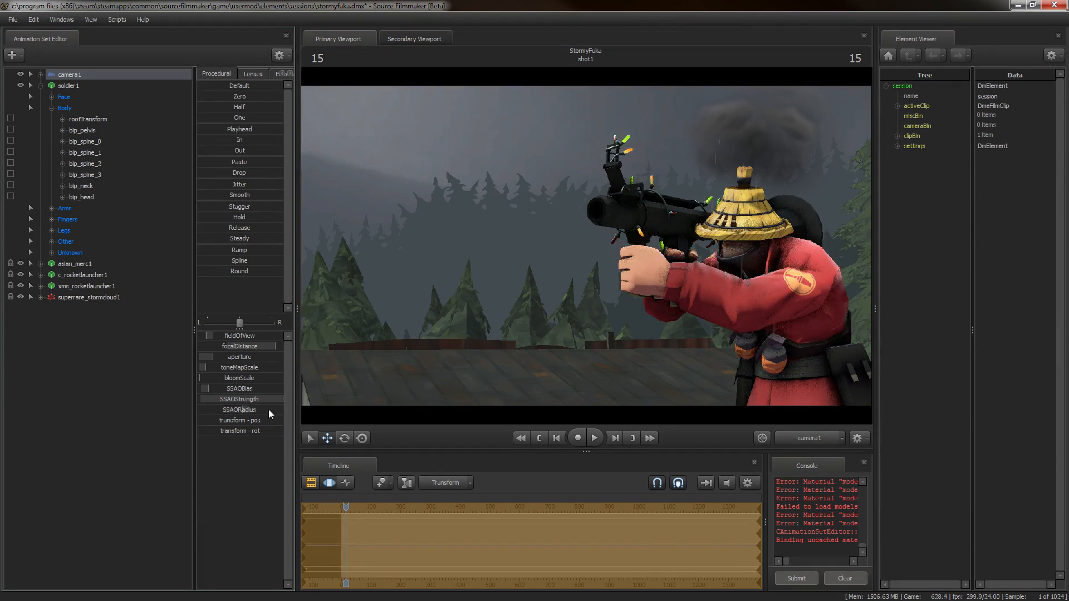
- Create an animation set for a new light and select it while viewing the scene through the work camera
{"action": "right_click", "coordinate": [144, 334]}
{"action": "left_click", "coordinate": [210, 349]}
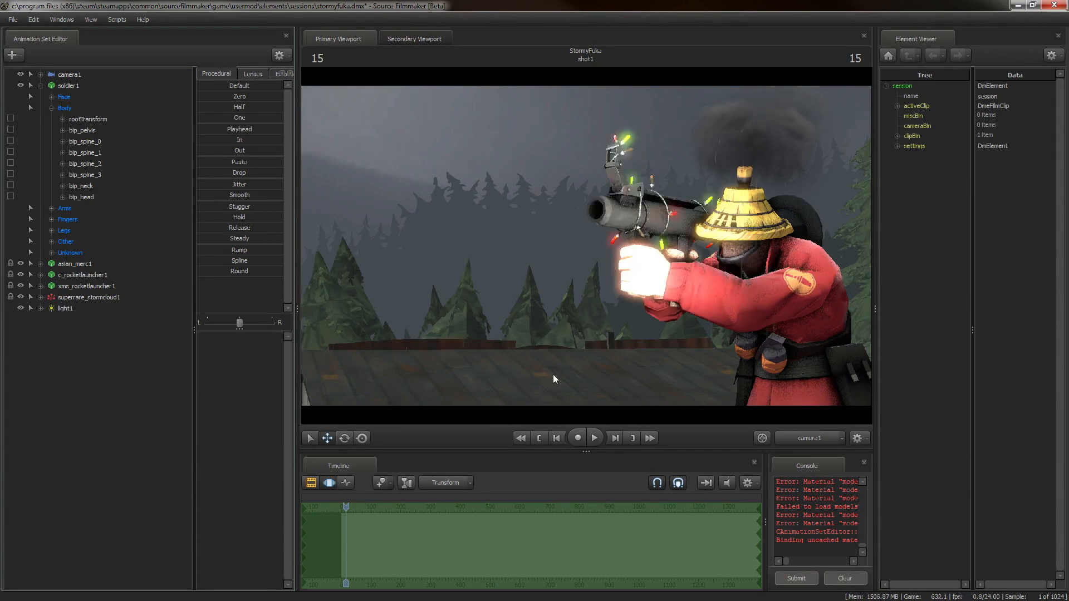
{"action": "left_click", "coordinate": [803, 440]}
{"action": "left_click_drag", "start_coordinate": [724, 334], "coordinate": [271, 263]}
{"action": "key", "text": "s"}
{"action": "left_click", "coordinate": [66, 310]}
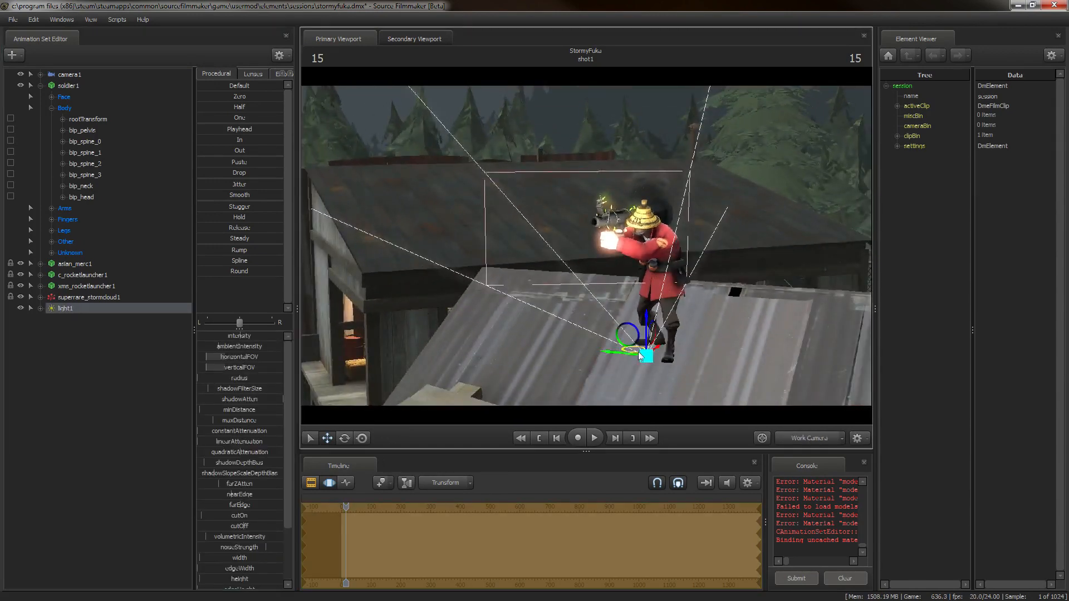
- Rotate light1 and raise it behind the soldier so it lights his back and hat in the camera1 view
{"action": "left_click", "coordinate": [344, 438]}
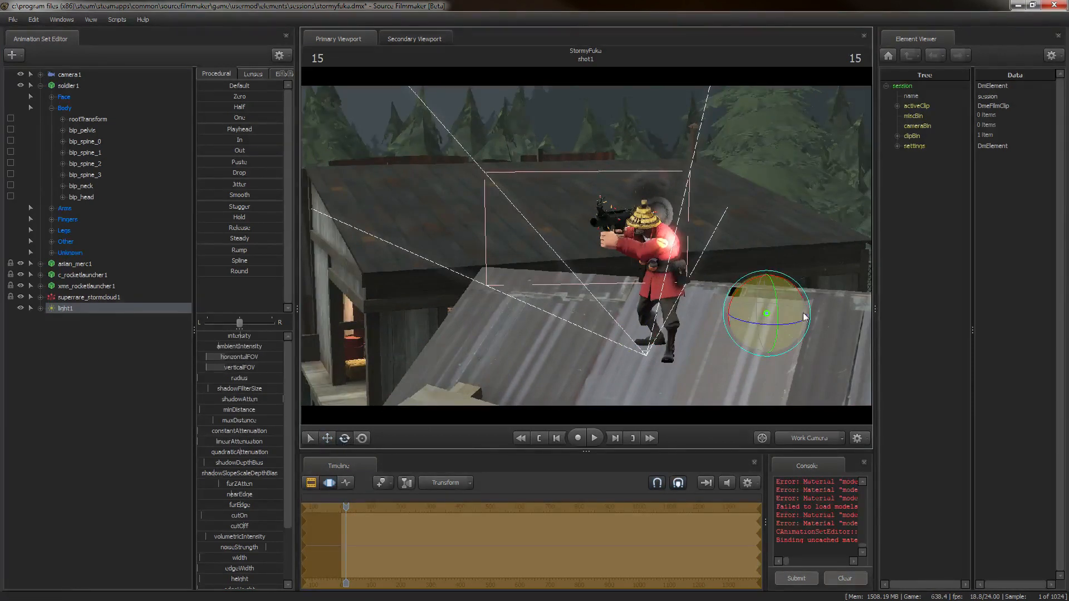
{"action": "left_click_drag", "start_coordinate": [801, 307], "coordinate": [756, 341]}
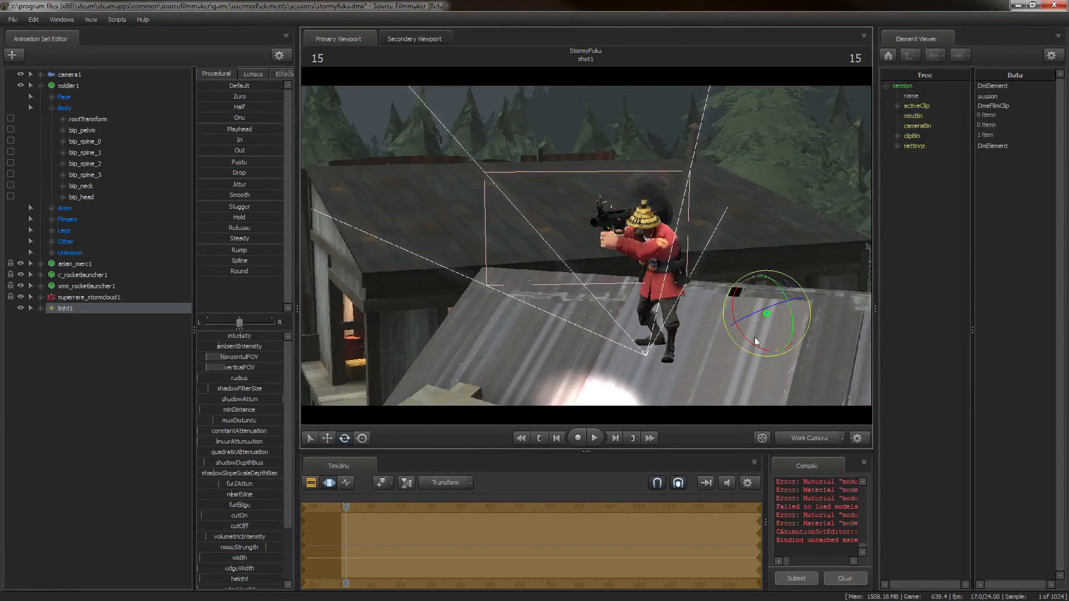
{"action": "right_click", "coordinate": [75, 319]}
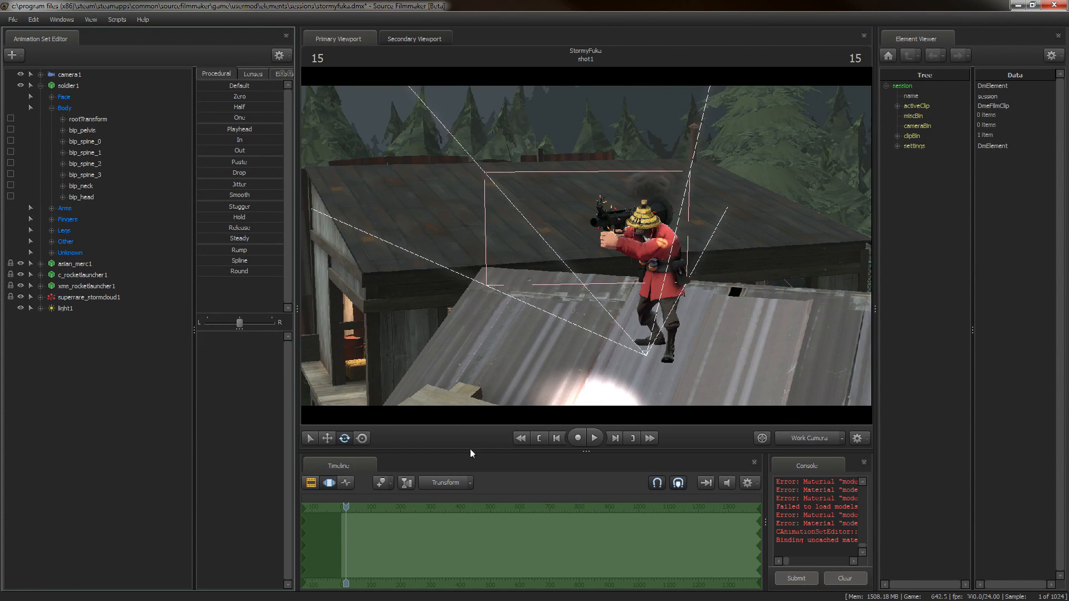
{"action": "left_click", "coordinate": [84, 308]}
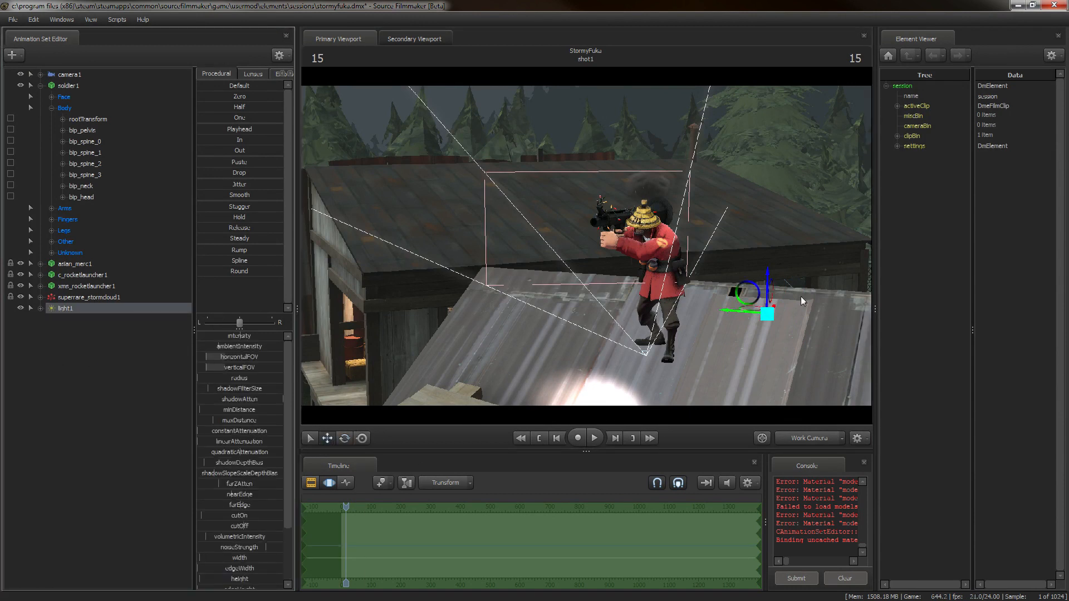
{"action": "left_click_drag", "start_coordinate": [766, 279], "coordinate": [804, 166]}
{"action": "left_click_drag", "start_coordinate": [779, 200], "coordinate": [700, 257]}
{"action": "left_click", "coordinate": [812, 439]}
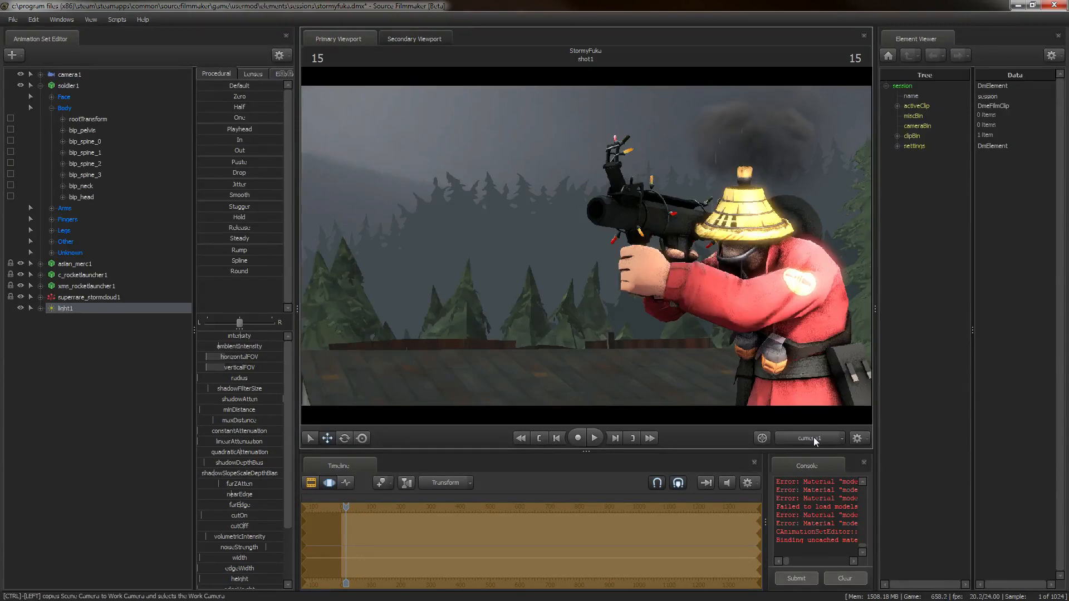
- Lower light1 behind the soldier, re-aim it at him, and slightly raise its intensity while viewing through camera1
{"action": "left_click", "coordinate": [813, 439]}
{"action": "left_click_drag", "start_coordinate": [706, 242], "coordinate": [619, 218]}
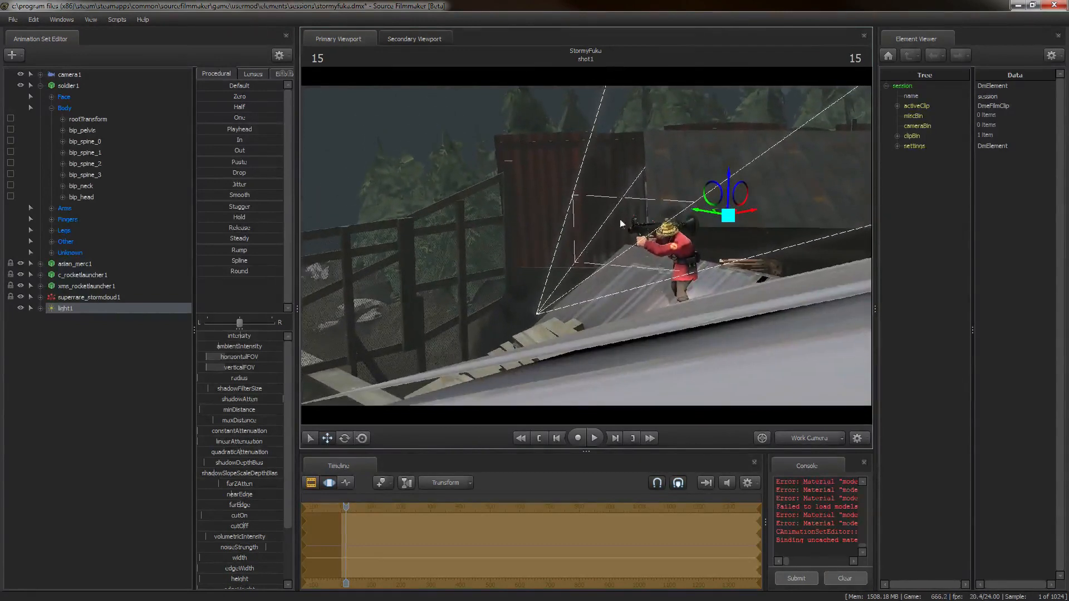
{"action": "left_click_drag", "start_coordinate": [722, 215], "coordinate": [702, 263]}
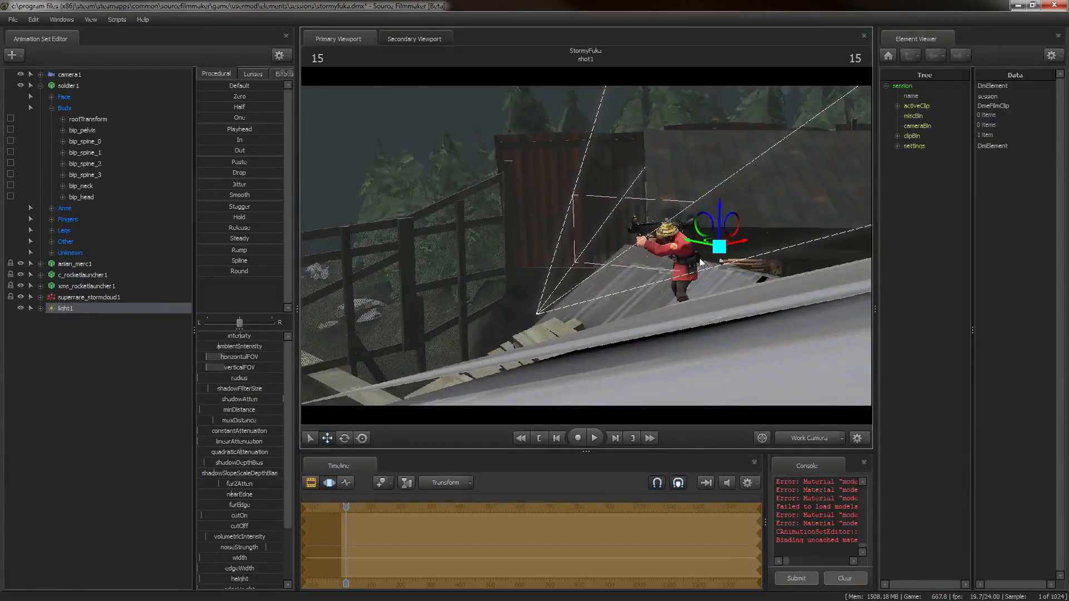
{"action": "left_click", "coordinate": [349, 440]}
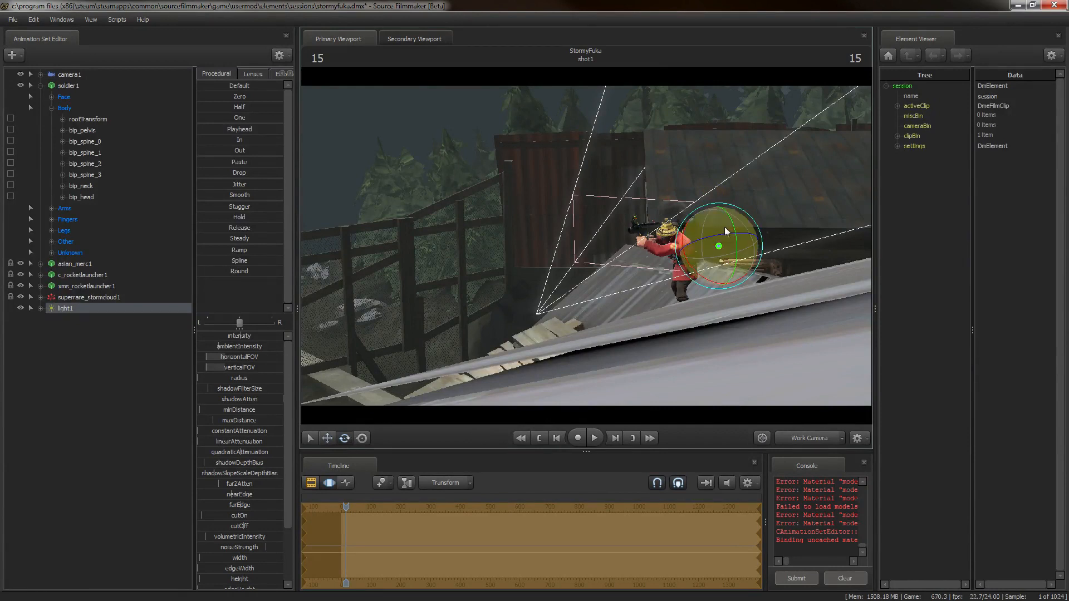
{"action": "left_click_drag", "start_coordinate": [726, 231], "coordinate": [715, 244]}
{"action": "left_click", "coordinate": [807, 437]}
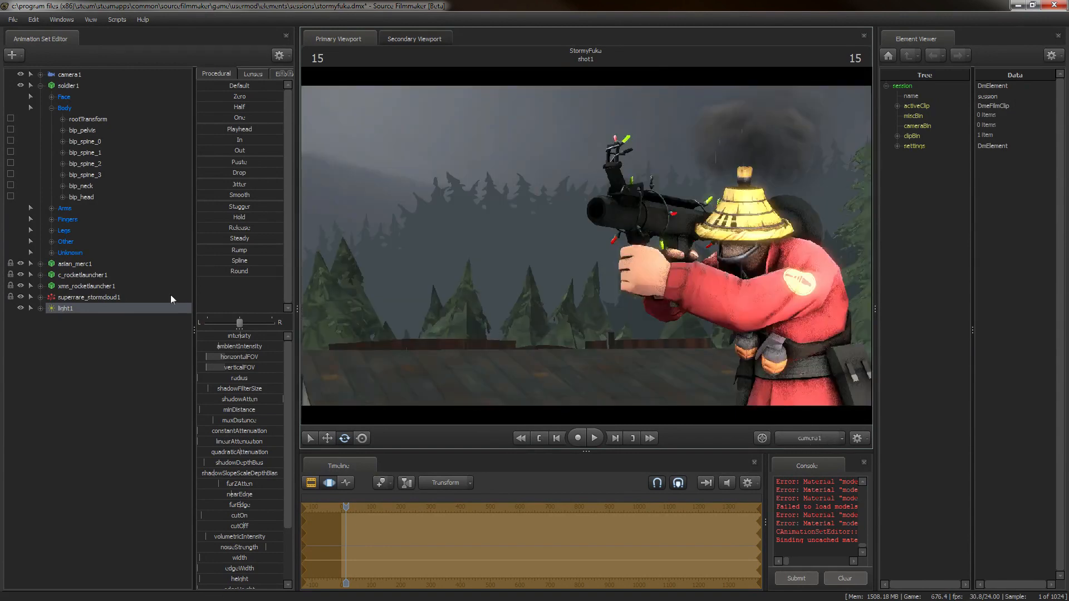
{"action": "left_click_drag", "start_coordinate": [218, 338], "coordinate": [216, 339]}
- Move light1 past the wooden planks onto the metal roof and raise its intensity while viewing through camera1
{"action": "key", "text": "F4"}
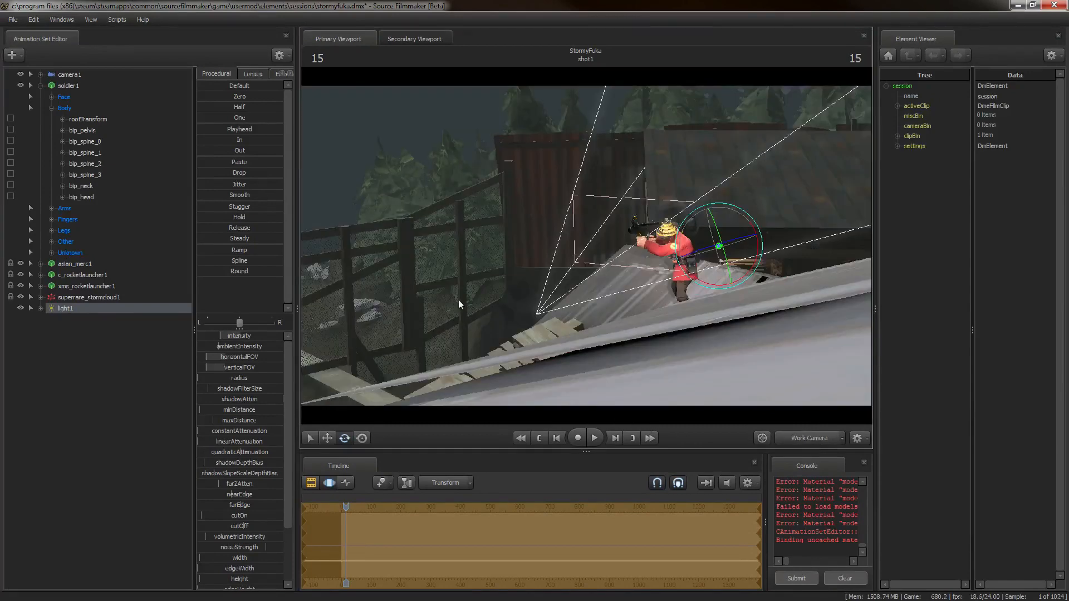
{"action": "key", "text": "w"}
{"action": "left_click_drag", "start_coordinate": [459, 305], "coordinate": [583, 254]}
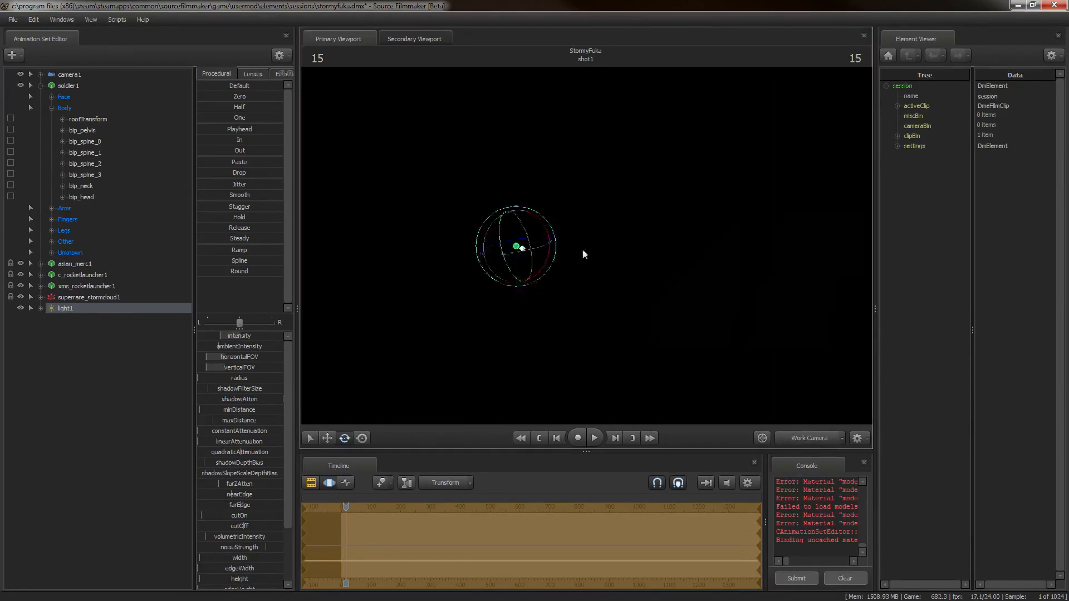
{"action": "left_click_drag", "start_coordinate": [459, 383], "coordinate": [586, 246]}
{"action": "key", "text": "s"}
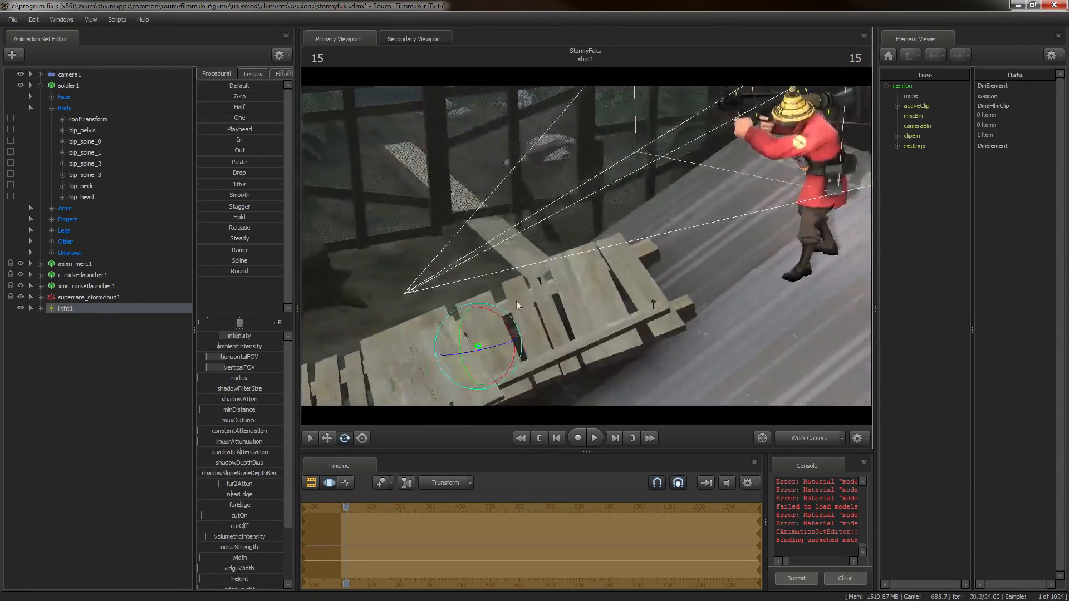
{"action": "left_click", "coordinate": [332, 438]}
{"action": "left_click_drag", "start_coordinate": [478, 347], "coordinate": [661, 395]}
{"action": "left_click", "coordinate": [344, 438]}
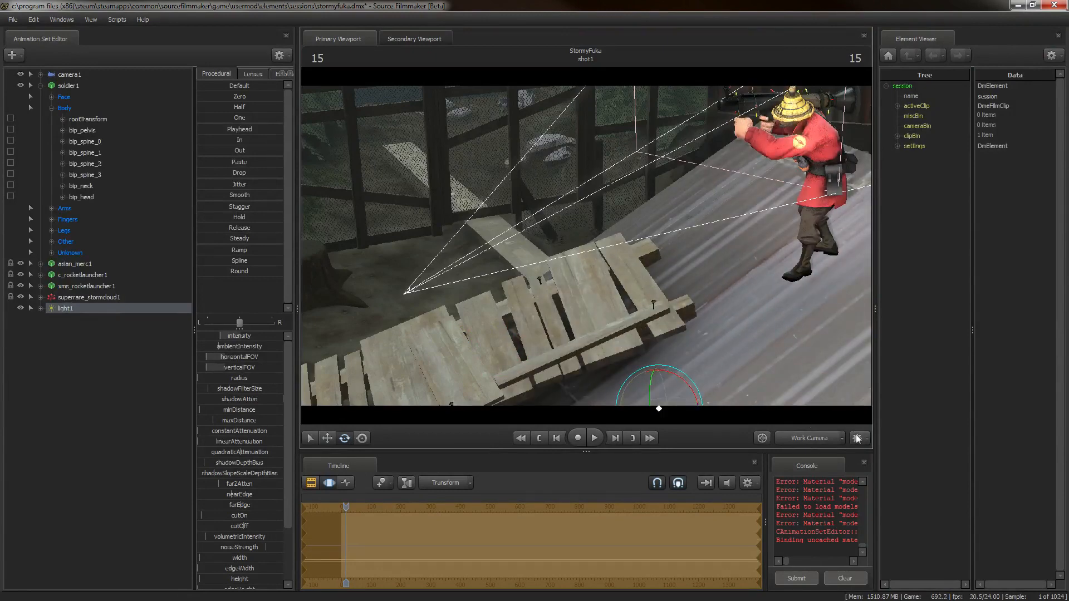
{"action": "left_click", "coordinate": [813, 437]}
{"action": "left_click_drag", "start_coordinate": [253, 337], "coordinate": [278, 337]}
- Create an animation set for a second light and select it in a work camera view of the whole rooftop
{"action": "right_click", "coordinate": [78, 347]}
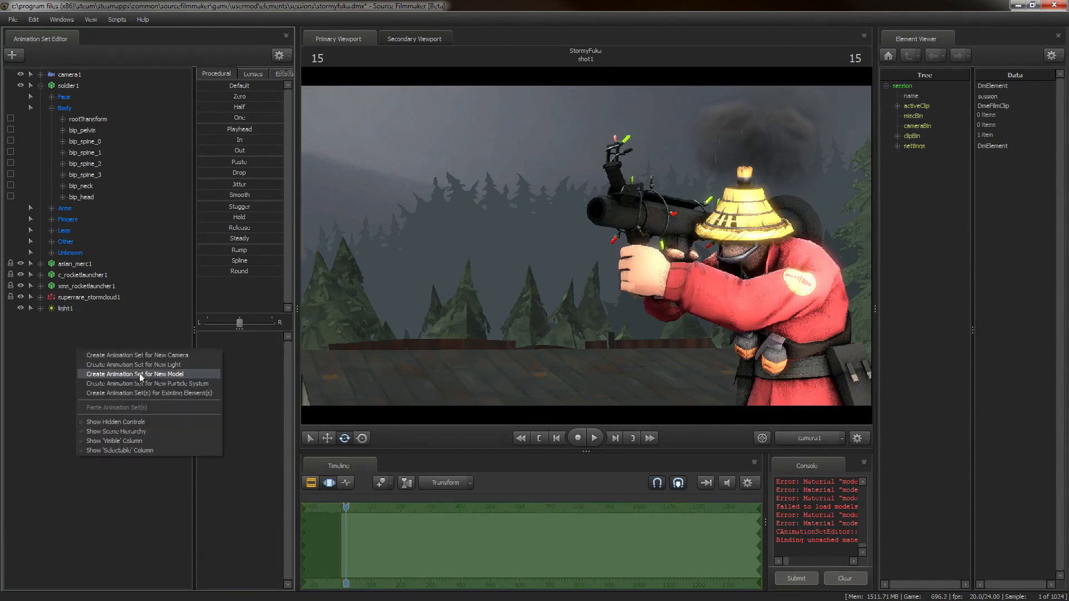
{"action": "left_click", "coordinate": [153, 365]}
{"action": "key", "text": "w"}
{"action": "left_click_drag", "start_coordinate": [788, 402], "coordinate": [841, 379]}
{"action": "key", "text": "s"}
{"action": "left_click", "coordinate": [94, 320]}
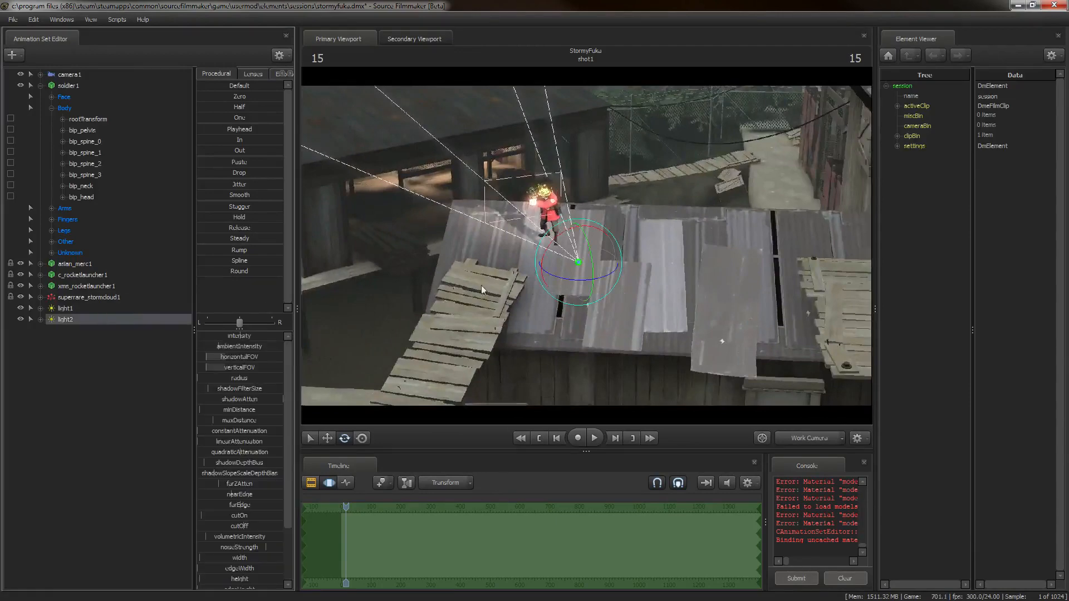
- Move light2 across the roof to the wooden planks in front of the soldier and rotate it to shine on him
{"action": "left_click", "coordinate": [323, 440]}
{"action": "left_click_drag", "start_coordinate": [560, 260], "coordinate": [460, 386]}
{"action": "key", "text": "w"}
{"action": "key", "text": "w"}
{"action": "left_click", "coordinate": [345, 438]}
{"action": "left_click", "coordinate": [327, 439]}
{"action": "left_click", "coordinate": [345, 438]}
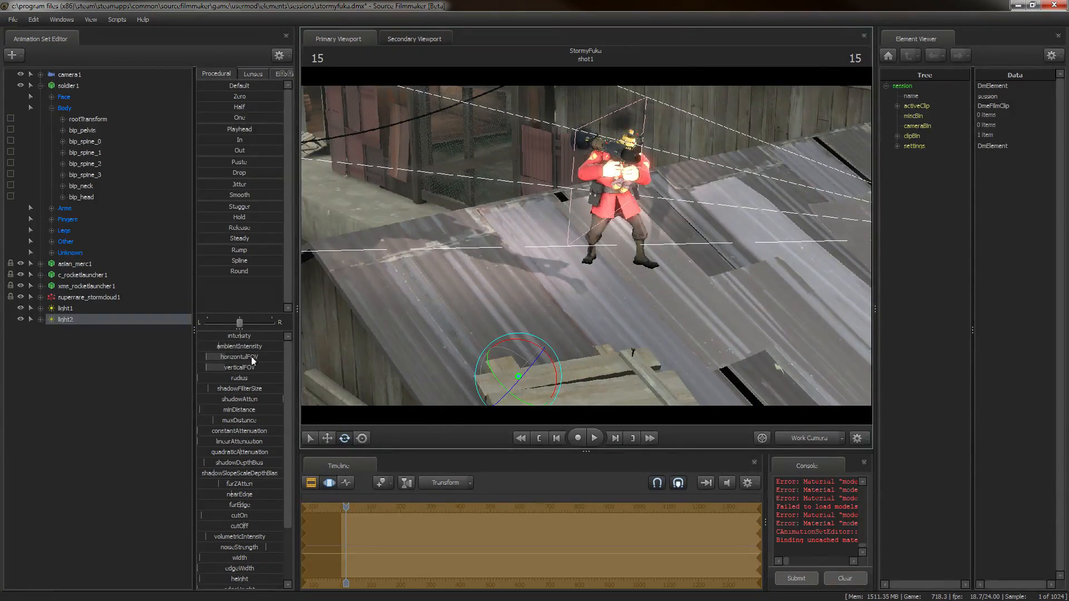
- Widen light2's horizontal field of view and lower its intensity while viewing through camera1
{"action": "left_click_drag", "start_coordinate": [251, 360], "coordinate": [265, 360]}
{"action": "left_click", "coordinate": [803, 439]}
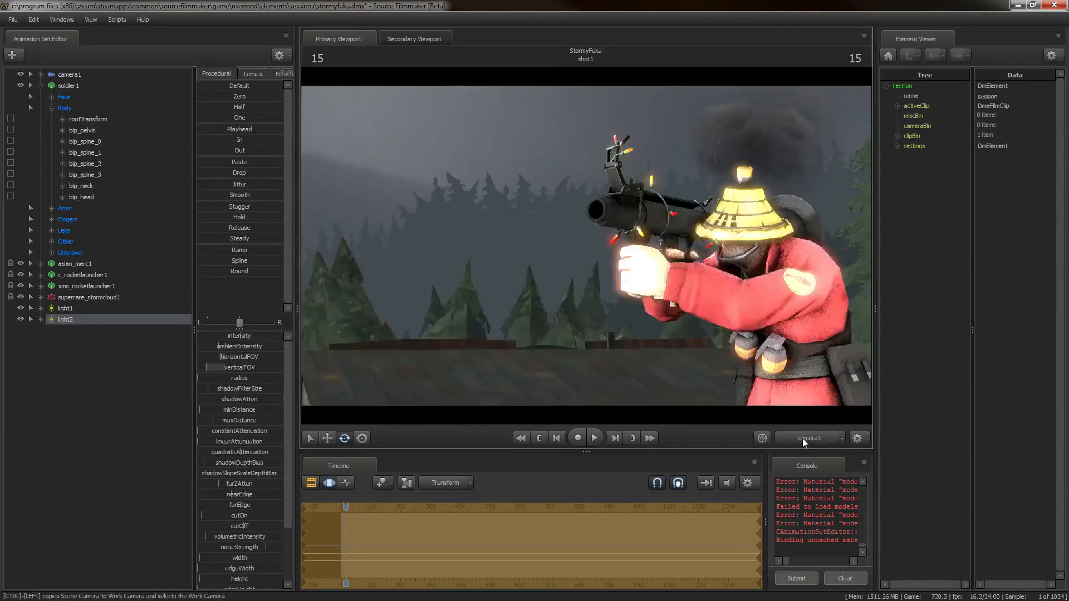
{"action": "left_click_drag", "start_coordinate": [258, 337], "coordinate": [204, 335]}
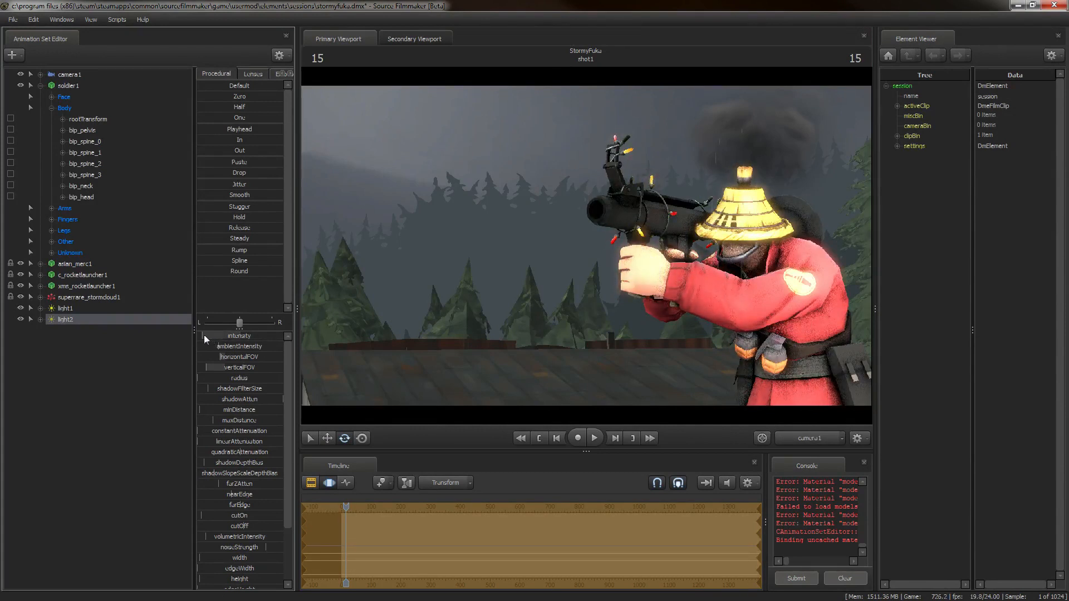
- Lower light1's intensity, keeping the camera1 view, and reselect light2
{"action": "left_click", "coordinate": [95, 308]}
{"action": "mouse_move", "coordinate": [252, 338]}
{"action": "left_mouse_down"}
{"action": "mouse_move", "coordinate": [261, 338]}
{"action": "mouse_move", "coordinate": [204, 337]}
{"action": "mouse_move", "coordinate": [232, 338]}
{"action": "mouse_move", "coordinate": [222, 335]}
{"action": "left_mouse_up"}
{"action": "left_click", "coordinate": [128, 321]}
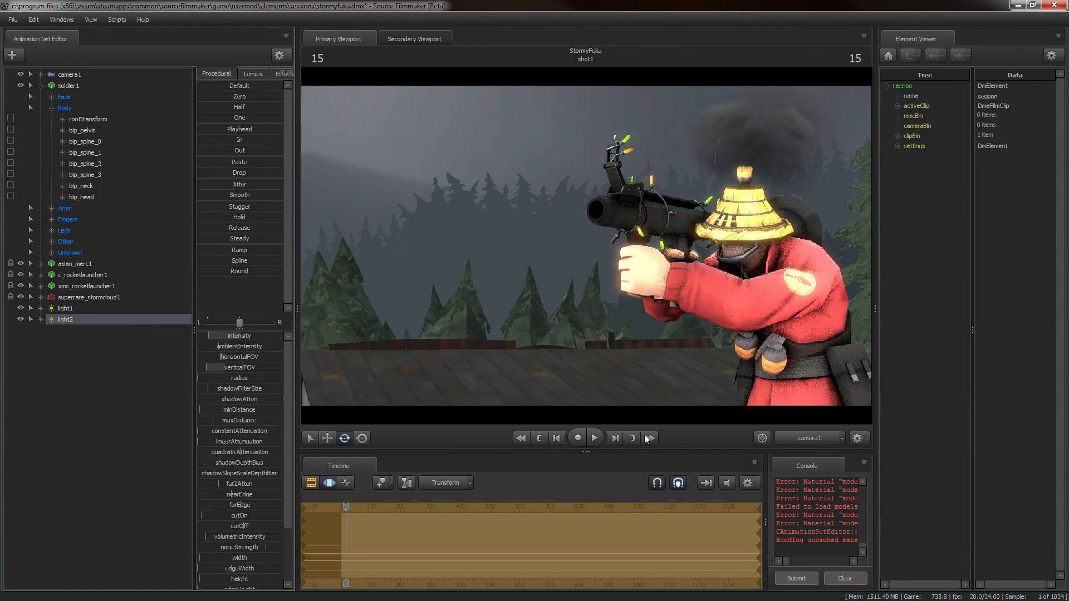
- Create an animation set for a third light from the work camera view of the roof
{"action": "left_click", "coordinate": [806, 432]}
{"action": "right_click", "coordinate": [95, 357]}
{"action": "left_click", "coordinate": [129, 362]}
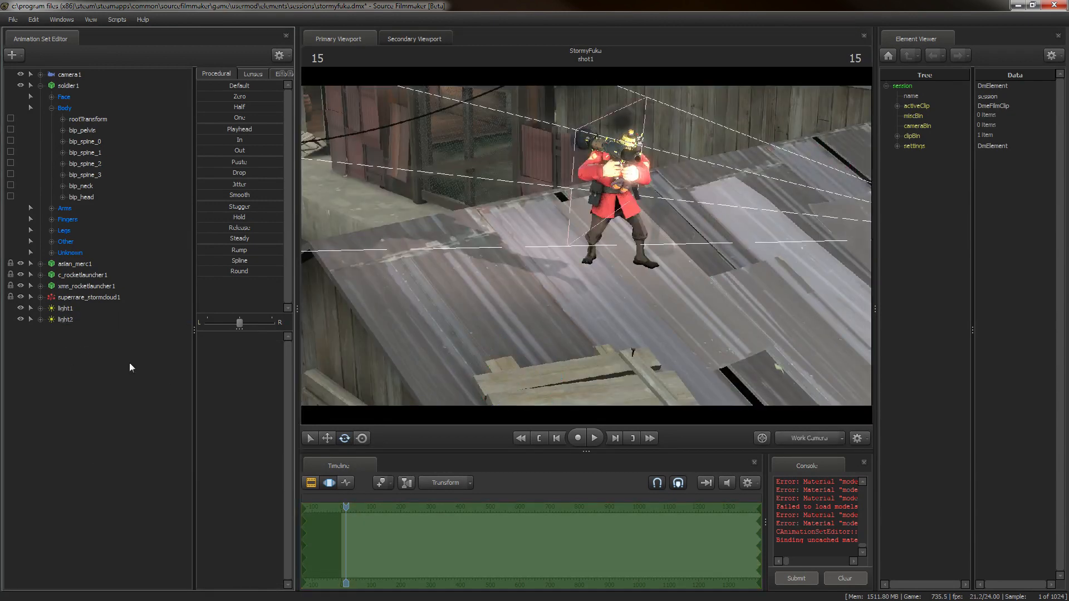
{"action": "mouse_move", "coordinate": [503, 319]}
{"action": "left_mouse_down"}
{"action": "mouse_move", "coordinate": [602, 332]}
{"action": "mouse_move", "coordinate": [503, 319]}
{"action": "left_mouse_up"}
{"action": "key", "text": "s"}
- Move light3 over the metal roof to a spot just behind the soldier
{"action": "left_click", "coordinate": [329, 438]}
{"action": "left_click_drag", "start_coordinate": [614, 235], "coordinate": [330, 239]}
{"action": "left_click_drag", "start_coordinate": [401, 267], "coordinate": [323, 267]}
{"action": "left_click_drag", "start_coordinate": [586, 246], "coordinate": [562, 262]}
{"action": "key", "text": "w"}
{"action": "key", "text": "a"}
{"action": "mouse_move", "coordinate": [654, 191]}
{"action": "left_mouse_down"}
{"action": "mouse_move", "coordinate": [654, 120]}
{"action": "mouse_move", "coordinate": [611, 170]}
{"action": "mouse_move", "coordinate": [585, 167]}
{"action": "mouse_move", "coordinate": [604, 136]}
{"action": "mouse_move", "coordinate": [657, 214]}
{"action": "mouse_move", "coordinate": [656, 178]}
{"action": "mouse_move", "coordinate": [648, 209]}
{"action": "mouse_move", "coordinate": [643, 177]}
{"action": "left_mouse_up"}
{"action": "key", "text": "w"}
{"action": "key", "text": "w"}
{"action": "key", "text": "s"}
{"action": "key", "text": "z"}
{"action": "mouse_move", "coordinate": [563, 366]}
{"action": "left_mouse_down"}
{"action": "mouse_move", "coordinate": [542, 306]}
{"action": "mouse_move", "coordinate": [495, 293]}
{"action": "left_mouse_up"}
- Rotate light3 so it shines on the soldier, and lower its intensity while viewing through camera1
{"action": "left_click", "coordinate": [344, 438]}
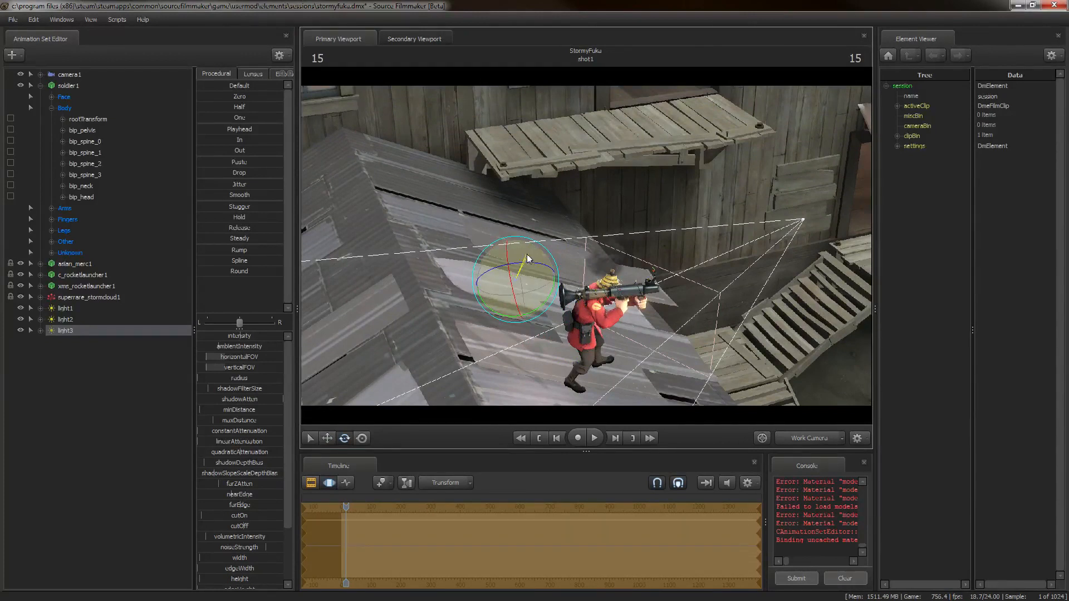
{"action": "mouse_move", "coordinate": [527, 258]}
{"action": "left_mouse_down"}
{"action": "mouse_move", "coordinate": [496, 292]}
{"action": "mouse_move", "coordinate": [517, 259]}
{"action": "mouse_move", "coordinate": [515, 289]}
{"action": "mouse_move", "coordinate": [509, 259]}
{"action": "mouse_move", "coordinate": [523, 292]}
{"action": "mouse_move", "coordinate": [518, 281]}
{"action": "left_mouse_up"}
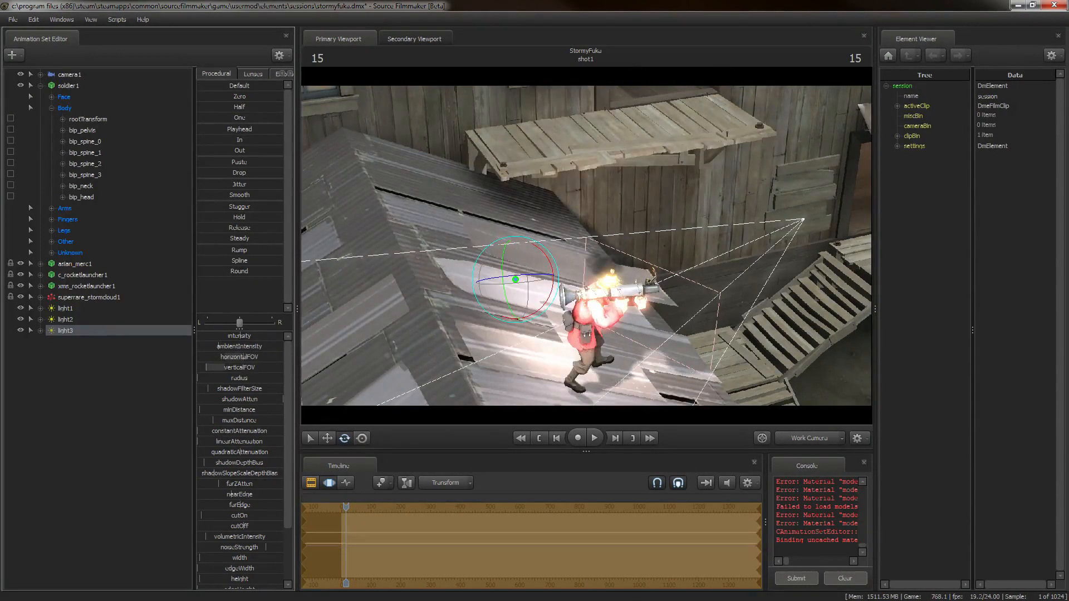
{"action": "left_click", "coordinate": [807, 437]}
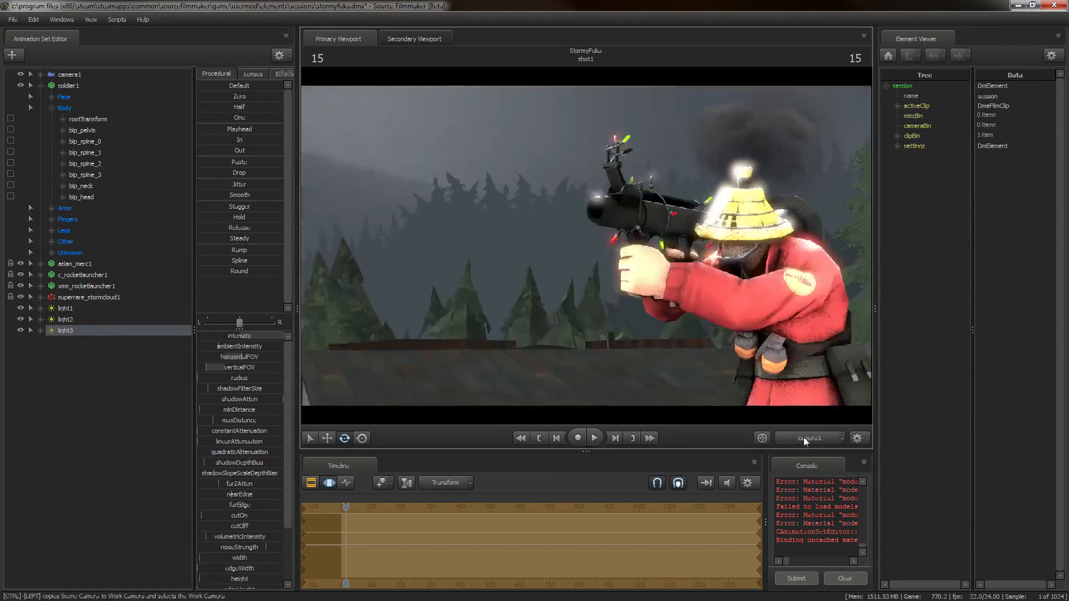
{"action": "left_click_drag", "start_coordinate": [273, 336], "coordinate": [210, 336]}
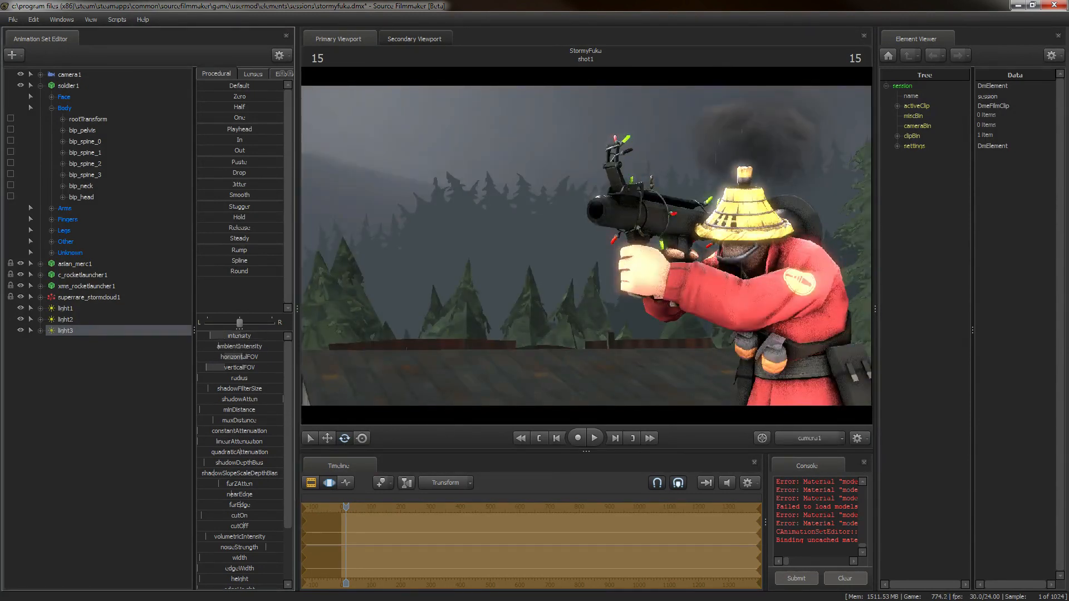
- Preview the progressively refined camera1 shot in the Clip Editor, return to the Motion Editor, and clear the light selection
{"action": "left_click", "coordinate": [310, 483]}
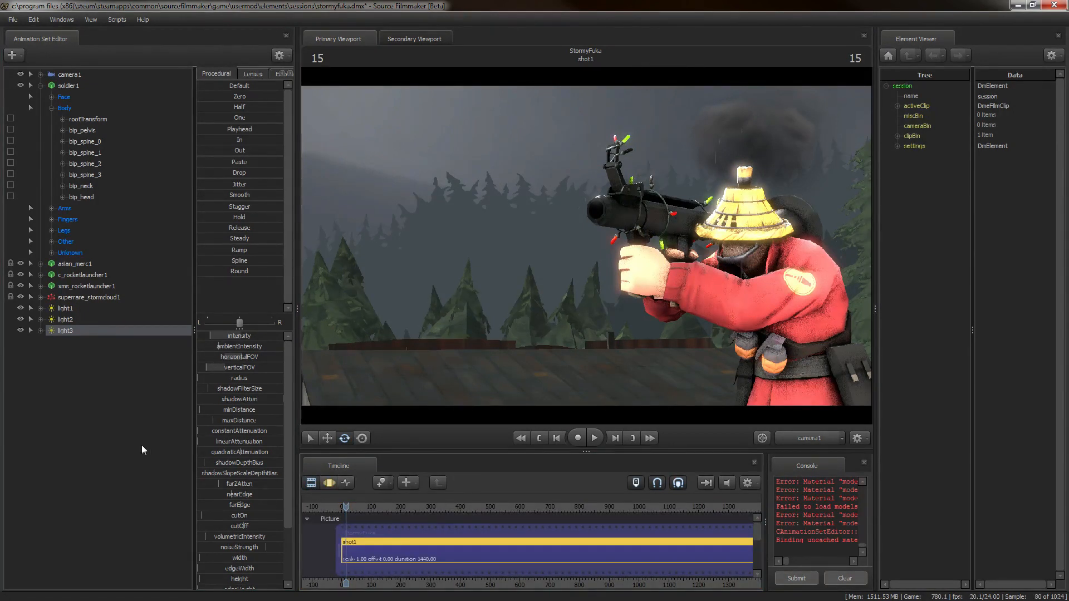
{"action": "left_click", "coordinate": [141, 445]}
{"action": "left_click", "coordinate": [328, 482]}
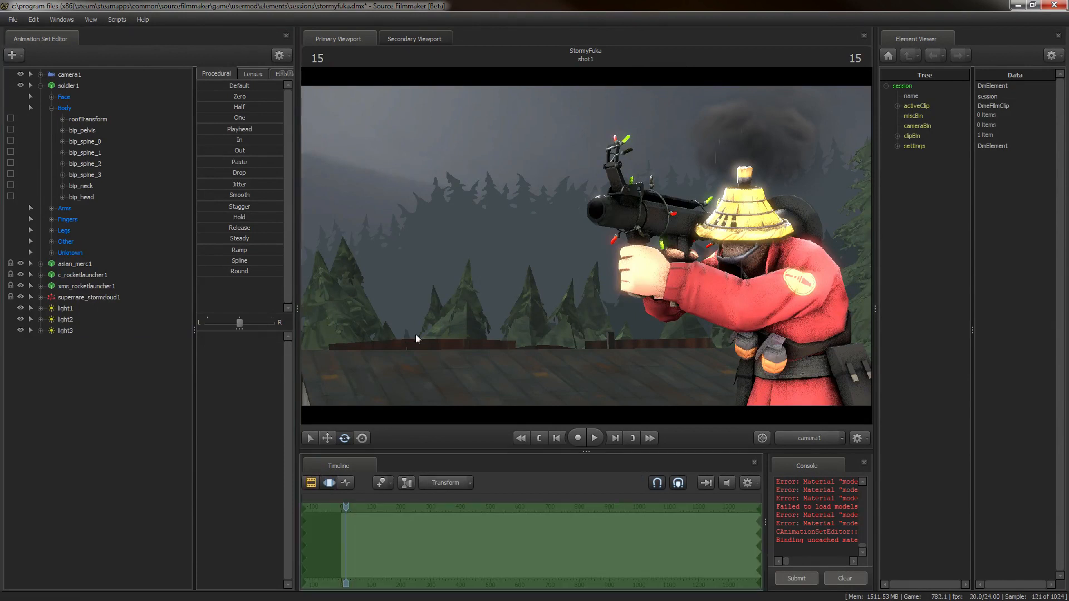
- Inspect the shot's ambient occlusion pass from the render settings and restore the normal display
{"action": "right_click", "coordinate": [460, 271]}
{"action": "left_click", "coordinate": [506, 275]}
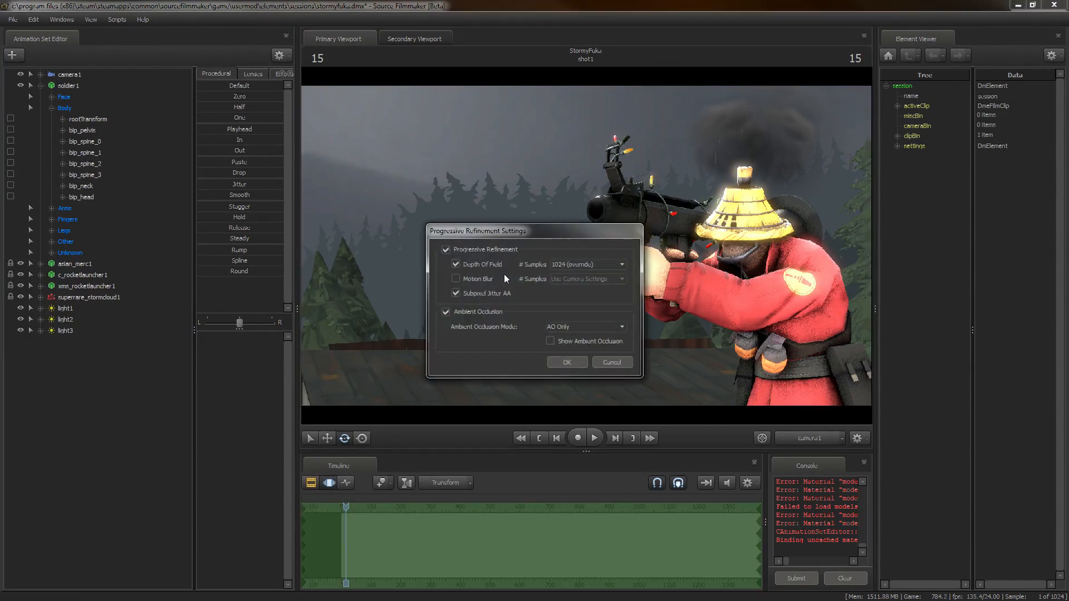
{"action": "left_click", "coordinate": [582, 342]}
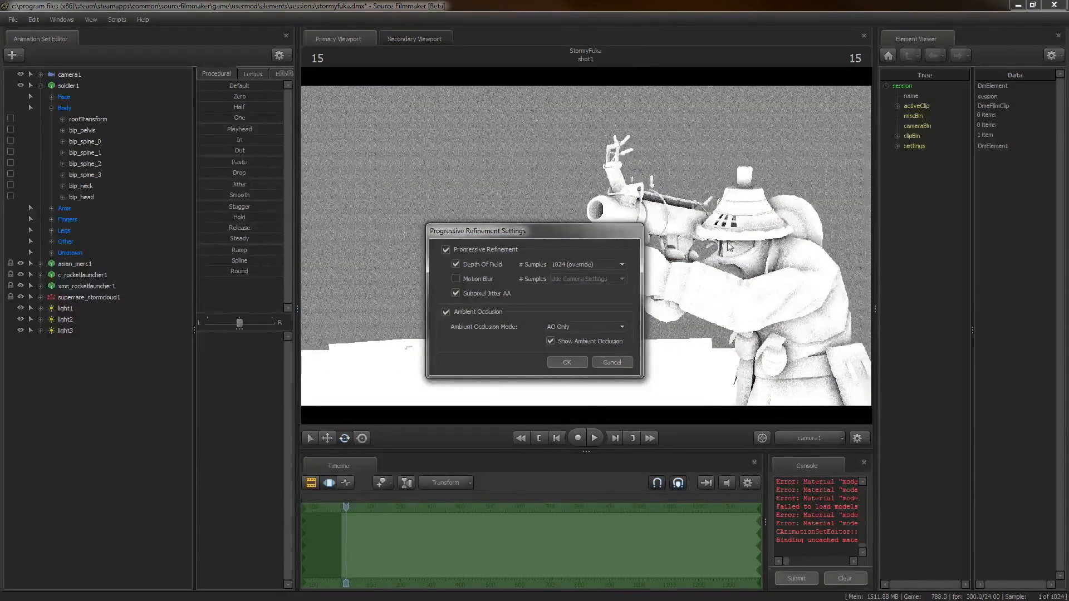
{"action": "left_click", "coordinate": [549, 340]}
{"action": "left_click", "coordinate": [566, 362]}
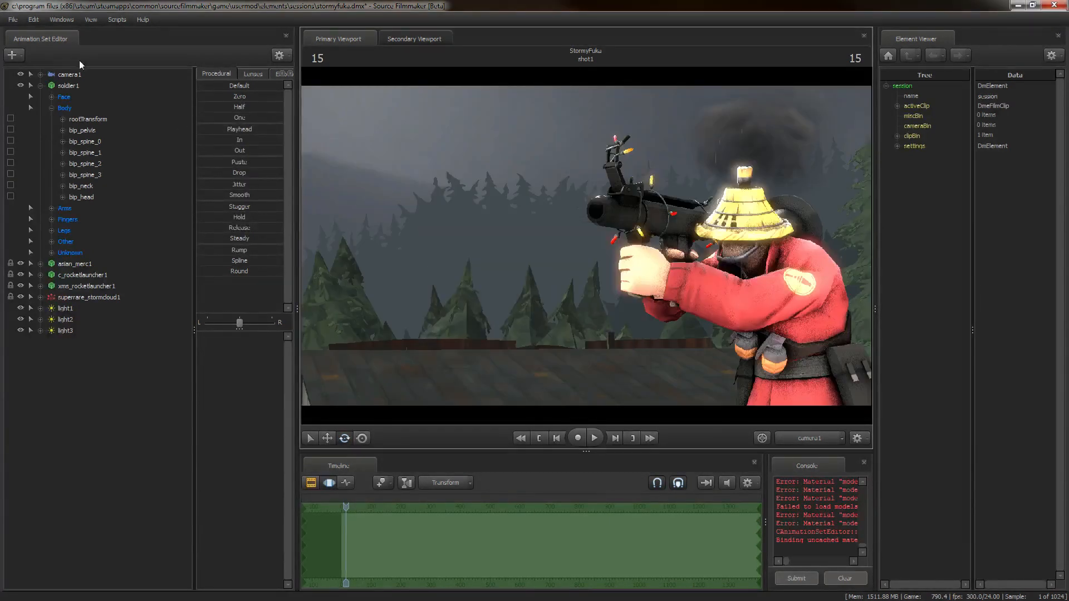
- Raise camera1's aperture to the maximum and preview the background blur in the Clip Editor
{"action": "left_click", "coordinate": [86, 74]}
{"action": "left_click", "coordinate": [229, 360]}
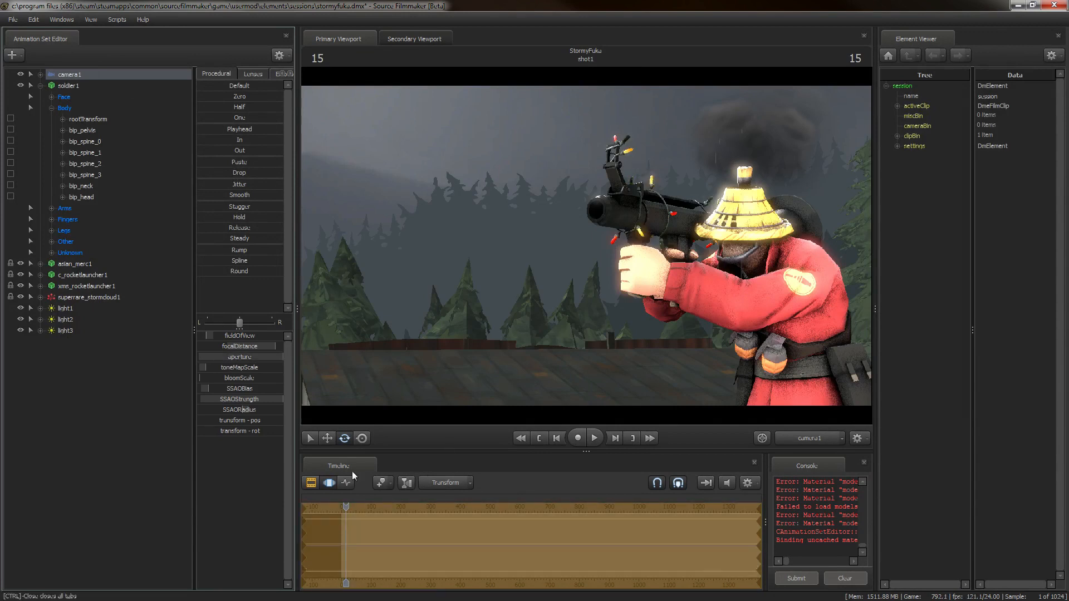
{"action": "left_click", "coordinate": [311, 484]}
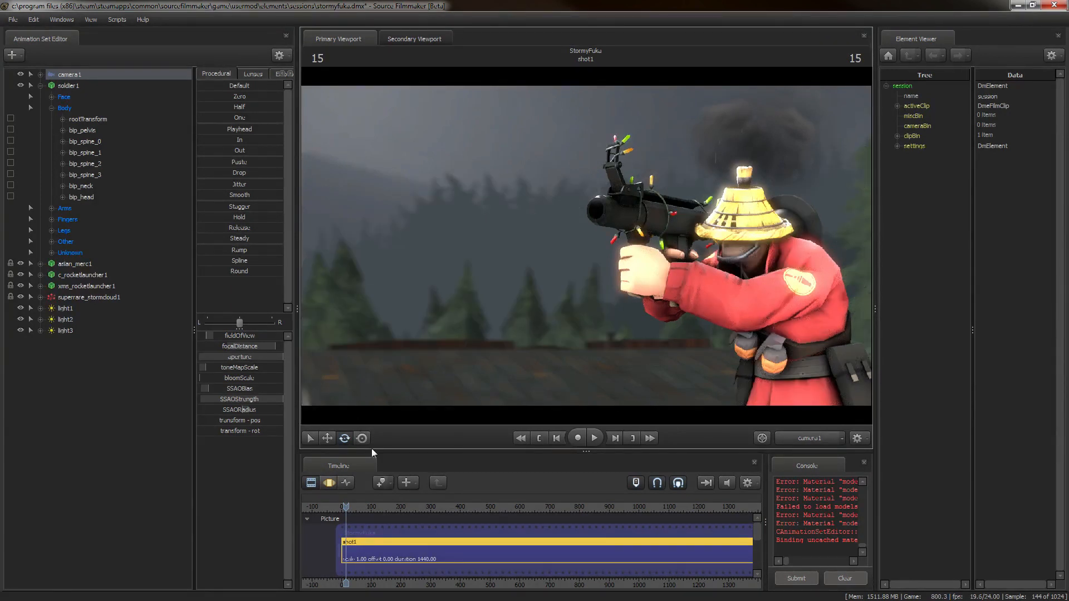
{"action": "left_click", "coordinate": [329, 482]}
- Set the depth of field samples to 64 (override) in the progressive refinement settings and preview the refined shot
{"action": "right_click", "coordinate": [427, 325]}
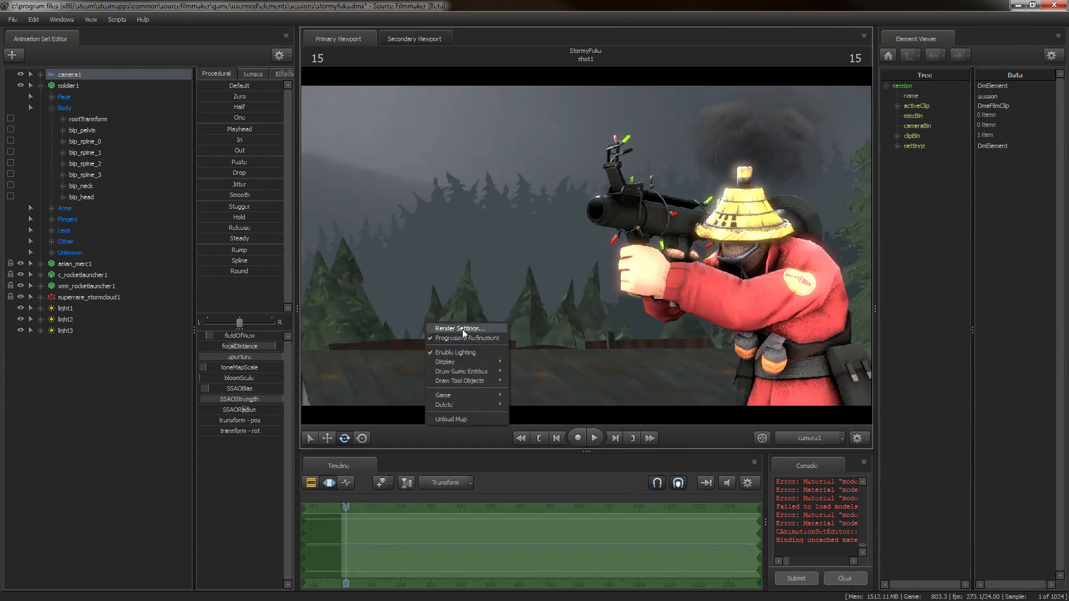
{"action": "left_click", "coordinate": [462, 328]}
{"action": "left_click", "coordinate": [568, 265]}
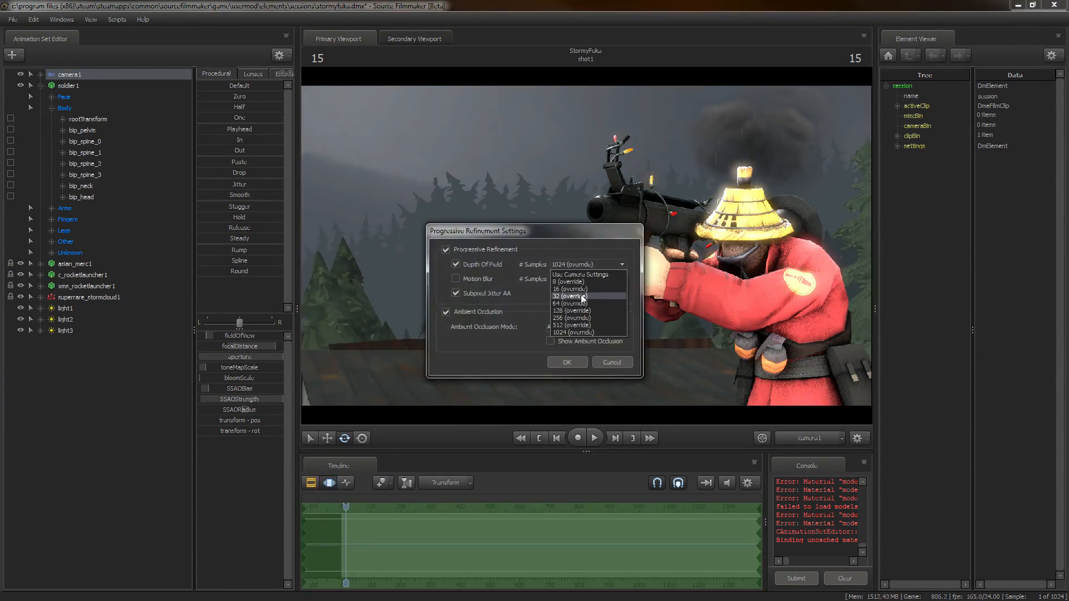
{"action": "left_click", "coordinate": [583, 305]}
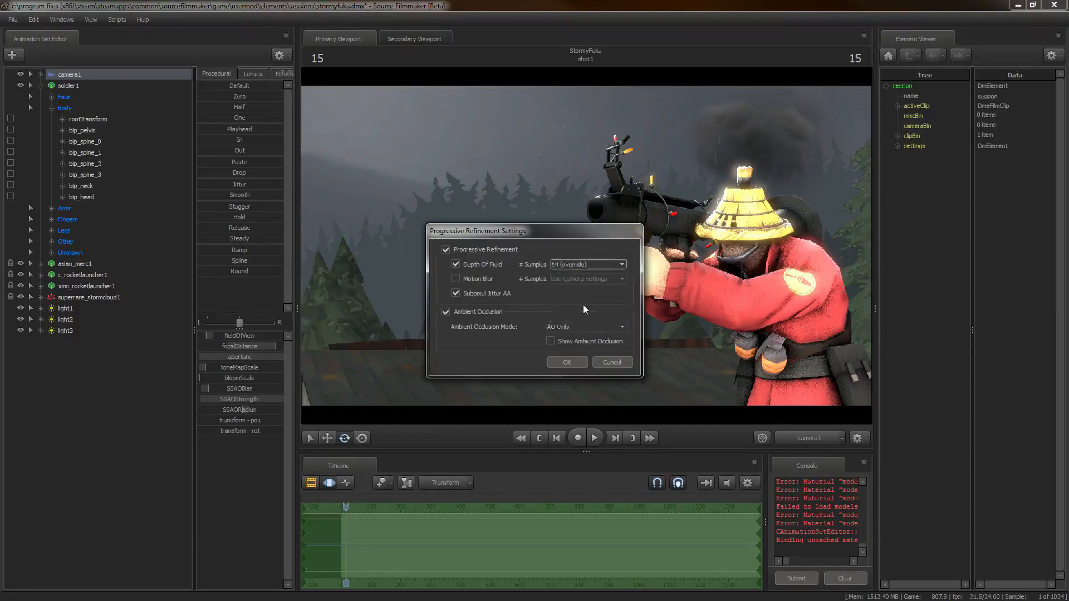
{"action": "left_click", "coordinate": [564, 362]}
{"action": "left_click", "coordinate": [328, 483]}
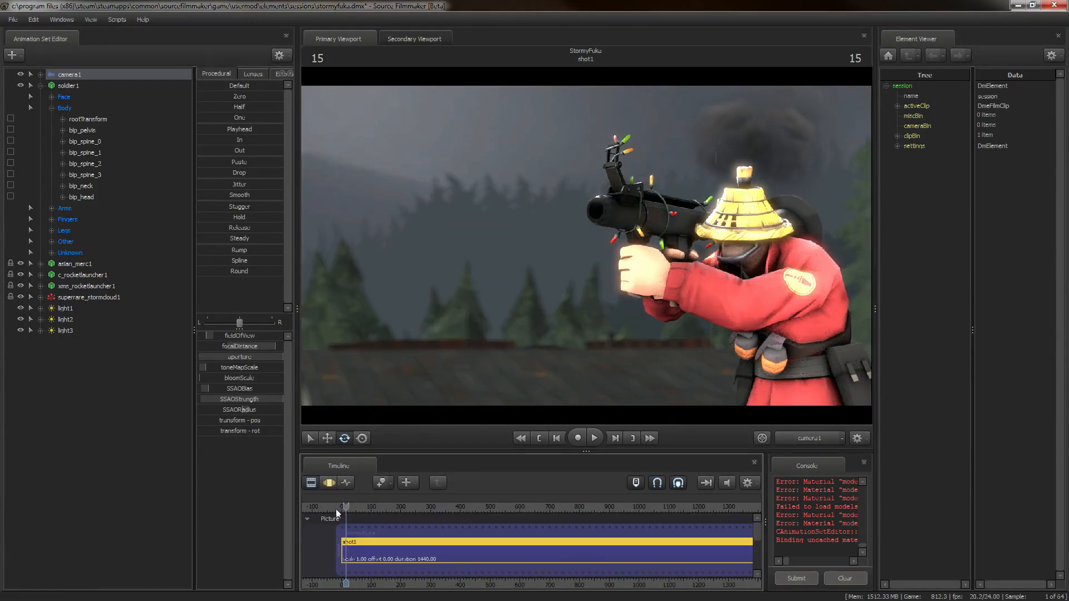
{"action": "left_click", "coordinate": [330, 483]}
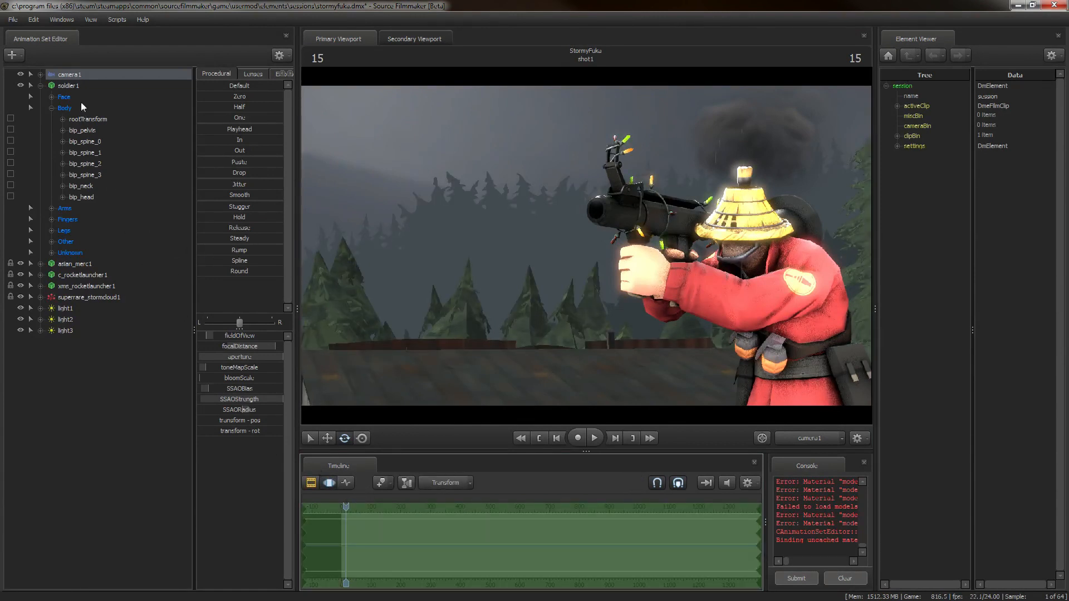
- Lower camera1's aperture to reduce the background blur and preview the refined shot
{"action": "left_click_drag", "start_coordinate": [272, 356], "coordinate": [213, 356]}
{"action": "left_click", "coordinate": [310, 482]}
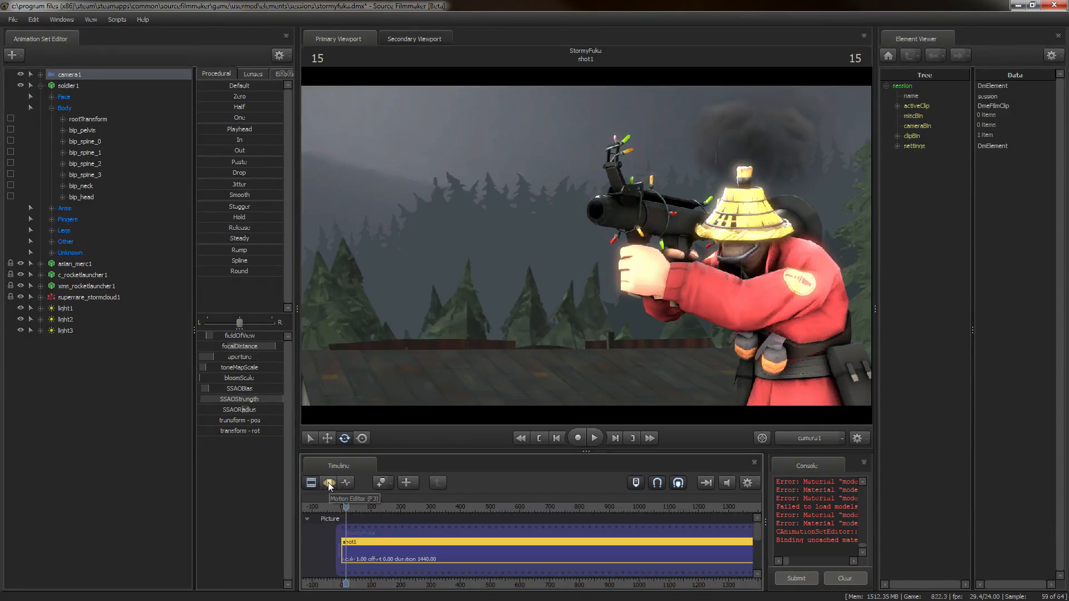
{"action": "left_click", "coordinate": [328, 482]}
- Dim light1, locate it in the work camera view, and check the soldier through camera1
{"action": "left_click", "coordinate": [81, 308]}
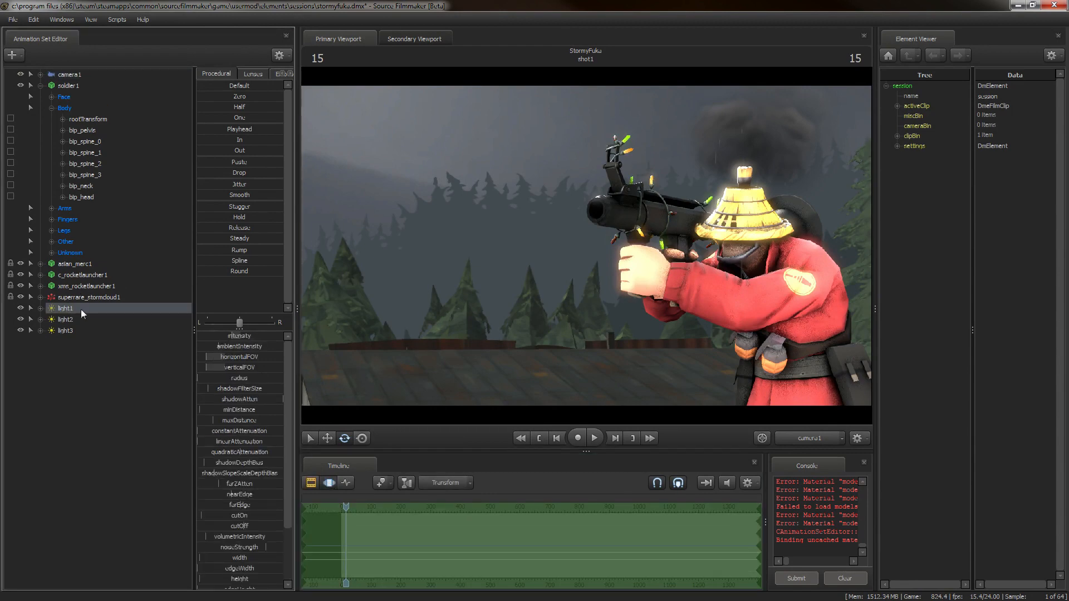
{"action": "left_click", "coordinate": [251, 335]}
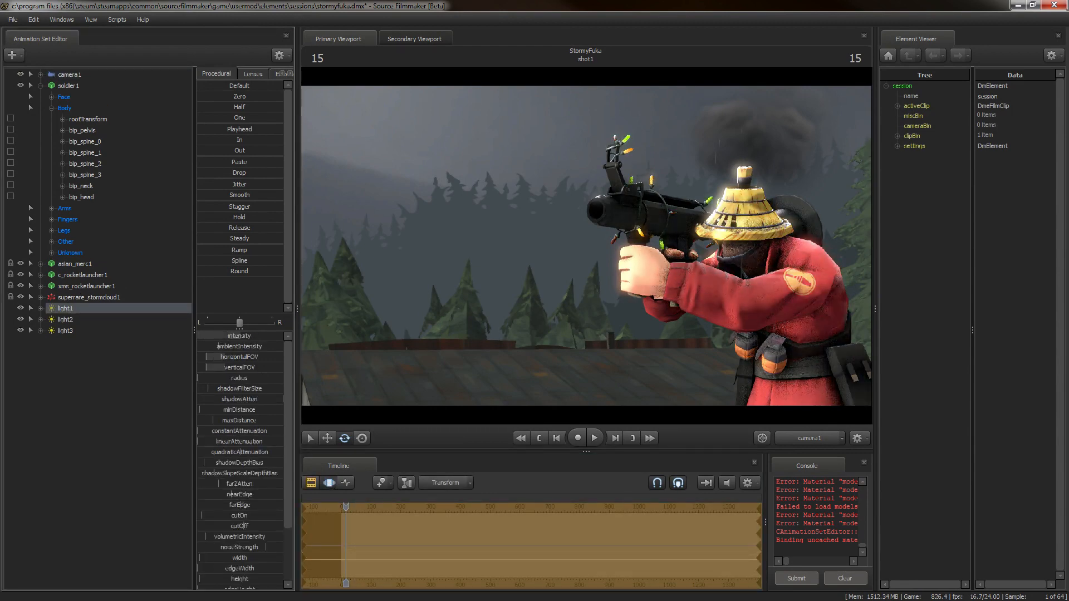
{"action": "left_click", "coordinate": [809, 437]}
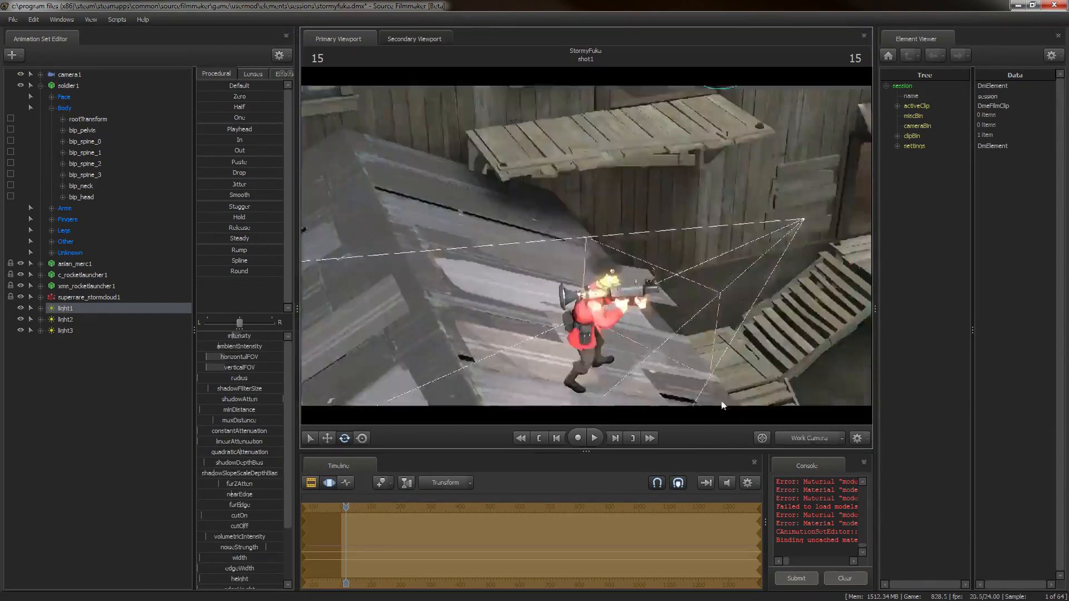
{"action": "left_click_drag", "start_coordinate": [351, 408], "coordinate": [441, 359]}
{"action": "key", "text": "w"}
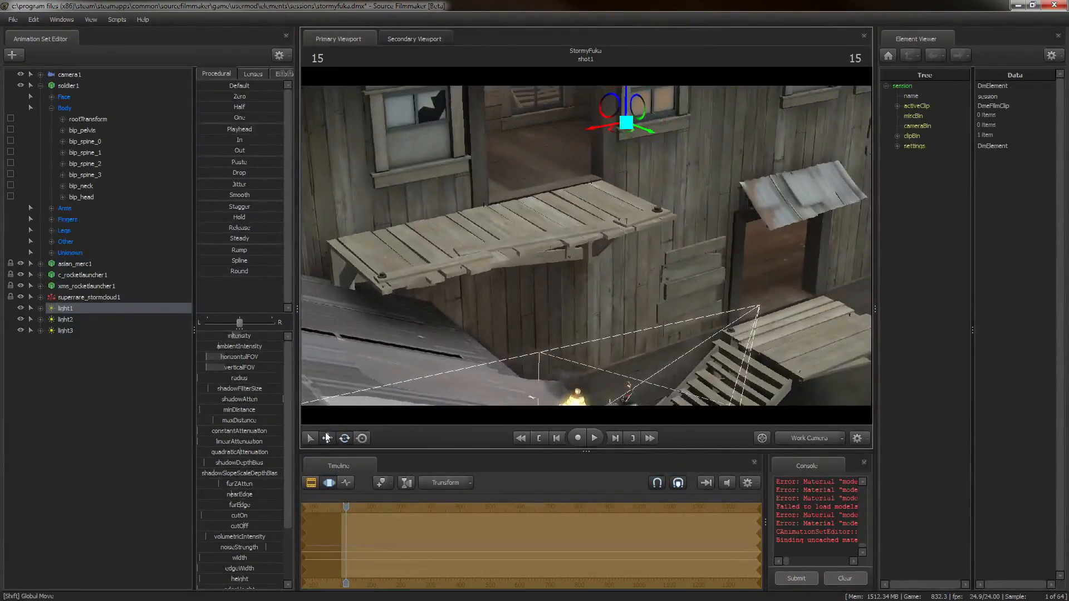
{"action": "left_click", "coordinate": [809, 438]}
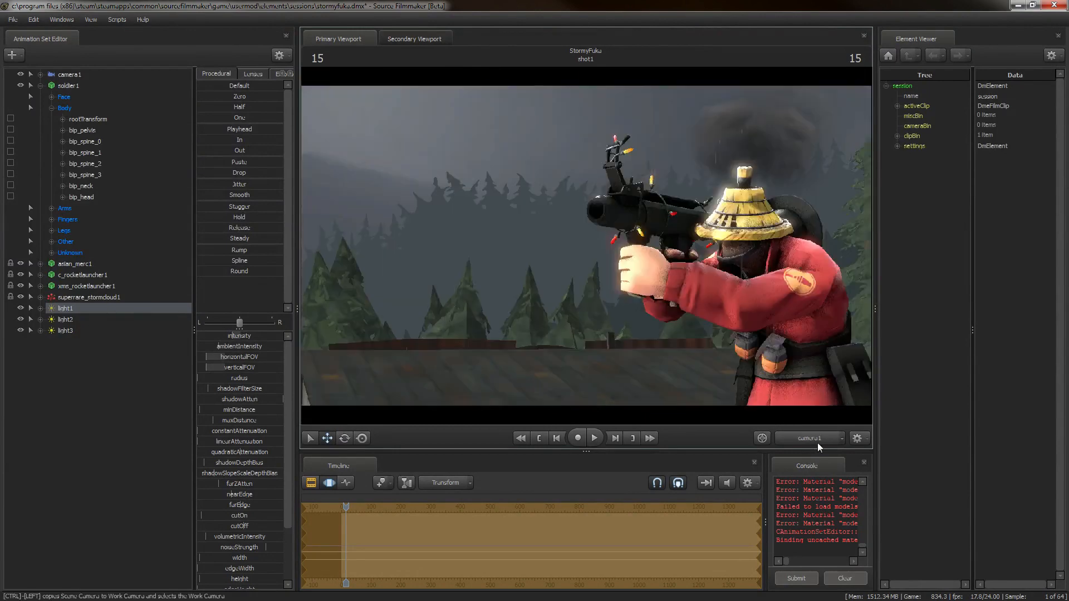
- Reposition light1 over the roof behind the soldier in the work camera view and rotate it to face him
{"action": "left_click", "coordinate": [822, 438]}
{"action": "left_click_drag", "start_coordinate": [779, 390], "coordinate": [659, 372]}
{"action": "left_click", "coordinate": [344, 438]}
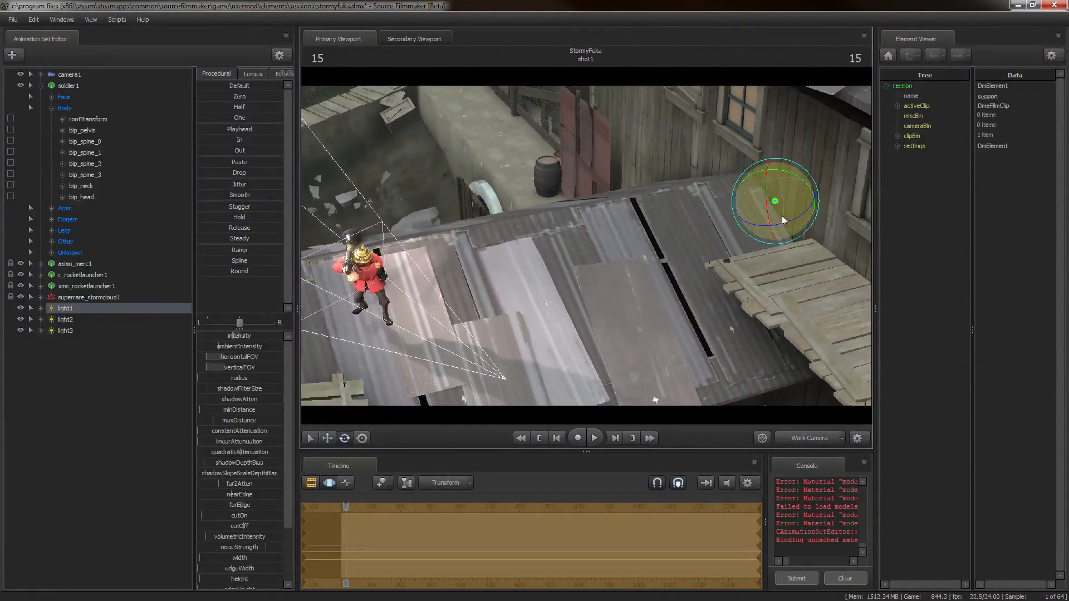
{"action": "left_click_drag", "start_coordinate": [791, 219], "coordinate": [796, 216]}
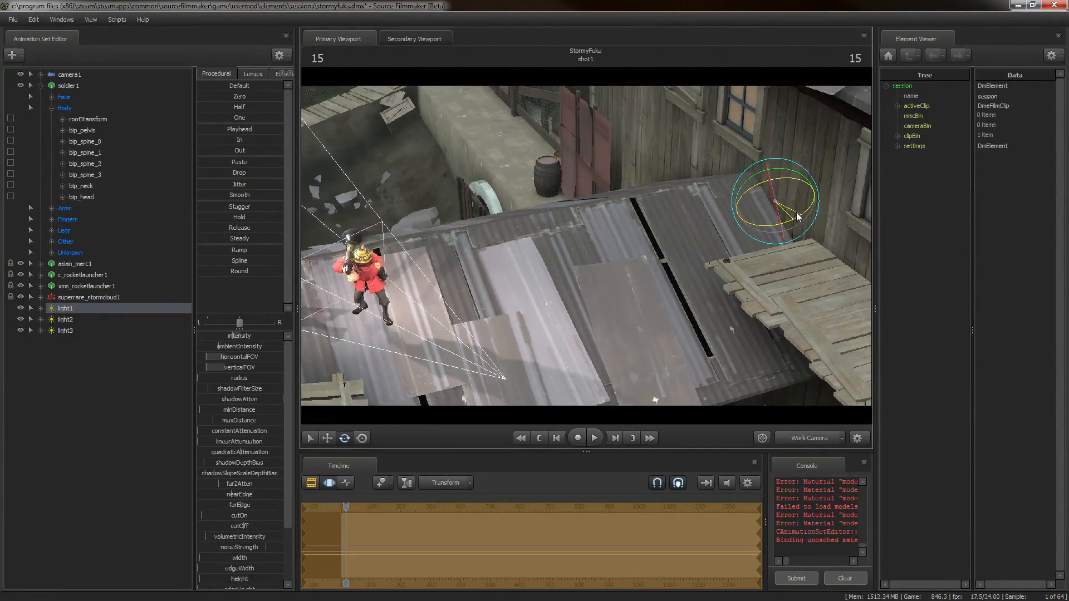
{"action": "left_click_drag", "start_coordinate": [779, 256], "coordinate": [773, 255]}
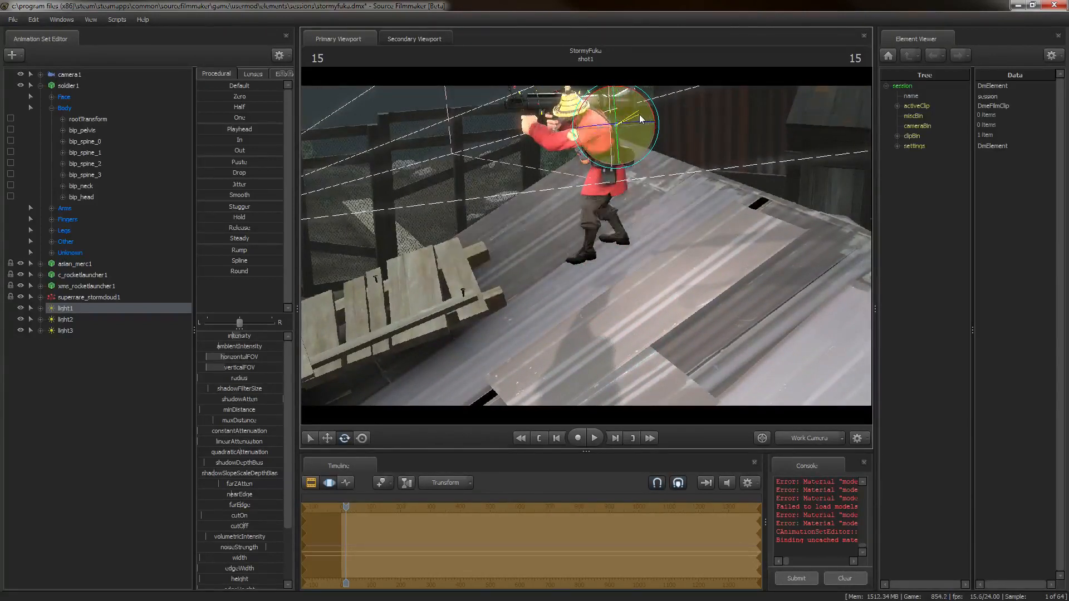
- Raise light1's intensity and fine-tune it while viewing the soldier through camera1
{"action": "left_click_drag", "start_coordinate": [258, 337], "coordinate": [261, 336]}
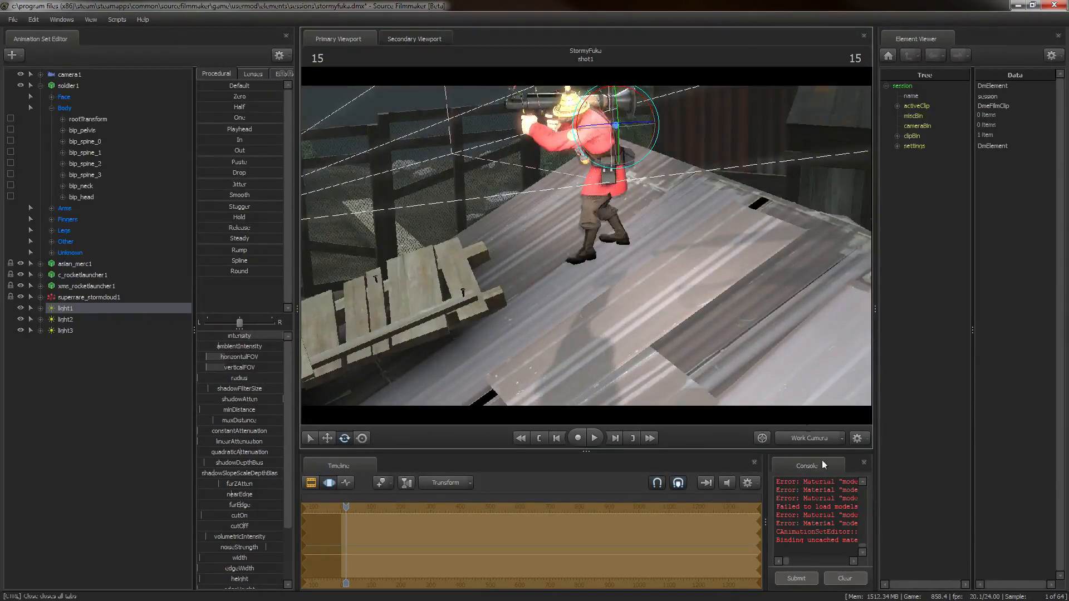
{"action": "left_click", "coordinate": [812, 439]}
{"action": "mouse_move", "coordinate": [261, 337]}
{"action": "left_mouse_down"}
{"action": "mouse_move", "coordinate": [245, 336]}
{"action": "mouse_move", "coordinate": [259, 336]}
{"action": "mouse_move", "coordinate": [262, 350]}
{"action": "left_mouse_up"}
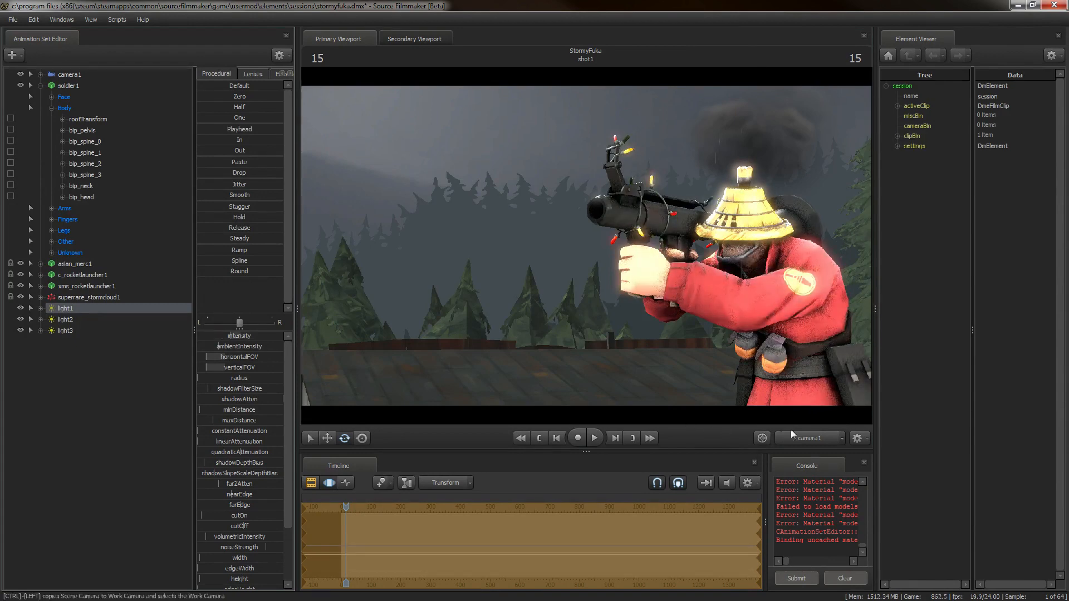
- Re-aim light1 behind the soldier in the work camera view, and select camera1 after returning to its view
{"action": "left_click", "coordinate": [808, 439]}
{"action": "left_click_drag", "start_coordinate": [623, 143], "coordinate": [667, 201]}
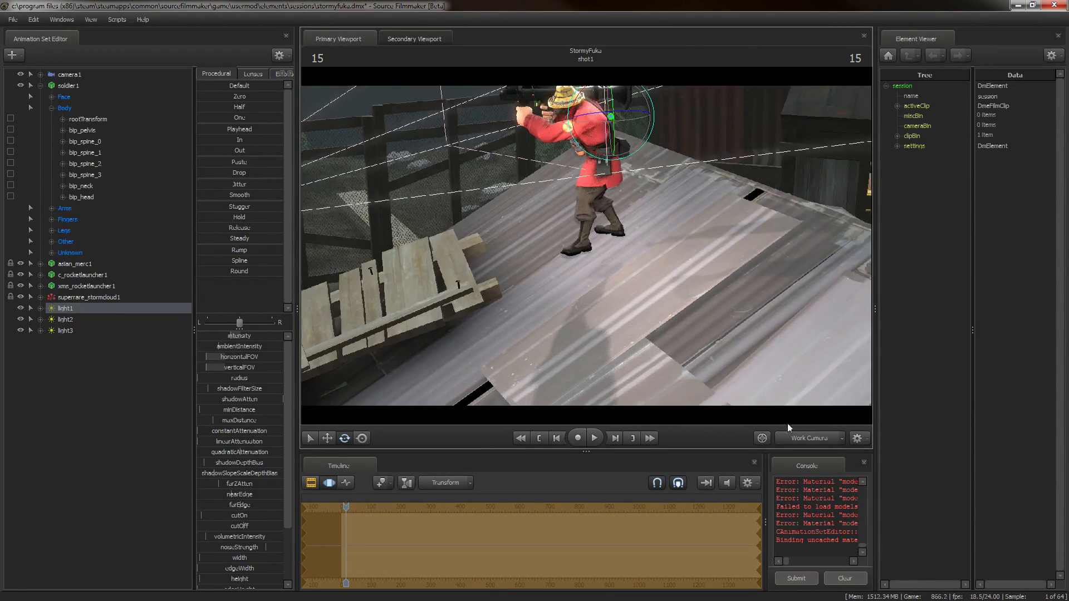
{"action": "left_click", "coordinate": [792, 439]}
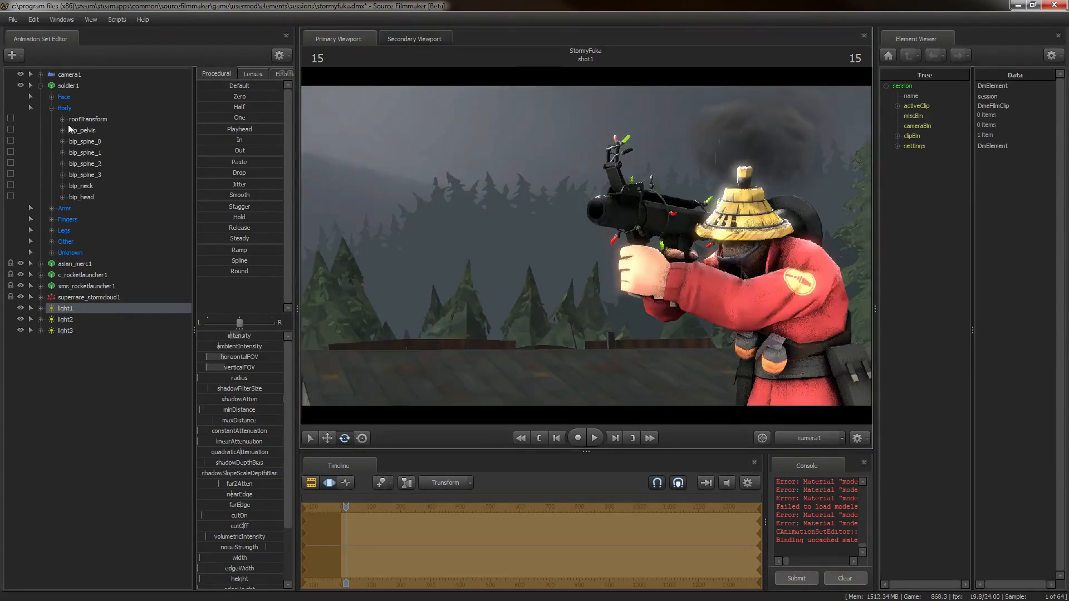
{"action": "left_click", "coordinate": [70, 74]}
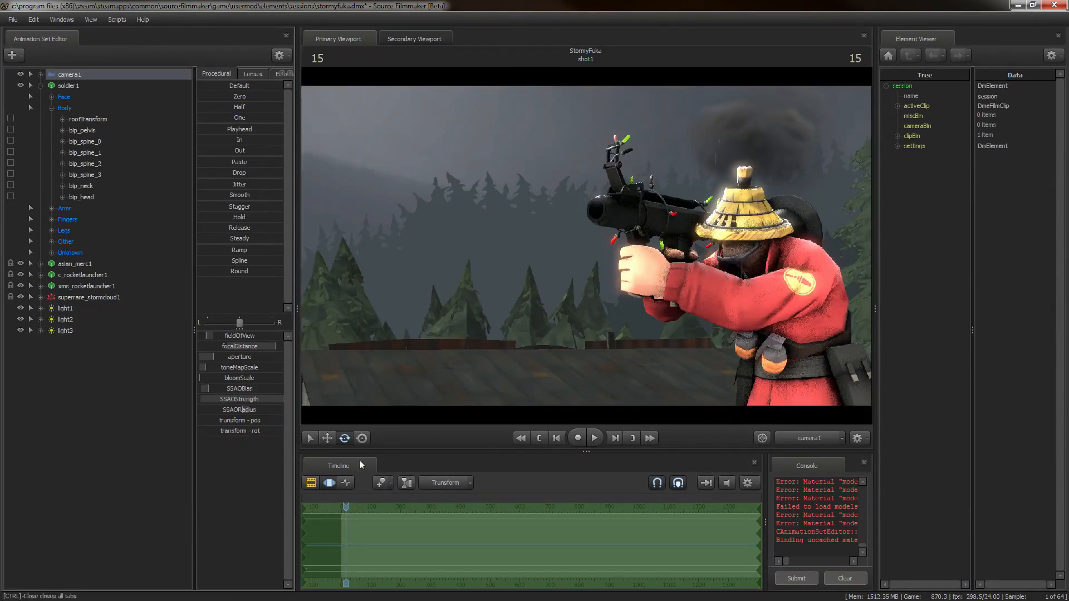
- Lower camera1's toneMapScale and raise the intensity of the three scene lights to compensate for the darker image
{"action": "left_click_drag", "start_coordinate": [236, 369], "coordinate": [227, 368]}
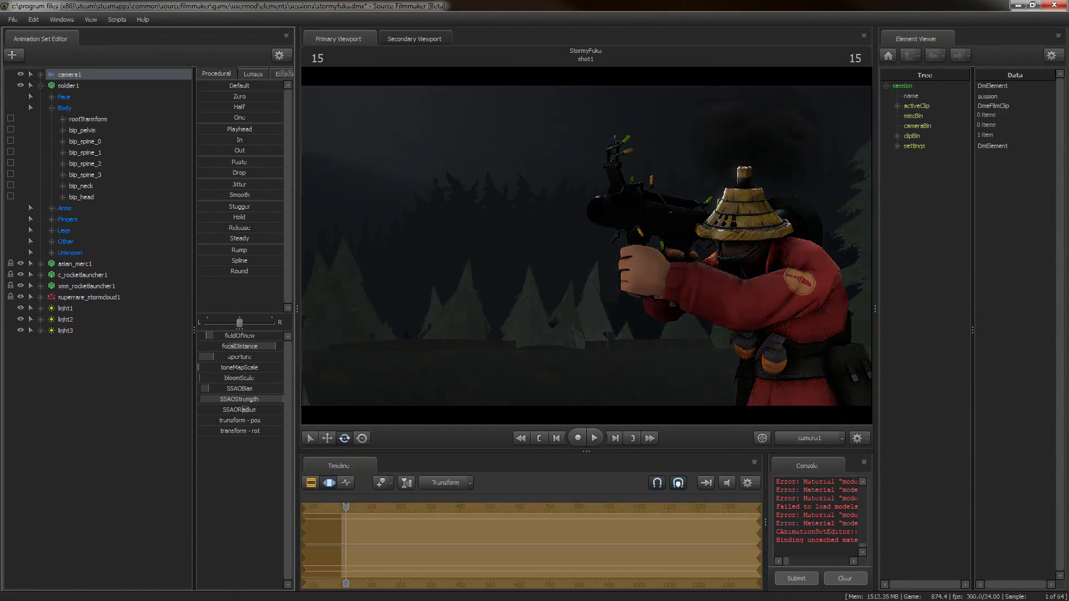
{"action": "left_click", "coordinate": [66, 308]}
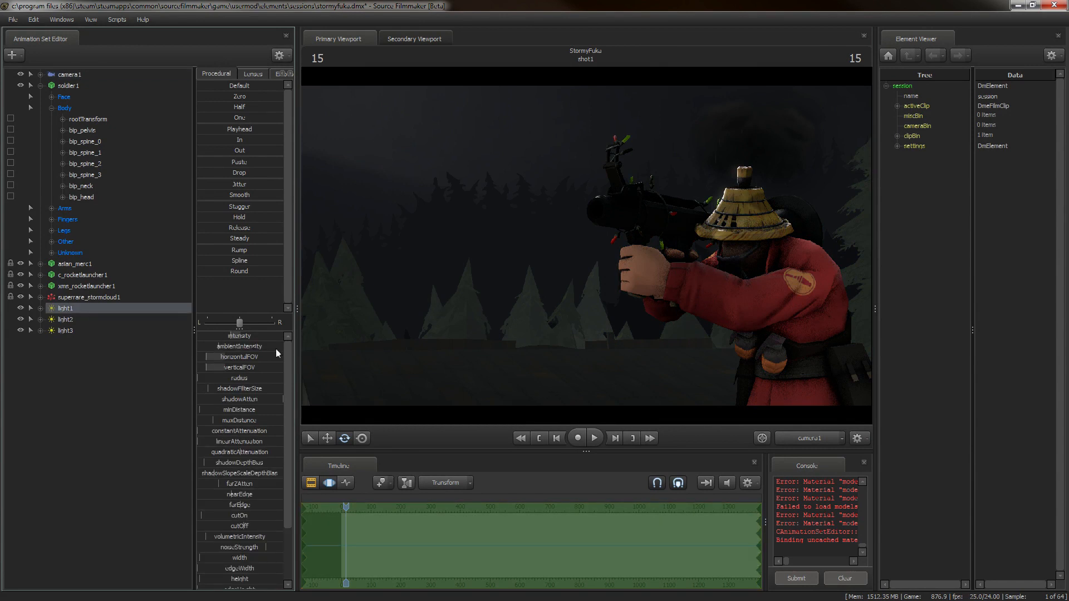
{"action": "left_click", "coordinate": [76, 319]}
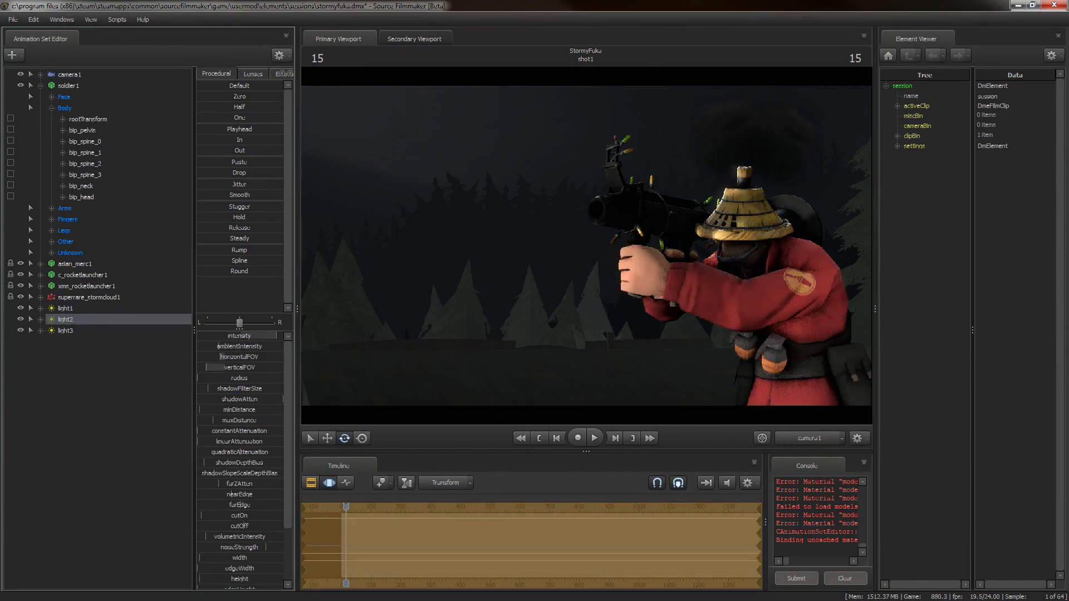
{"action": "left_click", "coordinate": [77, 331]}
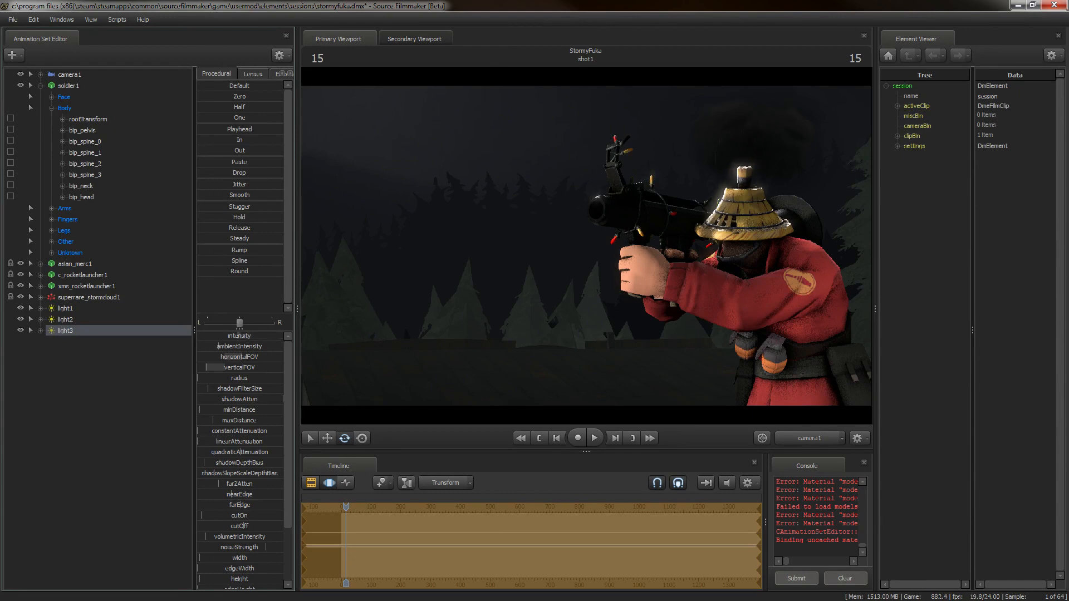
- Raise light1 above the soldier's height in the work camera view and check the result through camera1
{"action": "left_click", "coordinate": [62, 309]}
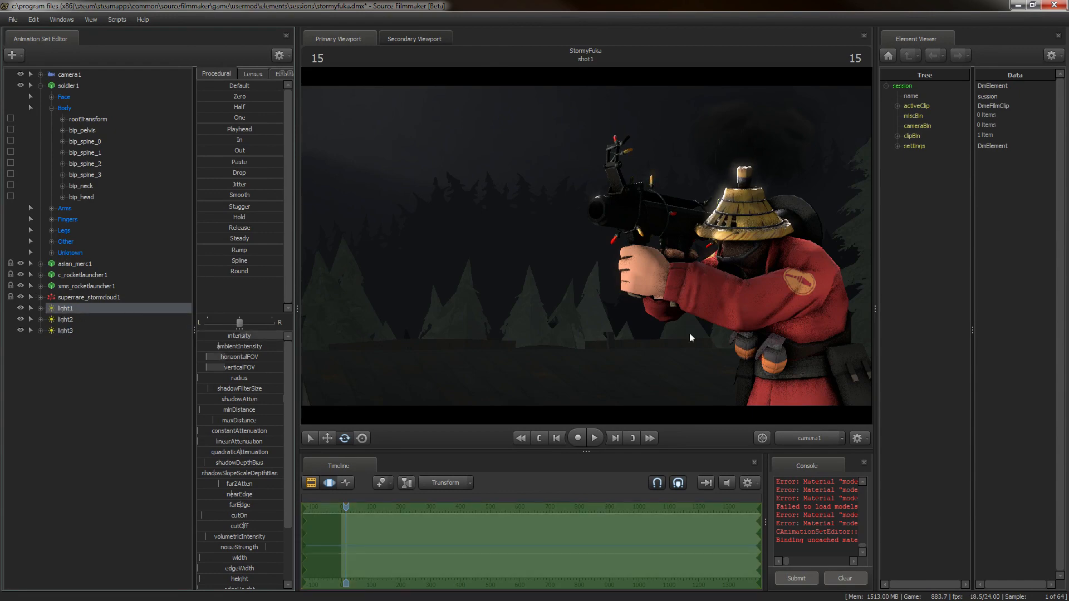
{"action": "left_click", "coordinate": [795, 439]}
{"action": "left_click_drag", "start_coordinate": [664, 300], "coordinate": [656, 267]}
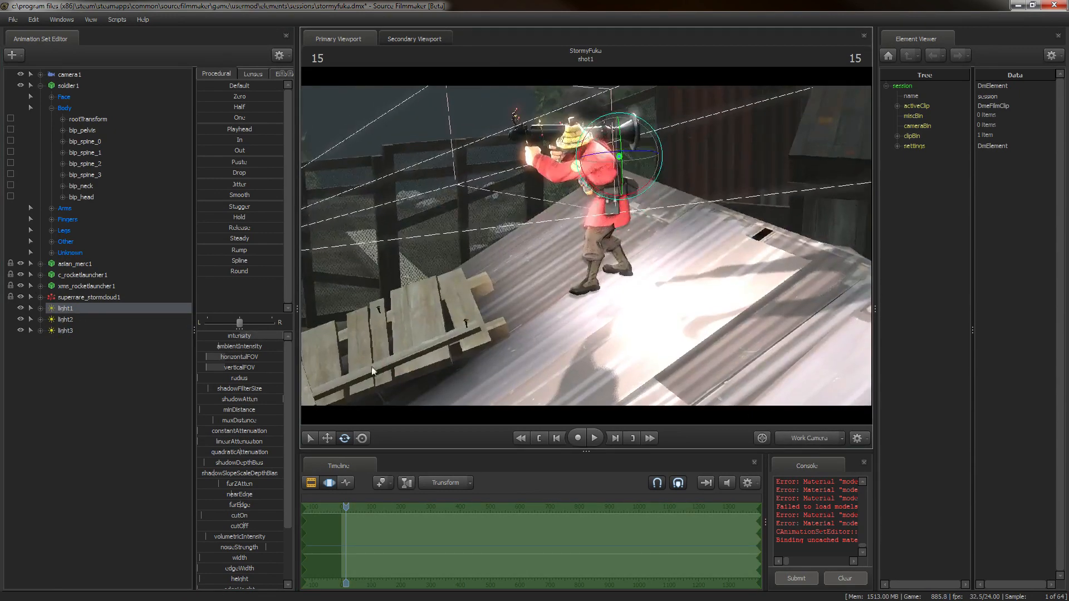
{"action": "left_click", "coordinate": [326, 438]}
{"action": "left_click_drag", "start_coordinate": [630, 158], "coordinate": [602, 96]}
{"action": "left_click", "coordinate": [795, 432]}
{"action": "left_click", "coordinate": [795, 433]}
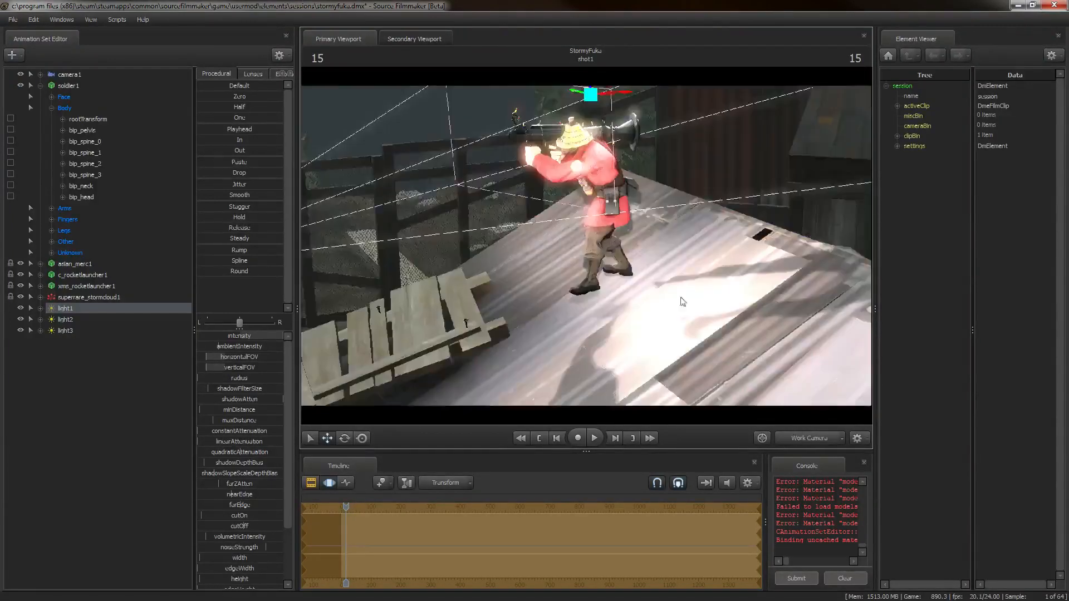
- Shift light1 along the roof behind the soldier in the work camera view, re-aim it, and return to camera1's view
{"action": "left_click_drag", "start_coordinate": [682, 302], "coordinate": [657, 284]}
{"action": "key", "text": "w"}
{"action": "key", "text": "s"}
{"action": "key", "text": "s"}
{"action": "left_click_drag", "start_coordinate": [740, 224], "coordinate": [744, 224]}
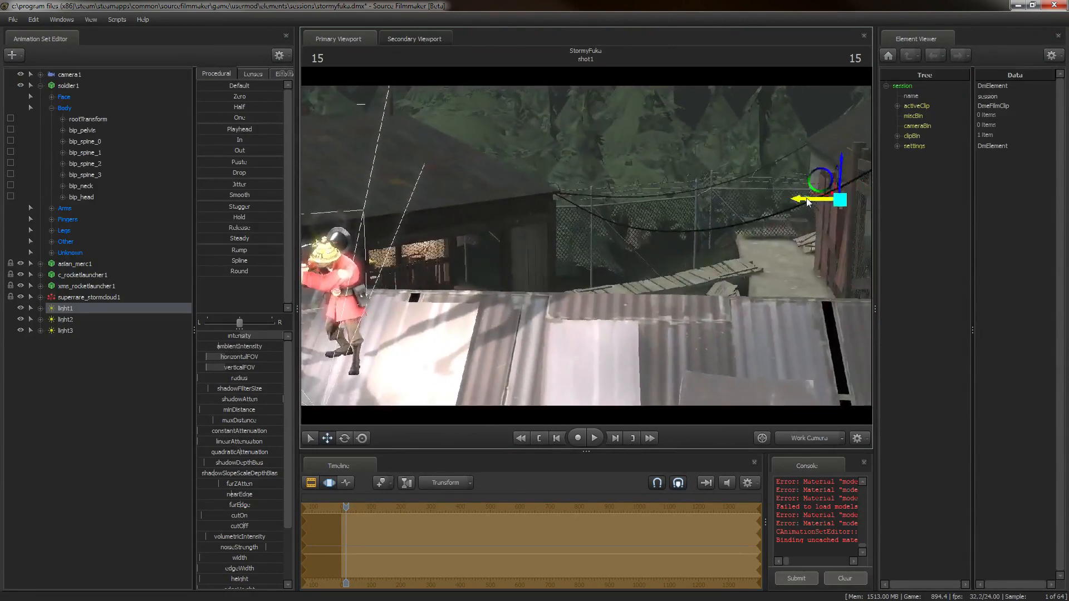
{"action": "left_click_drag", "start_coordinate": [808, 201], "coordinate": [665, 284]}
{"action": "left_click", "coordinate": [344, 438]}
{"action": "left_click", "coordinate": [813, 440]}
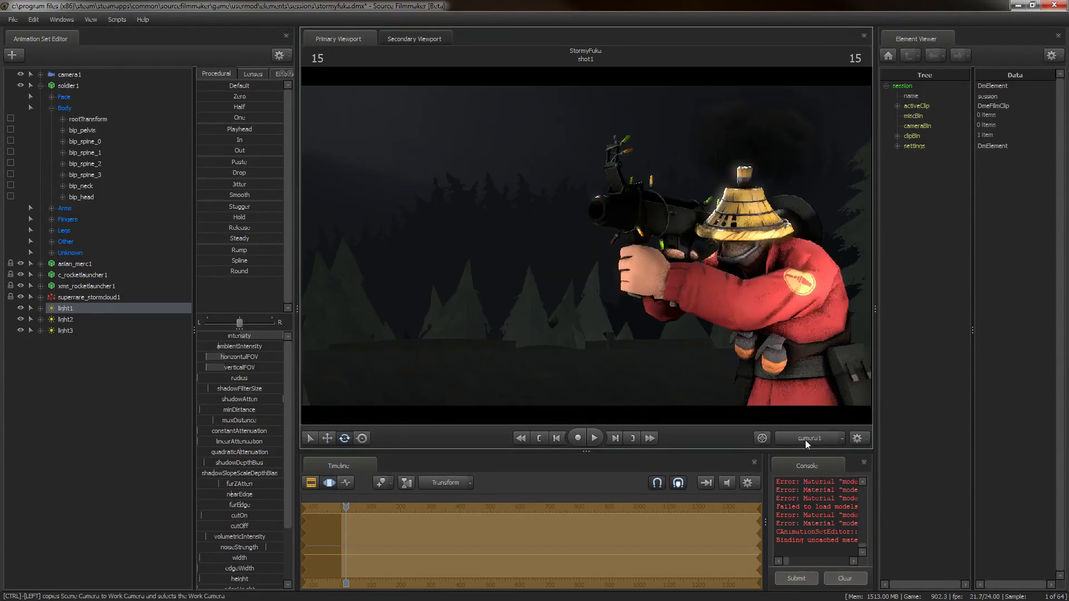
- Raise camera1's toneMapScale slightly and reduce light1's intensity to tone down the glow on the soldier
{"action": "left_click", "coordinate": [91, 75]}
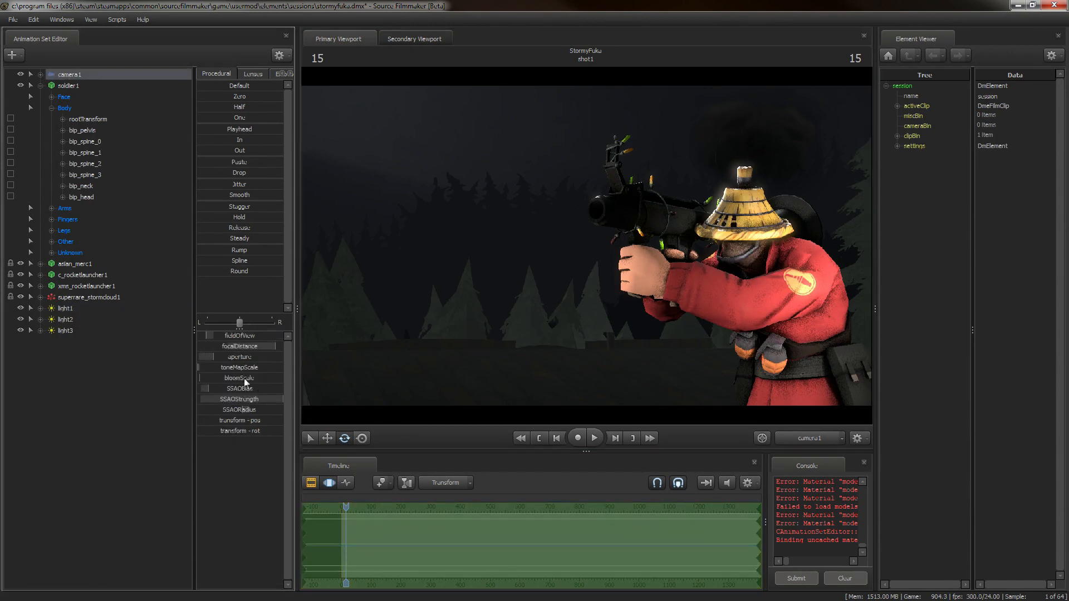
{"action": "left_click_drag", "start_coordinate": [228, 367], "coordinate": [230, 367]}
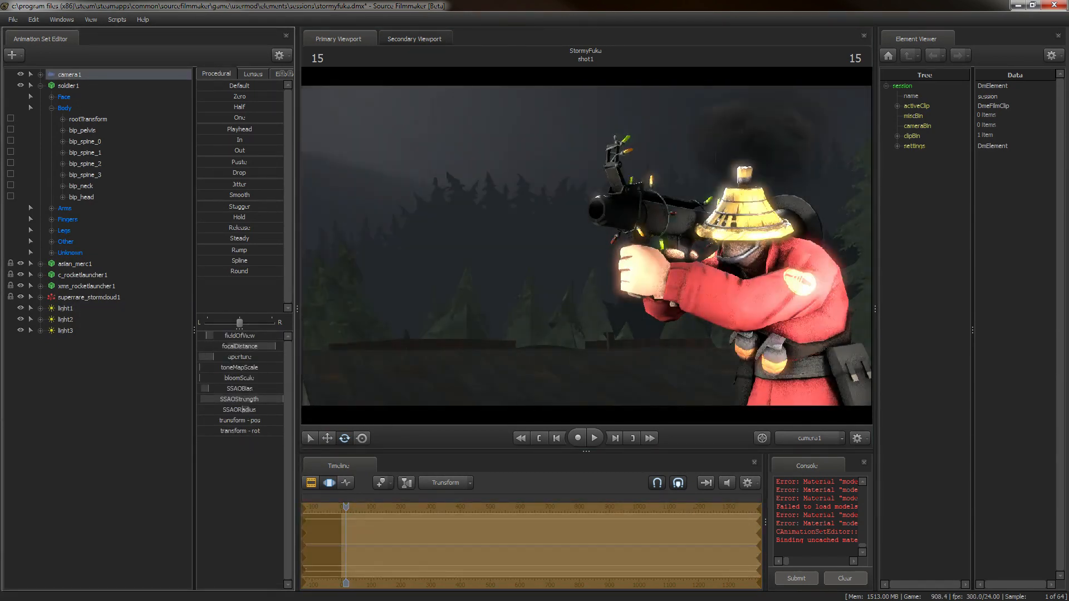
{"action": "left_click", "coordinate": [65, 309]}
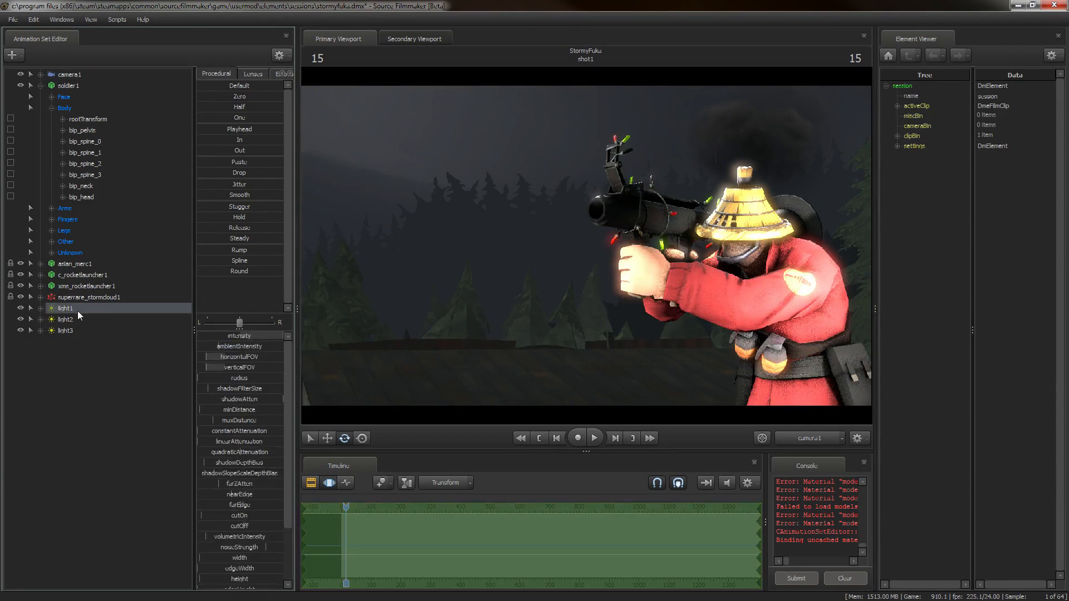
{"action": "left_click_drag", "start_coordinate": [272, 337], "coordinate": [226, 336]}
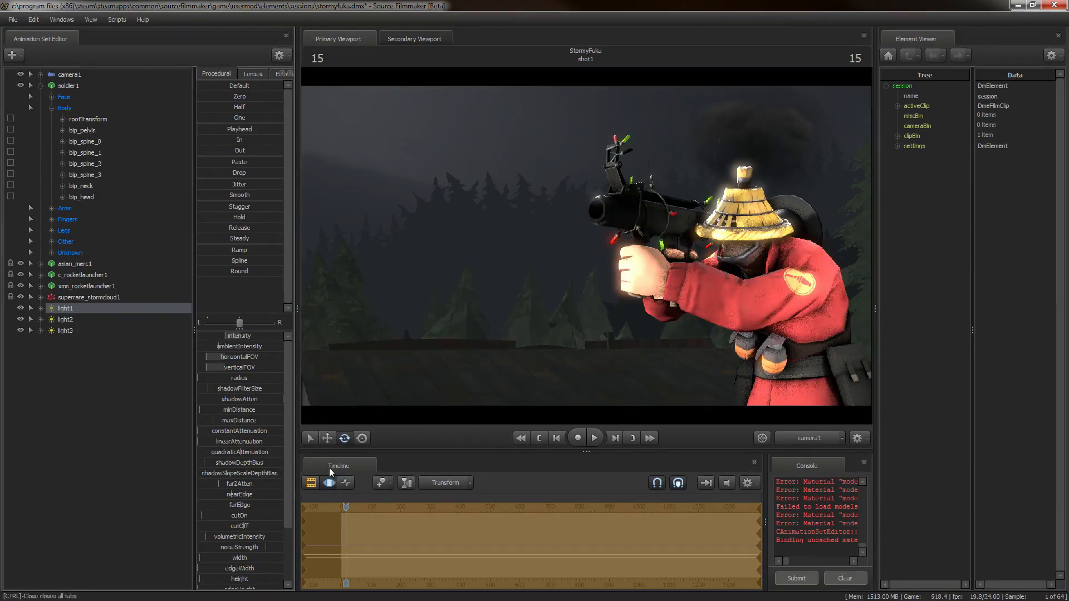
- Add a fourth light to the scene and select it in the work camera view
{"action": "left_click", "coordinate": [311, 482]}
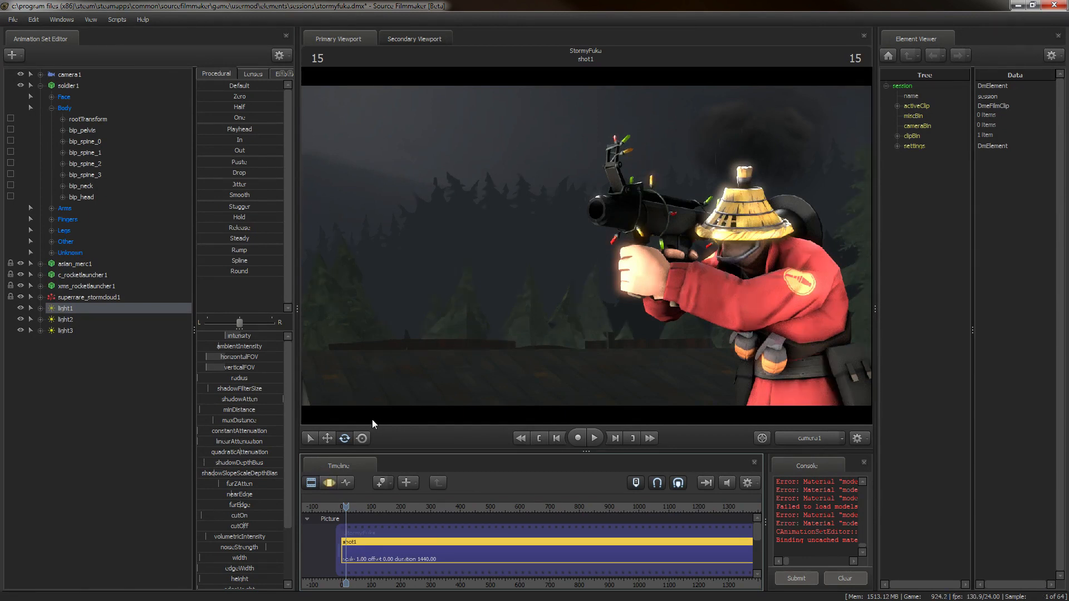
{"action": "left_click", "coordinate": [329, 482]}
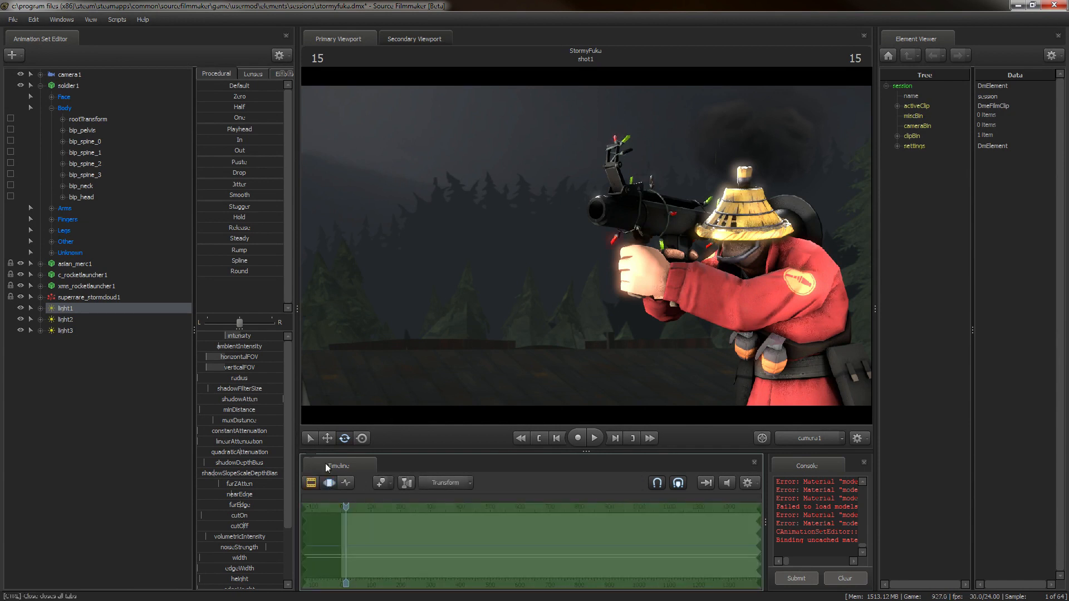
{"action": "right_click", "coordinate": [138, 366]}
{"action": "left_click", "coordinate": [209, 376]}
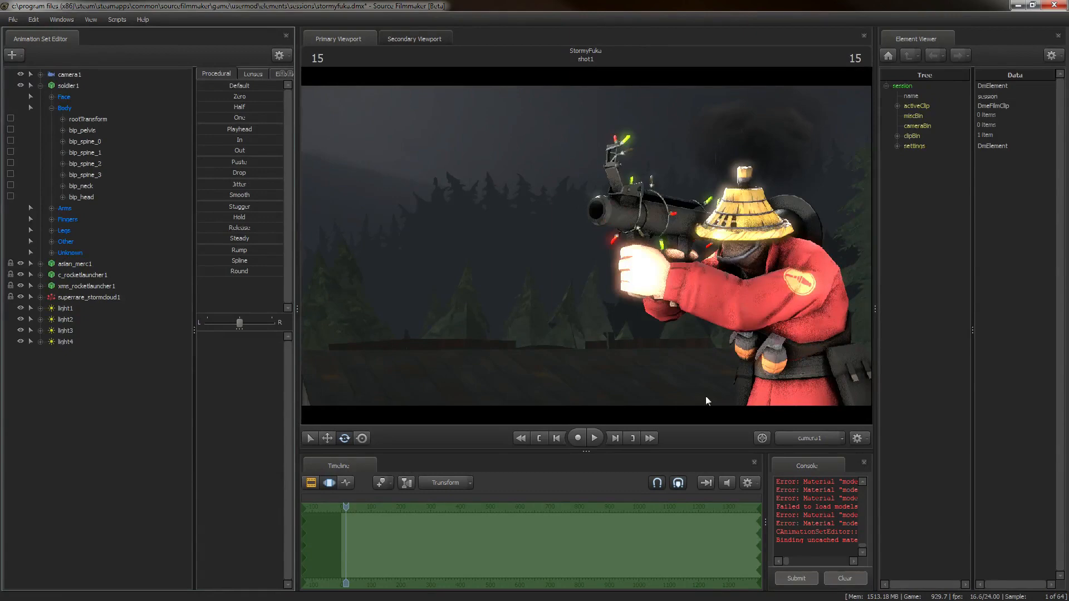
{"action": "left_click", "coordinate": [806, 438]}
{"action": "left_click_drag", "start_coordinate": [657, 262], "coordinate": [579, 255]}
{"action": "left_click", "coordinate": [89, 343]}
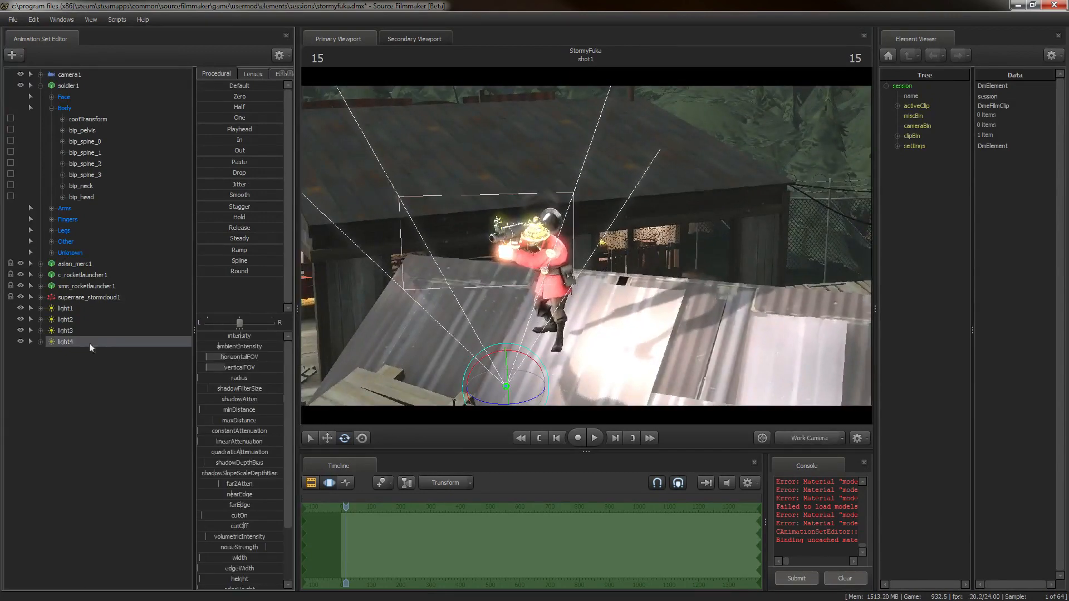
- Raise light4 from the roof to the height of the soldier's rocket launcher
{"action": "left_click", "coordinate": [328, 439]}
{"action": "left_click_drag", "start_coordinate": [497, 384], "coordinate": [505, 246]}
{"action": "left_click", "coordinate": [344, 438]}
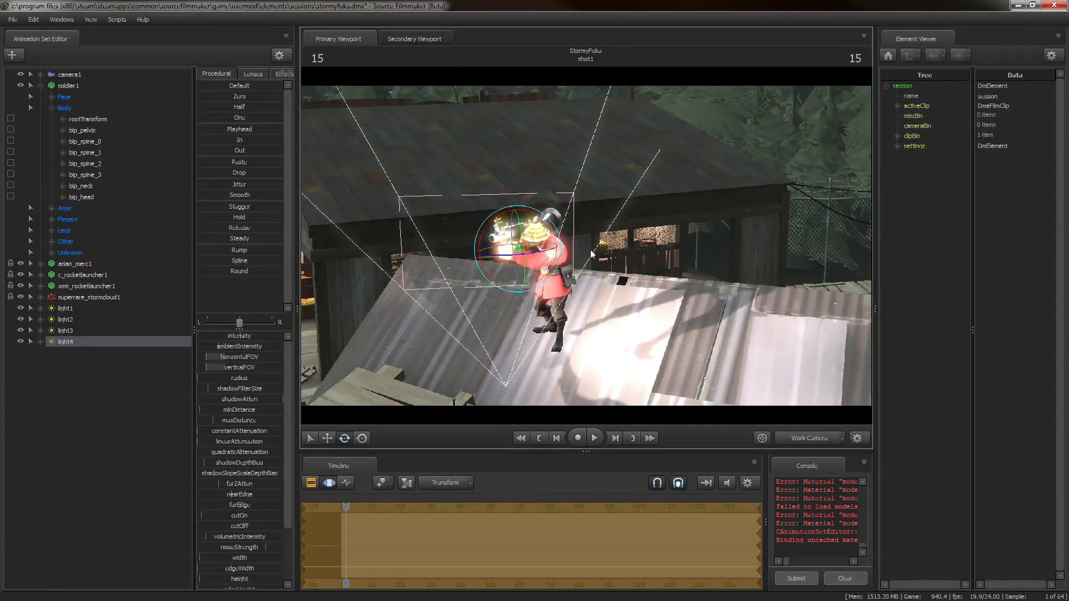
{"action": "key", "text": "w"}
{"action": "left_click_drag", "start_coordinate": [540, 231], "coordinate": [473, 203]}
{"action": "key", "text": "w"}
{"action": "key", "text": "s"}
- Fine-tune light4's position beside the rocket launcher, rotate it to light the weapon, and return to camera1's view
{"action": "left_click", "coordinate": [327, 438]}
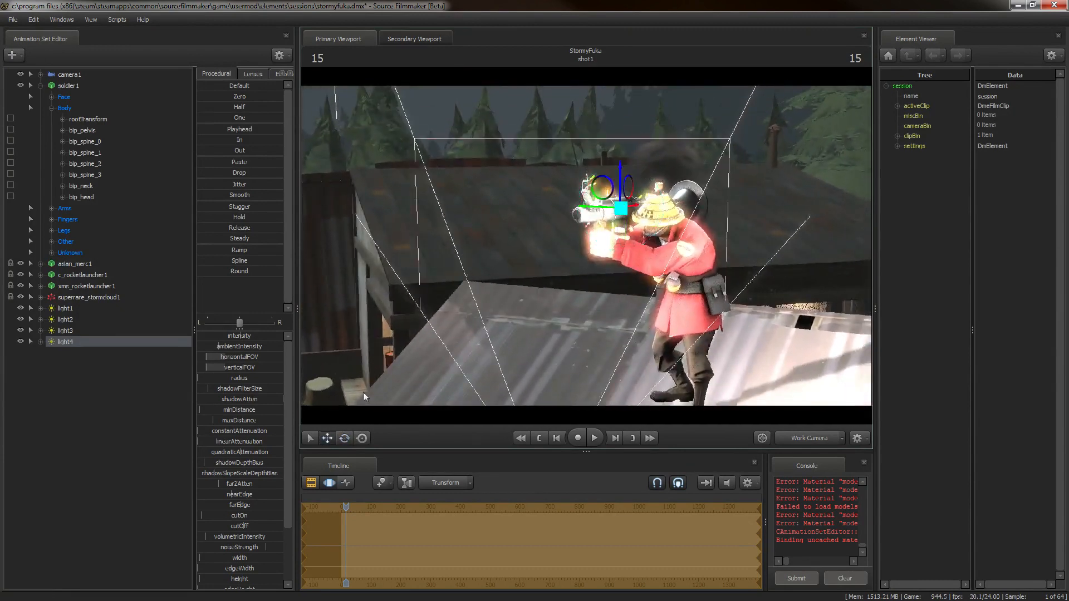
{"action": "left_click_drag", "start_coordinate": [599, 212], "coordinate": [596, 244]}
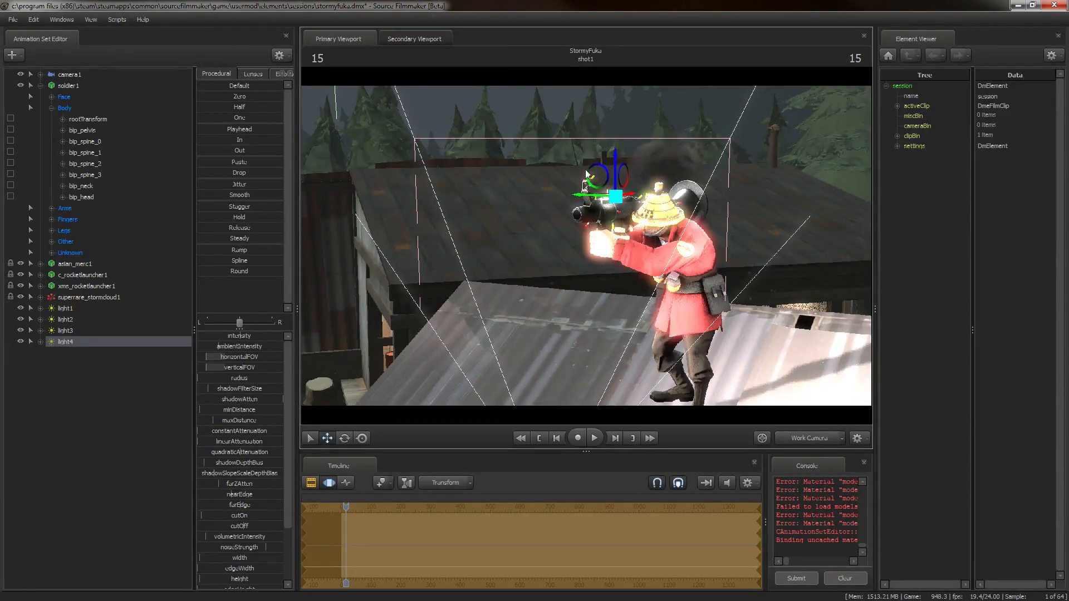
{"action": "left_click_drag", "start_coordinate": [615, 170], "coordinate": [630, 99]}
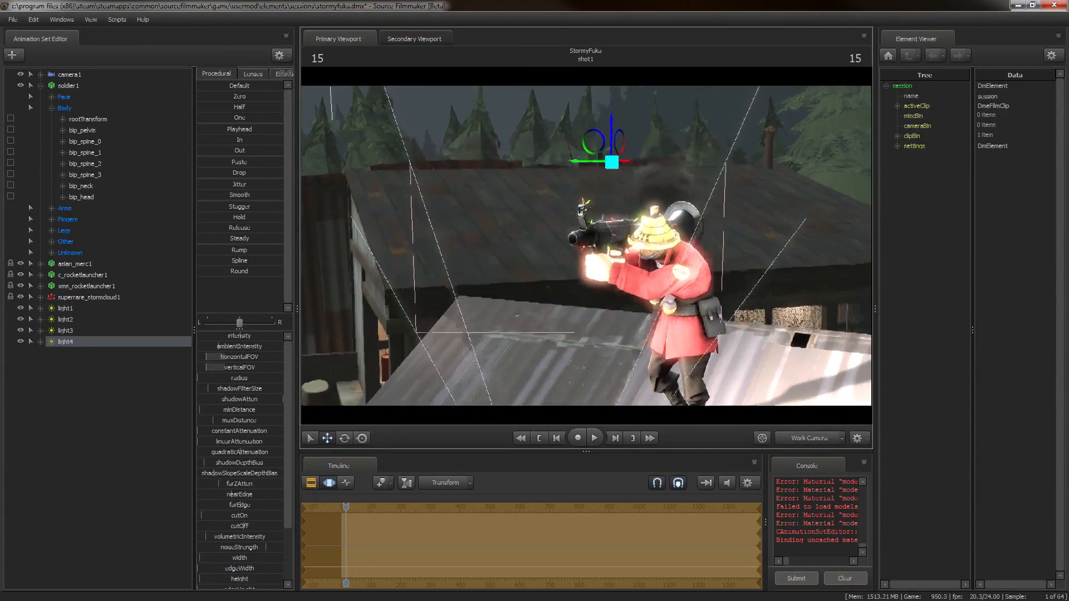
{"action": "left_click_drag", "start_coordinate": [586, 246], "coordinate": [587, 251]}
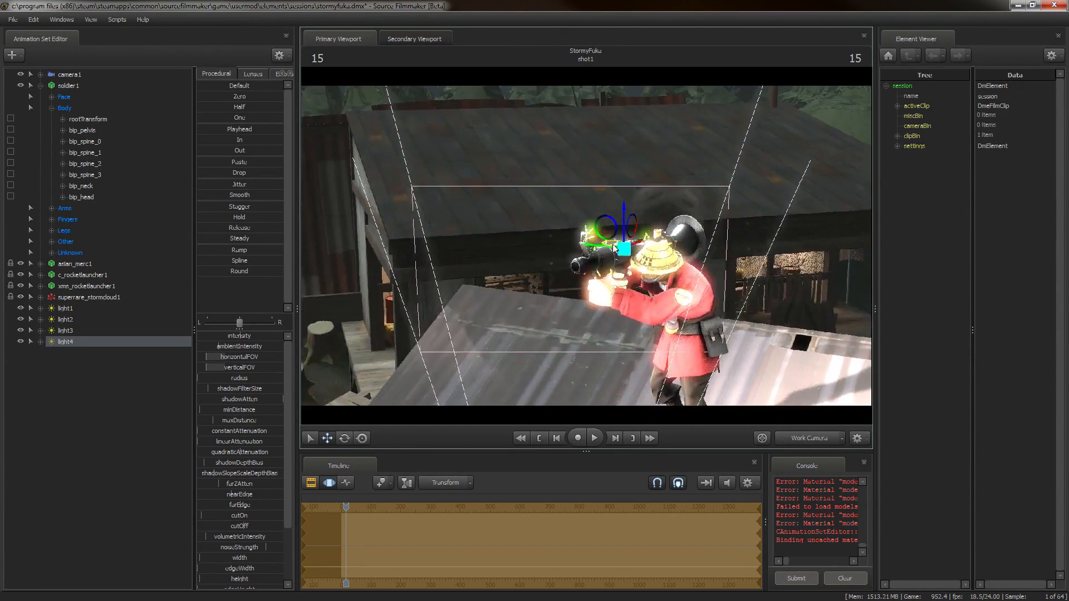
{"action": "key", "text": "e"}
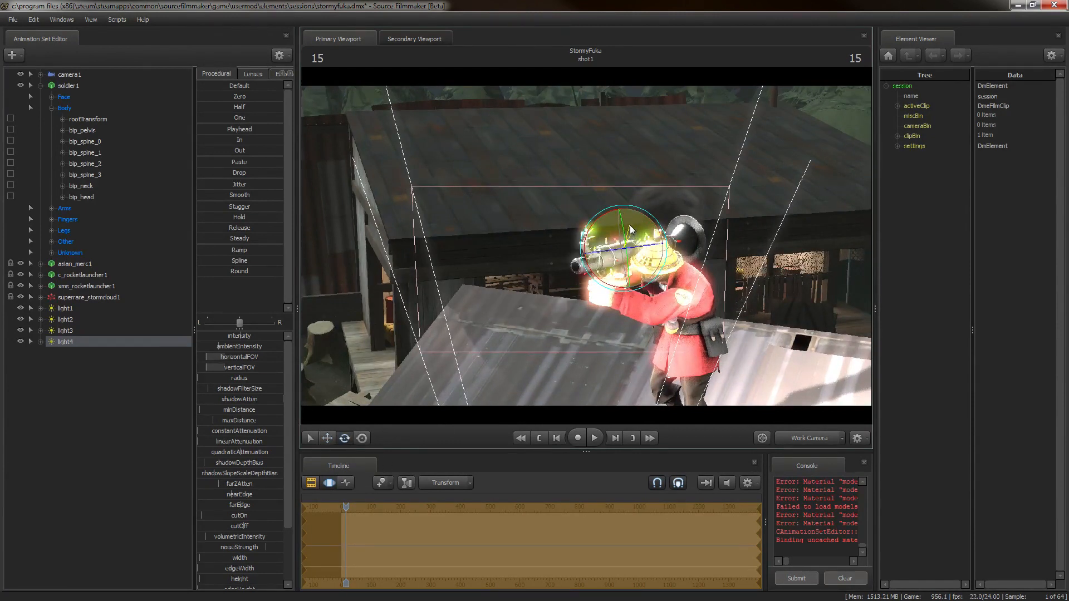
{"action": "mouse_move", "coordinate": [783, 393]}
{"action": "left_mouse_down"}
{"action": "mouse_move", "coordinate": [790, 332]}
{"action": "mouse_move", "coordinate": [790, 423]}
{"action": "mouse_move", "coordinate": [790, 385]}
{"action": "left_mouse_up"}
{"action": "left_click", "coordinate": [789, 430]}
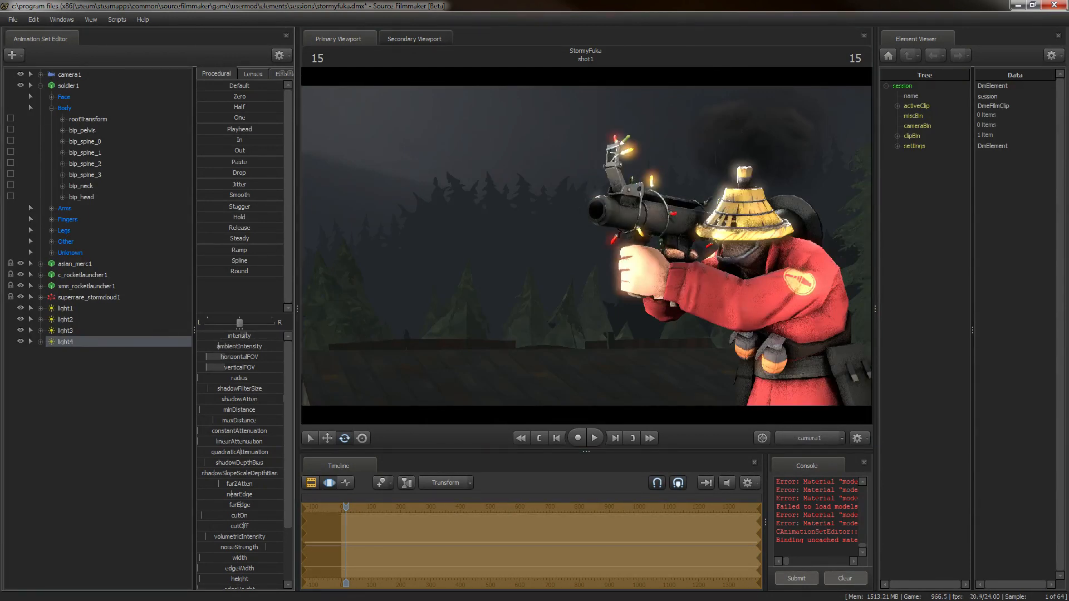
- Give light1 a bluish tint by lowering its color_red and color_green values
{"action": "left_click", "coordinate": [78, 310]}
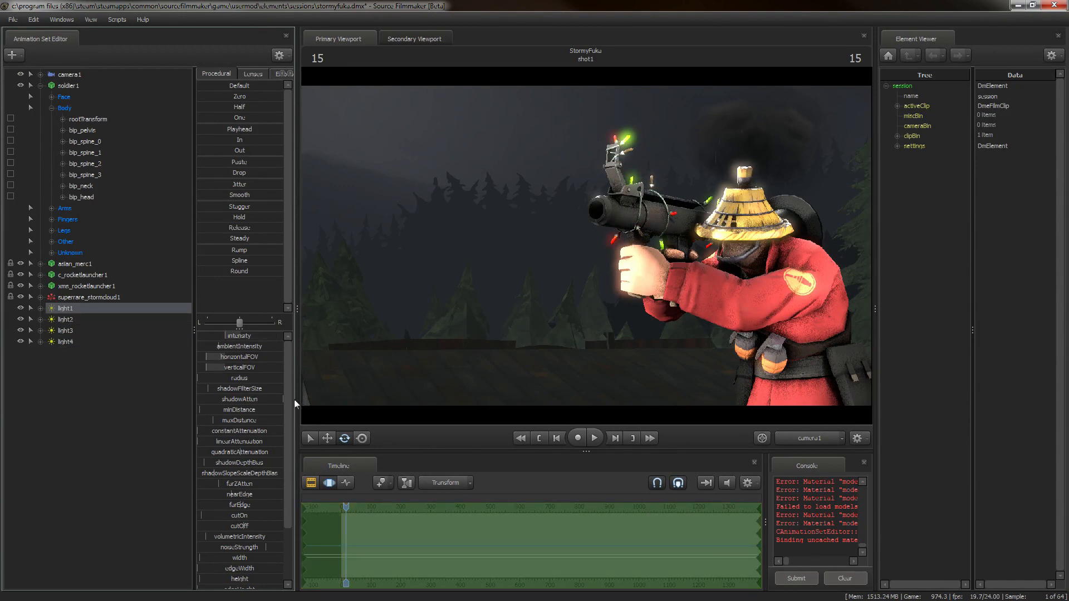
{"action": "scroll", "coordinate": [295, 402], "scroll_direction": "down", "scroll_amount": 2}
{"action": "left_click", "coordinate": [282, 530]}
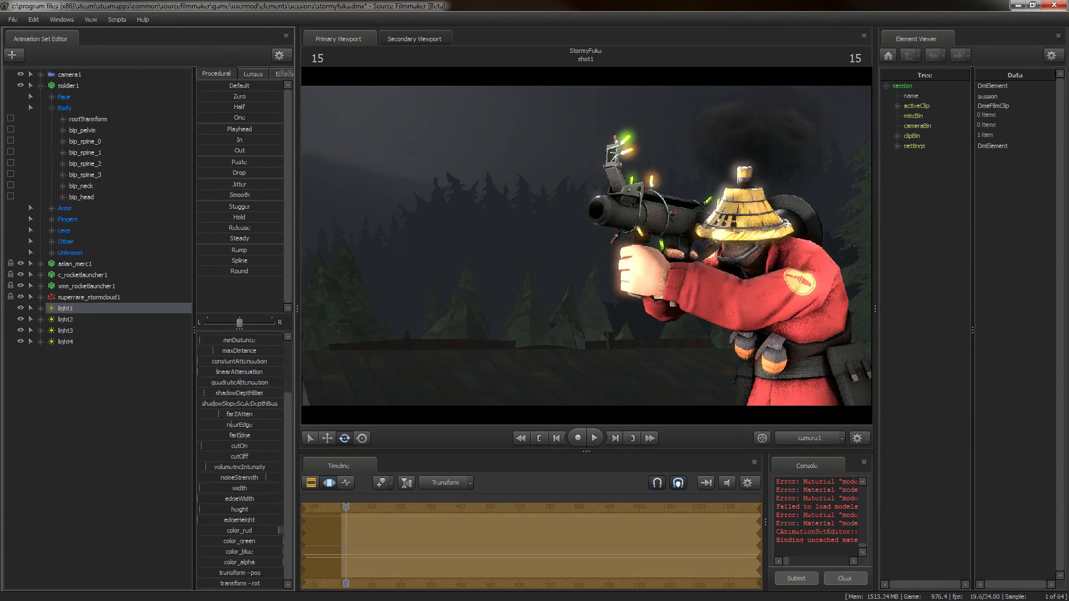
{"action": "left_click_drag", "start_coordinate": [283, 541], "coordinate": [262, 541]}
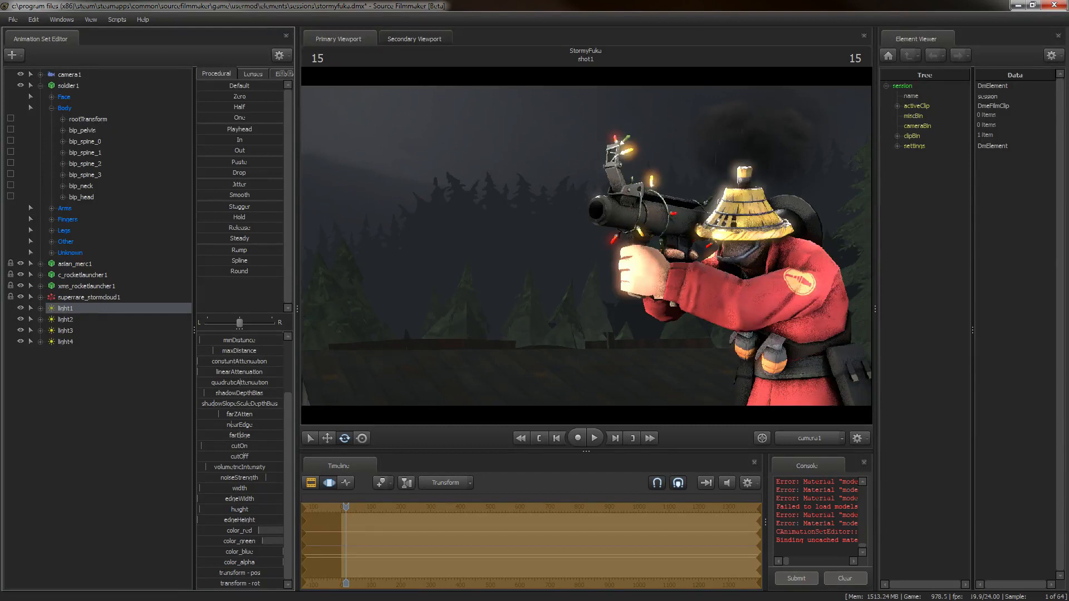
- Apply the same bluish tint to light2 and light3 by lowering their color_red and color_green values
{"action": "left_click", "coordinate": [65, 319]}
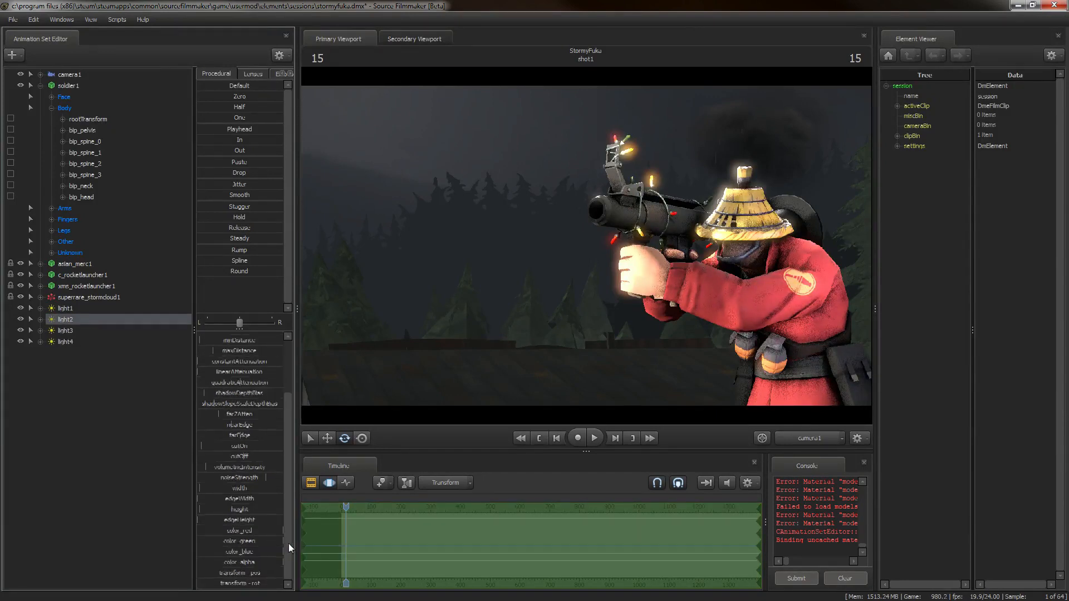
{"action": "left_click", "coordinate": [269, 530]}
{"action": "left_click_drag", "start_coordinate": [266, 530], "coordinate": [263, 541]}
{"action": "left_click", "coordinate": [88, 330]}
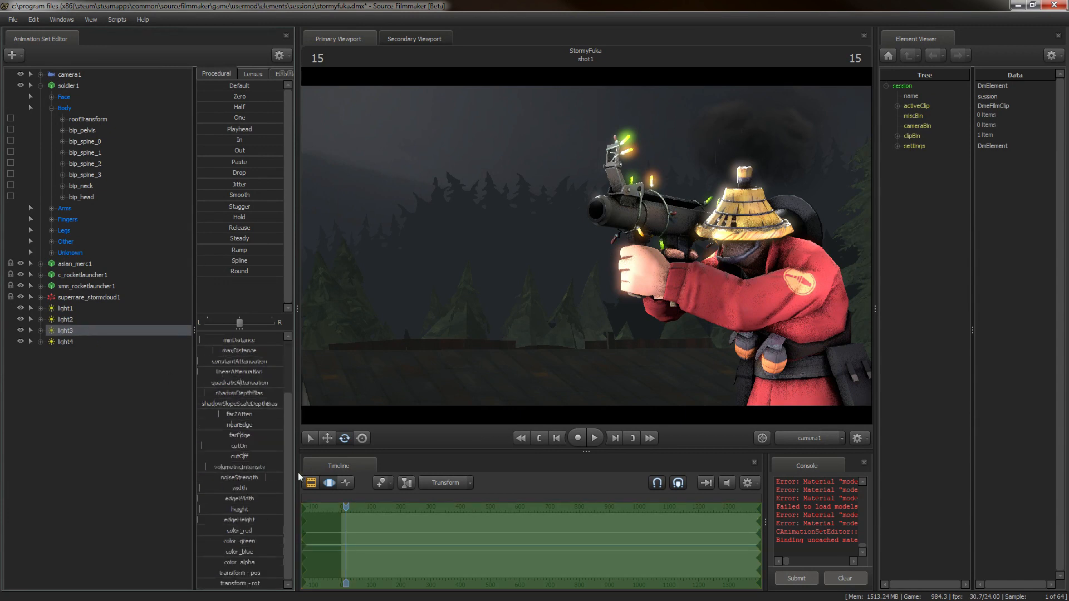
{"action": "left_click", "coordinate": [276, 533]}
{"action": "left_click_drag", "start_coordinate": [260, 530], "coordinate": [265, 541]}
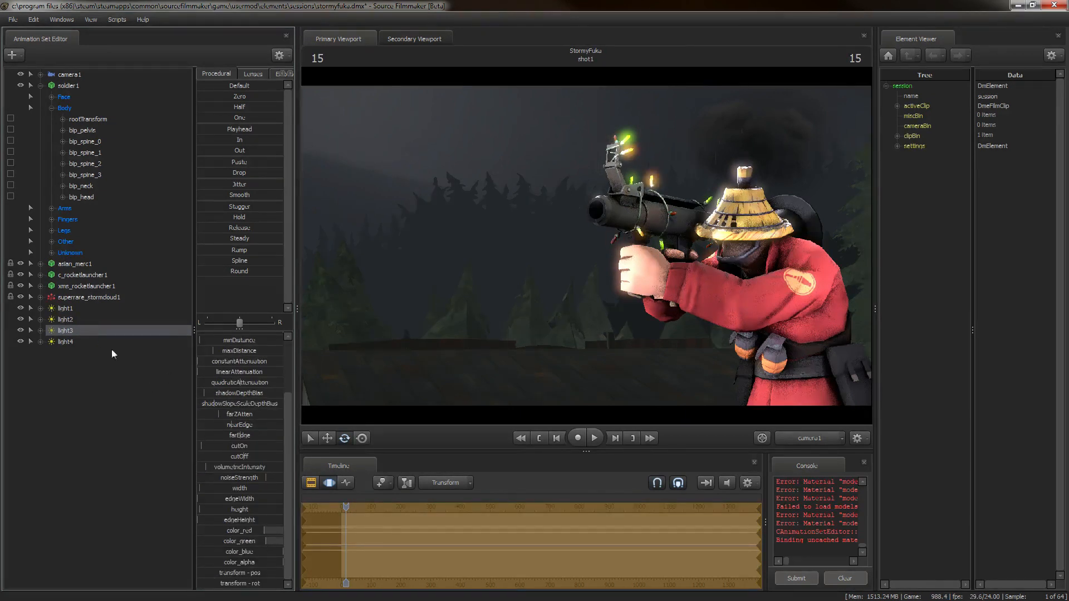
- Tint light4 bluish by reducing its color_red and color_green substantially and its color_blue slightly
{"action": "left_click", "coordinate": [65, 341]}
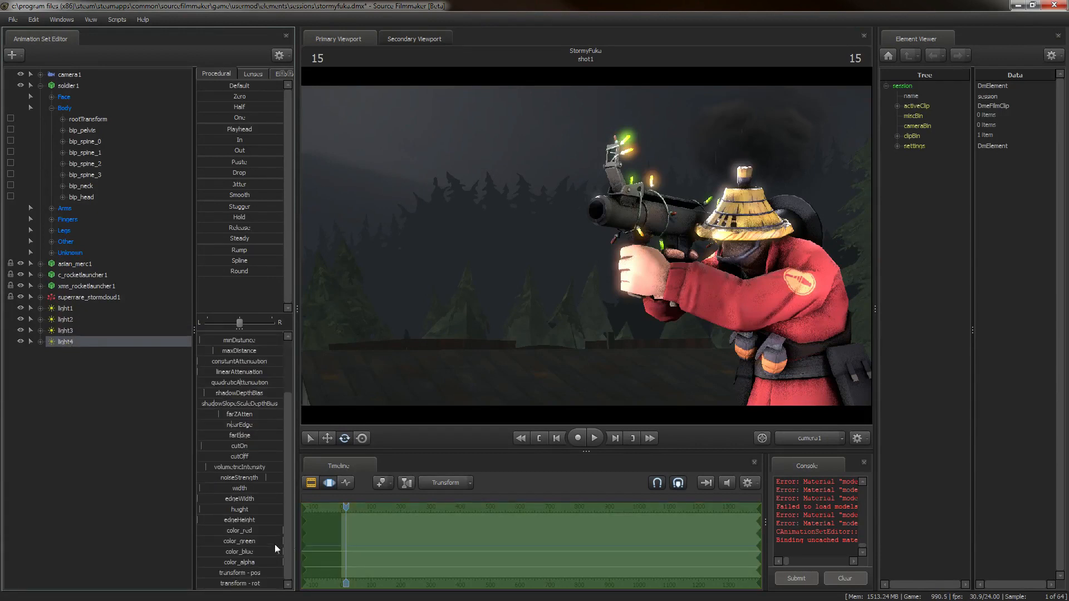
{"action": "left_click_drag", "start_coordinate": [275, 531], "coordinate": [183, 532]}
{"action": "left_click_drag", "start_coordinate": [277, 551], "coordinate": [143, 536]}
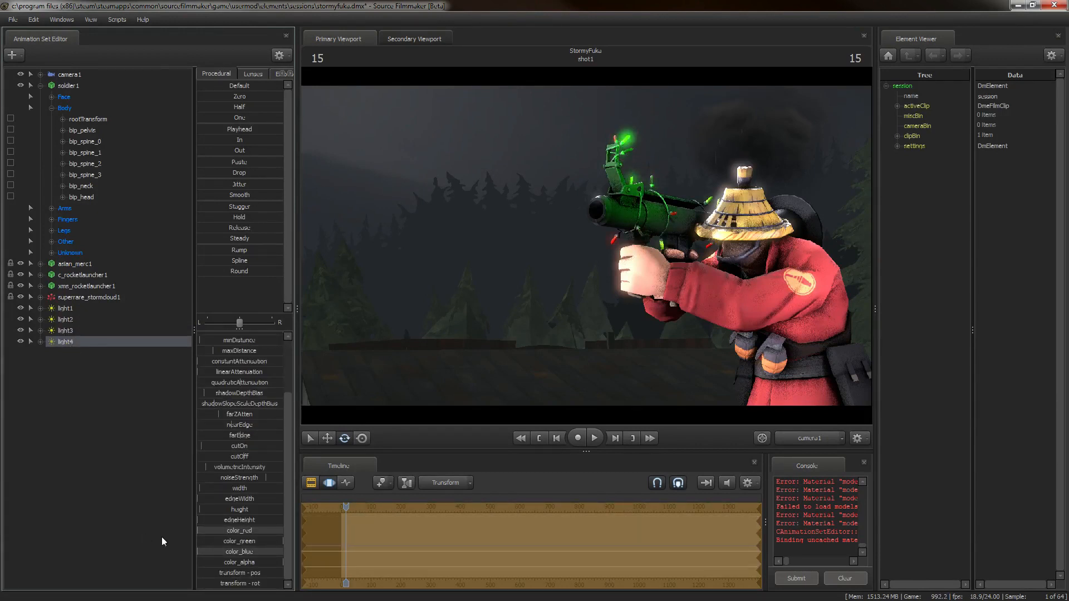
{"action": "left_click_drag", "start_coordinate": [239, 553], "coordinate": [273, 553]}
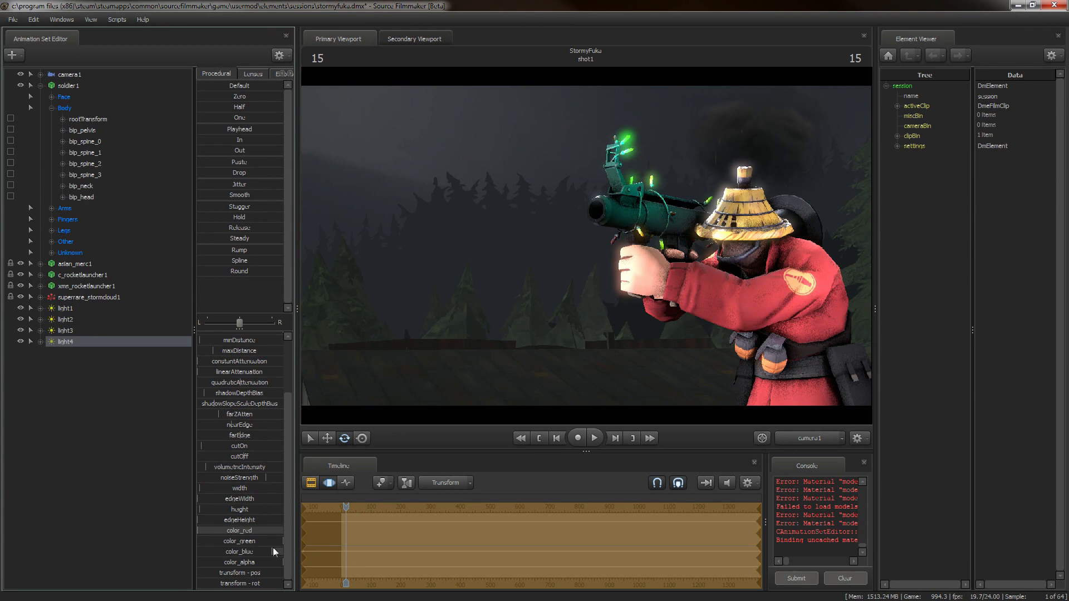
{"action": "left_click_drag", "start_coordinate": [199, 531], "coordinate": [258, 531]}
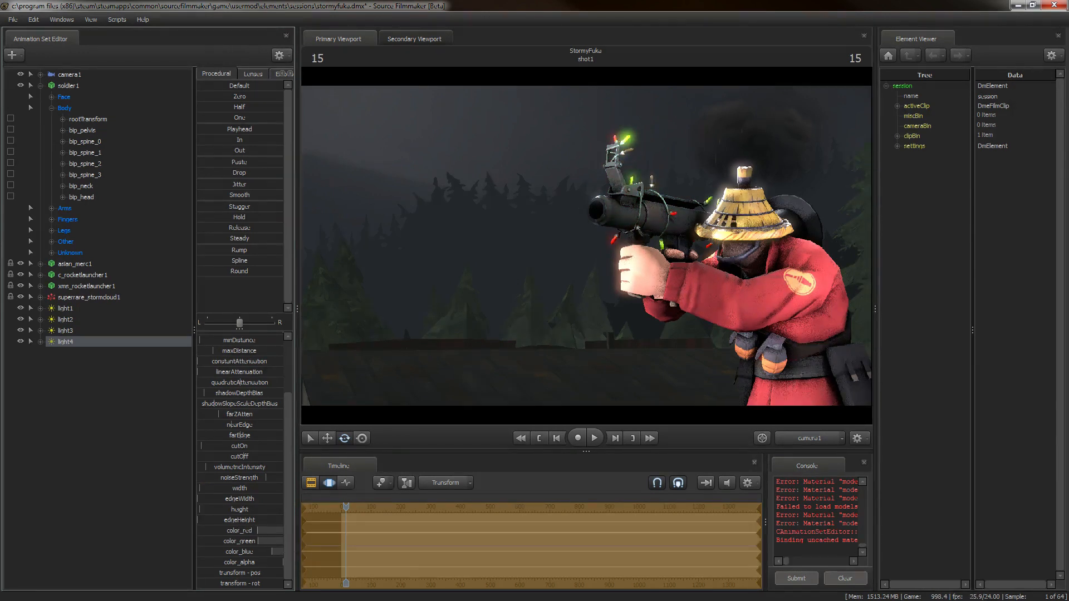
{"action": "left_click_drag", "start_coordinate": [283, 542], "coordinate": [257, 542]}
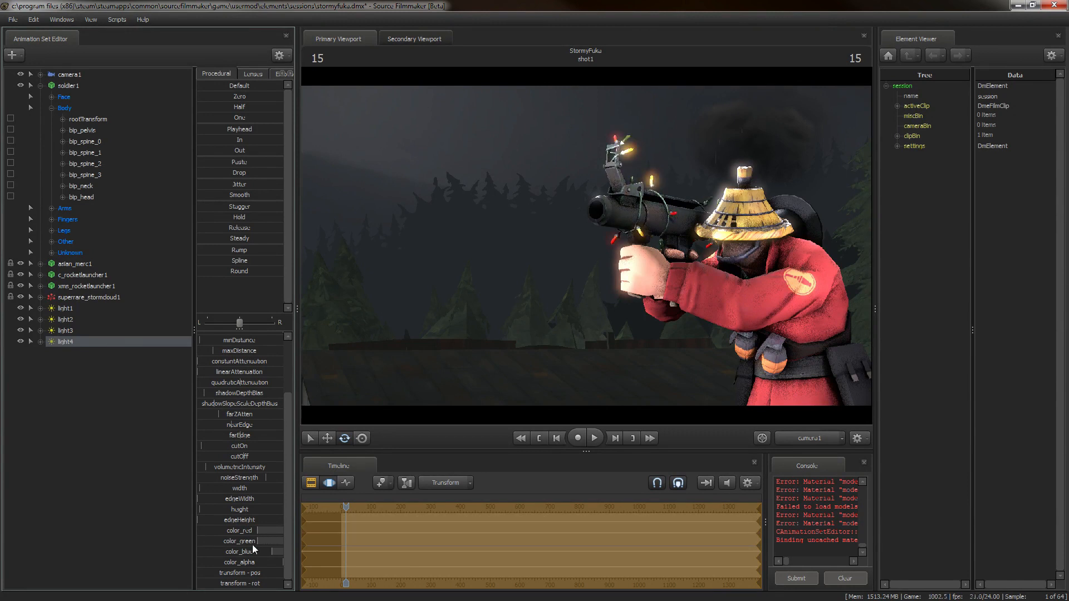
- Return the timeline to the Clip Editor and save the current session
{"action": "left_click", "coordinate": [306, 483]}
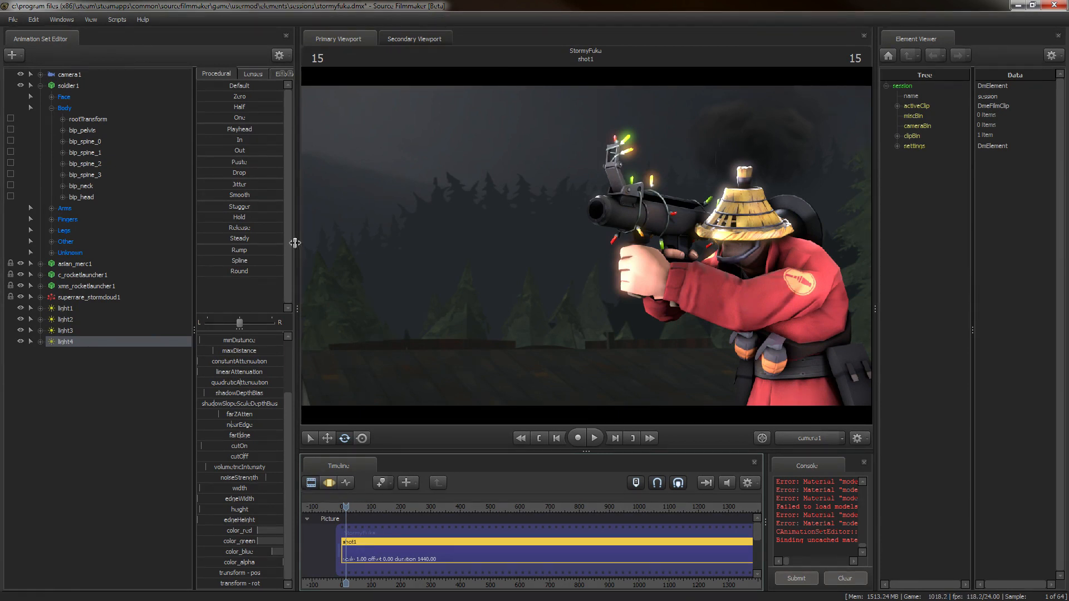
{"action": "left_click", "coordinate": [12, 19]}
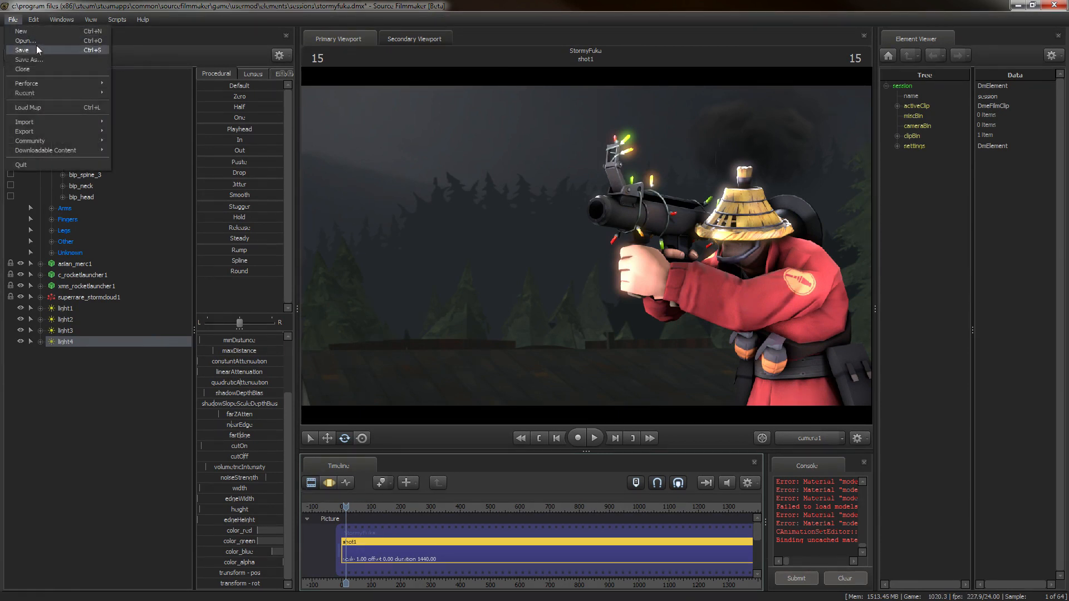
{"action": "left_click", "coordinate": [35, 47]}
- Open the movie export settings and set the export to an Image Sequence in PNG format
{"action": "left_click", "coordinate": [4, 20]}
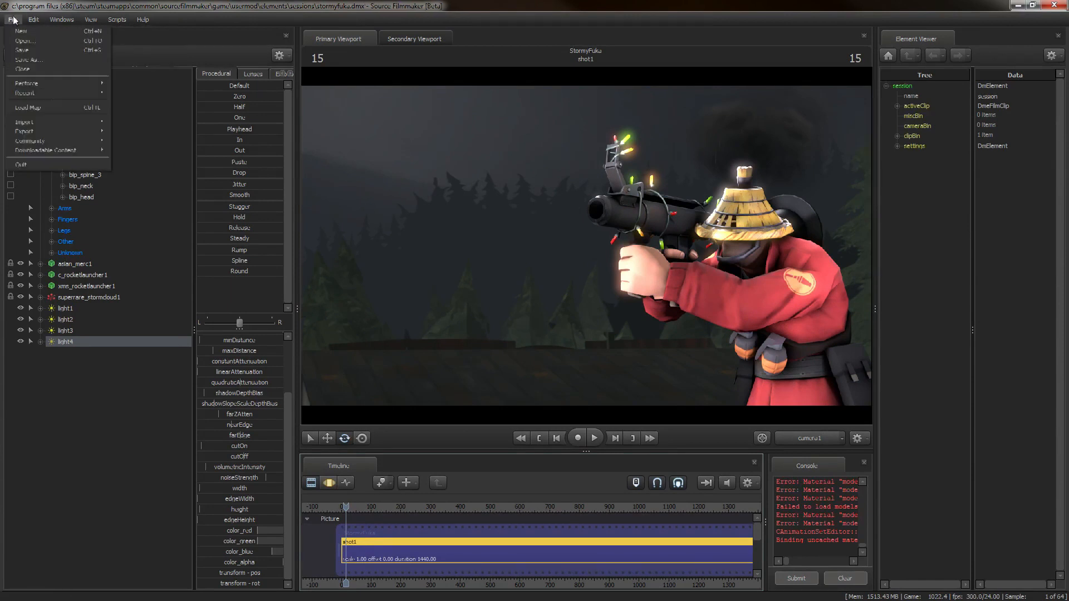
{"action": "mouse_move", "coordinate": [31, 132]}
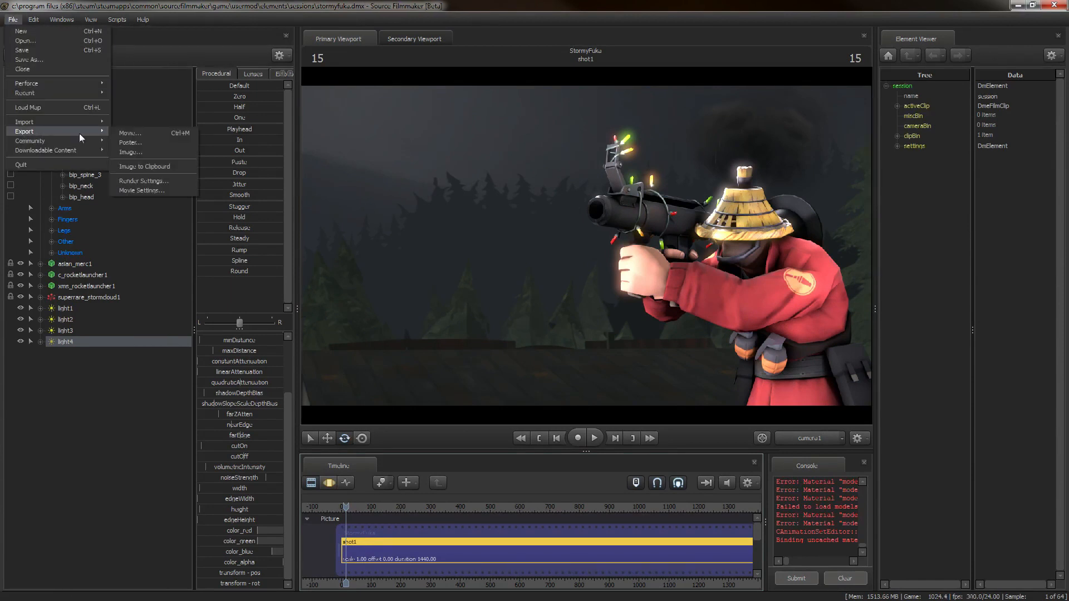
{"action": "left_click", "coordinate": [124, 134]}
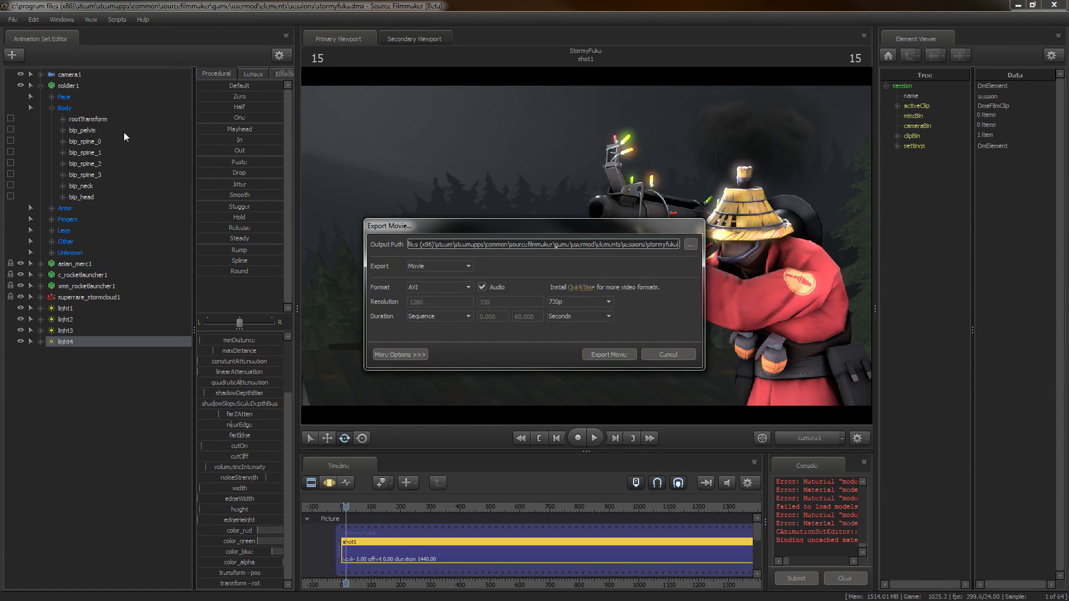
{"action": "left_click", "coordinate": [448, 265]}
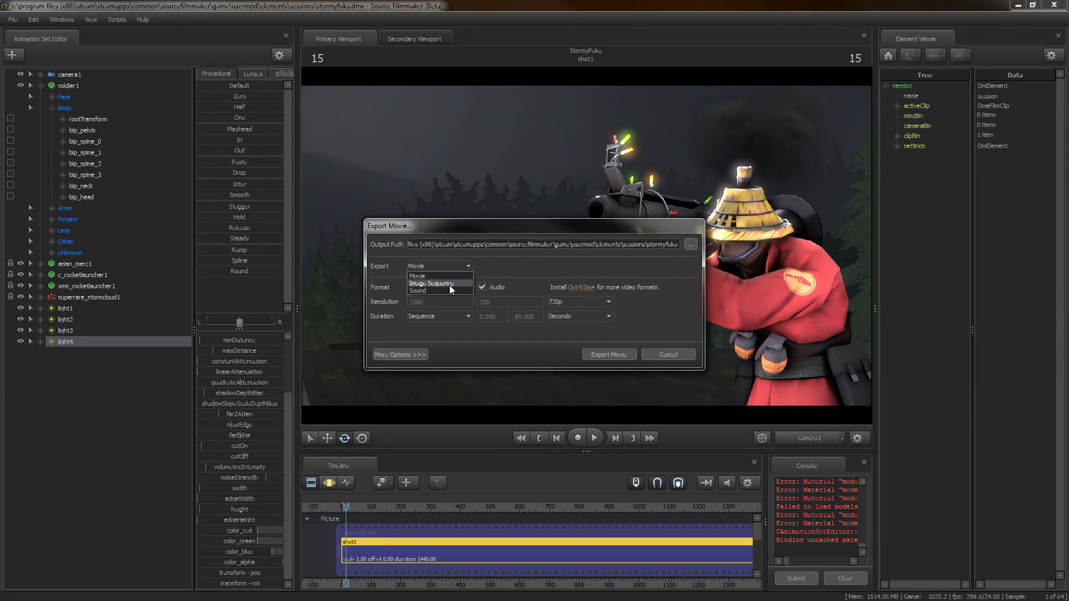
{"action": "left_click", "coordinate": [456, 275]}
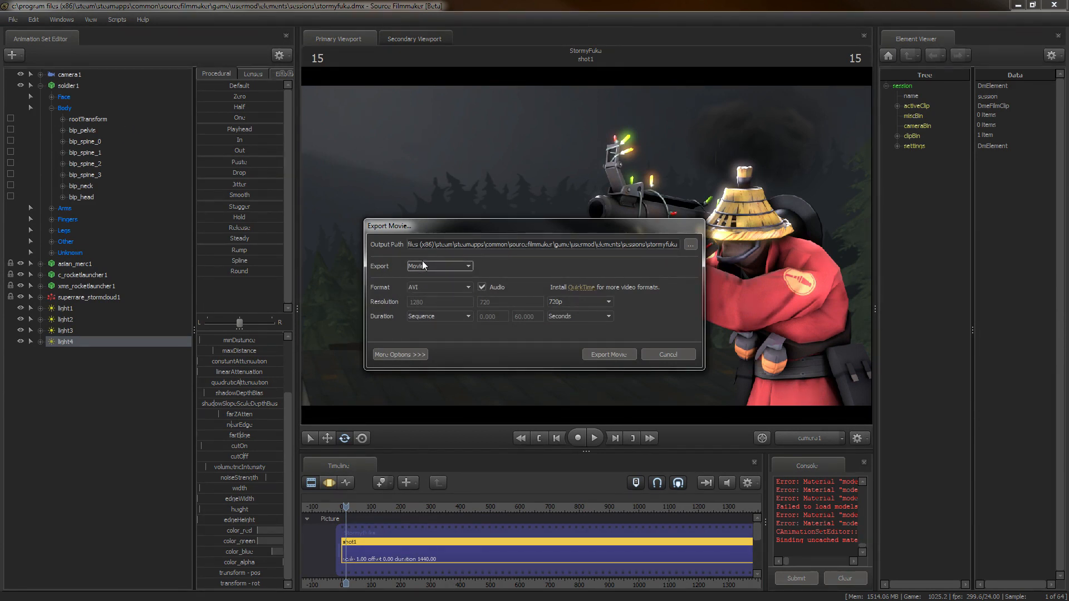
{"action": "left_click", "coordinate": [465, 266]}
{"action": "left_click", "coordinate": [443, 282]}
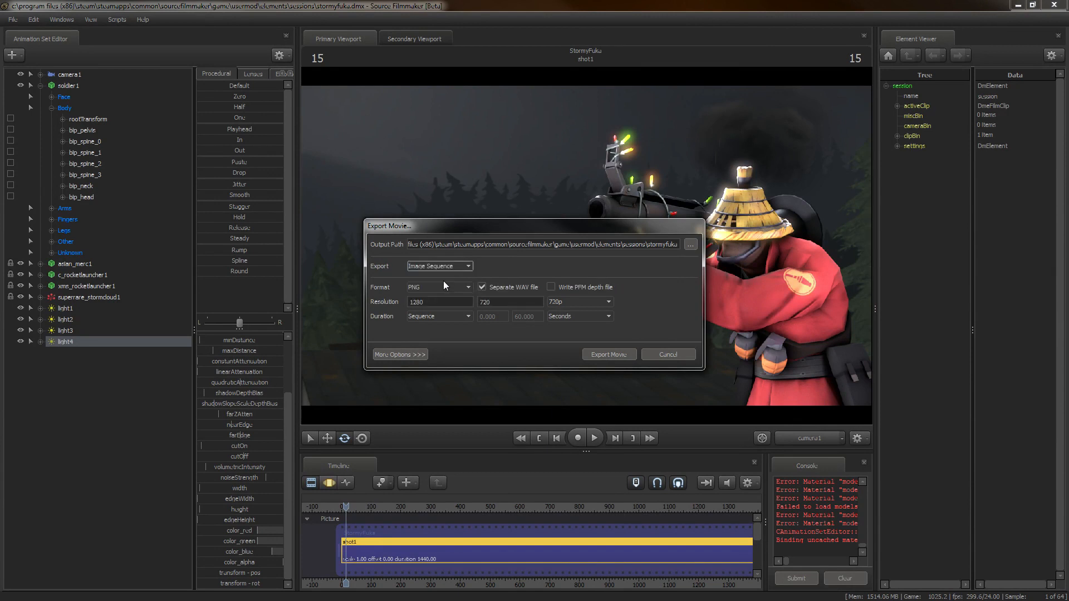
{"action": "left_click", "coordinate": [445, 288]}
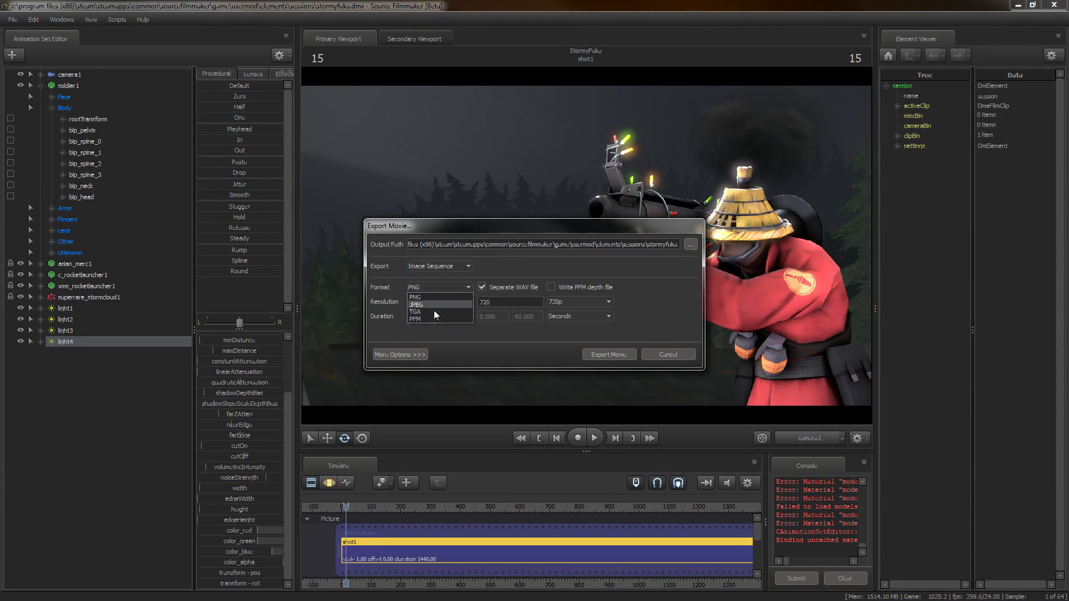
{"action": "left_click", "coordinate": [453, 272]}
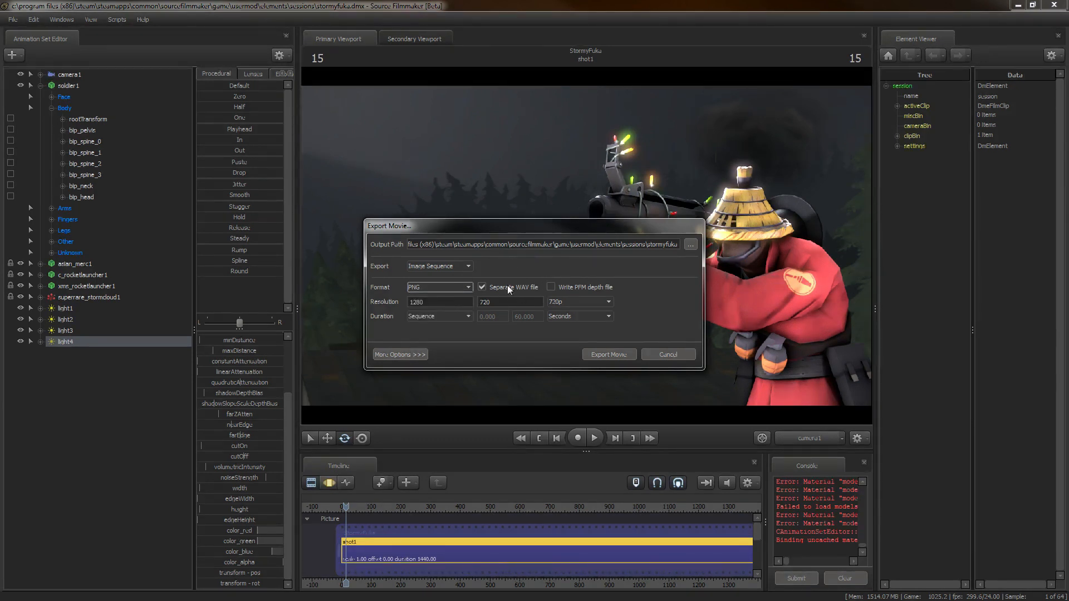
- Limit the export to a custom duration measured in frames, from 15 to 16
{"action": "left_click", "coordinate": [435, 325]}
{"action": "left_click", "coordinate": [435, 338]}
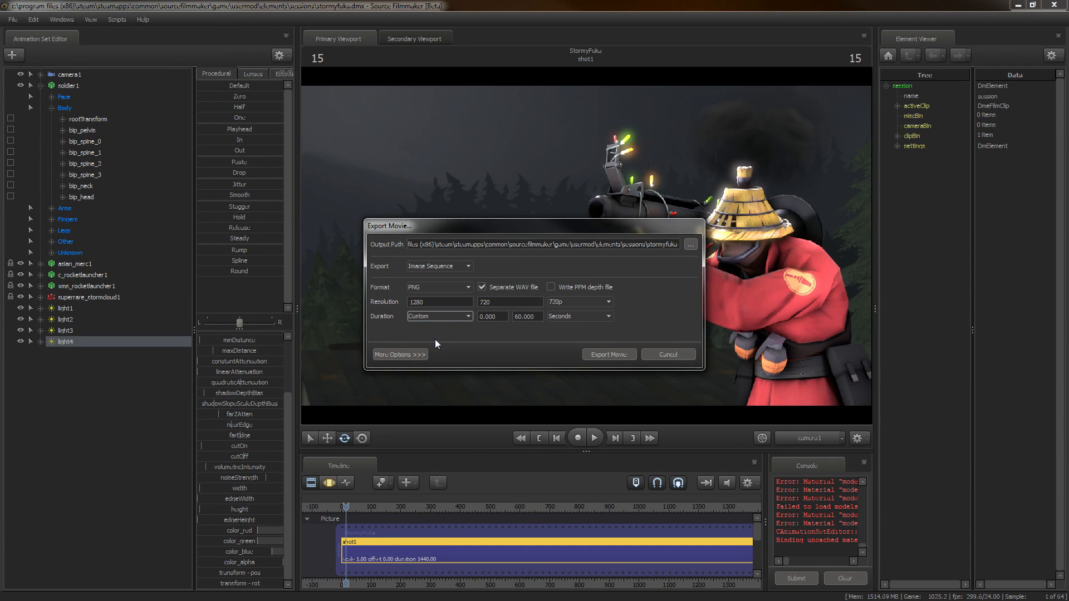
{"action": "left_click", "coordinate": [590, 316]}
{"action": "left_click", "coordinate": [572, 335]}
{"action": "left_click", "coordinate": [498, 317]}
{"action": "type", "text": "15"}
{"action": "key", "text": "Tab"}
{"action": "type", "text": "16"}
{"action": "left_click", "coordinate": [528, 301]}
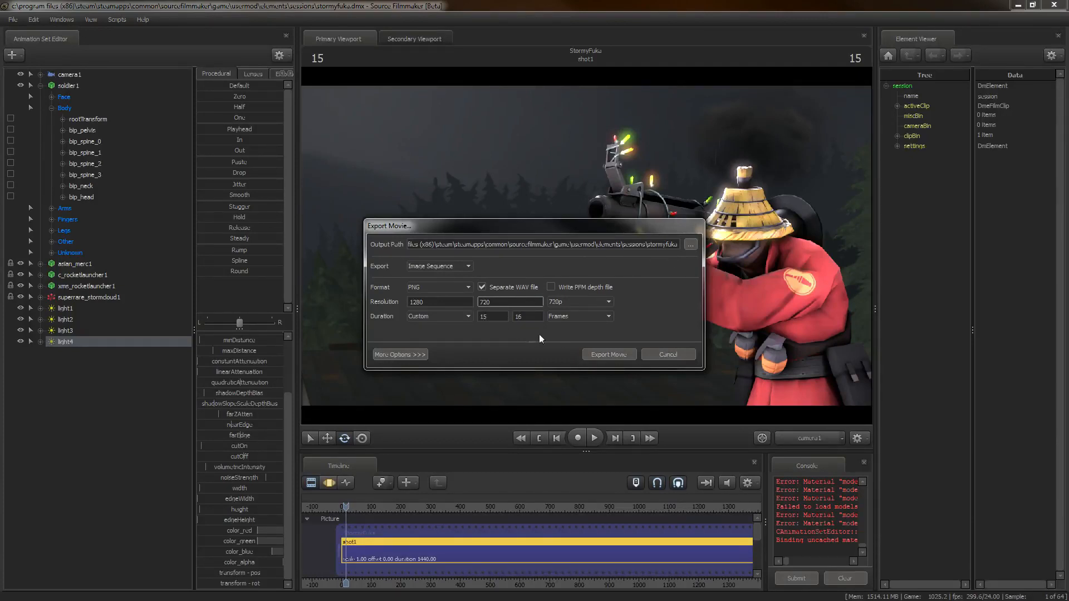
- Override the depth of field samples to 1024, review the other export options, and start the export
{"action": "left_click", "coordinate": [418, 355]}
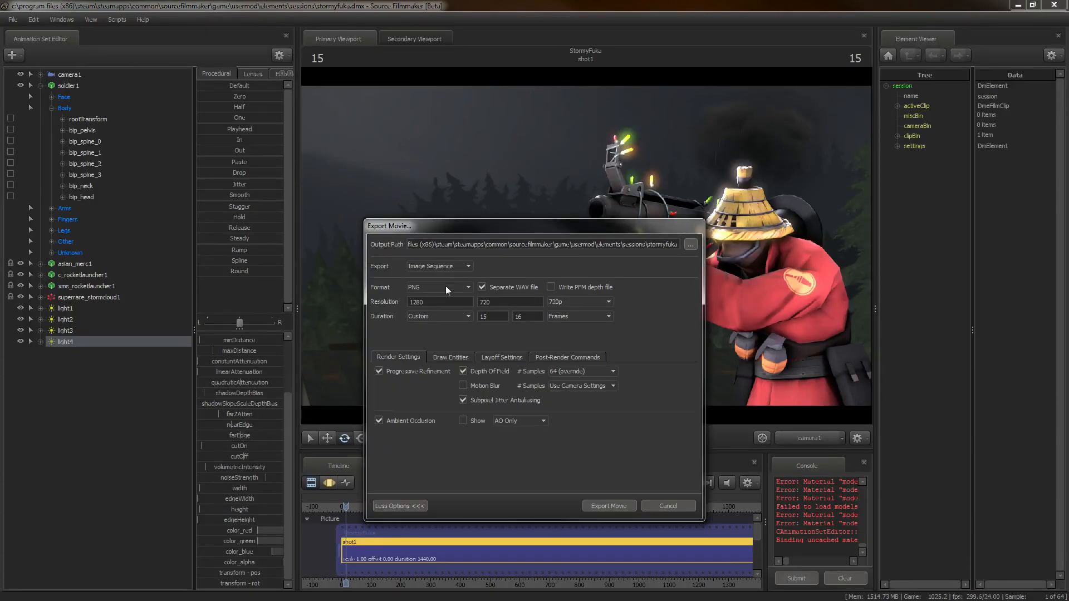
{"action": "left_click", "coordinate": [583, 370]}
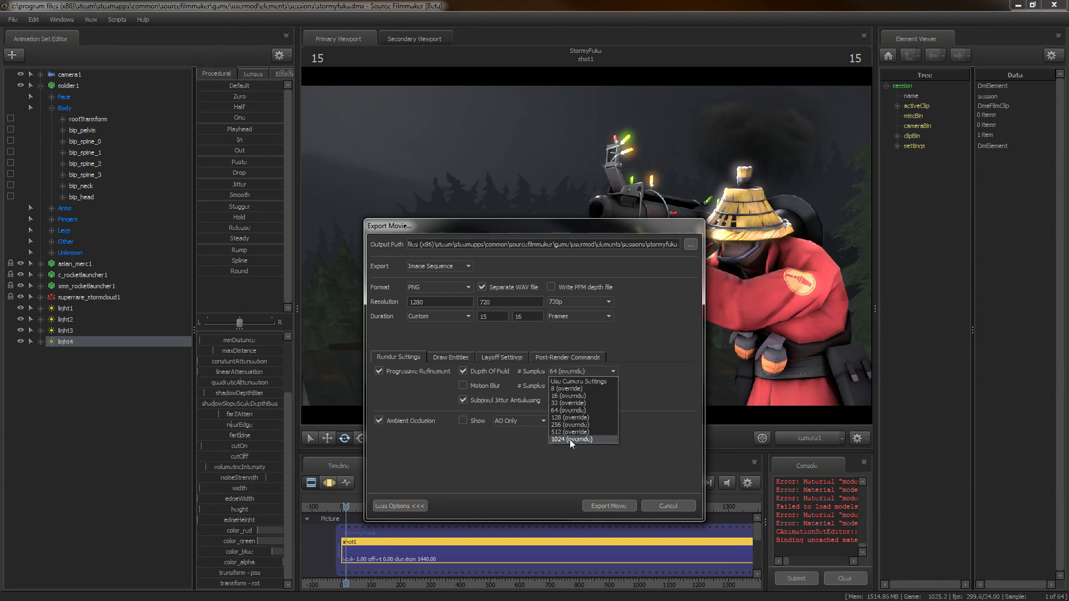
{"action": "left_click", "coordinate": [570, 439]}
{"action": "left_click", "coordinate": [455, 358]}
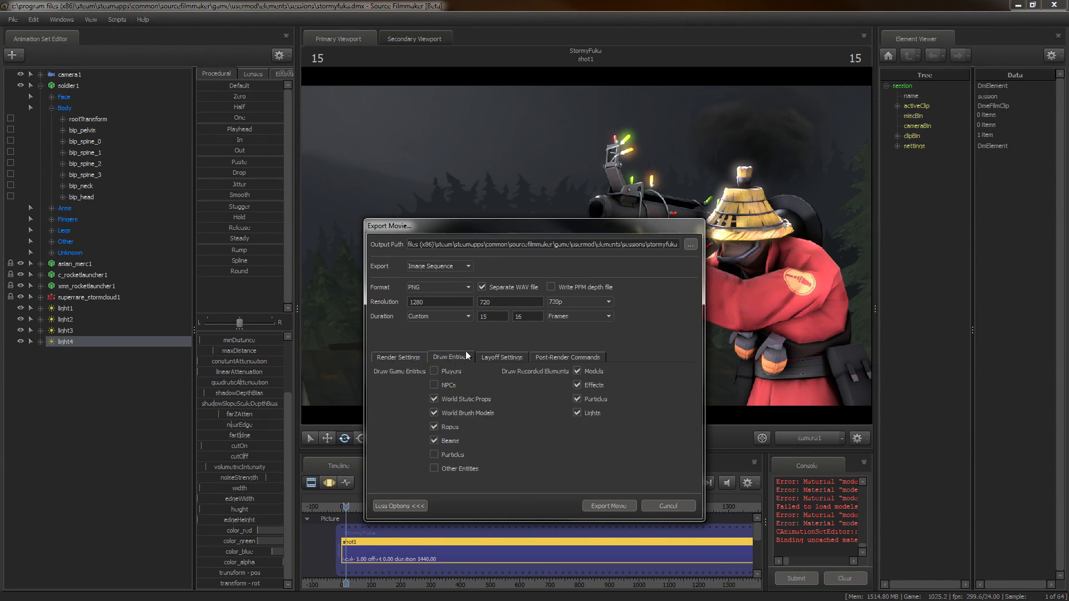
{"action": "left_click", "coordinate": [488, 357]}
{"action": "left_click", "coordinate": [550, 358]}
{"action": "left_click", "coordinate": [405, 358]}
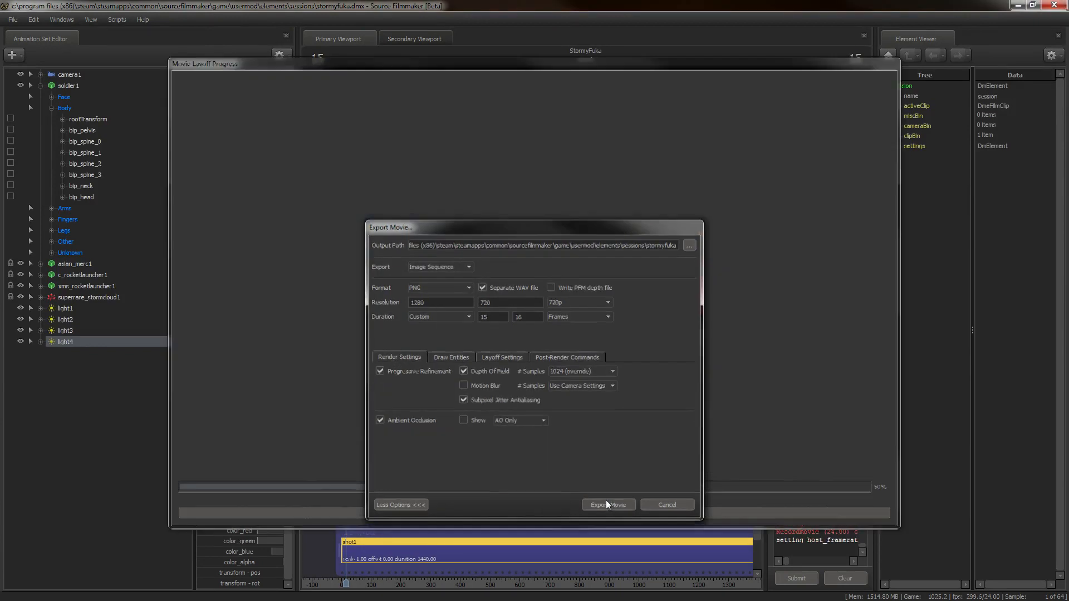
{"action": "left_click", "coordinate": [605, 504]}
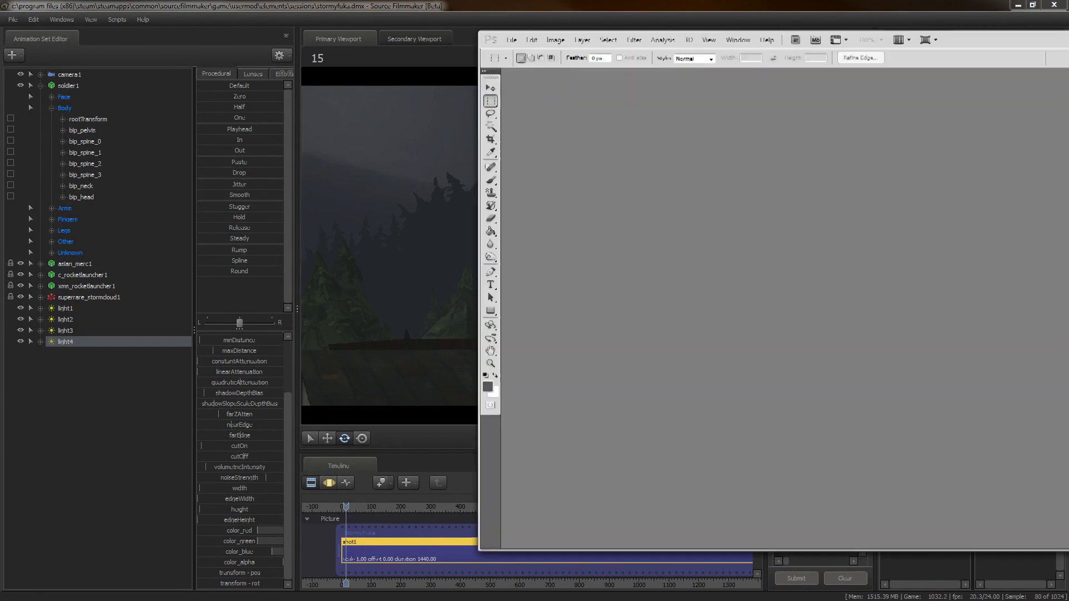
- Switch to Photoshop, maximize its window, and browse to the sessions folder from the recent places for opening a file
{"action": "left_click_drag", "start_coordinate": [1024, 41], "coordinate": [599, 36]}
{"action": "double_click", "coordinate": [612, 34]}
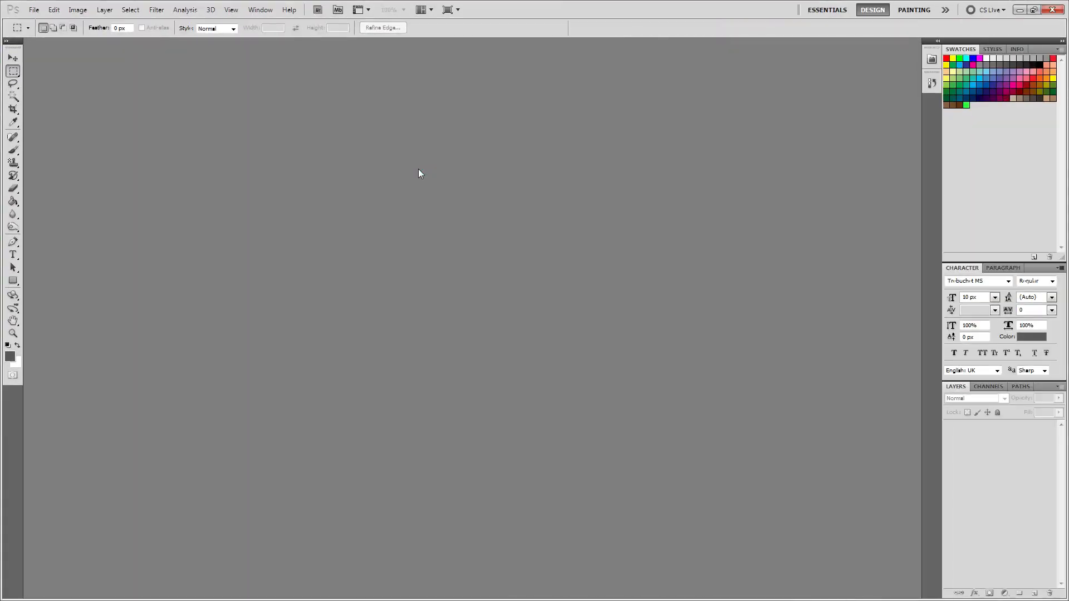
{"action": "double_click", "coordinate": [418, 174]}
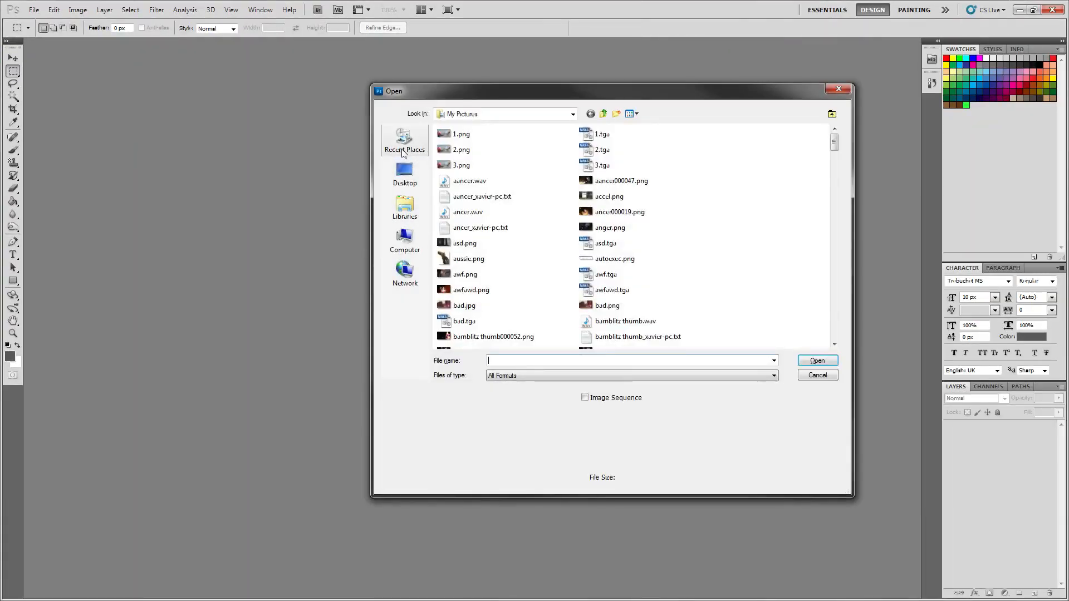
{"action": "left_click", "coordinate": [403, 148]}
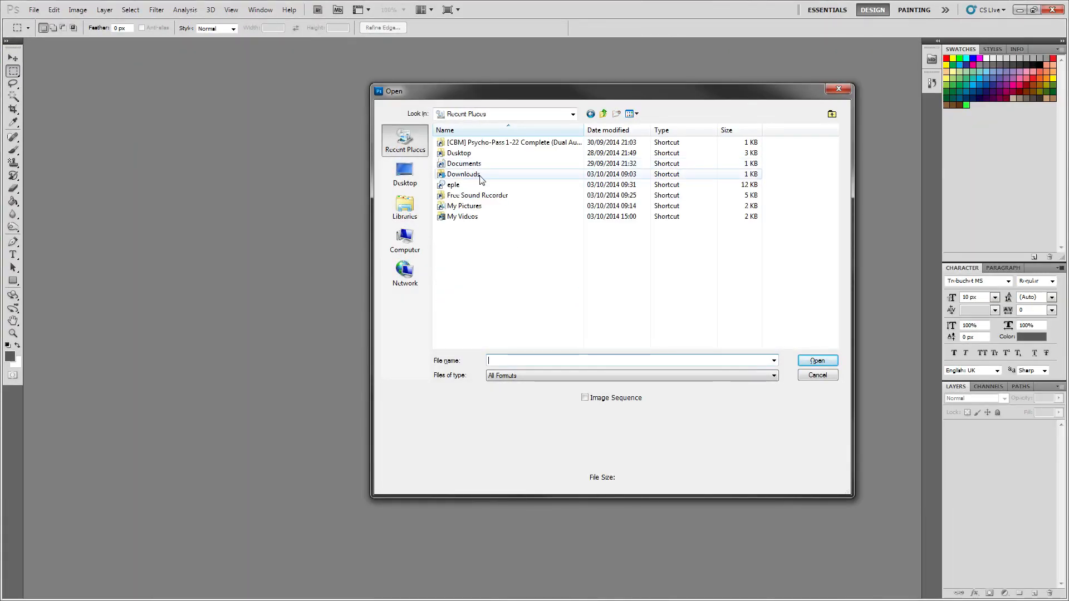
{"action": "left_click", "coordinate": [480, 176]}
{"action": "key", "text": "s"}
{"action": "scroll", "coordinate": [474, 251], "scroll_direction": "down", "scroll_amount": 3}
{"action": "left_click", "coordinate": [474, 282]}
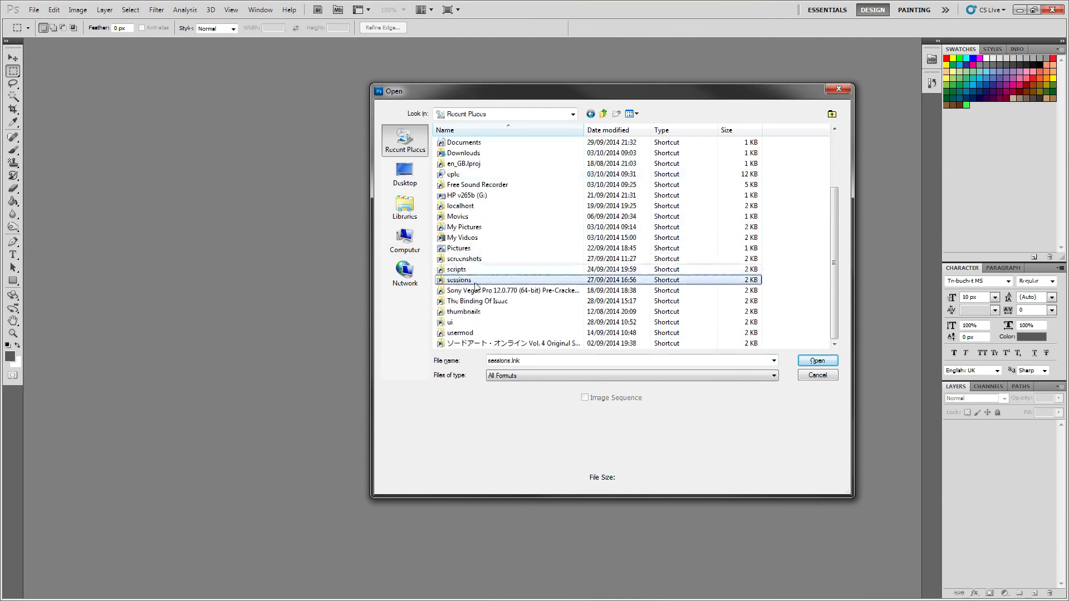
{"action": "double_click", "coordinate": [475, 282]}
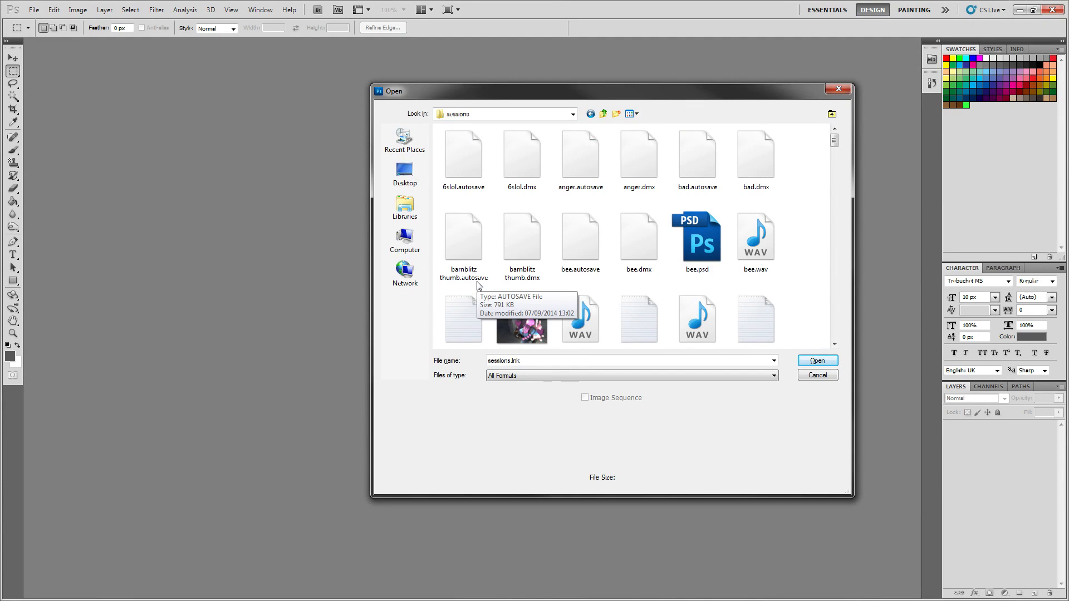
- Sort the sessions folder with the newest files first and open the rendered image stormyfuka000015.png
{"action": "right_click", "coordinate": [795, 167]}
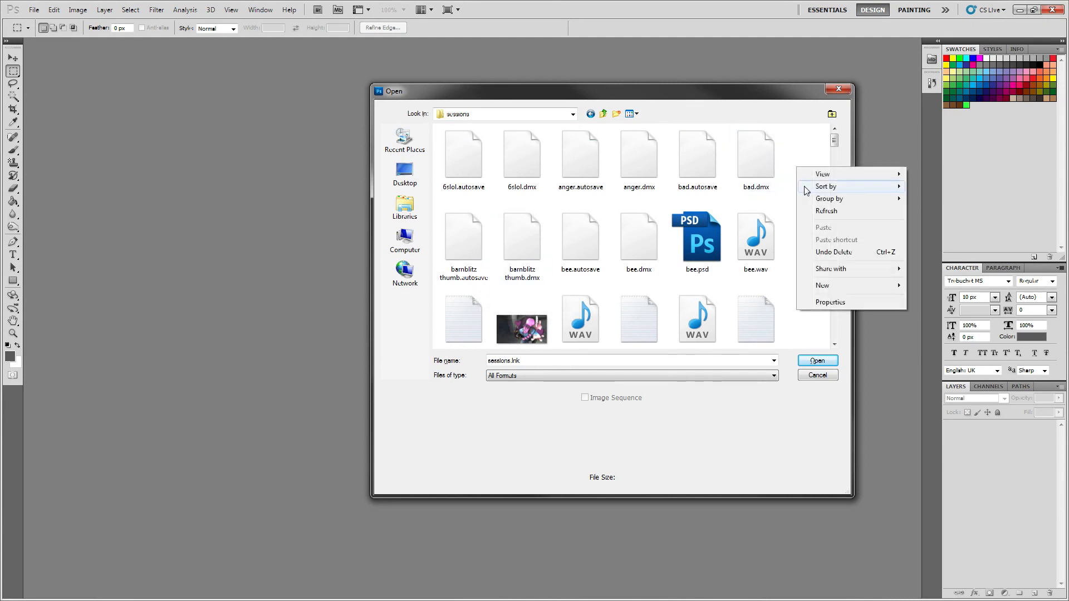
{"action": "mouse_move", "coordinate": [807, 190]}
{"action": "left_click", "coordinate": [950, 198]}
{"action": "left_click", "coordinate": [516, 169]}
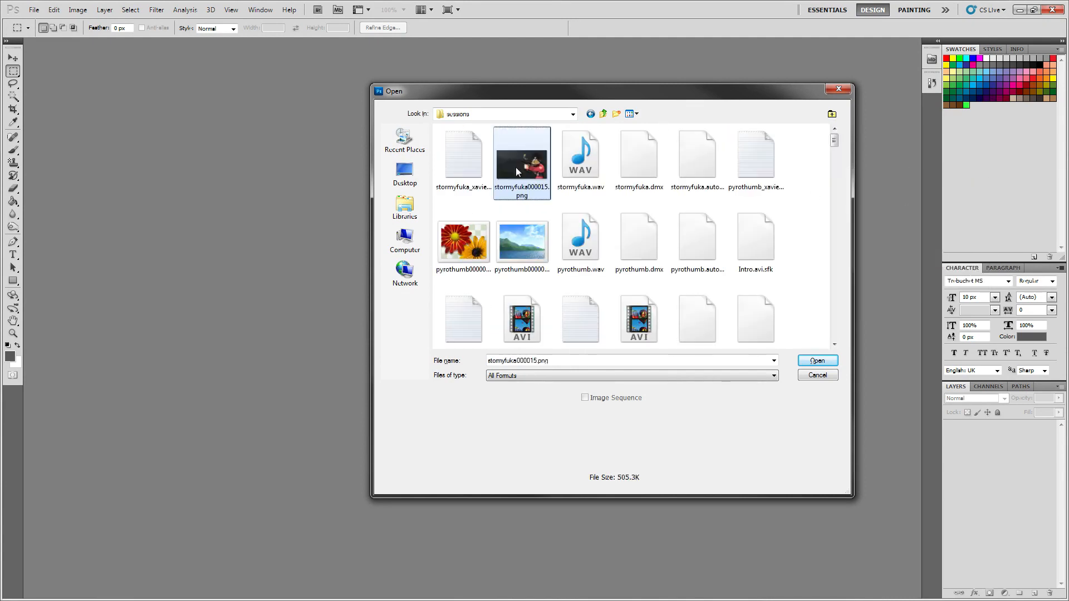
{"action": "double_click", "coordinate": [515, 164]}
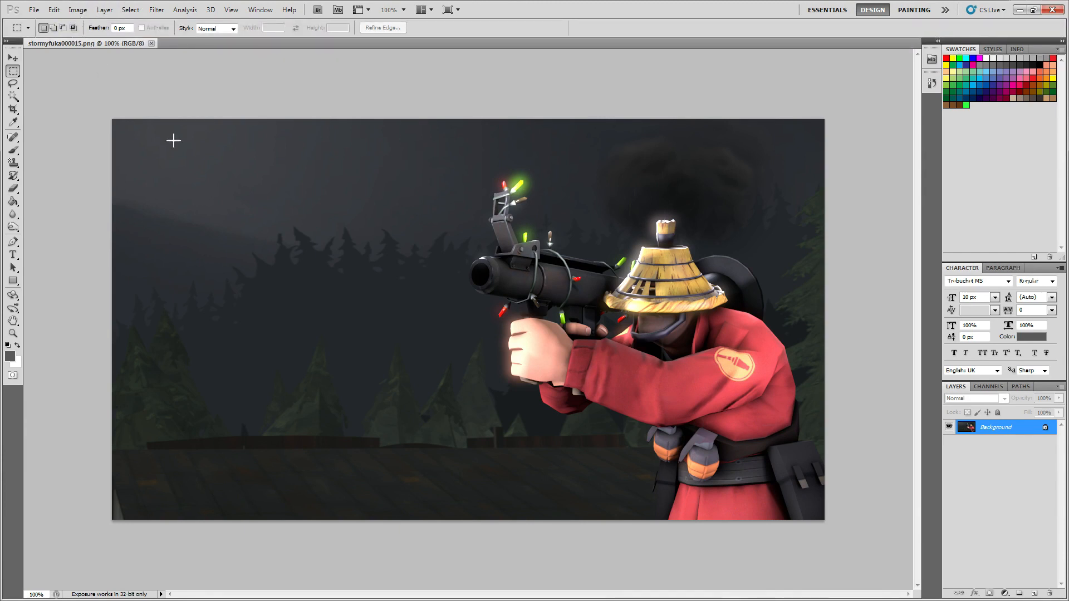
- Apply an S-shaped RGB Curves adjustment that darkens the shadows and raises the highlights at input 160 to about output 215
{"action": "left_click", "coordinate": [84, 11]}
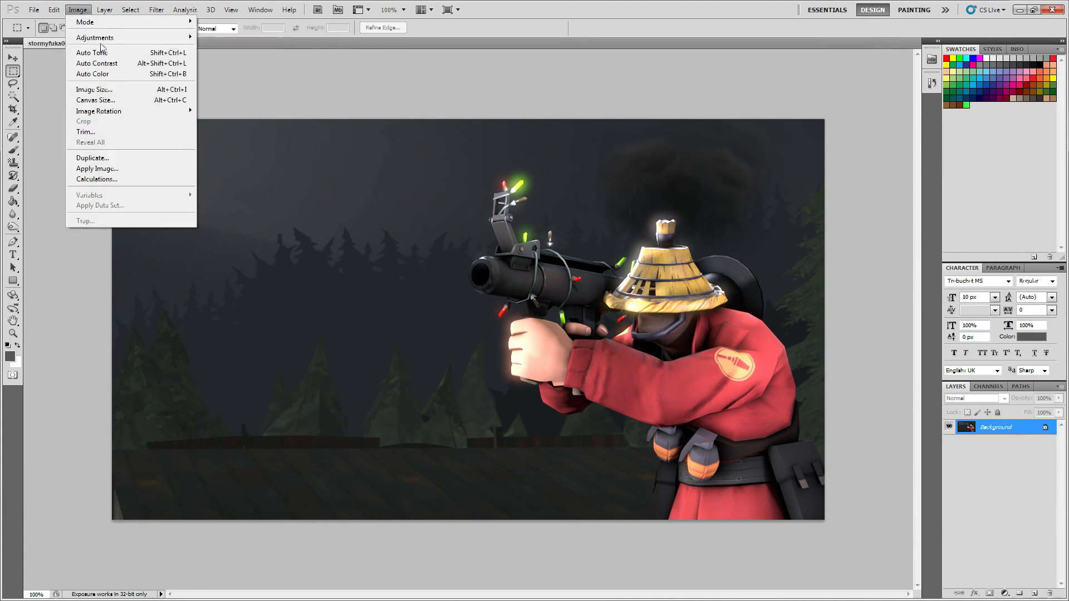
{"action": "mouse_move", "coordinate": [106, 38]}
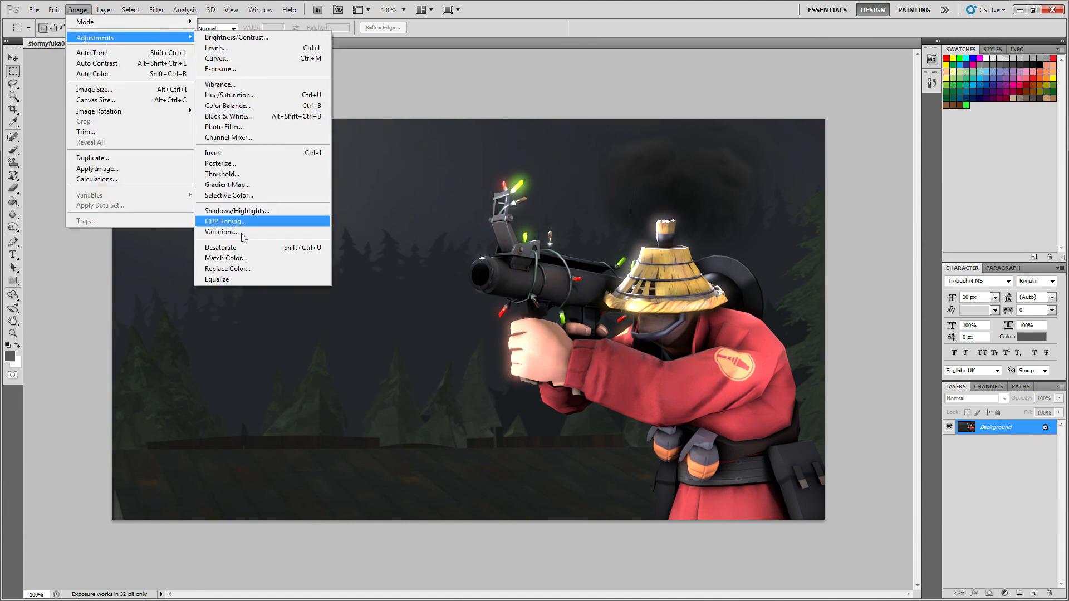
{"action": "left_click", "coordinate": [249, 59]}
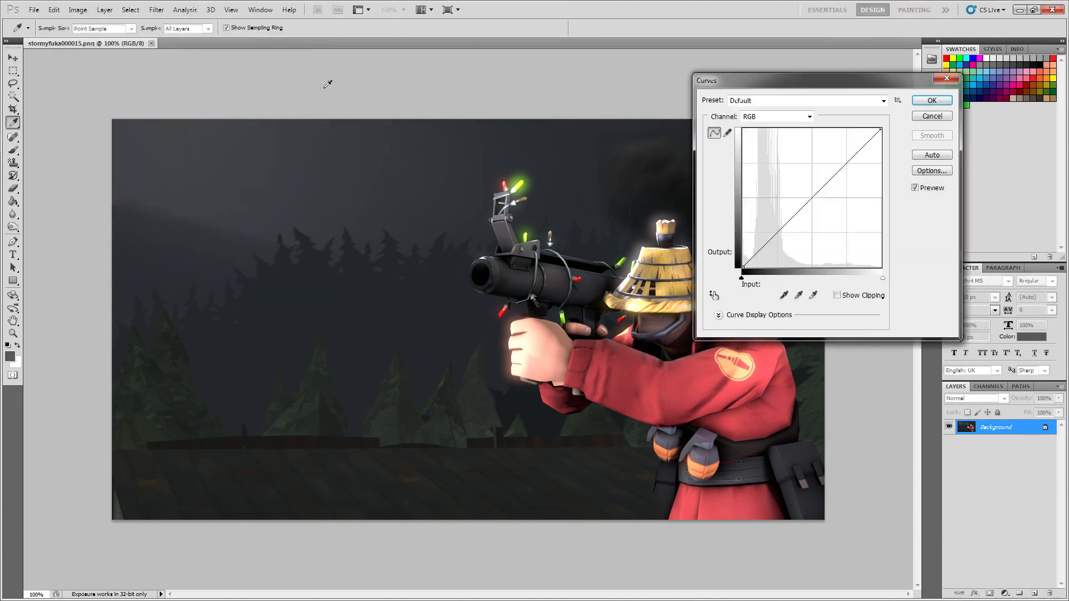
{"action": "left_click_drag", "start_coordinate": [785, 84], "coordinate": [175, 38]}
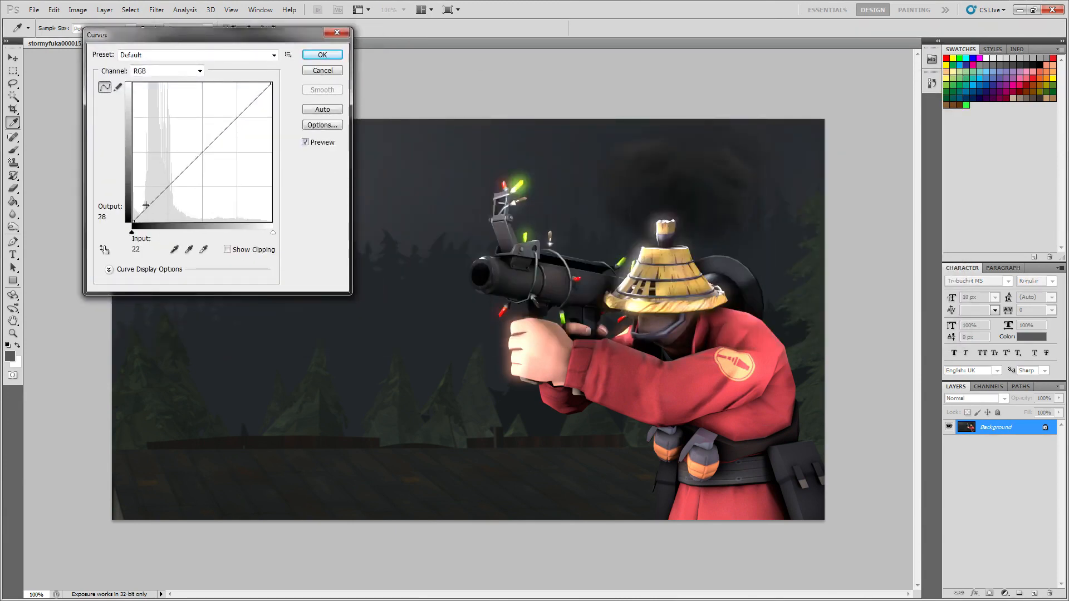
{"action": "left_click_drag", "start_coordinate": [151, 202], "coordinate": [160, 212]}
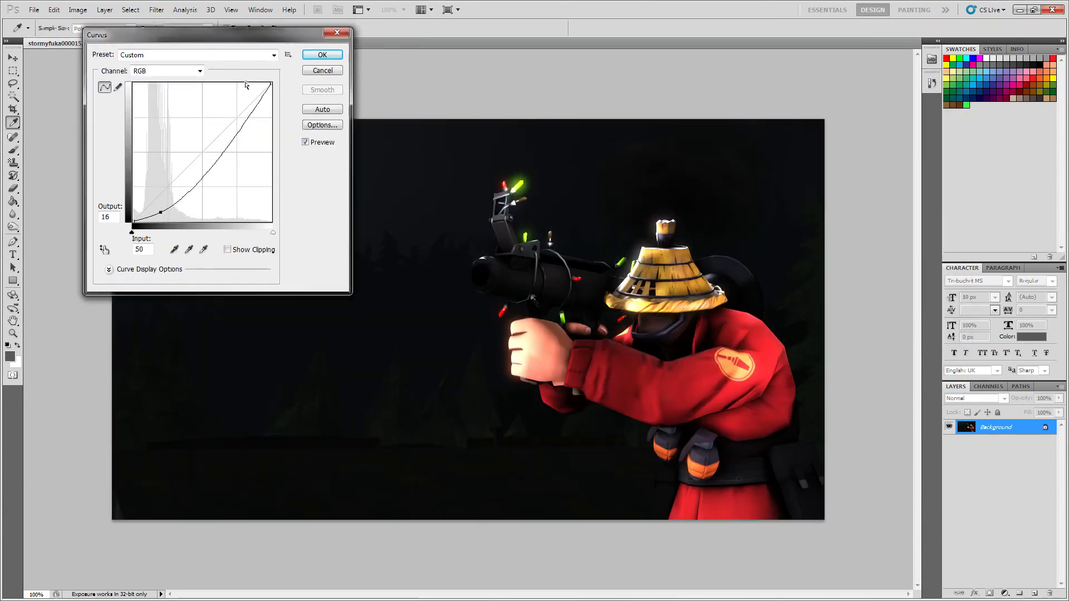
{"action": "left_click_drag", "start_coordinate": [245, 85], "coordinate": [253, 101]}
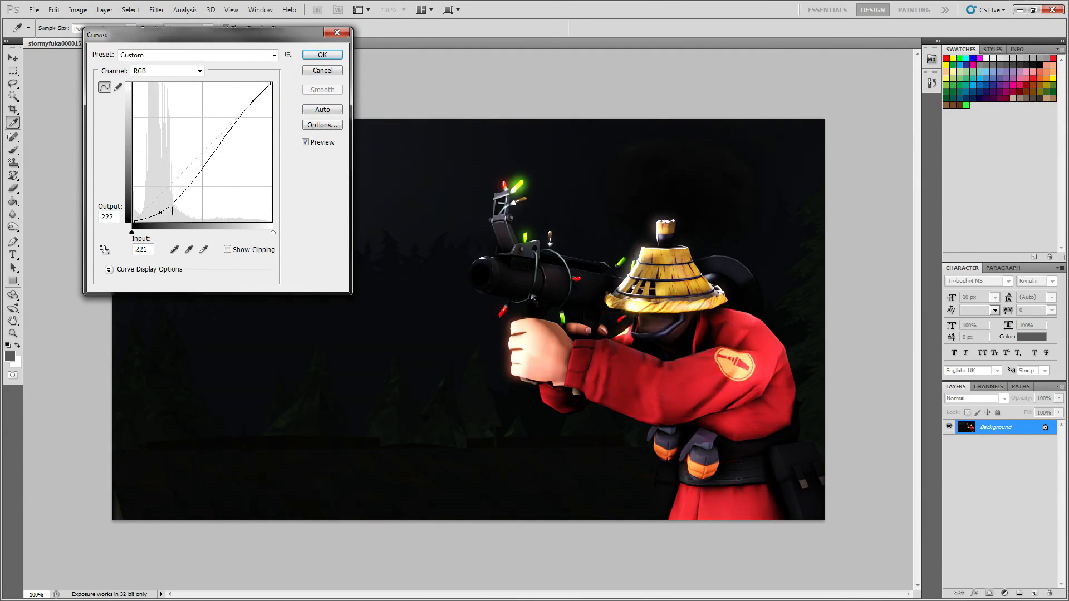
{"action": "mouse_move", "coordinate": [160, 212]}
{"action": "left_mouse_down"}
{"action": "mouse_move", "coordinate": [200, 182]}
{"action": "mouse_move", "coordinate": [146, 219]}
{"action": "mouse_move", "coordinate": [155, 227]}
{"action": "mouse_move", "coordinate": [145, 209]}
{"action": "mouse_move", "coordinate": [151, 219]}
{"action": "left_mouse_up"}
{"action": "left_click_drag", "start_coordinate": [253, 101], "coordinate": [222, 109]}
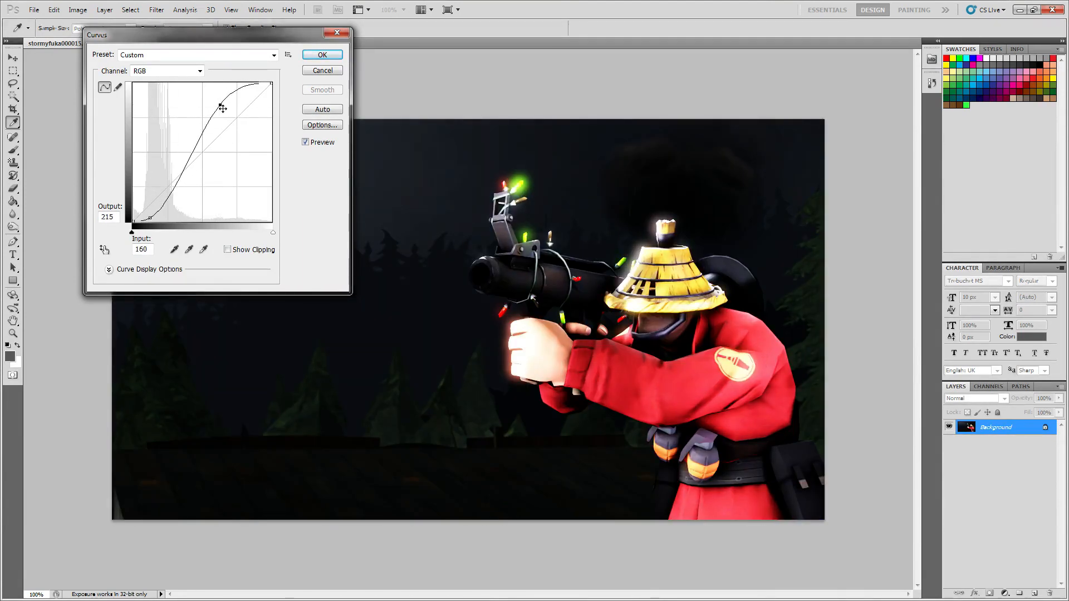
{"action": "left_click", "coordinate": [321, 55]}
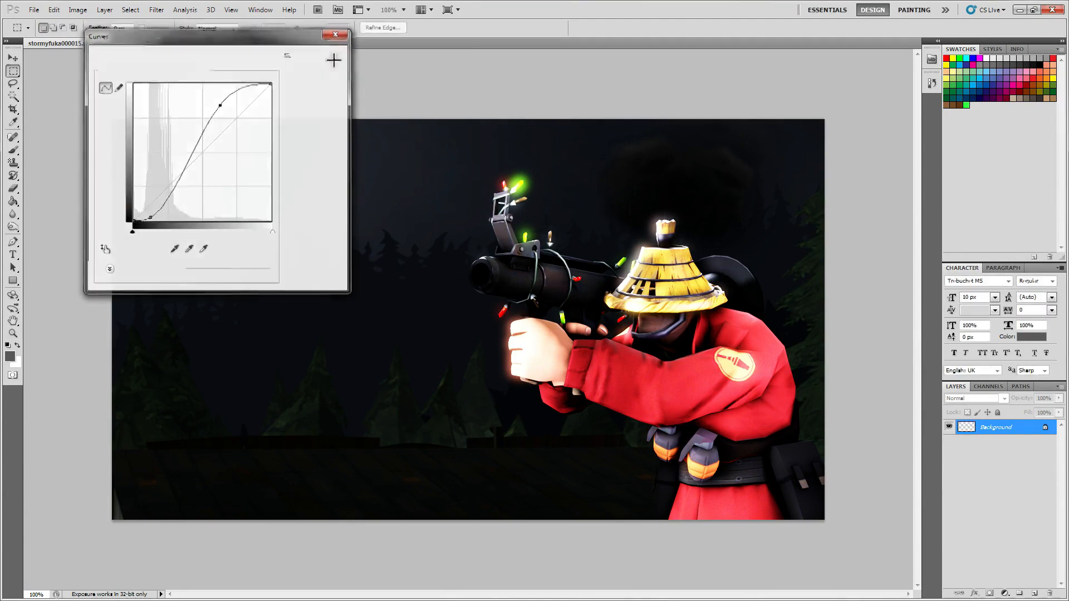
- Compare the image before and after the Curves adjustment by undoing and redoing it, leaving it applied
{"action": "key", "text": "ctrl+z"}
{"action": "key", "text": "ctrl+z"}
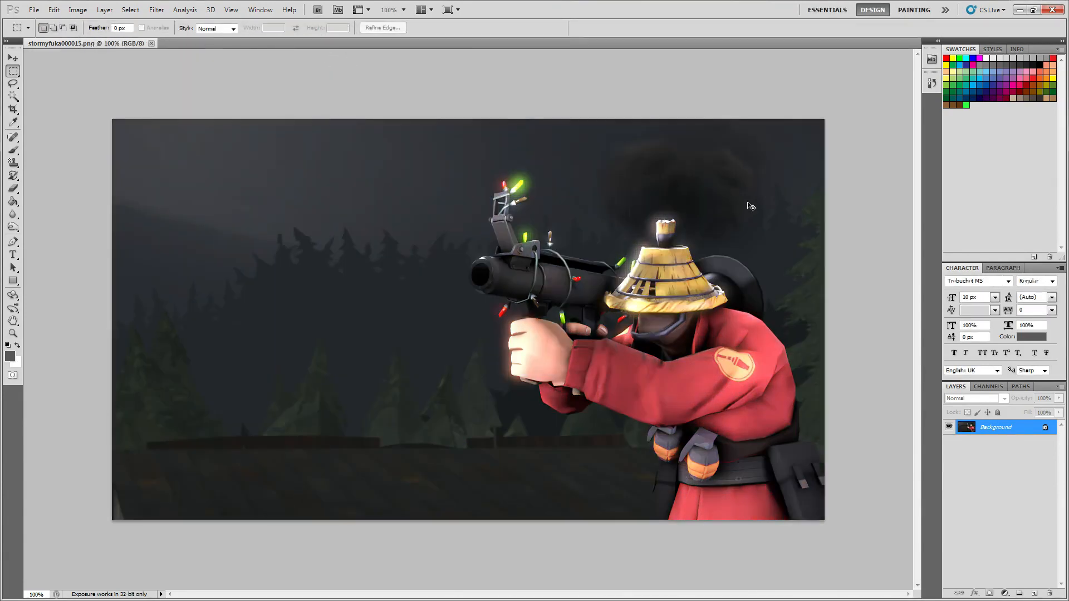
{"action": "key", "text": "ctrl+z"}
{"action": "key", "text": "ctrl+z"}
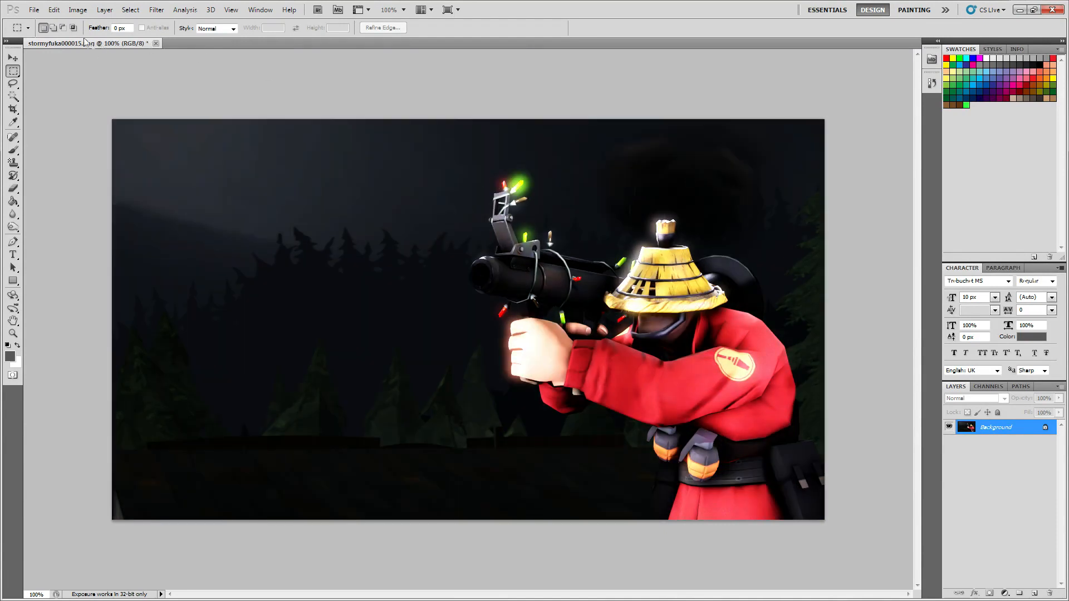
- Apply a Variations adjustment to the midtones with one finer-strength More Blue pick
{"action": "left_click", "coordinate": [78, 10]}
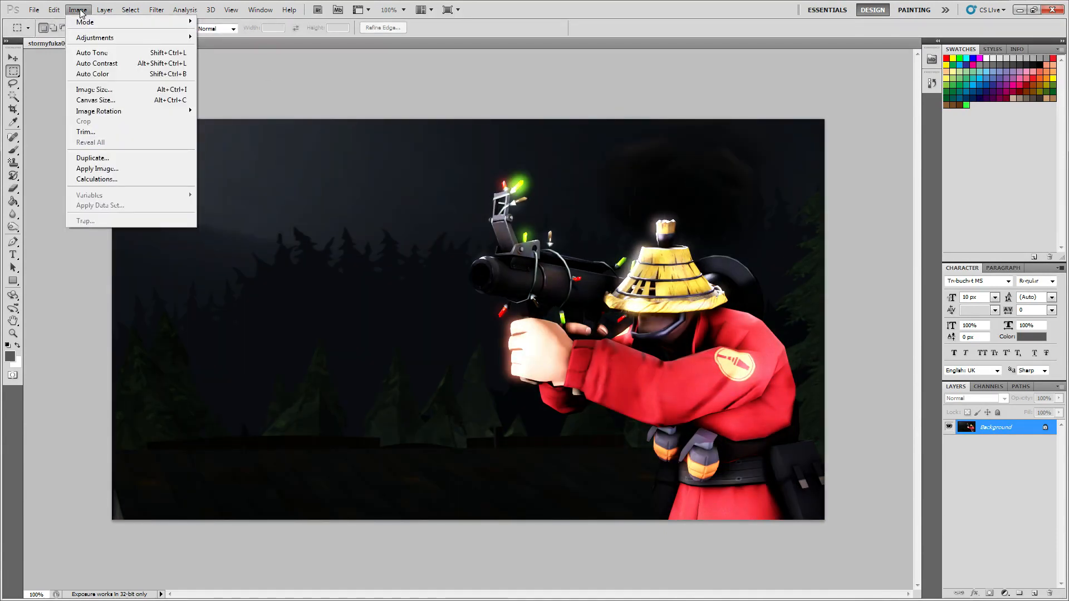
{"action": "mouse_move", "coordinate": [96, 38]}
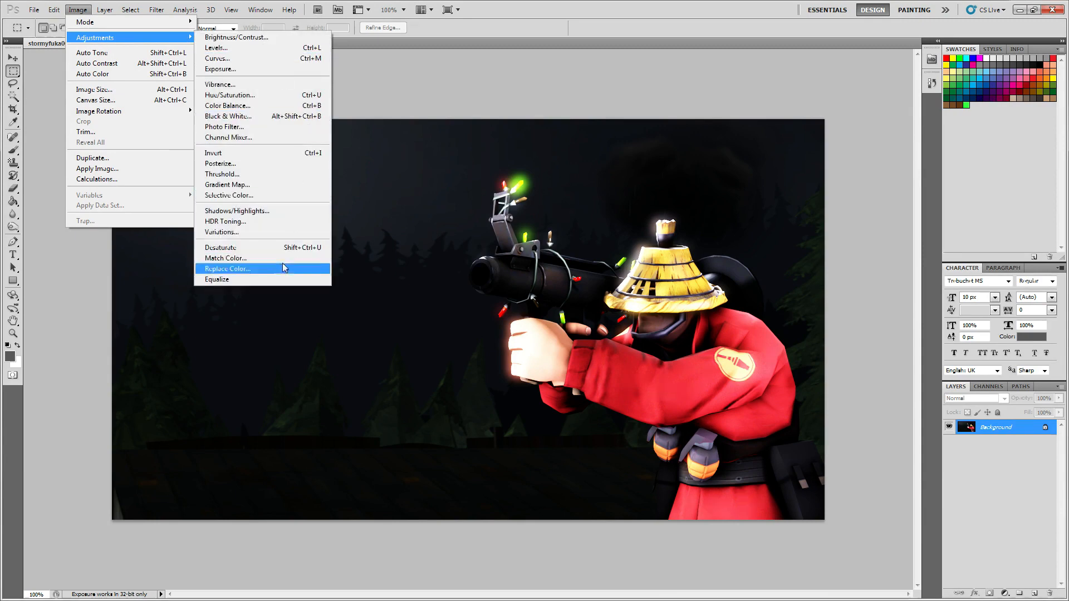
{"action": "left_click", "coordinate": [218, 233]}
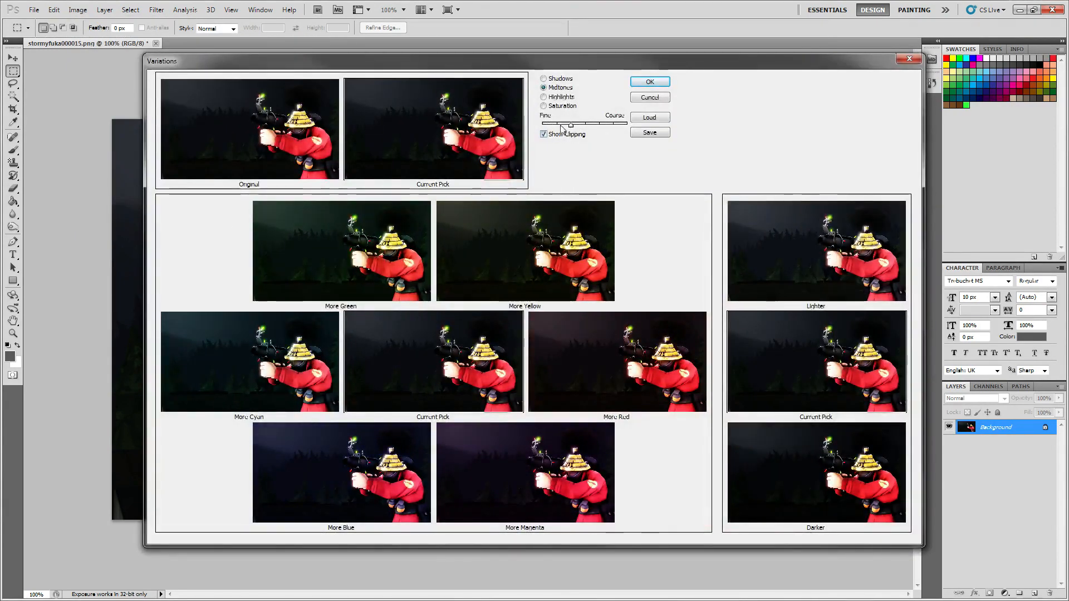
{"action": "left_click_drag", "start_coordinate": [582, 124], "coordinate": [626, 125]}
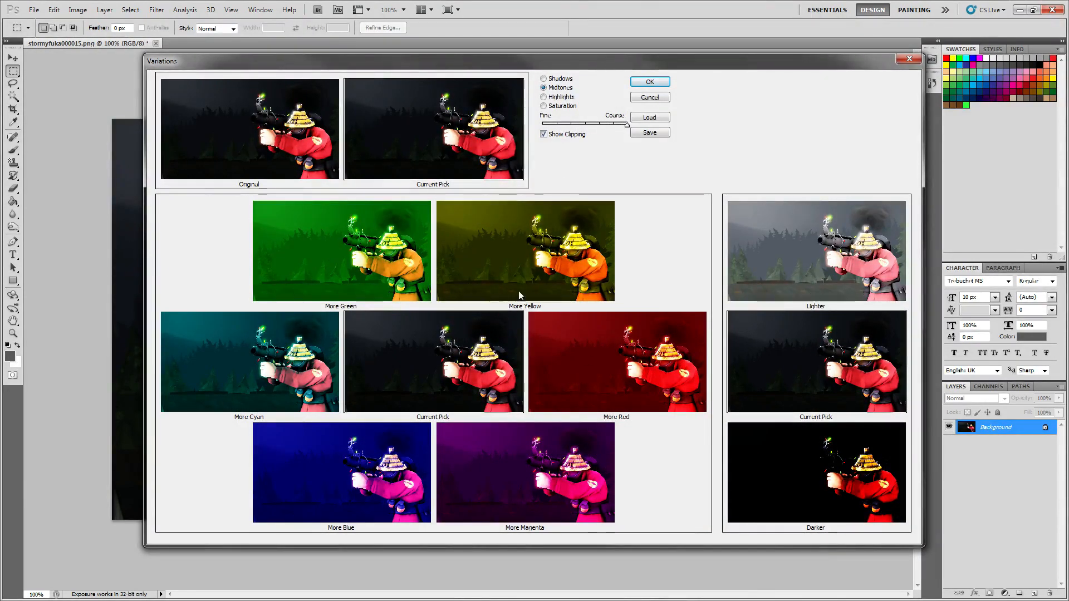
{"action": "left_click_drag", "start_coordinate": [626, 125], "coordinate": [570, 125]}
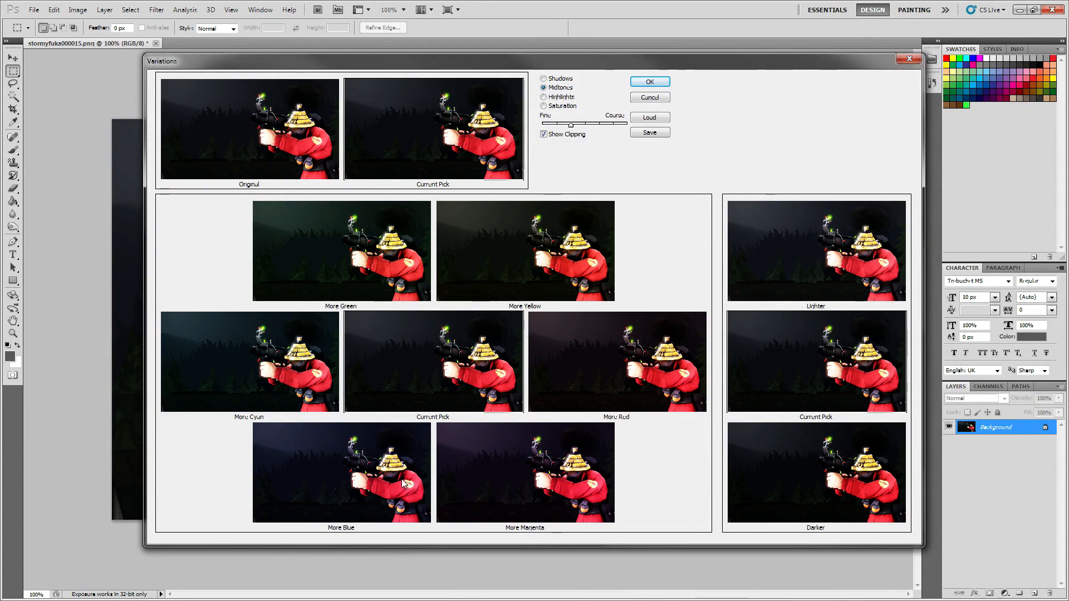
{"action": "left_click", "coordinate": [558, 124]}
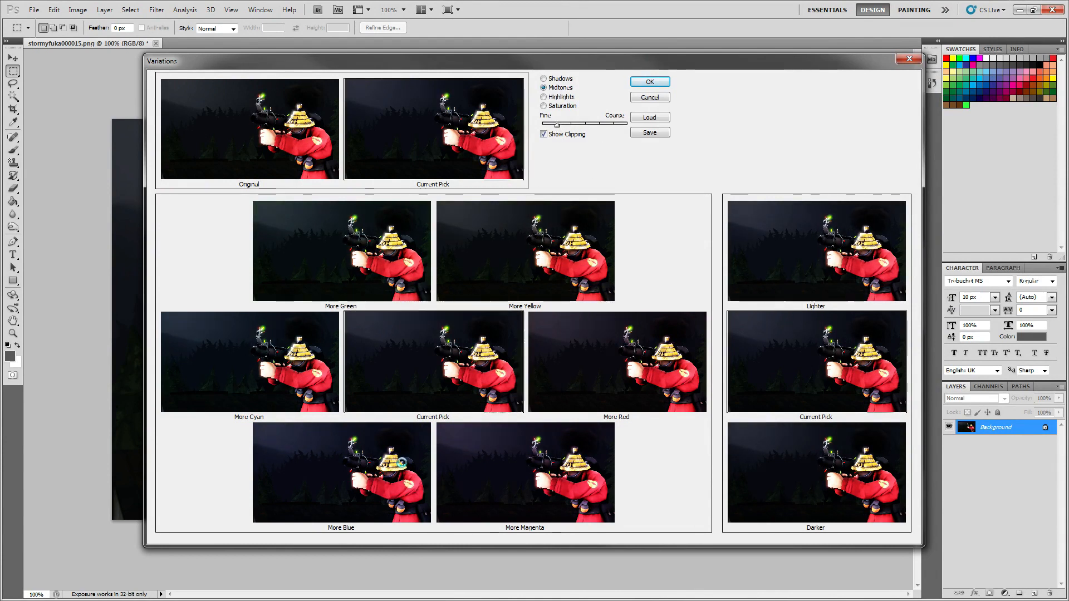
{"action": "left_click", "coordinate": [404, 457]}
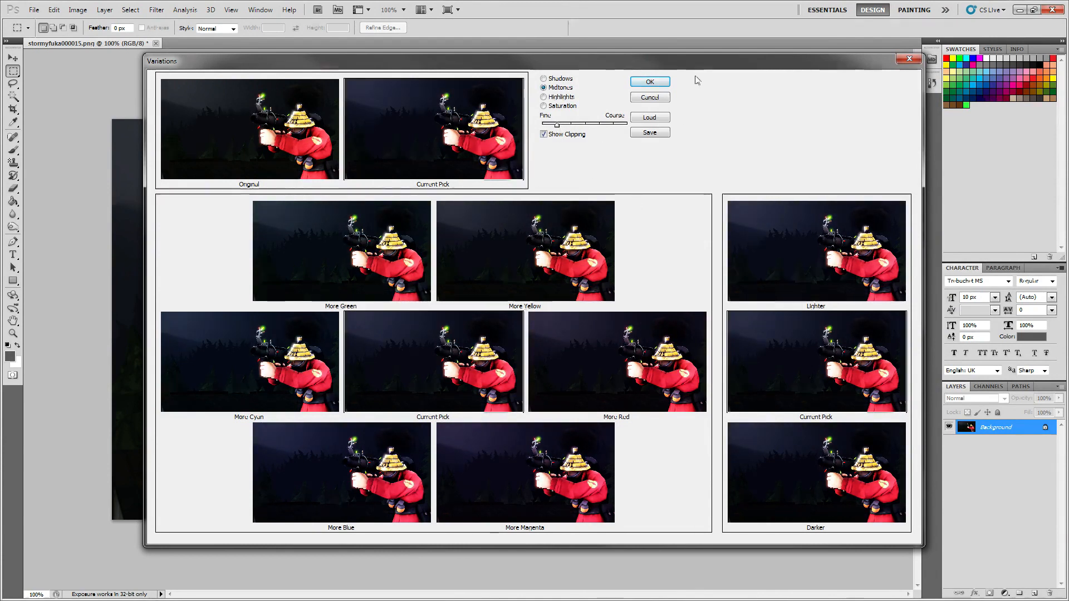
{"action": "left_click", "coordinate": [649, 82]}
- Compare the image before and after the Variations tint by undoing and redoing it, ending with it undone
{"action": "key", "text": "ctrl+z"}
{"action": "key", "text": "ctrl+z"}
{"action": "key", "text": "ctrl+z"}
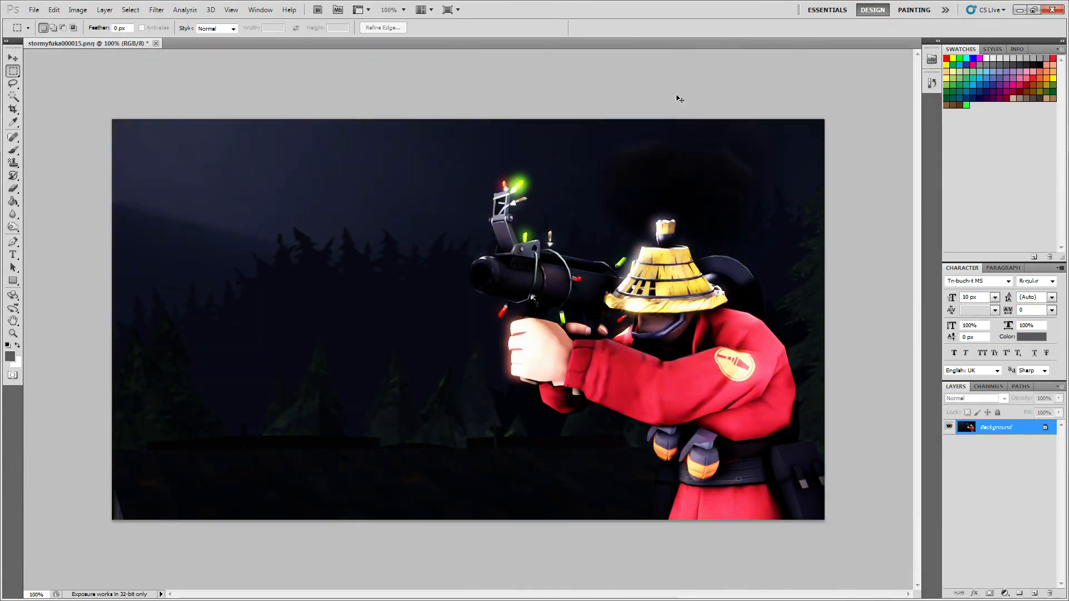
{"action": "key", "text": "ctrl+z"}
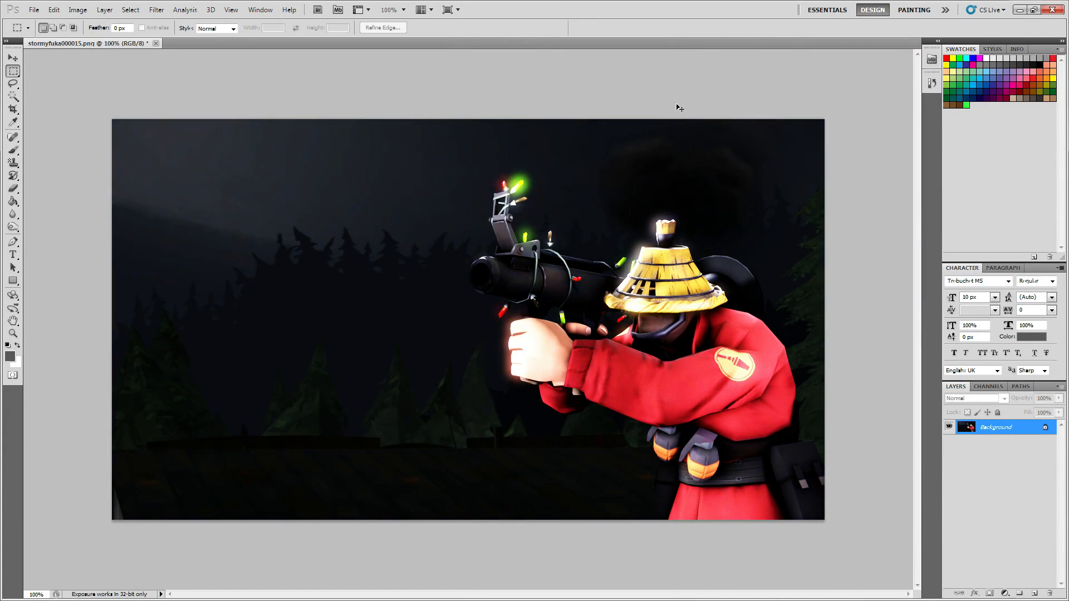
{"action": "key", "text": "ctrl+z"}
{"action": "key", "text": "ctrl+z"}
- Apply the Variations adjustment again to give the image a cool blue tint
{"action": "left_click", "coordinate": [77, 10]}
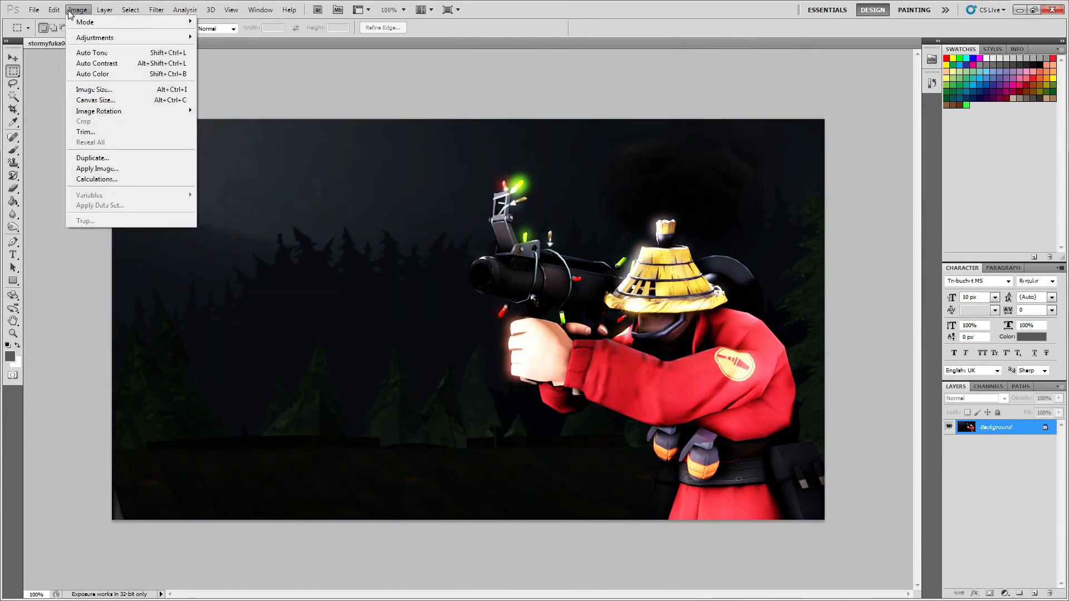
{"action": "mouse_move", "coordinate": [167, 40]}
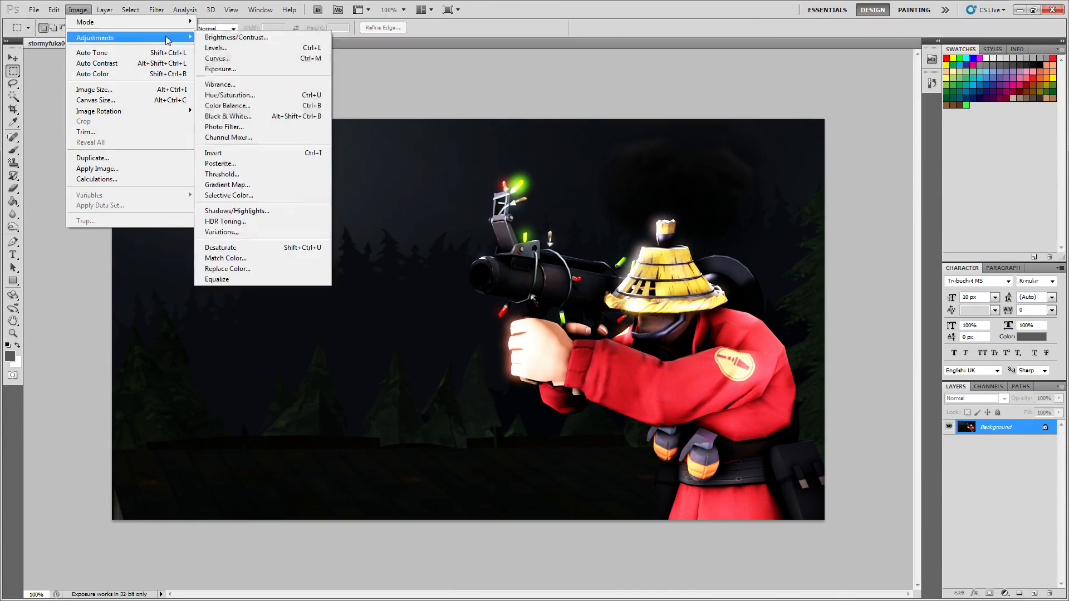
{"action": "left_click", "coordinate": [245, 231]}
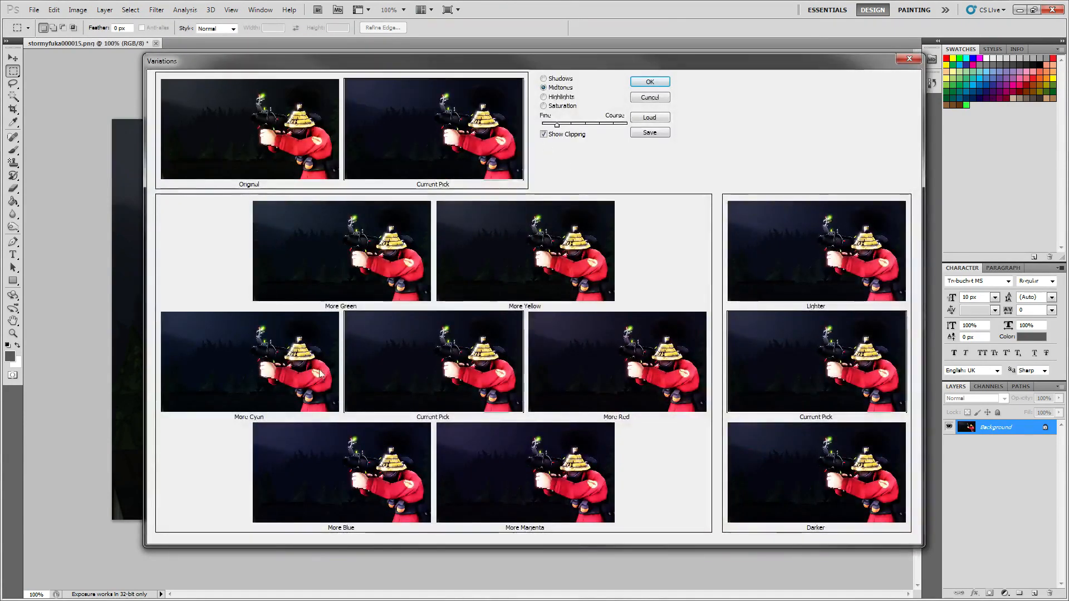
{"action": "left_click", "coordinate": [657, 83]}
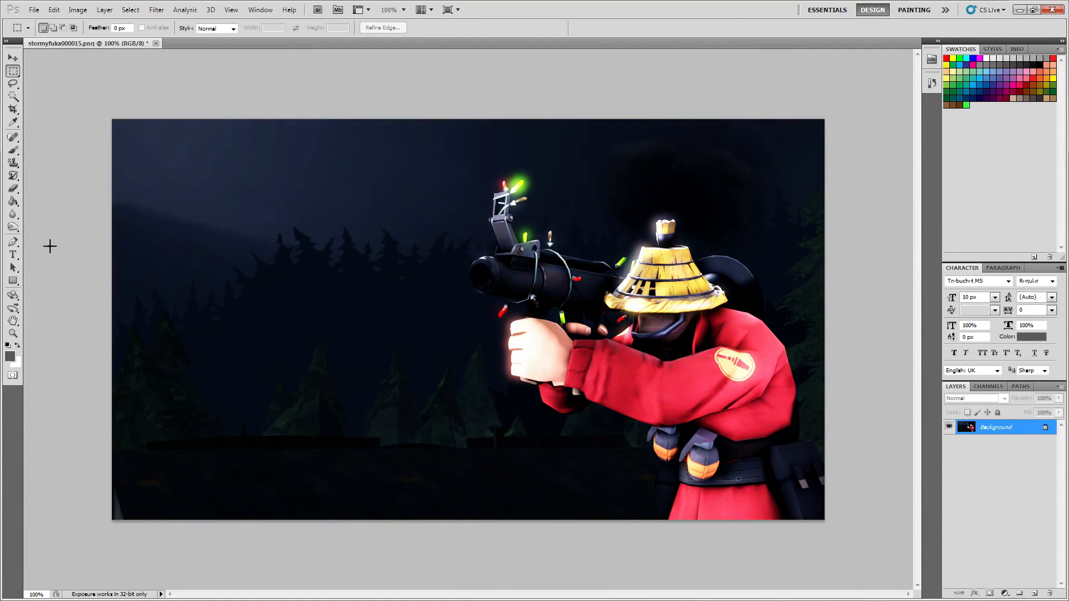
- Preview Brush Strokes filters such as Ink Outlines on the soldier in the Filter Gallery
{"action": "left_click", "coordinate": [77, 10]}
{"action": "mouse_move", "coordinate": [143, 38]}
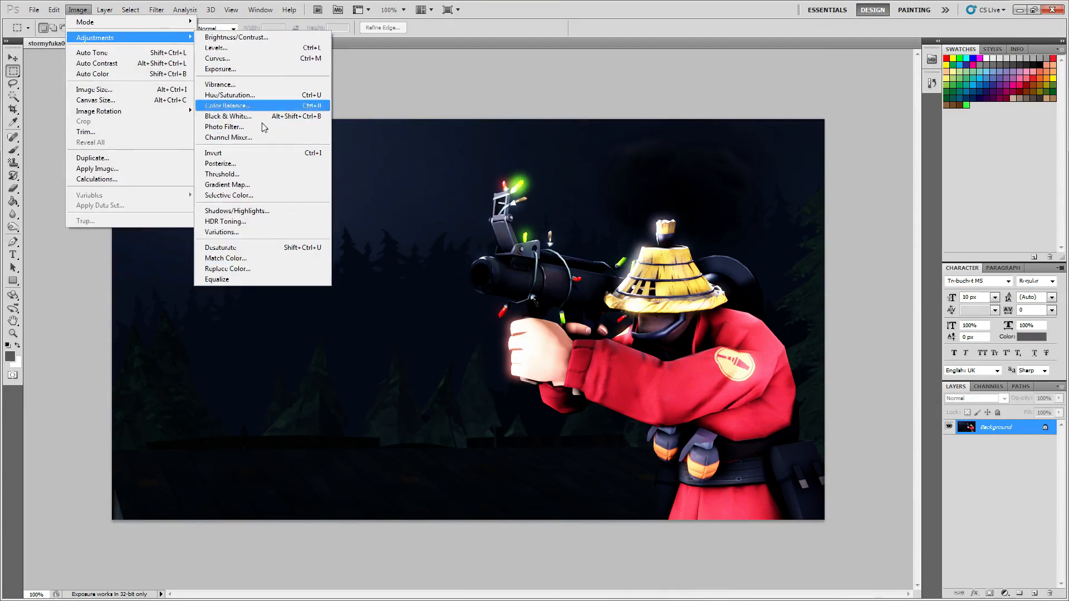
{"action": "mouse_move", "coordinate": [157, 9]}
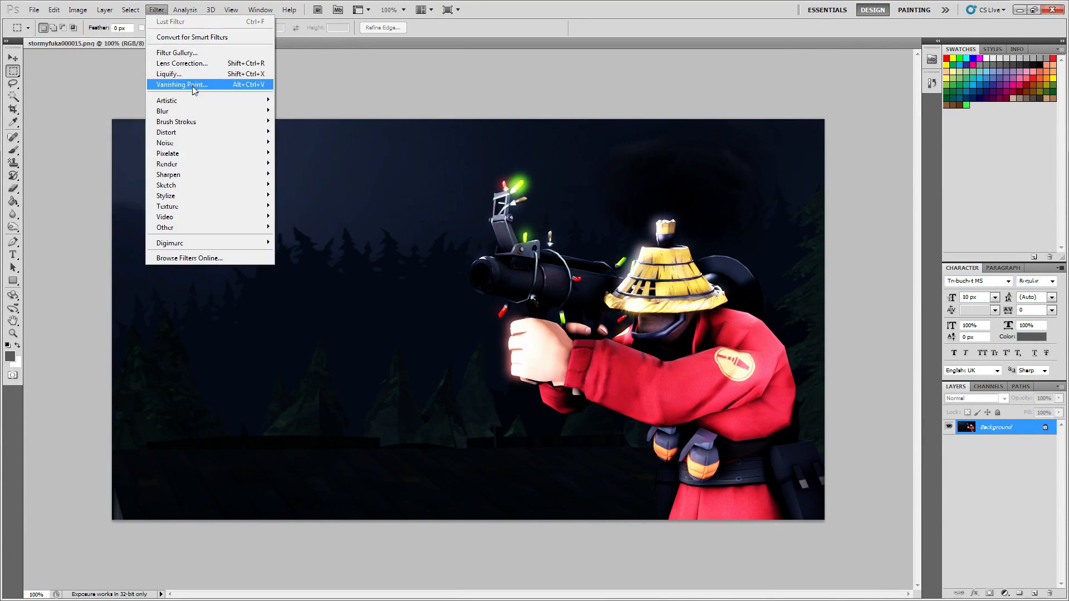
{"action": "left_click", "coordinate": [195, 54]}
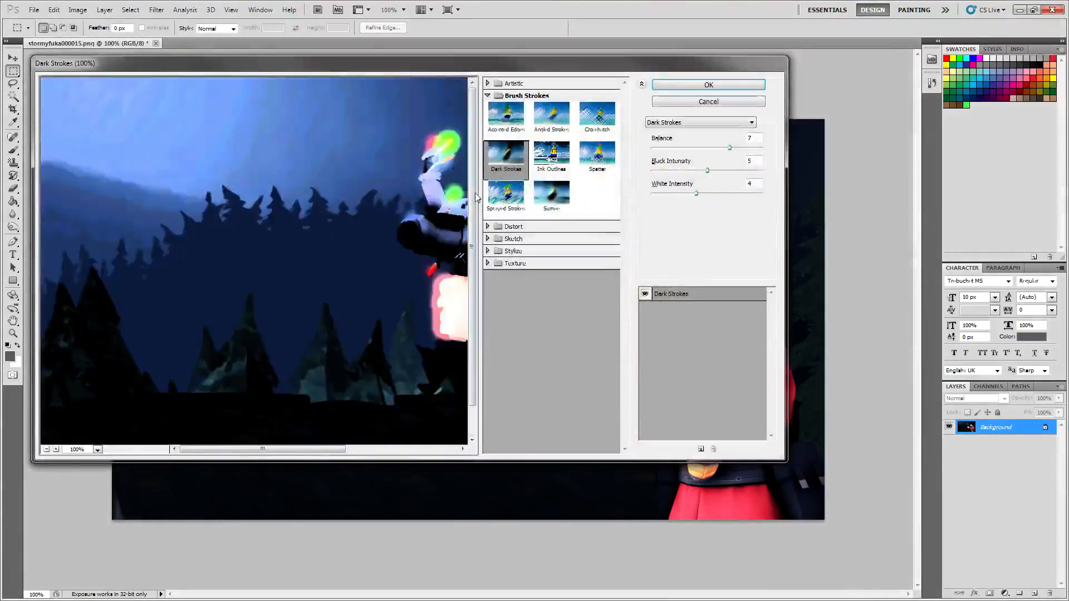
{"action": "left_click_drag", "start_coordinate": [443, 244], "coordinate": [215, 210]}
{"action": "left_click", "coordinate": [511, 199]}
{"action": "left_click", "coordinate": [558, 203]}
{"action": "left_click", "coordinate": [597, 156]}
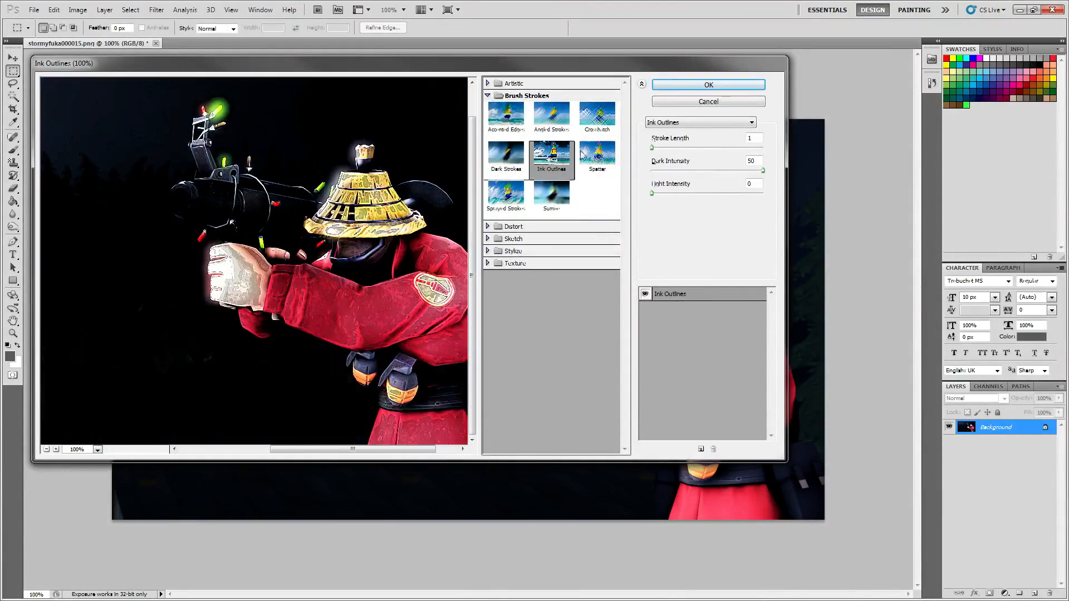
- Preview the Chalk & Charcoal, Bas Relief and Charcoal sketch filters, and leave the Filter Gallery without applying any
{"action": "left_click", "coordinate": [487, 226]}
{"action": "left_click", "coordinate": [488, 279]}
{"action": "left_click", "coordinate": [551, 298]}
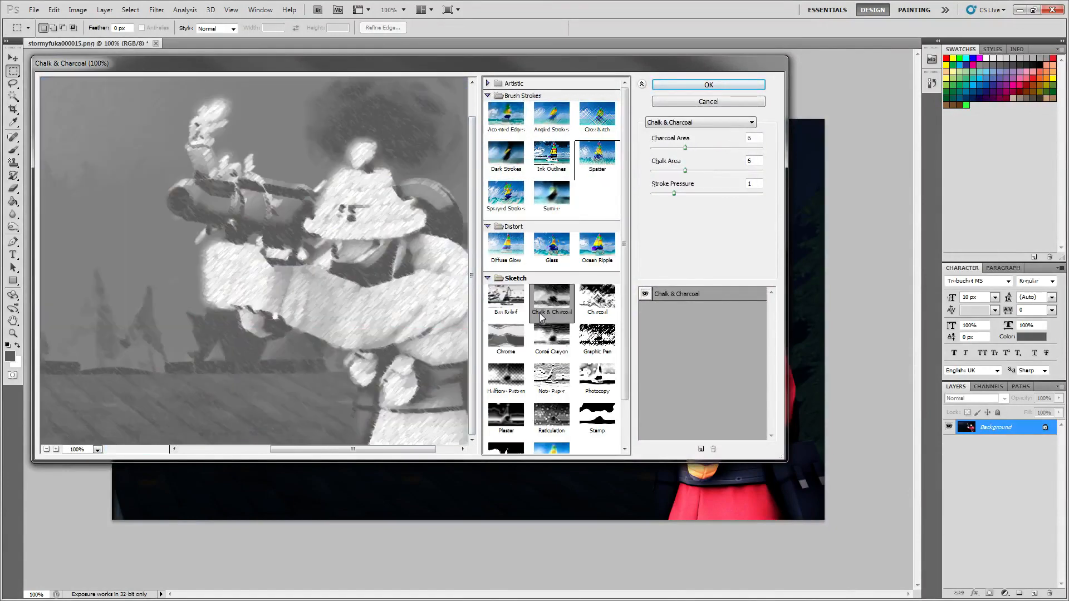
{"action": "left_click", "coordinate": [505, 298]}
{"action": "left_click", "coordinate": [597, 298]}
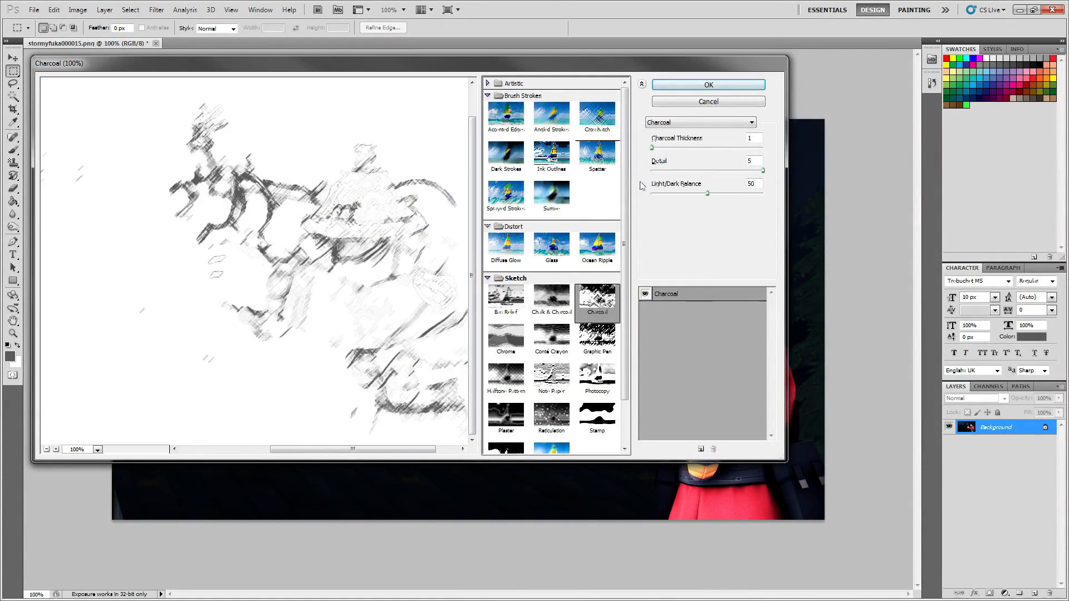
{"action": "left_click_drag", "start_coordinate": [652, 147], "coordinate": [763, 147]}
{"action": "left_click", "coordinate": [695, 103]}
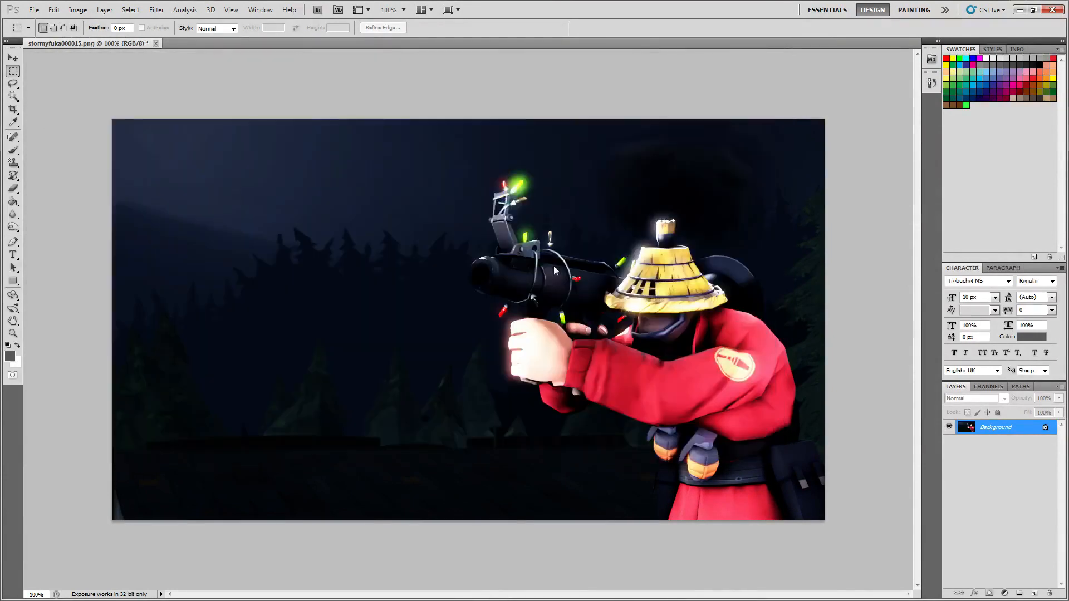
- Create a text box over the sky in the image's upper-left area and enter "WOOOOOELN" in 24 px Trebuchet MS
{"action": "left_click", "coordinate": [13, 254]}
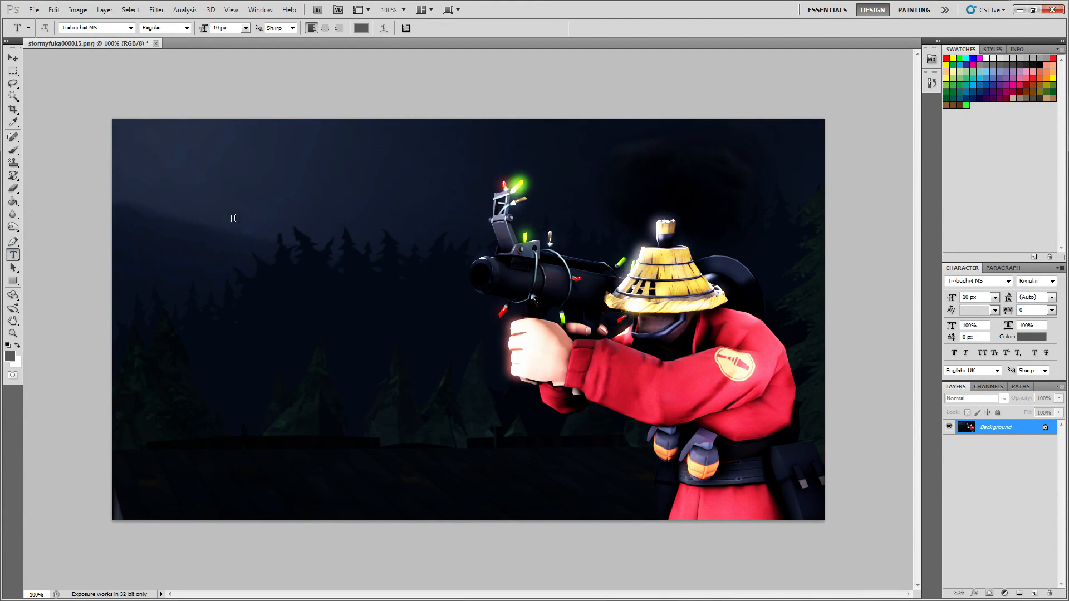
{"action": "left_click_drag", "start_coordinate": [133, 137], "coordinate": [422, 266]}
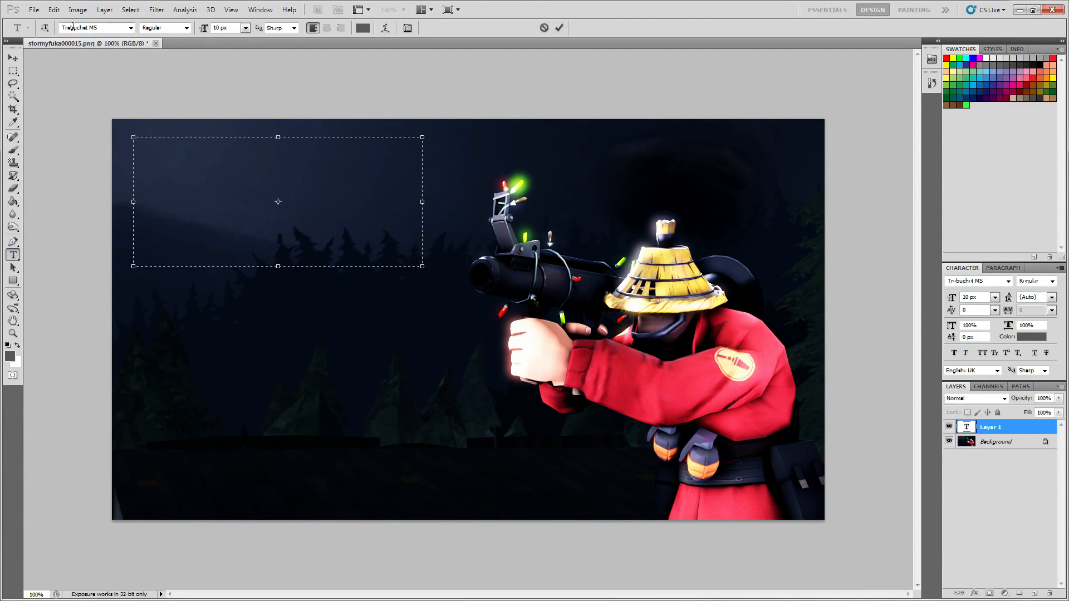
{"action": "left_click", "coordinate": [244, 28]}
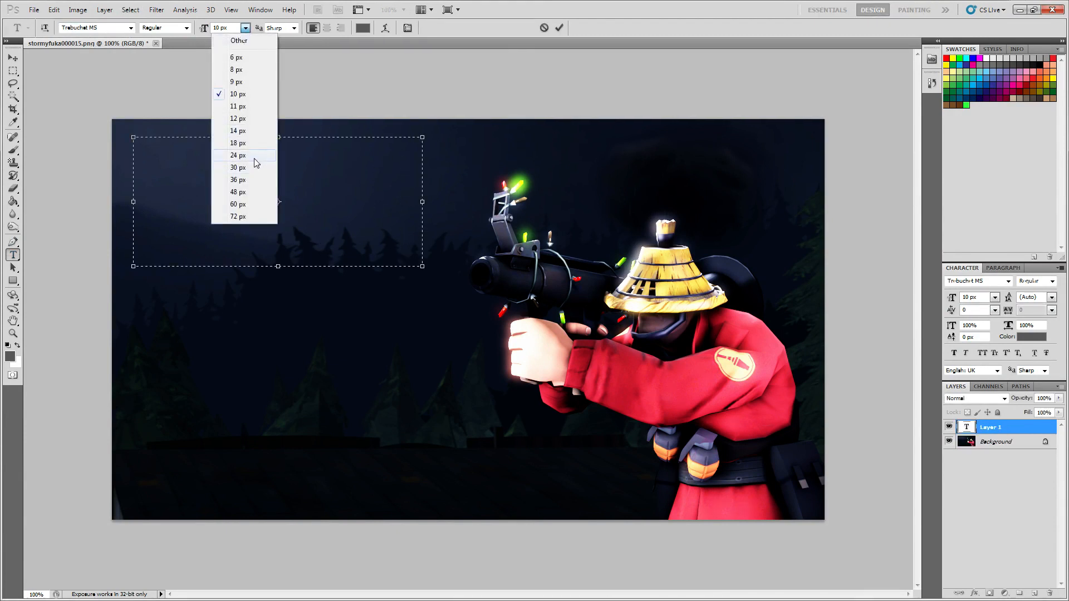
{"action": "left_click", "coordinate": [254, 158]}
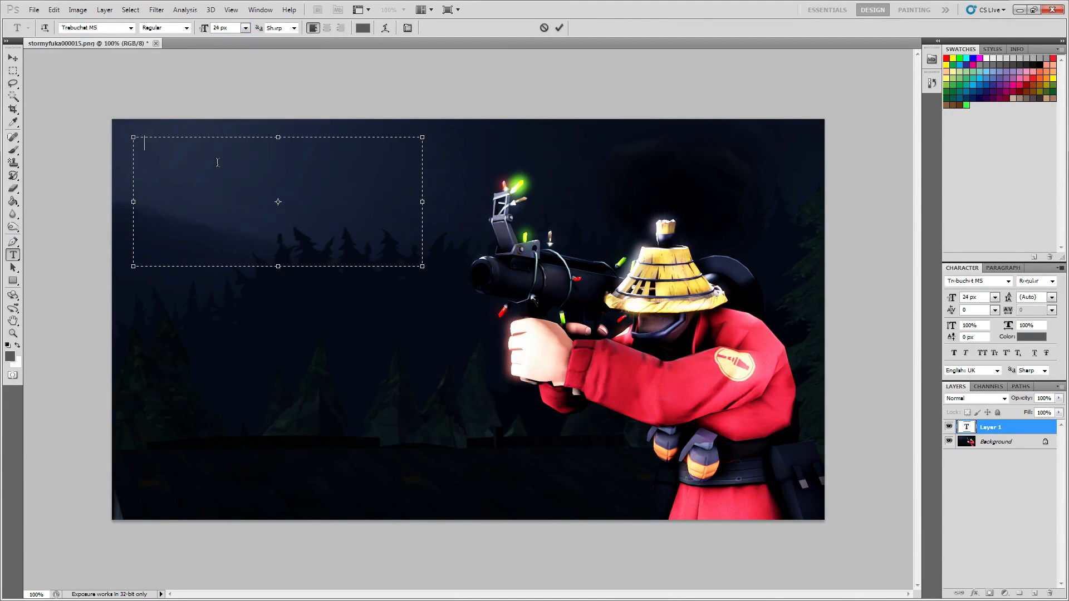
{"action": "type", "text": "WOOOOOELN"}
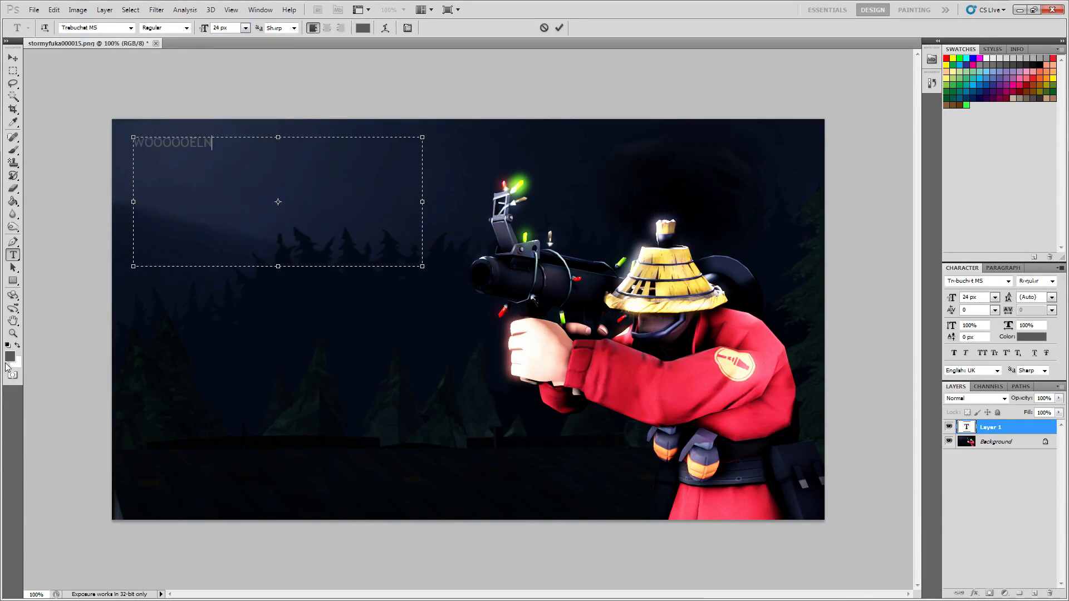
- Set the foreground color to white and enlarge the text to 72 px
{"action": "left_click", "coordinate": [9, 357]}
{"action": "left_click_drag", "start_coordinate": [78, 111], "coordinate": [7, 34]}
{"action": "left_click", "coordinate": [300, 80]}
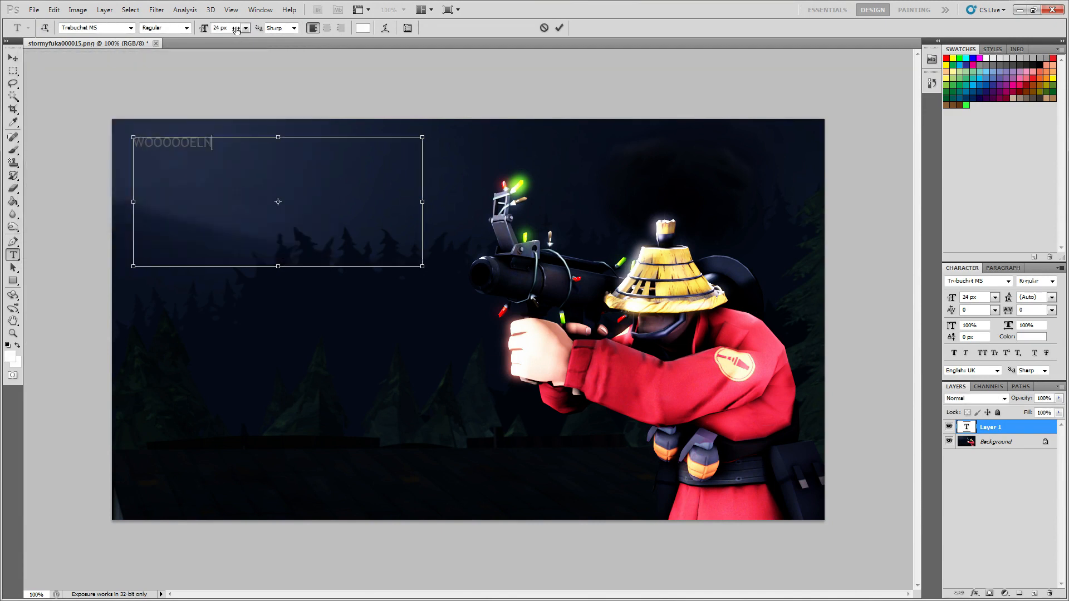
{"action": "left_click", "coordinate": [245, 27]}
{"action": "left_click", "coordinate": [245, 216]}
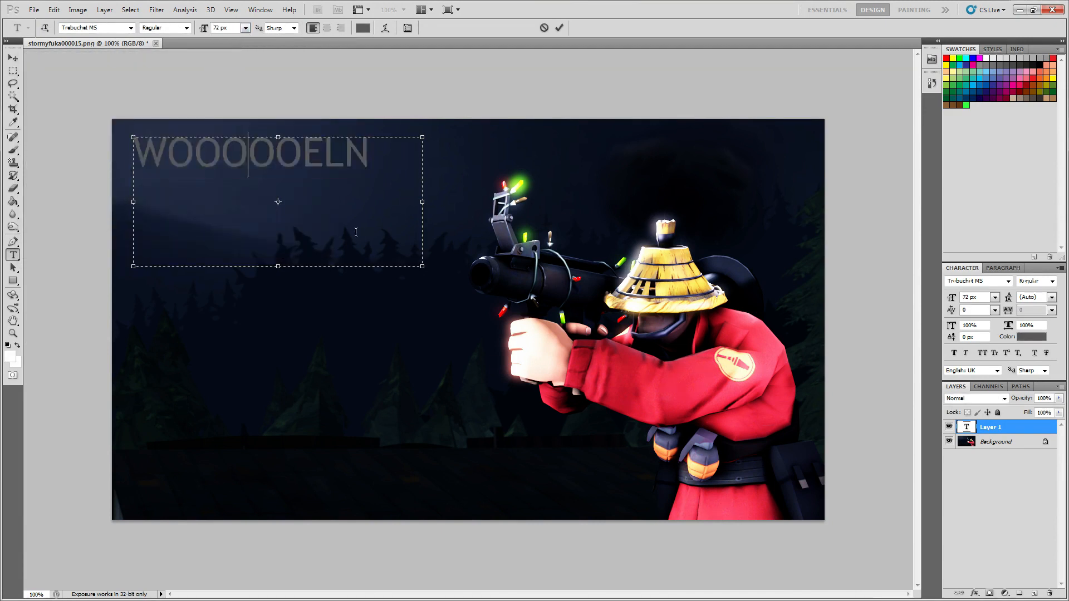
- Shrink the text box to fit the word and move it to the image's lower-left corner
{"action": "left_click_drag", "start_coordinate": [428, 272], "coordinate": [214, 351]}
{"action": "key", "text": "ctrl+z"}
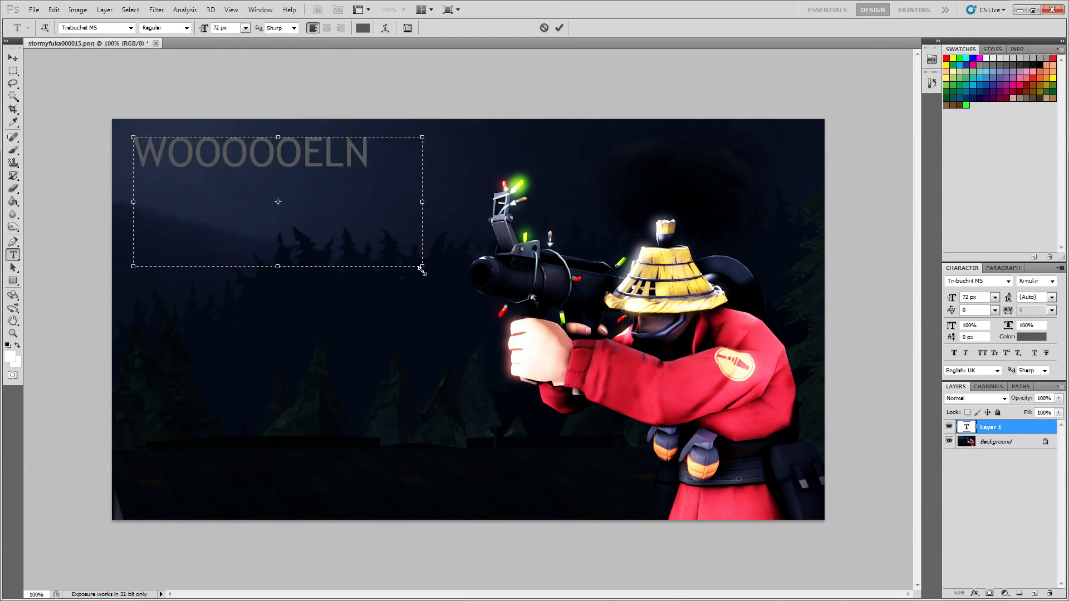
{"action": "left_click_drag", "start_coordinate": [422, 270], "coordinate": [385, 174]}
{"action": "left_click_drag", "start_coordinate": [559, 193], "coordinate": [546, 506]}
- Select all of the text and change its color to white
{"action": "key", "text": "ctrl+a"}
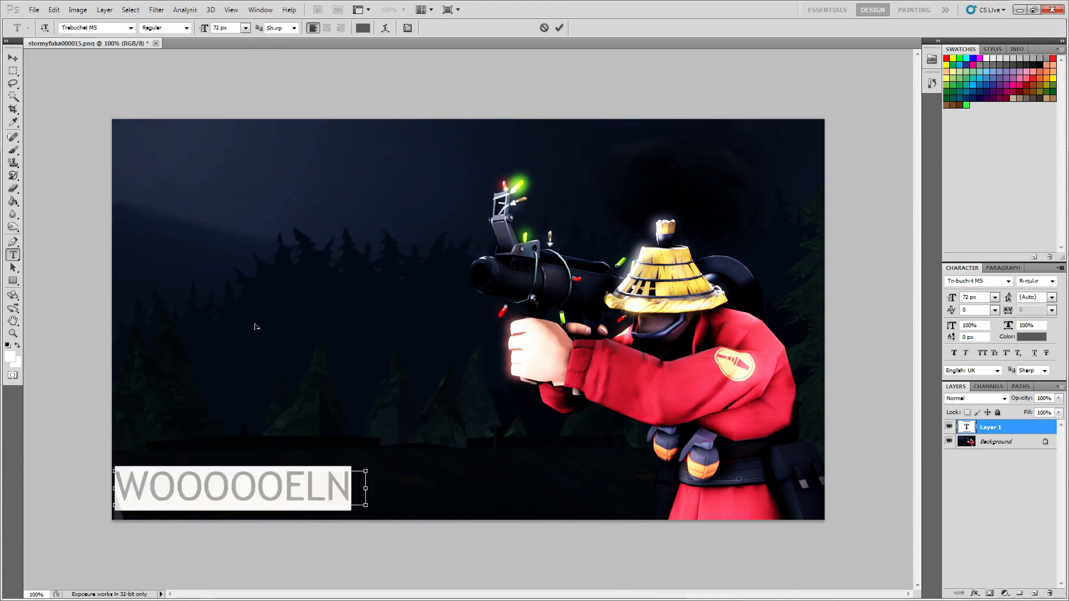
{"action": "left_click", "coordinate": [362, 29]}
{"action": "left_click", "coordinate": [32, 86]}
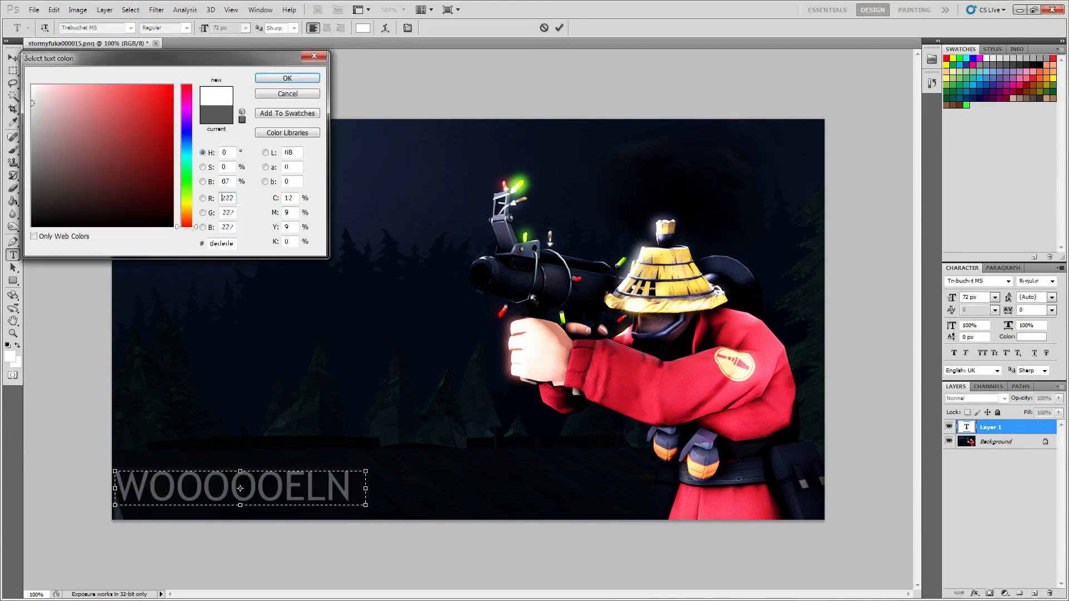
{"action": "left_click", "coordinate": [313, 78]}
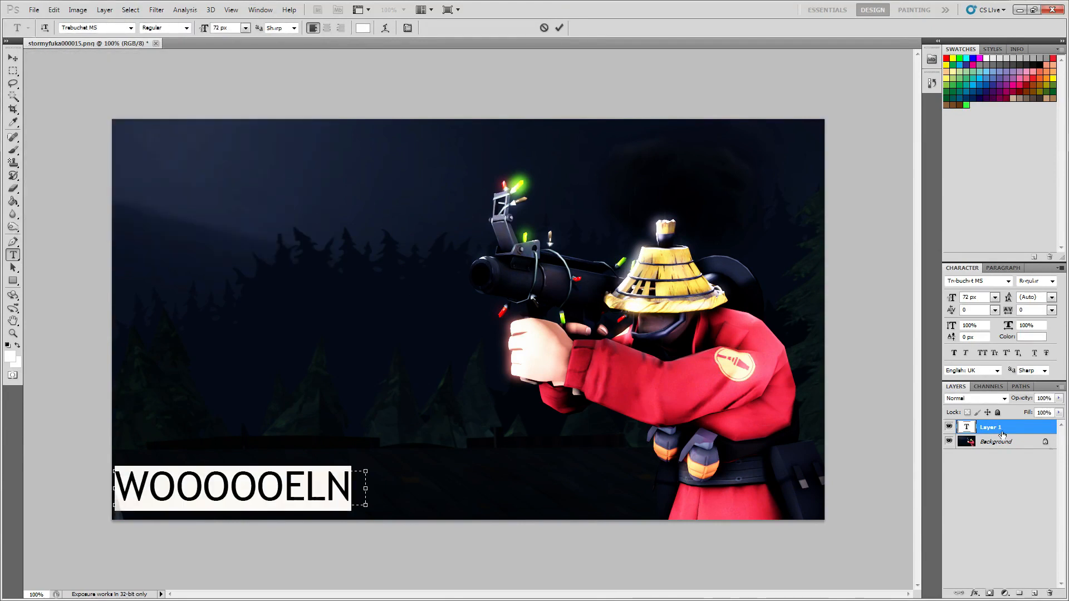
- Lower the text layer's opacity to 23% and move the text snugly into the image's lower-left corner
{"action": "left_click", "coordinate": [1058, 399]}
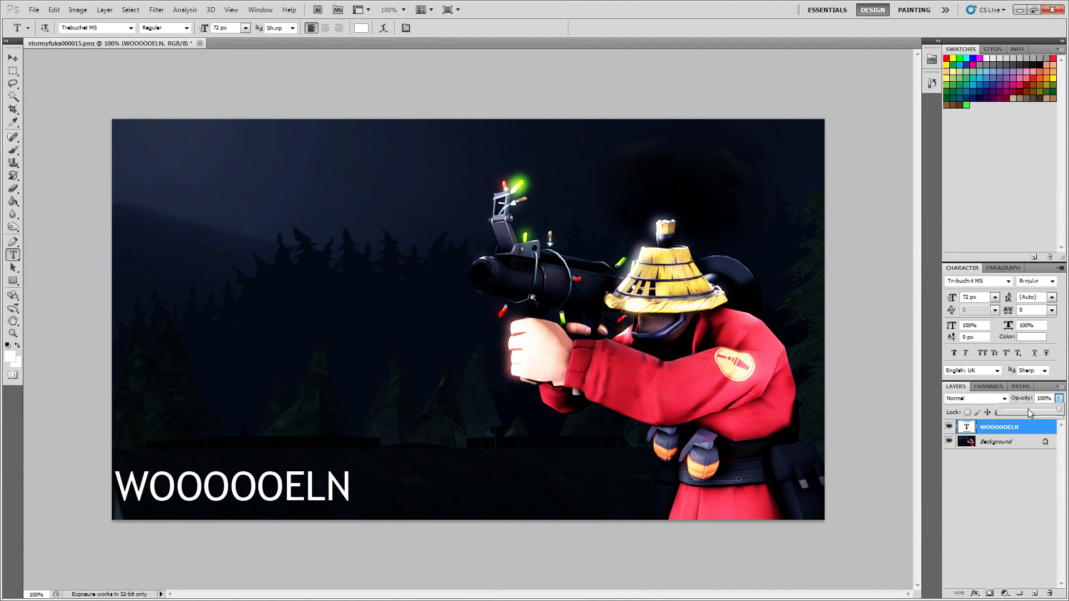
{"action": "left_click_drag", "start_coordinate": [1029, 412], "coordinate": [1016, 411]}
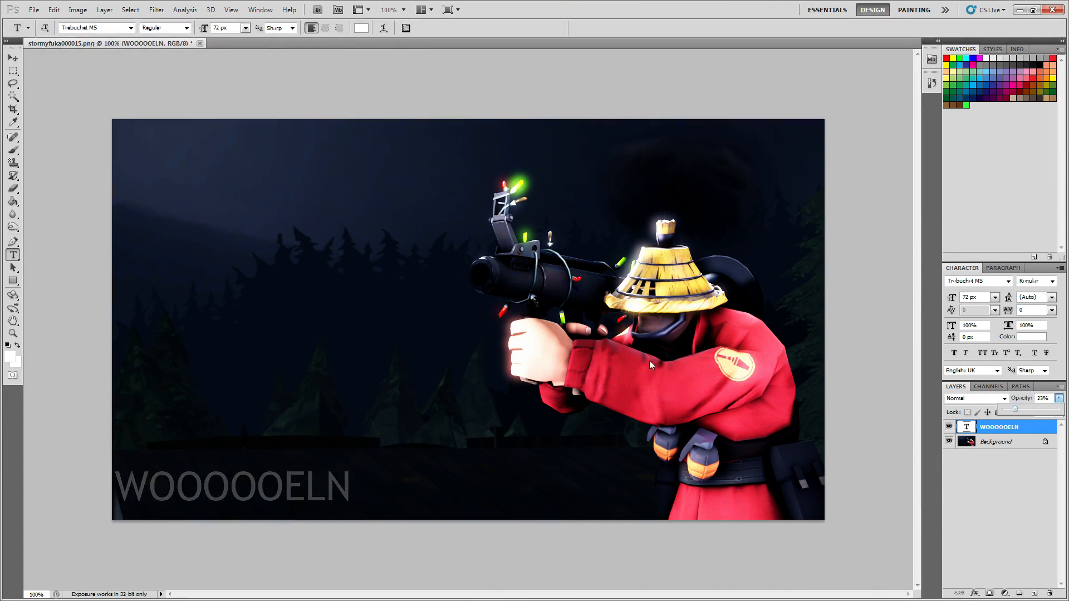
{"action": "left_click", "coordinate": [13, 59]}
{"action": "left_click_drag", "start_coordinate": [257, 489], "coordinate": [275, 499]}
- Replace the text in the lower-left corner with "Woolen"
{"action": "left_click", "coordinate": [13, 254]}
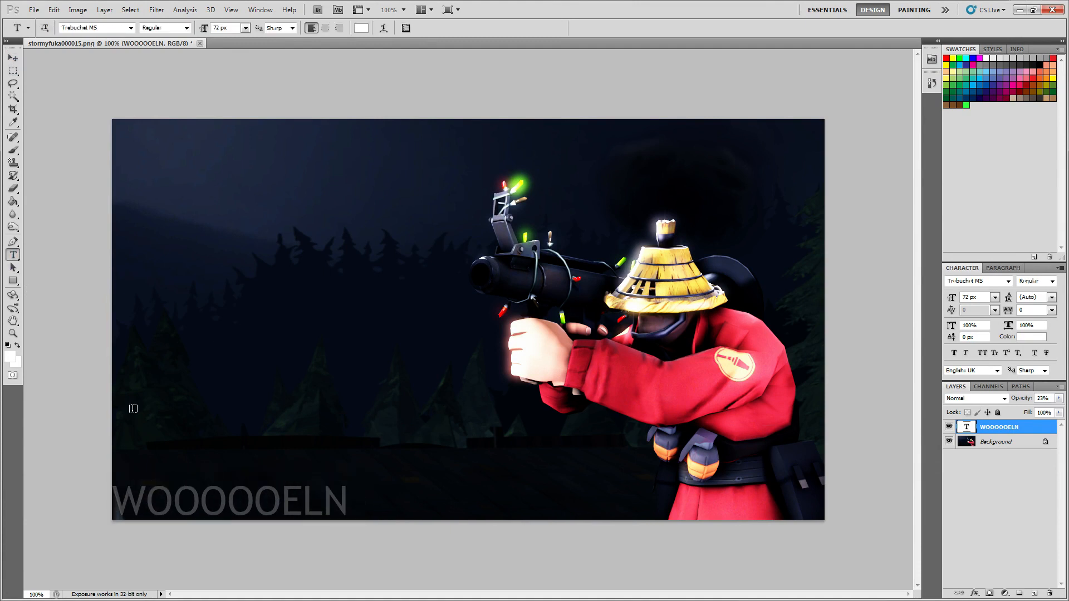
{"action": "left_click", "coordinate": [217, 499]}
{"action": "double_click", "coordinate": [217, 499]}
{"action": "type", "text": "Woolen"}
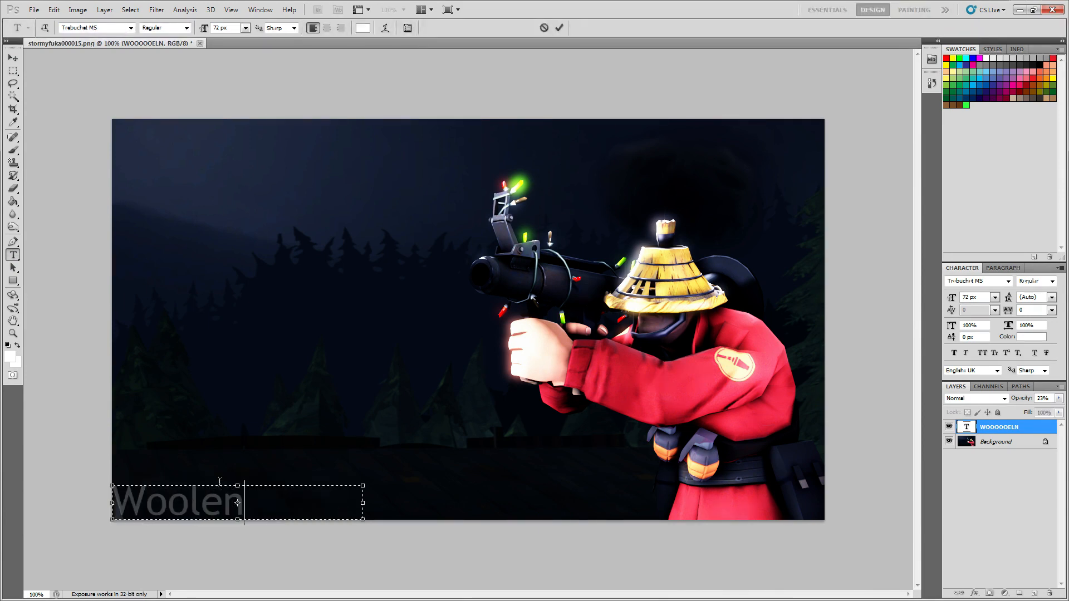
- Try the Segoe Script font on the whole "Woolen" signature
{"action": "key", "text": "ctrl+a"}
{"action": "left_click", "coordinate": [130, 28]}
{"action": "scroll", "coordinate": [147, 171], "scroll_direction": "down", "scroll_amount": 5}
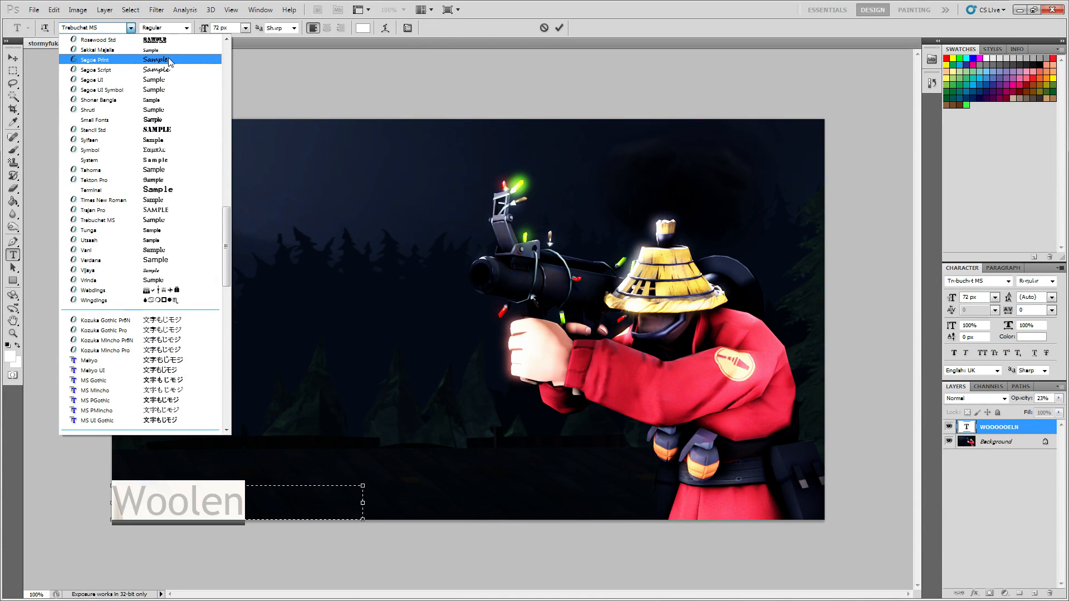
{"action": "left_click", "coordinate": [171, 68]}
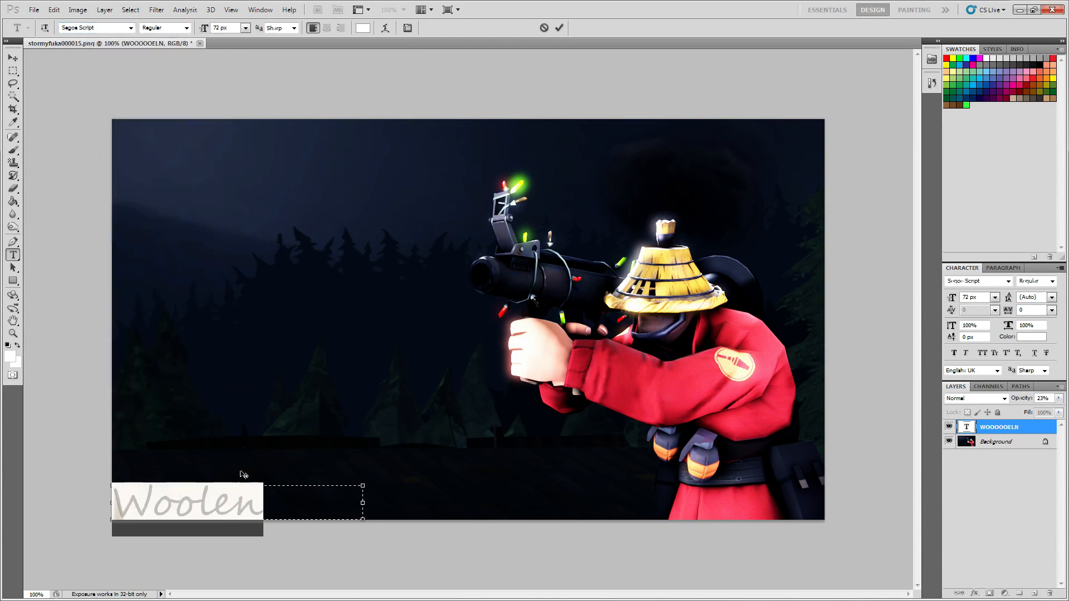
{"action": "left_click", "coordinate": [250, 497]}
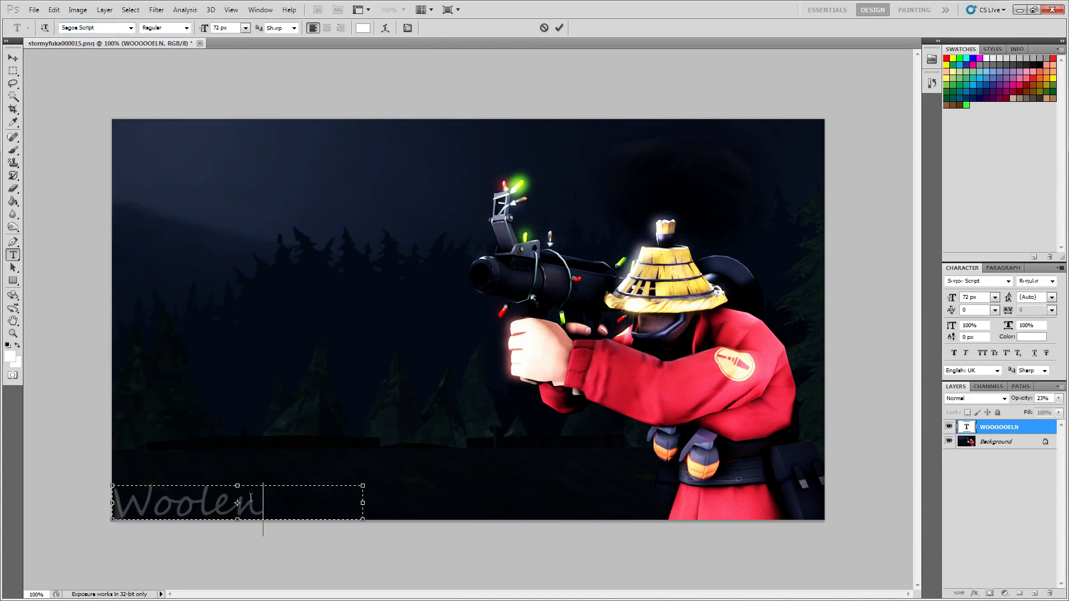
- Change the font of the whole "Woolen" signature to Segoe Print
{"action": "key", "text": "ctrl+a"}
{"action": "left_click", "coordinate": [131, 27]}
{"action": "scroll", "coordinate": [147, 51], "scroll_direction": "up", "scroll_amount": 1}
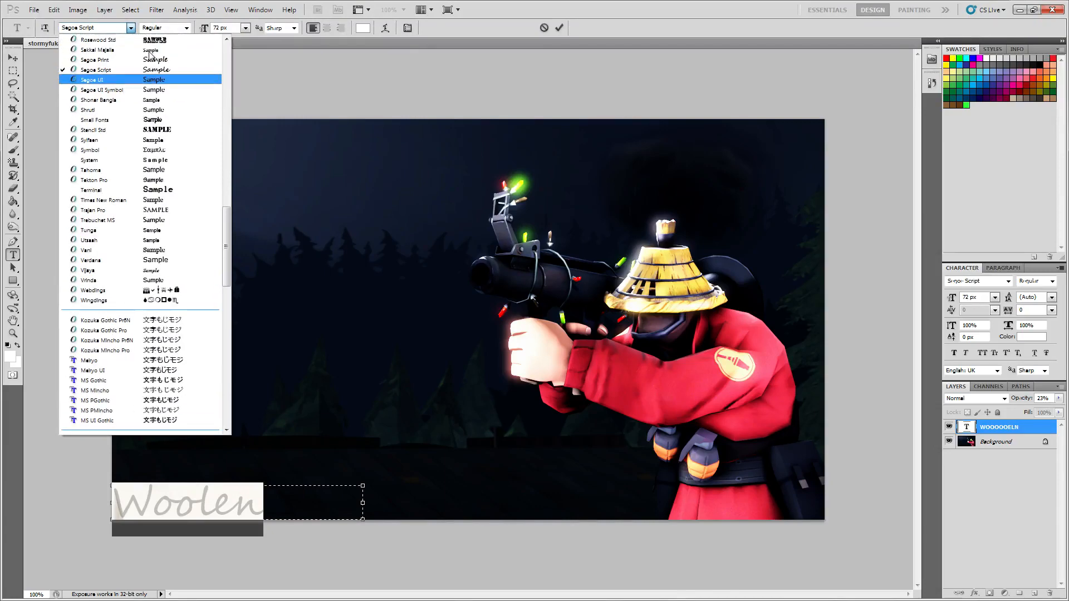
{"action": "left_click", "coordinate": [148, 60]}
{"action": "left_click", "coordinate": [273, 495]}
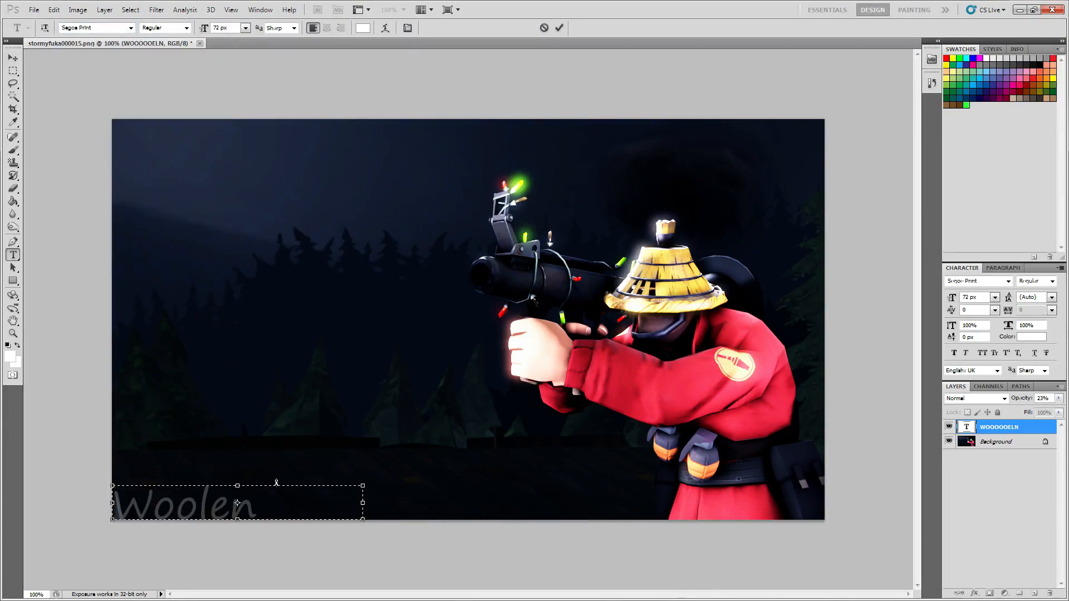
- Move the signature slightly up and inward from the image's lower-left corner, then commit the text and deselect its layer
{"action": "left_click_drag", "start_coordinate": [418, 538], "coordinate": [433, 501]}
{"action": "left_click", "coordinate": [13, 57]}
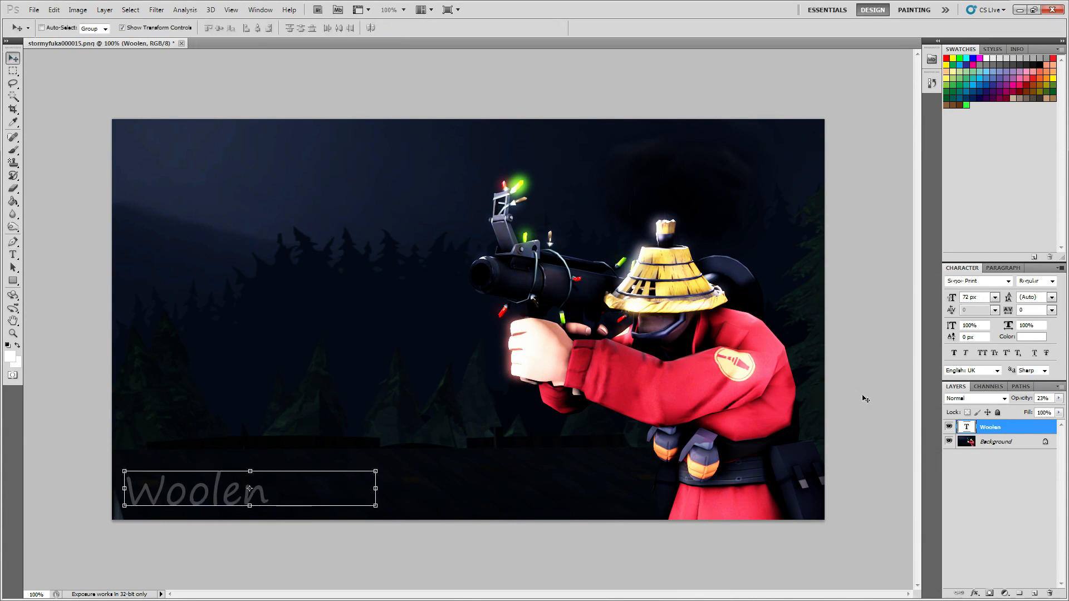
{"action": "left_click", "coordinate": [987, 509]}
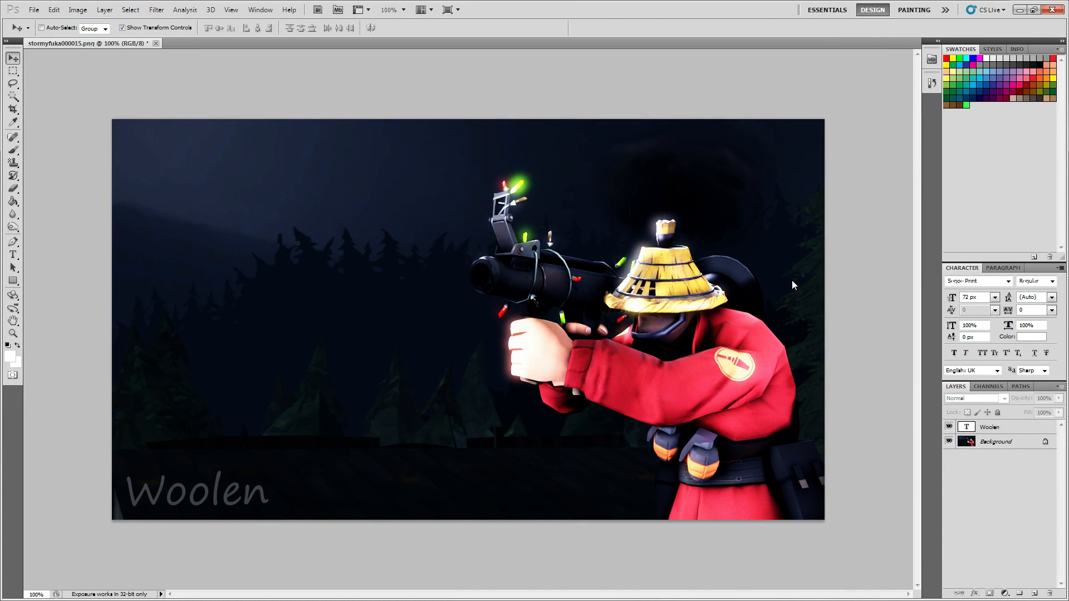
{"action": "left_click", "coordinate": [728, 82]}
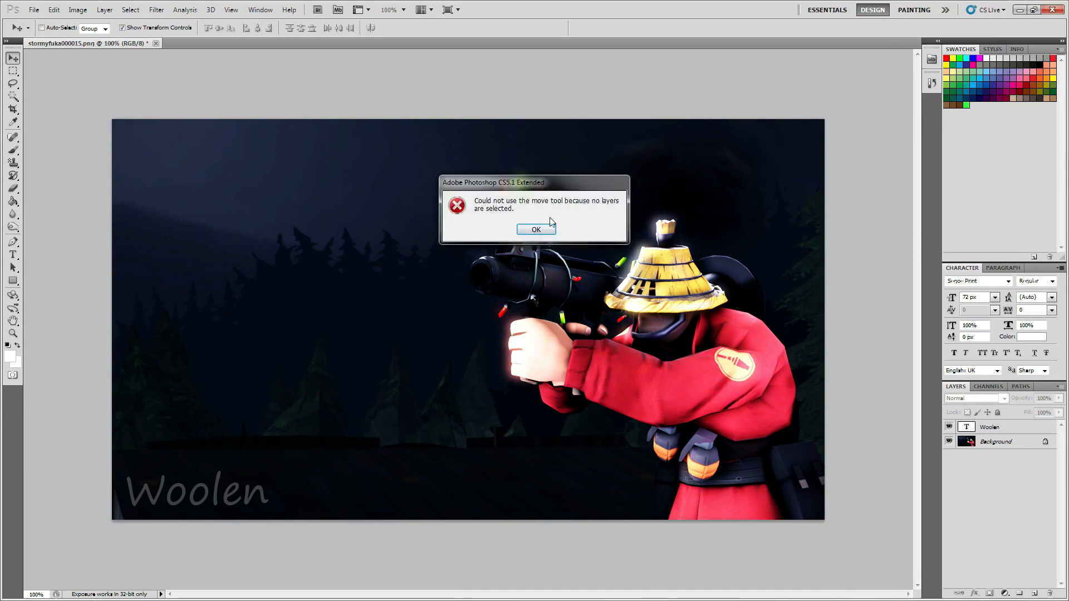
{"action": "left_click", "coordinate": [533, 240]}
- Begin saving the image under a new name in the Pictures library
{"action": "left_click", "coordinate": [33, 10]}
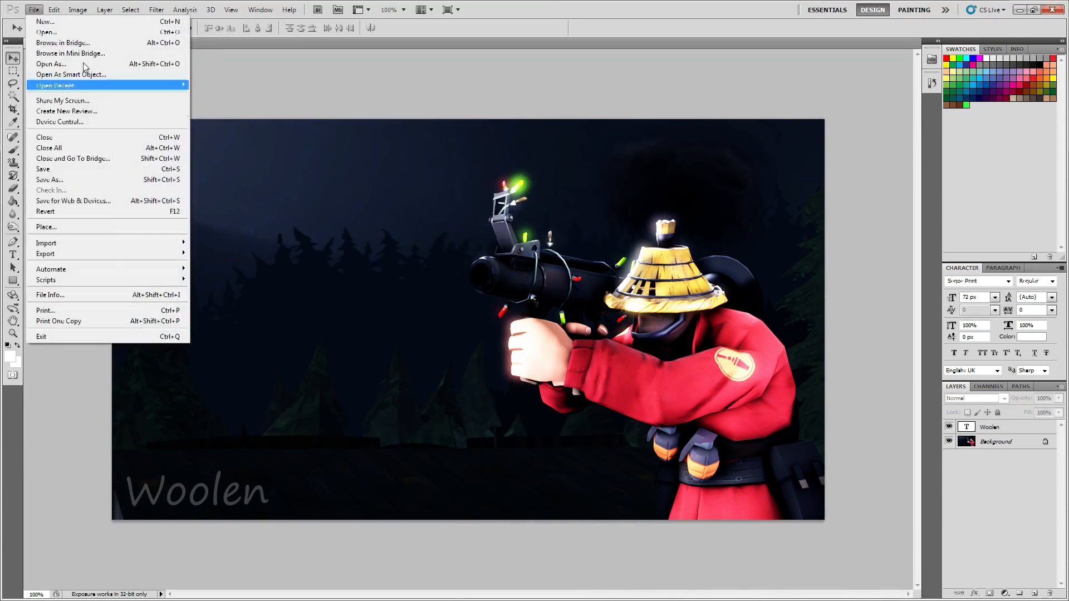
{"action": "left_click", "coordinate": [83, 181]}
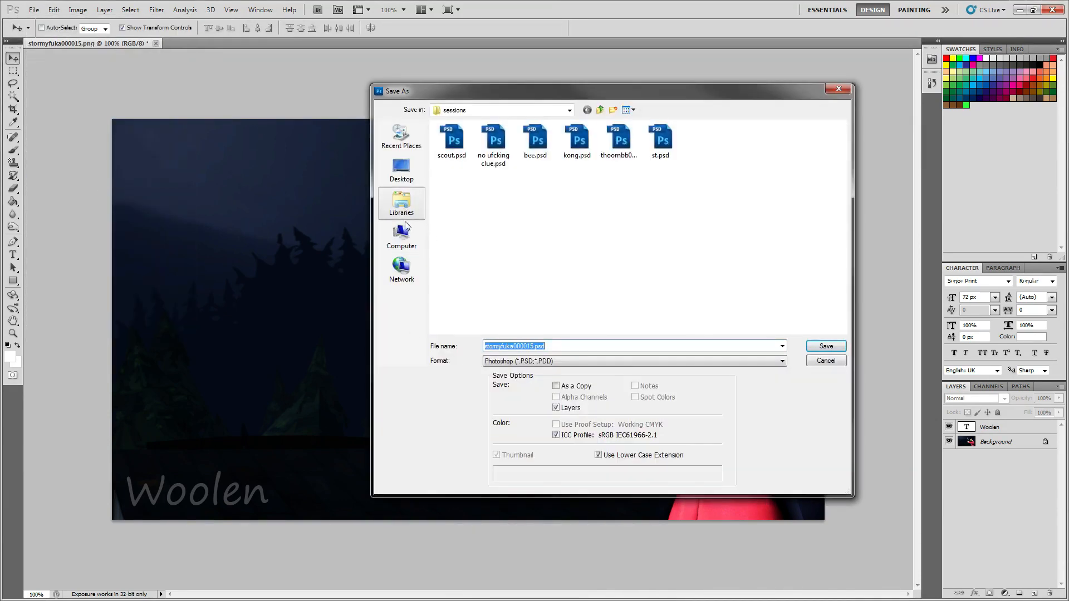
{"action": "left_click", "coordinate": [402, 214]}
{"action": "double_click", "coordinate": [732, 144]}
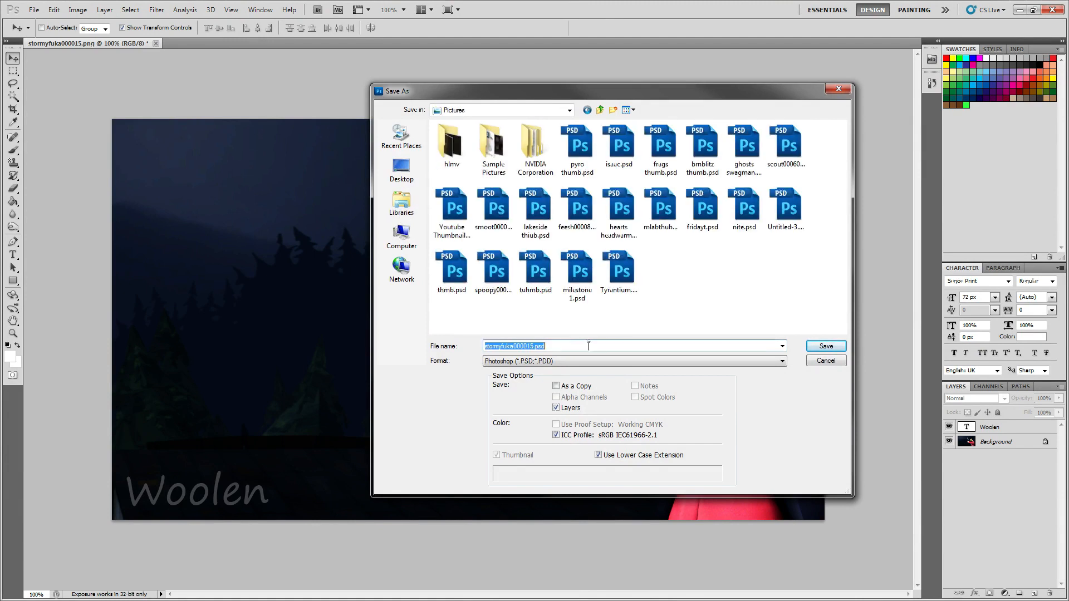
- Name the file "STORMY FUKA CPASLOCASLD" and save it as a PNG with no interlacing
{"action": "type", "text": "STORM"}
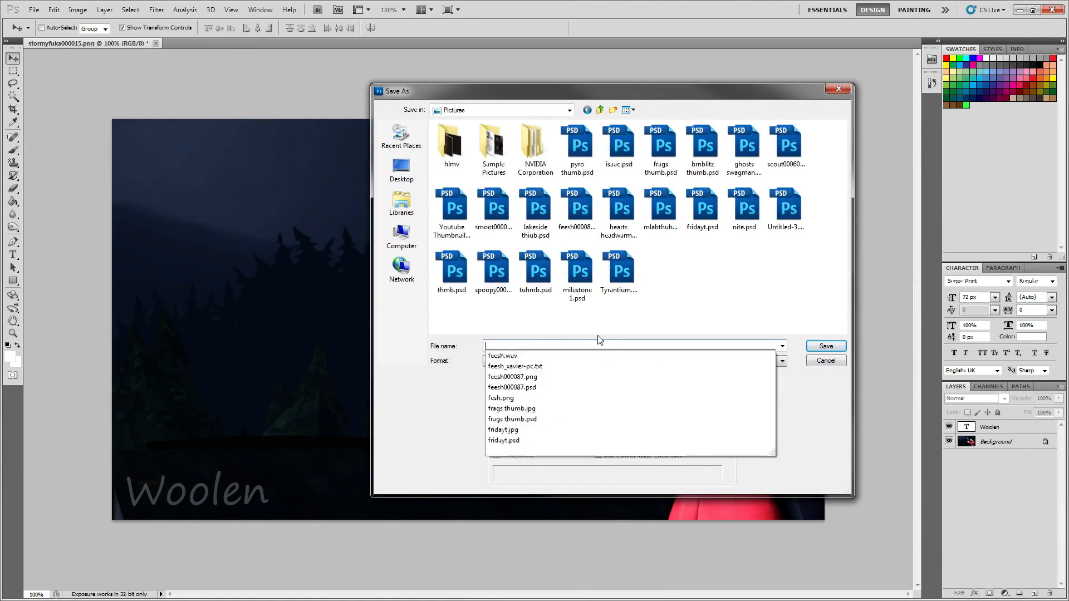
{"action": "type", "text": "Y FUKA CPAS"}
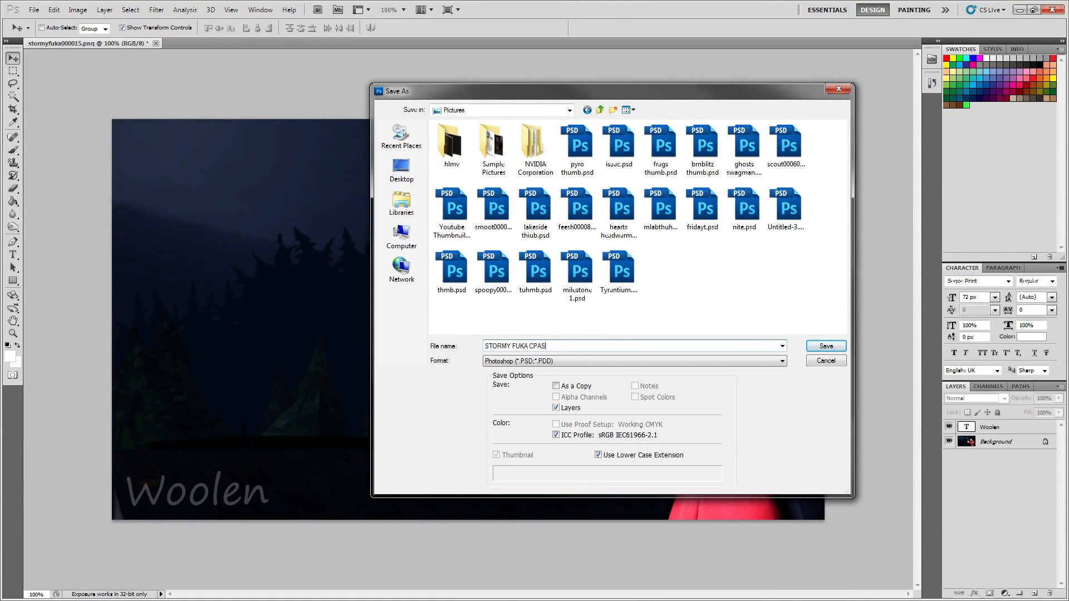
{"action": "type", "text": "LOCASLD"}
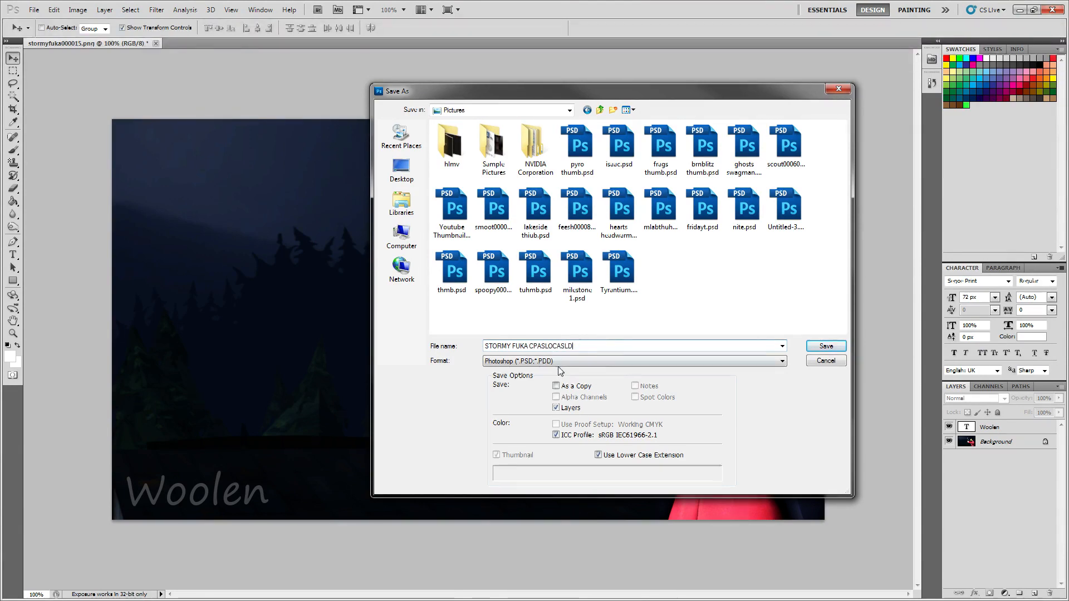
{"action": "left_click", "coordinate": [559, 361]}
{"action": "left_click", "coordinate": [559, 513]}
{"action": "left_click", "coordinate": [825, 347]}
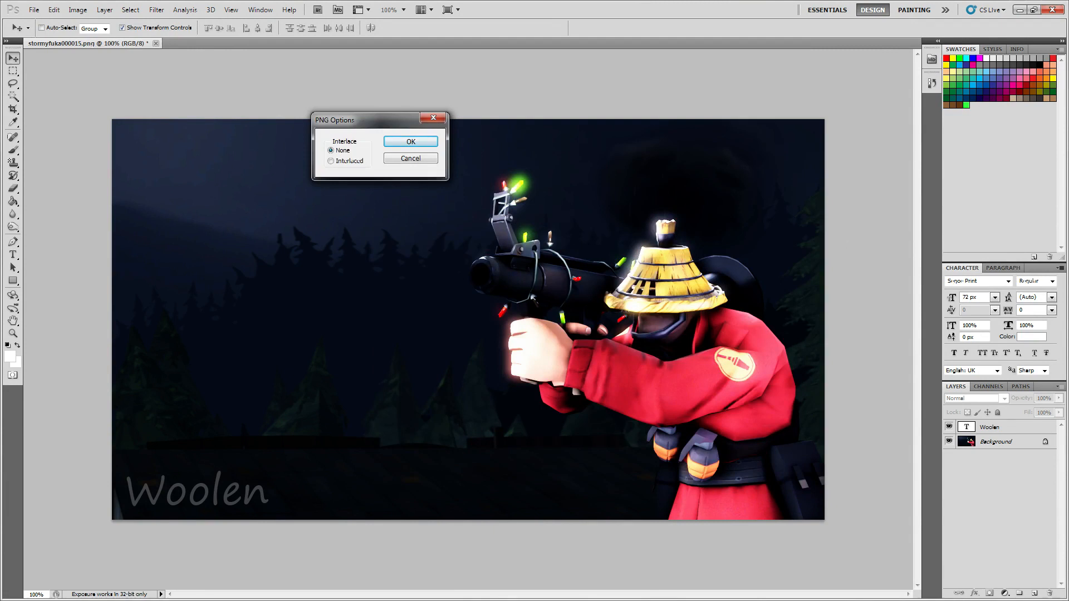
{"action": "key", "text": "Return"}
{"action": "left_click", "coordinate": [430, 144]}
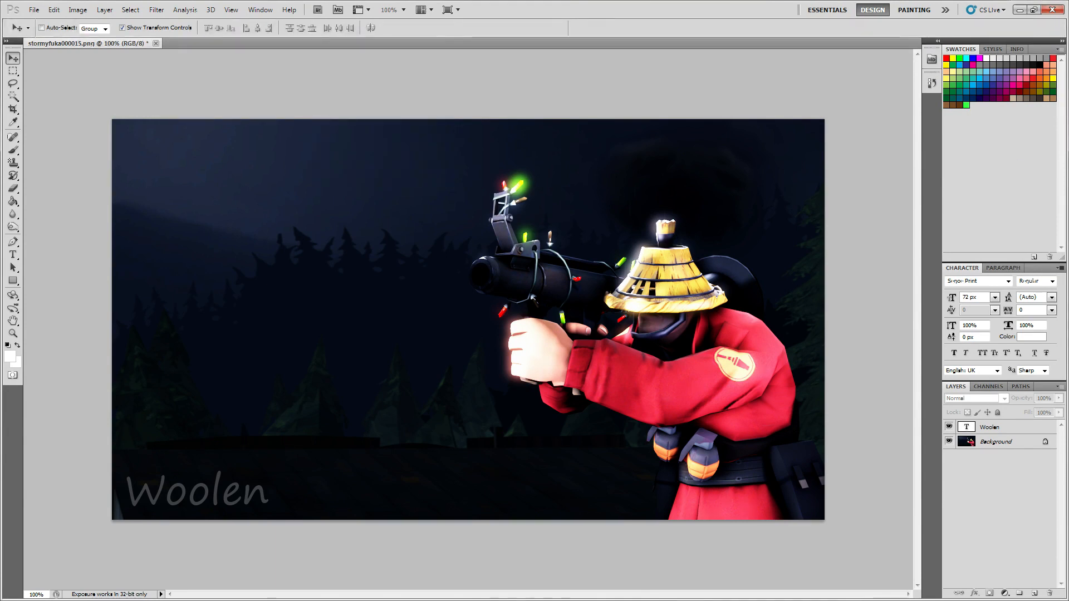
- Switch to the Steam artwork upload page in the browser, title the artwork "Stormy Fuka" and choose STORMY FUKA CPASLOCASLD.png as its file
{"action": "left_click_drag", "start_coordinate": [1068, 134], "coordinate": [546, 60]}
{"action": "left_click", "coordinate": [448, 72]}
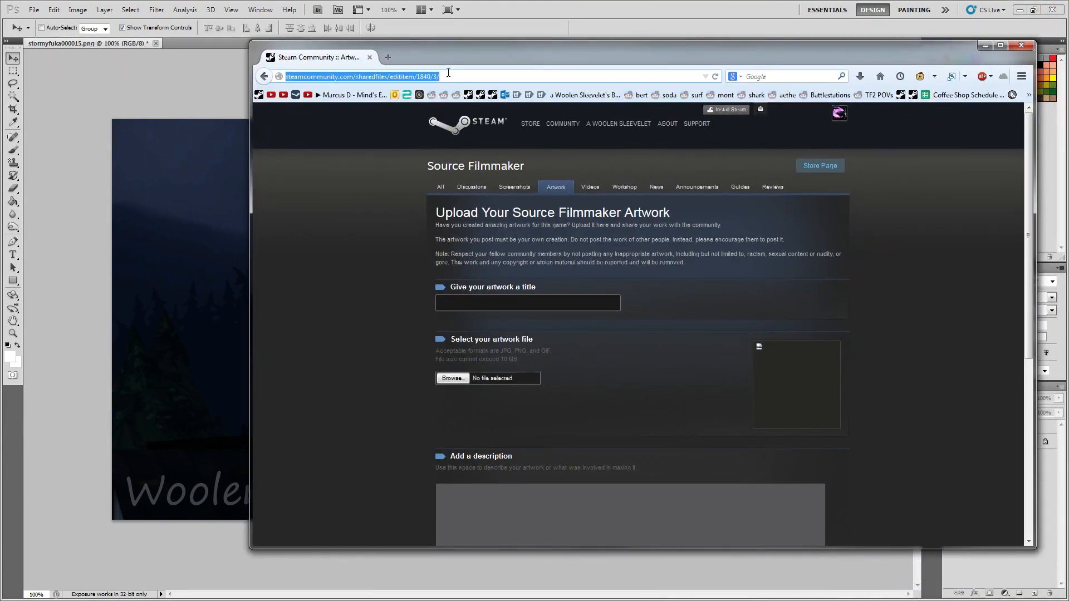
{"action": "left_click", "coordinate": [448, 73]}
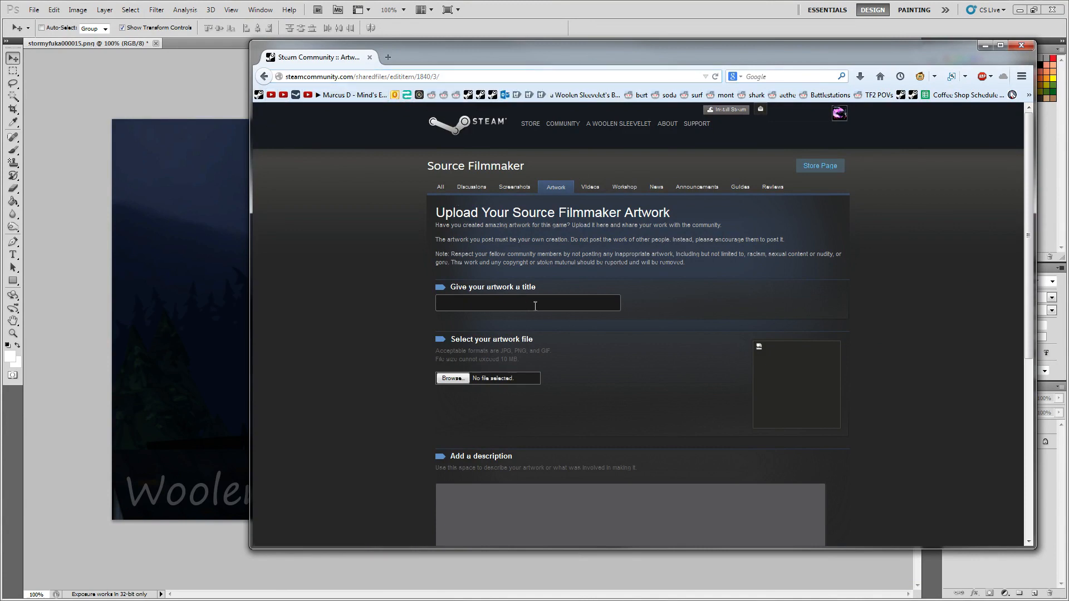
{"action": "type", "text": "Stormy Fuka"}
{"action": "left_click", "coordinate": [451, 379]}
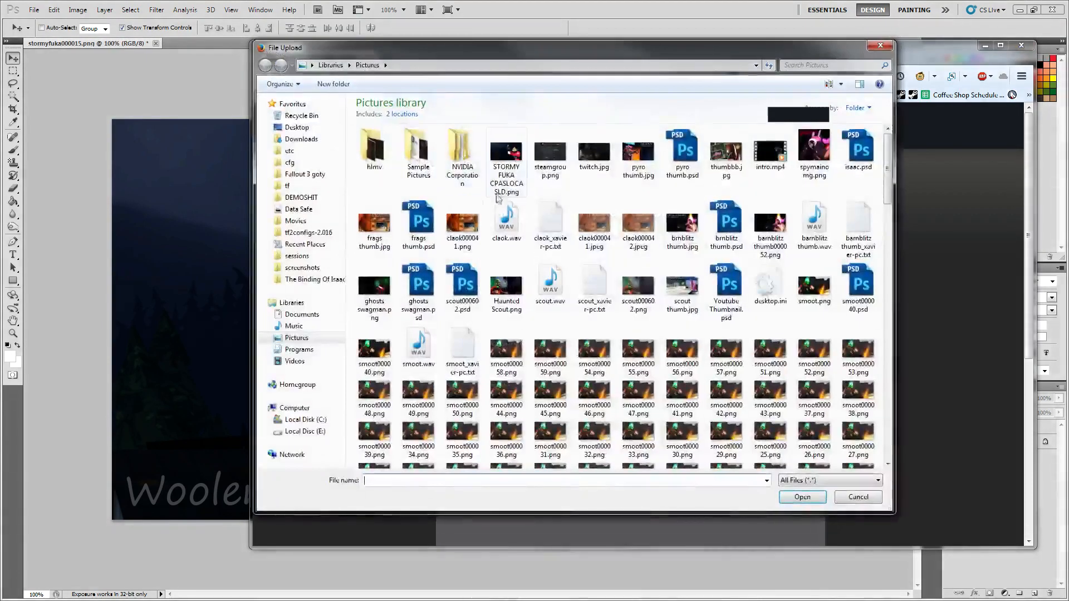
{"action": "double_click", "coordinate": [503, 178]}
- Open kawaiiface.net in a new tab and copy the first face in the Sad category
{"action": "scroll", "coordinate": [547, 428], "scroll_direction": "down", "scroll_amount": 3}
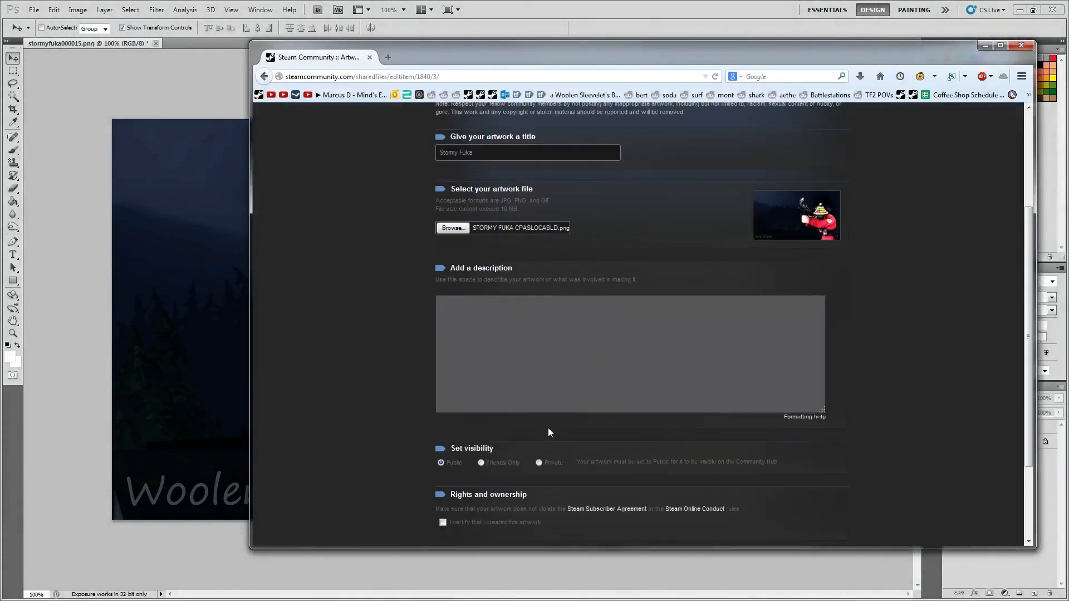
{"action": "key", "text": "ctrl+t"}
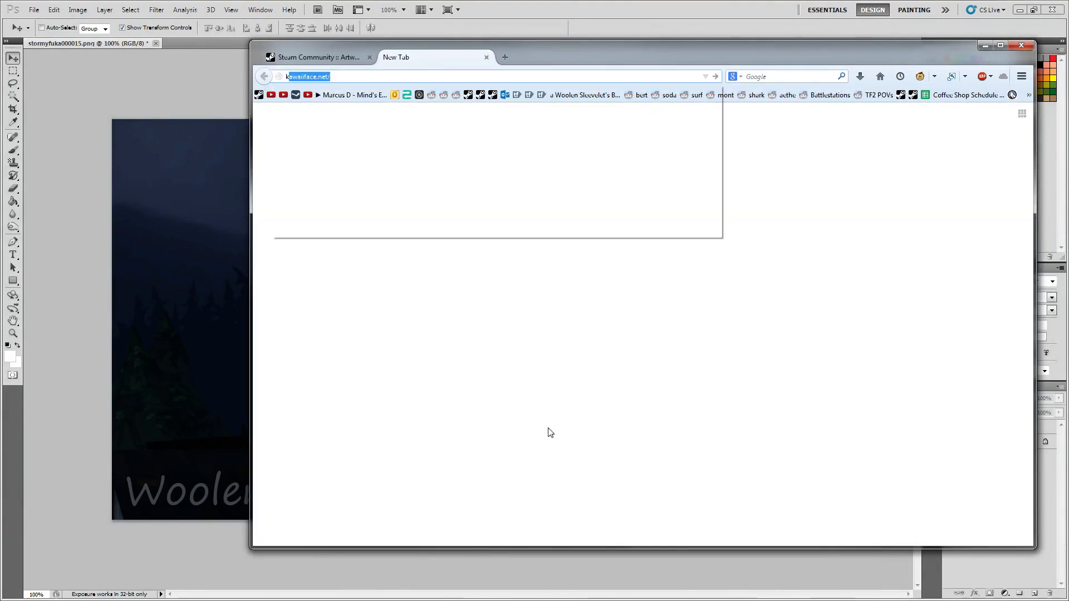
{"action": "type", "text": "kaw"}
{"action": "key", "text": "Return"}
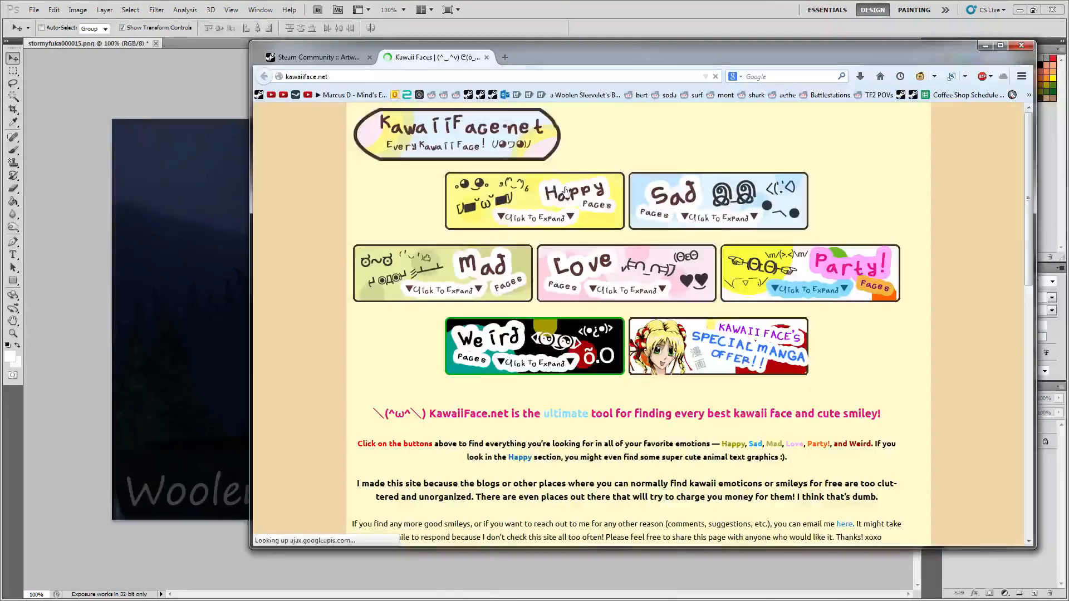
{"action": "left_click", "coordinate": [733, 226]}
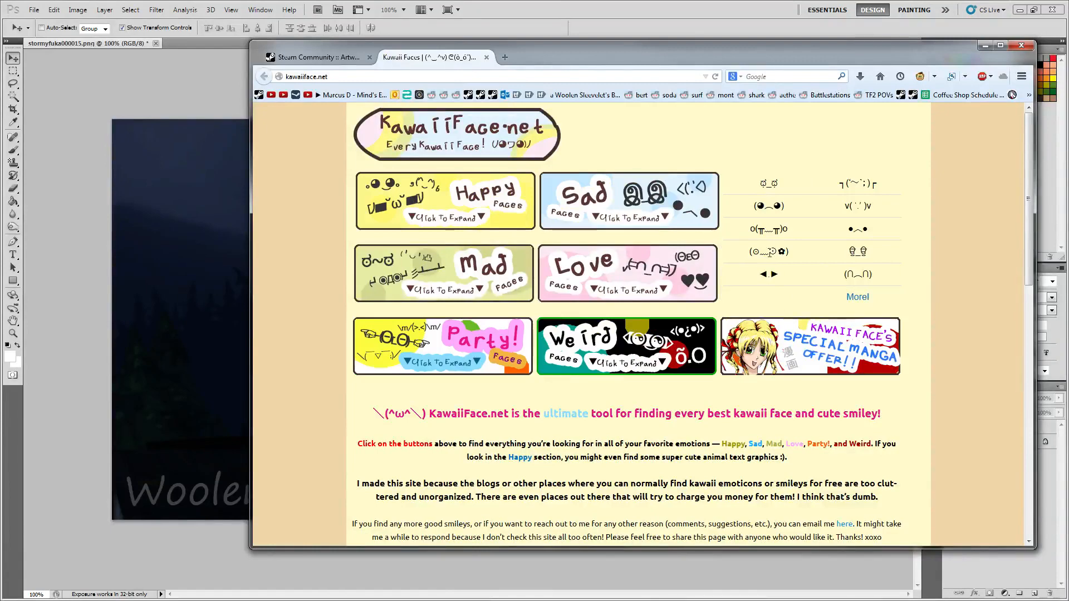
{"action": "left_click_drag", "start_coordinate": [778, 188], "coordinate": [762, 186]}
- Close the kawaiiface.net tab and fill the artwork description with repeated copies of the copied face
{"action": "middle_click", "coordinate": [443, 58]}
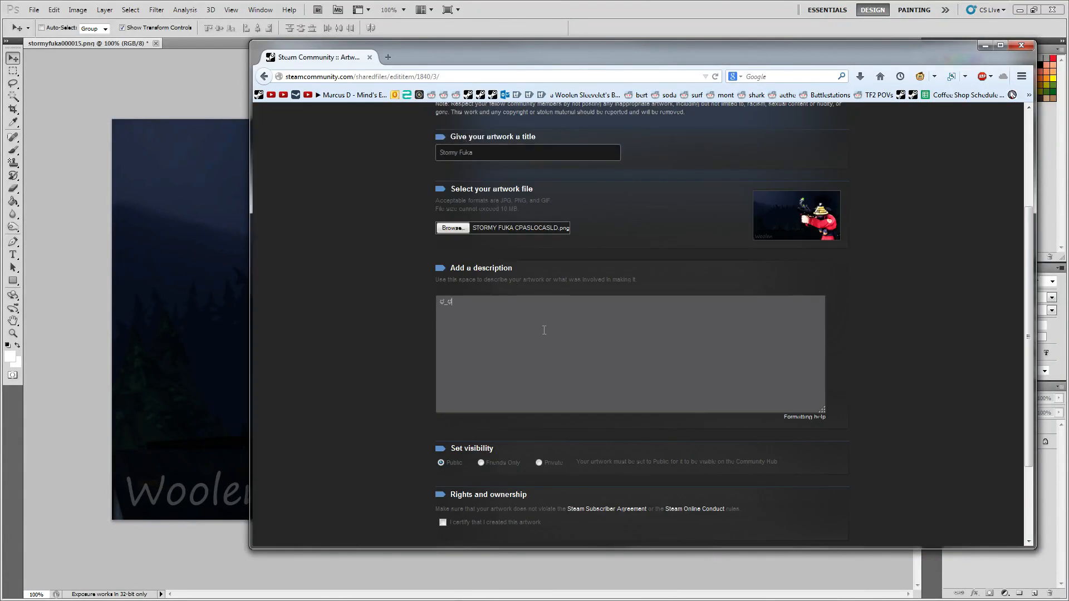
{"action": "key", "text": "ctrl+v"}
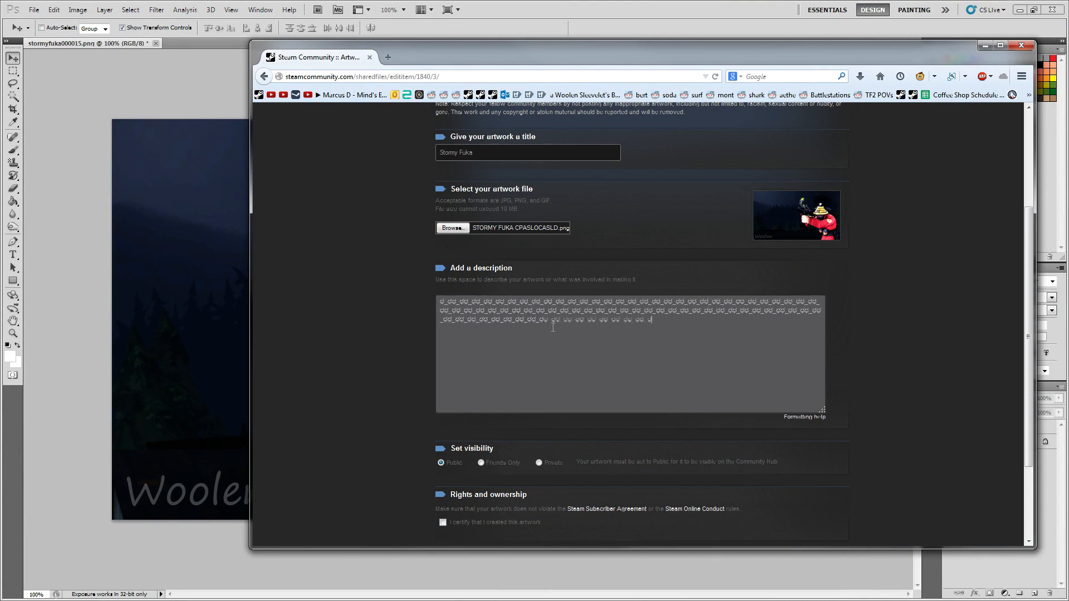
{"action": "key", "text": "ctrl+v"}
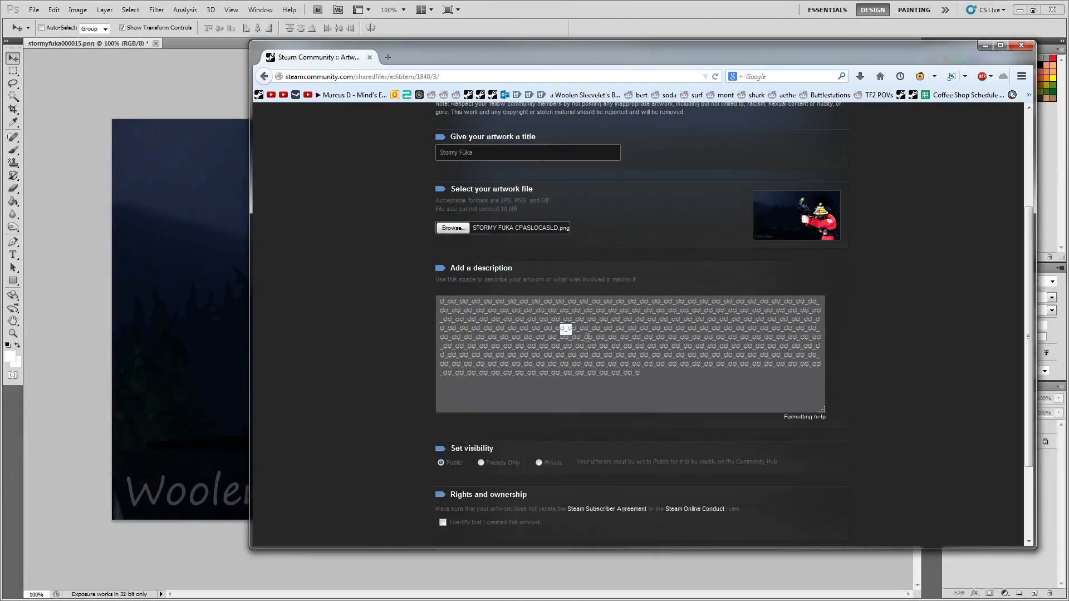
- Certify that the artwork is your own creation and save it to your Steam profile
{"action": "scroll", "coordinate": [530, 446], "scroll_direction": "down", "scroll_amount": 3}
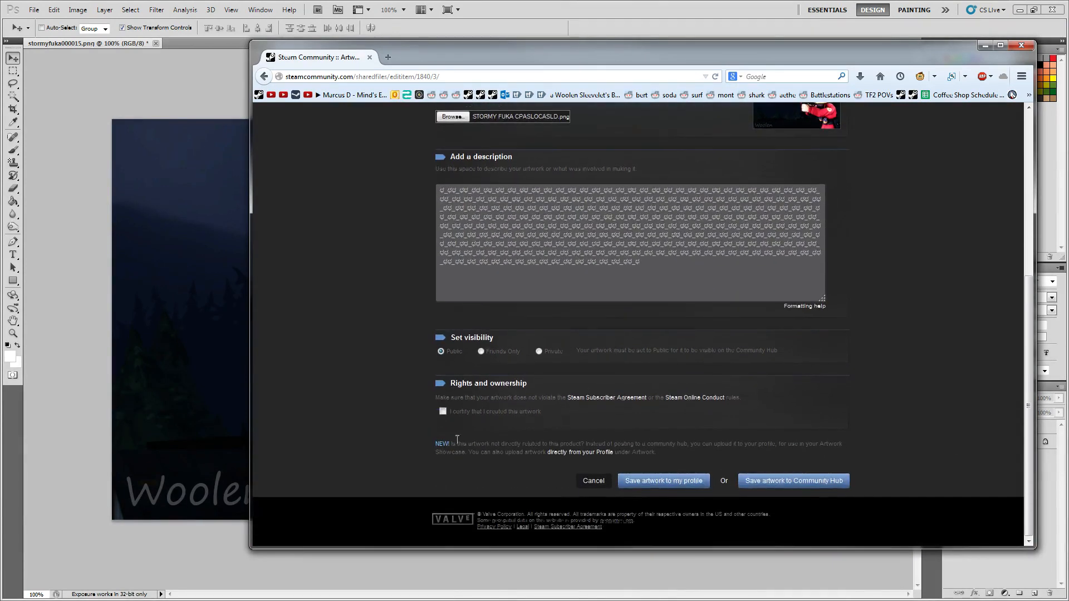
{"action": "left_click", "coordinate": [443, 412]}
{"action": "middle_click_drag", "start_coordinate": [384, 415], "coordinate": [460, 192]}
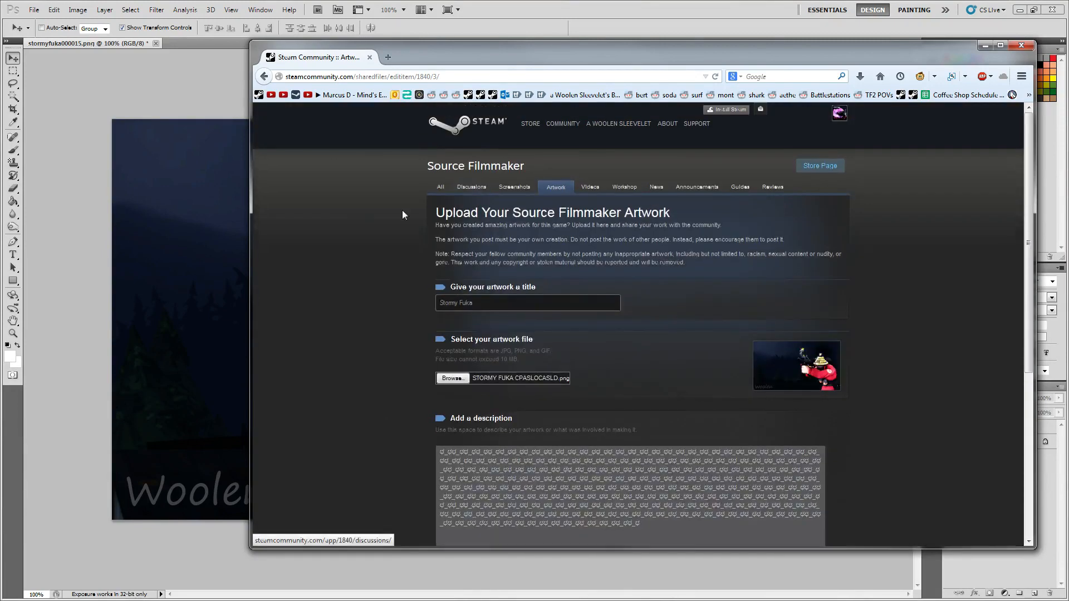
{"action": "middle_click_drag", "start_coordinate": [346, 220], "coordinate": [664, 480]}
{"action": "left_click", "coordinate": [663, 480]}
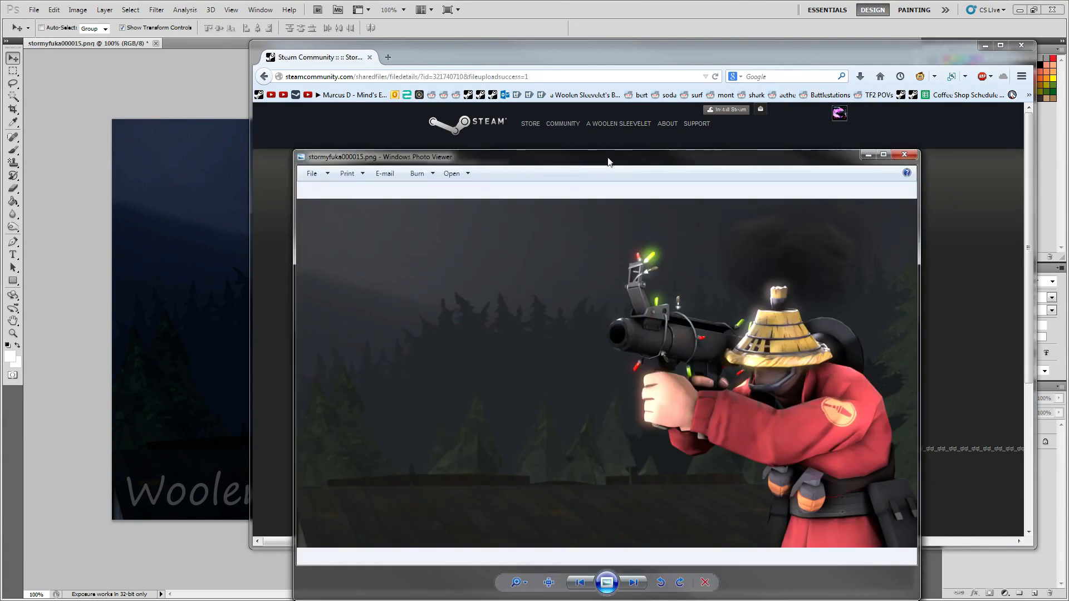
- Compare the original stormyfuka000015.png in Windows Photo Viewer with the uploaded artwork, then close the viewer
{"action": "left_click_drag", "start_coordinate": [607, 157], "coordinate": [418, 57]}
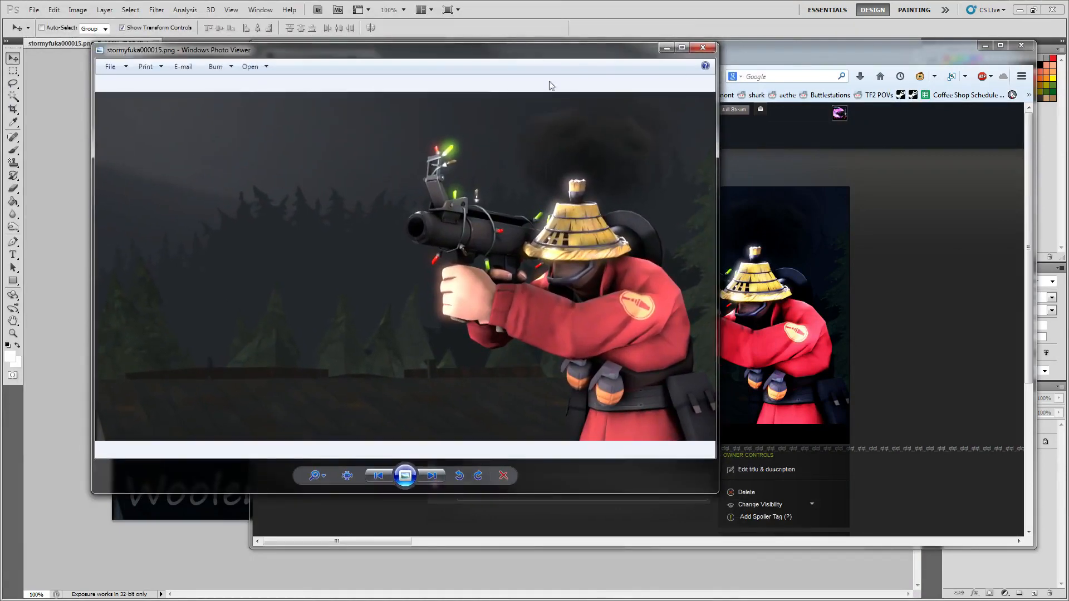
{"action": "left_click", "coordinate": [710, 53]}
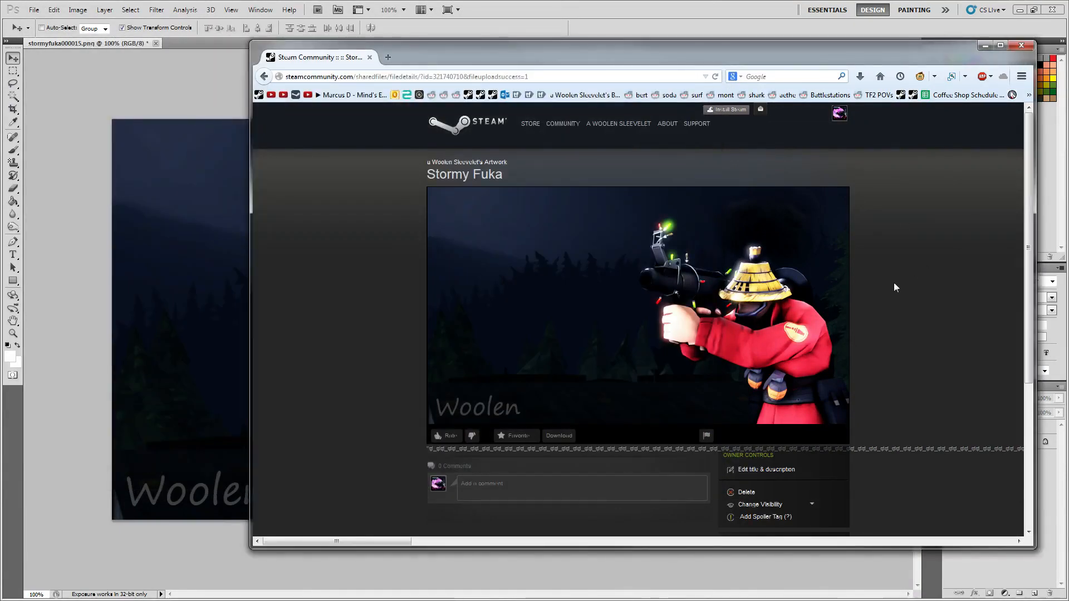